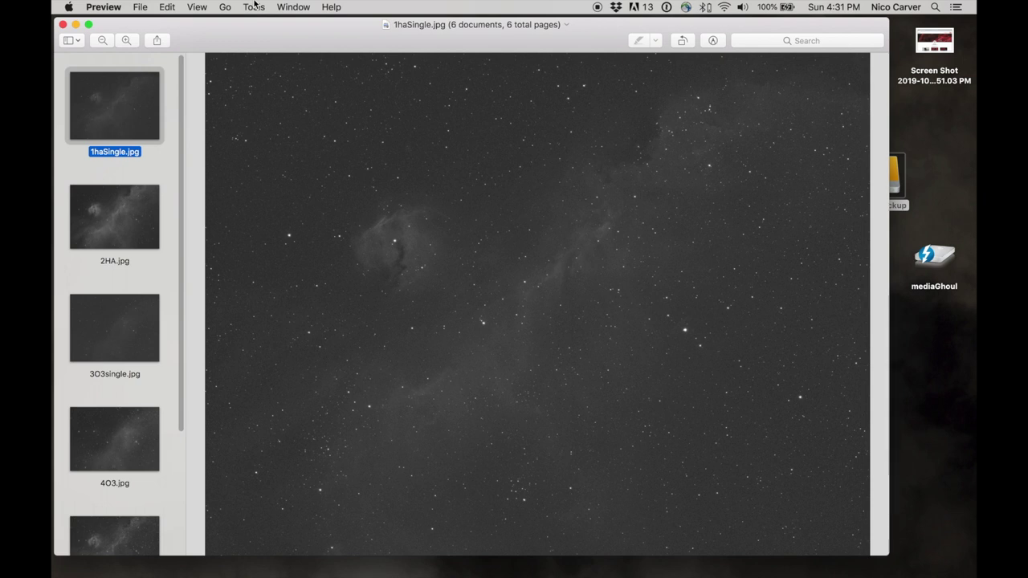
# - Show 1haSingle, 2HA, 3O3single and 4O3 as a full-screen slideshow in Preview
pyautogui.press('super+shift+f')
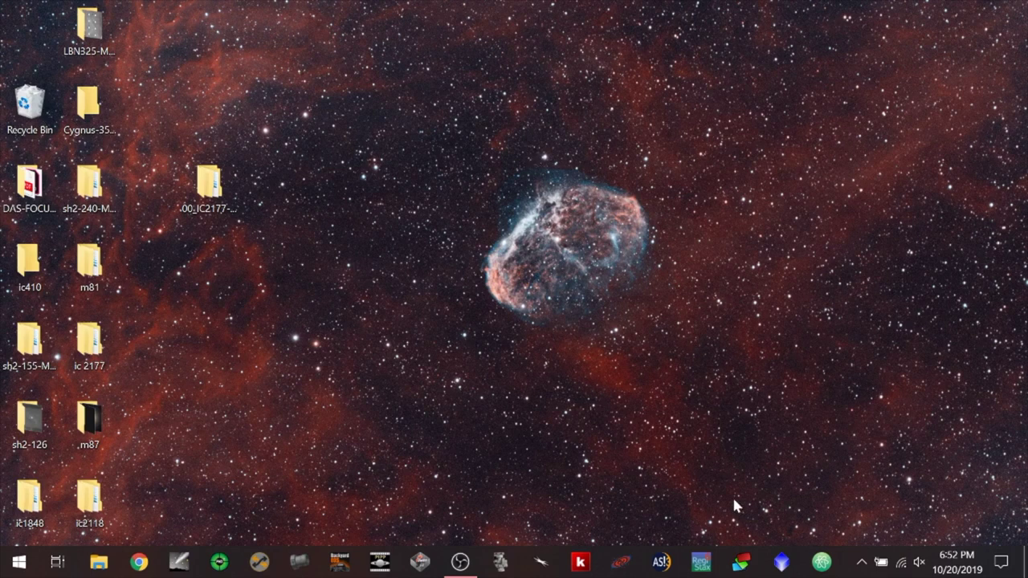
# - Launch DeepSkyStacker from the taskbar and bring up its Open Light Frames dialog
pyautogui.click(743, 563)
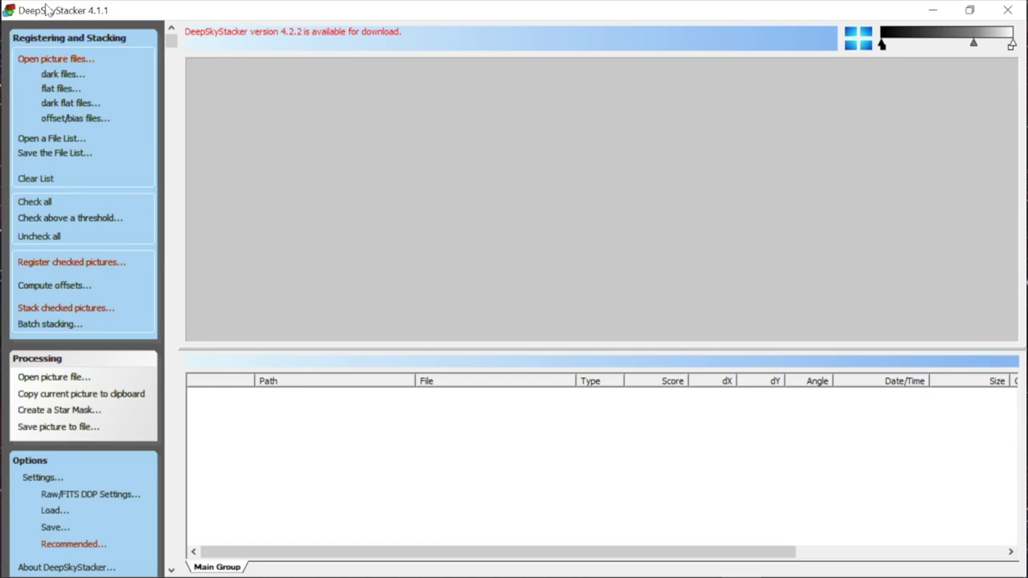
pyautogui.click(71, 63)
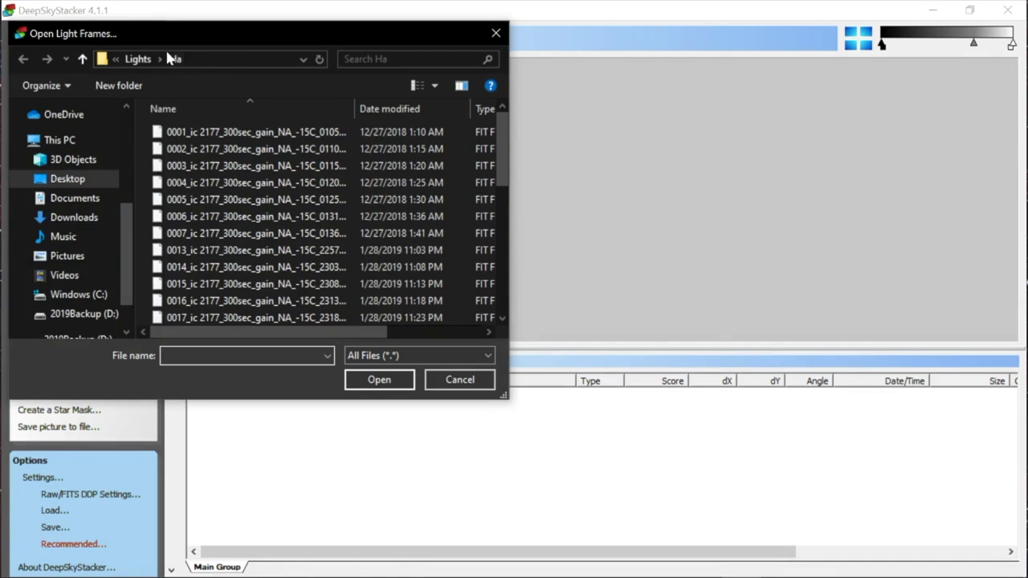
# - Add every FIT frame in 00_IC2177-Video\Lights\Ha as light frames
pyautogui.click(138, 60)
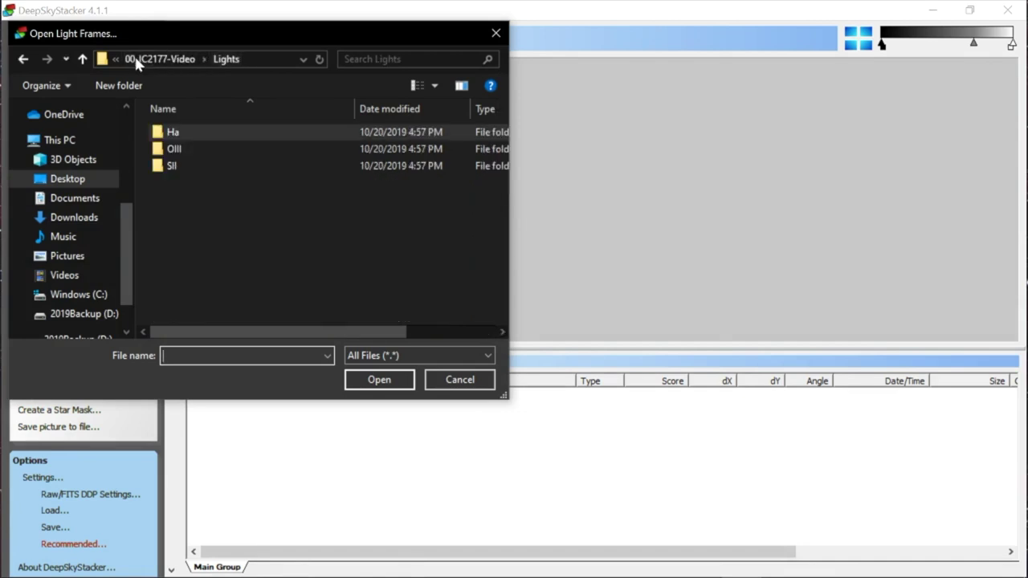
pyautogui.click(171, 59)
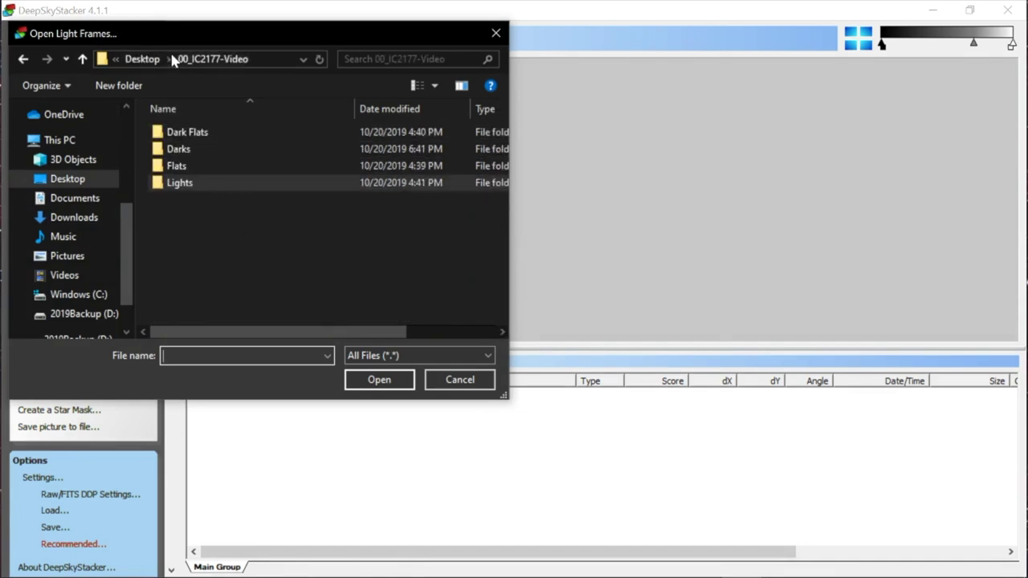
pyautogui.doubleClick(183, 183)
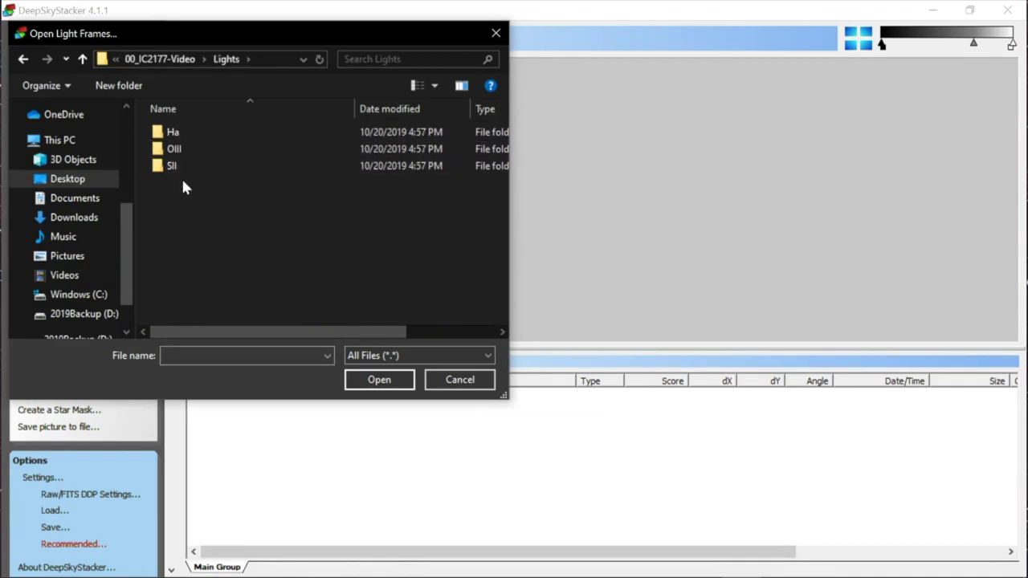
pyautogui.doubleClick(173, 134)
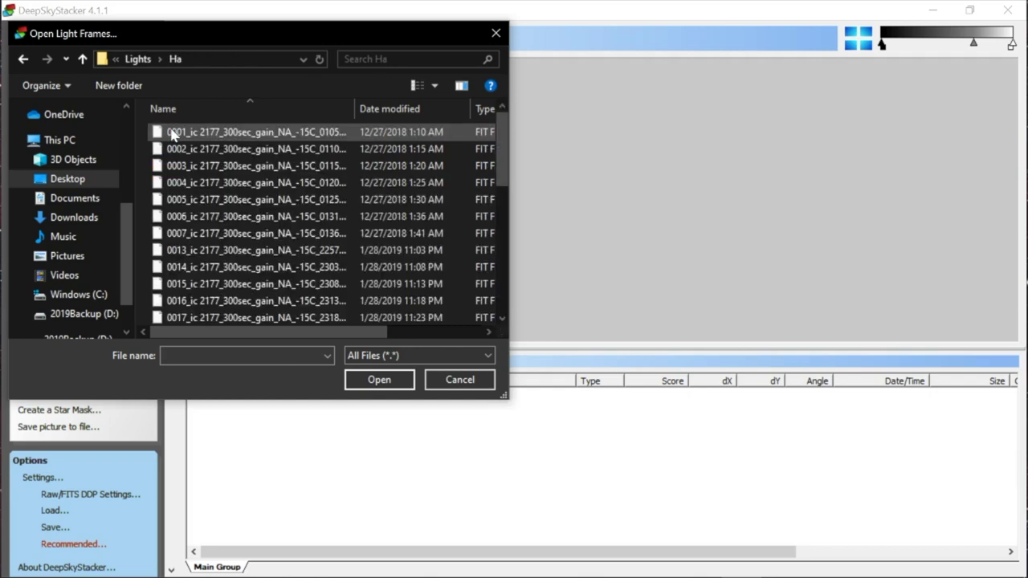
pyautogui.click(179, 137)
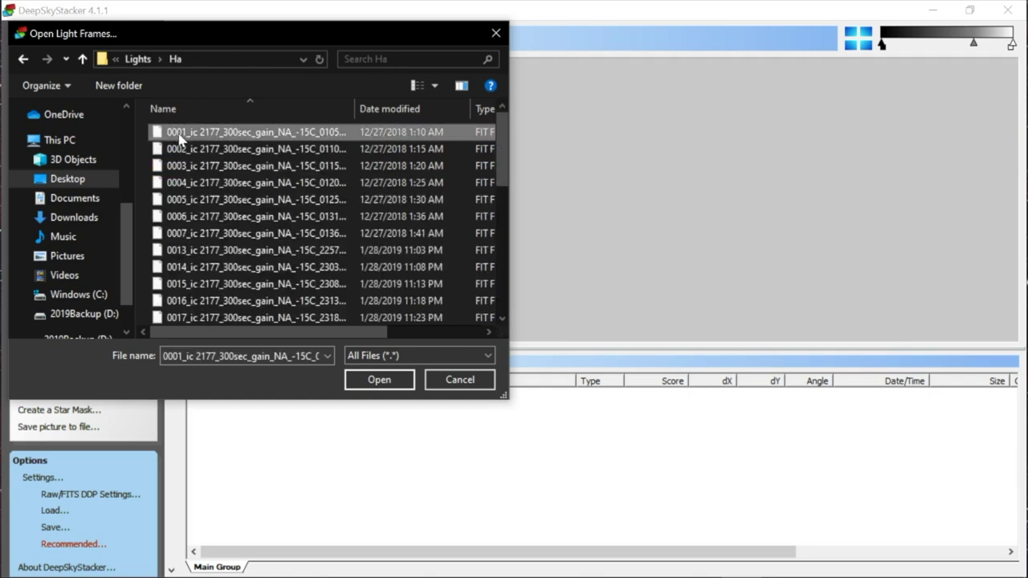
pyautogui.hotkey('ctrl', 'a')
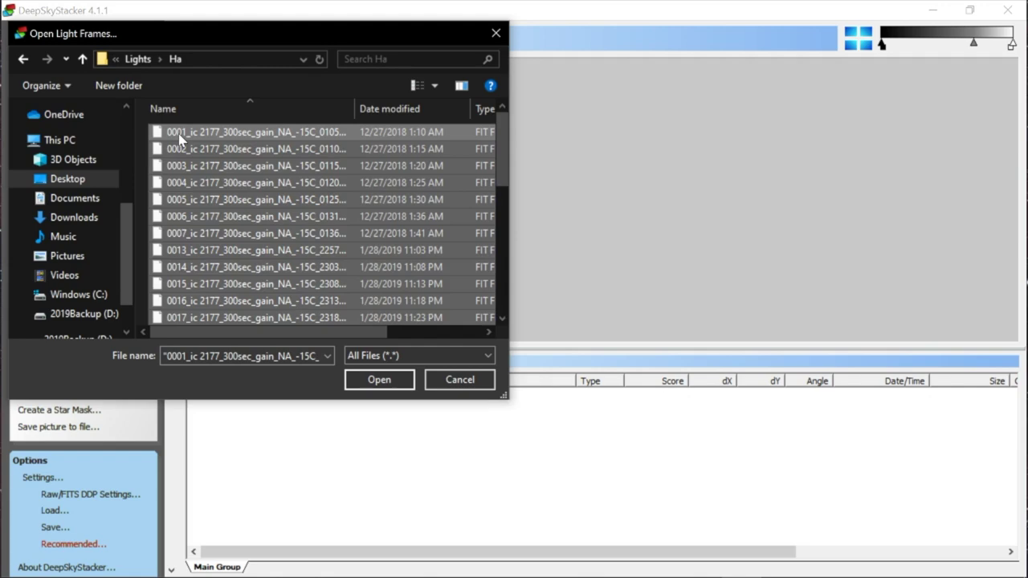
pyautogui.click(384, 378)
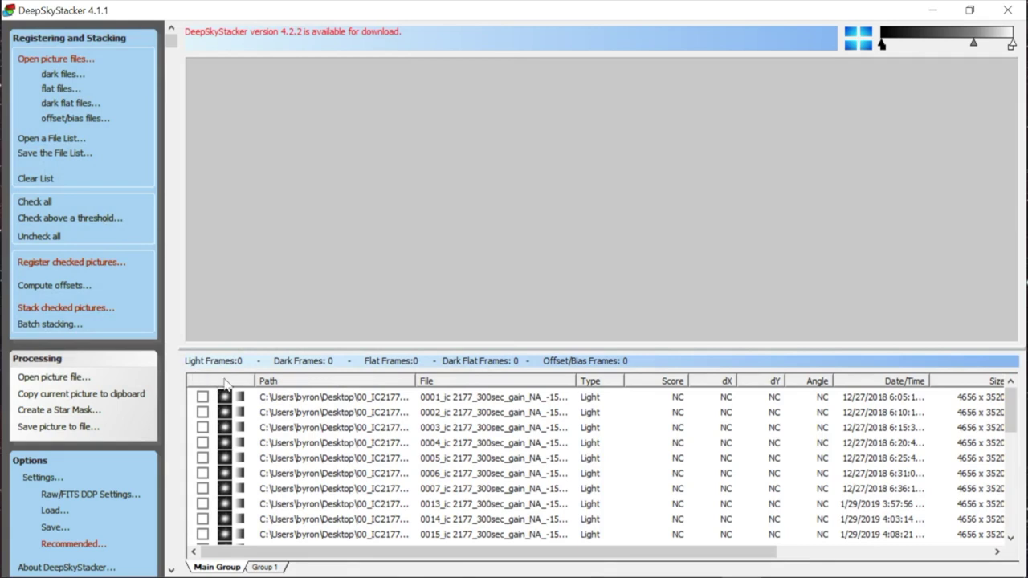
# - Tick all 32 loaded Ha light frames for stacking
pyautogui.scroll(-6, 361, 489)
pyautogui.scroll(6, 361, 488)
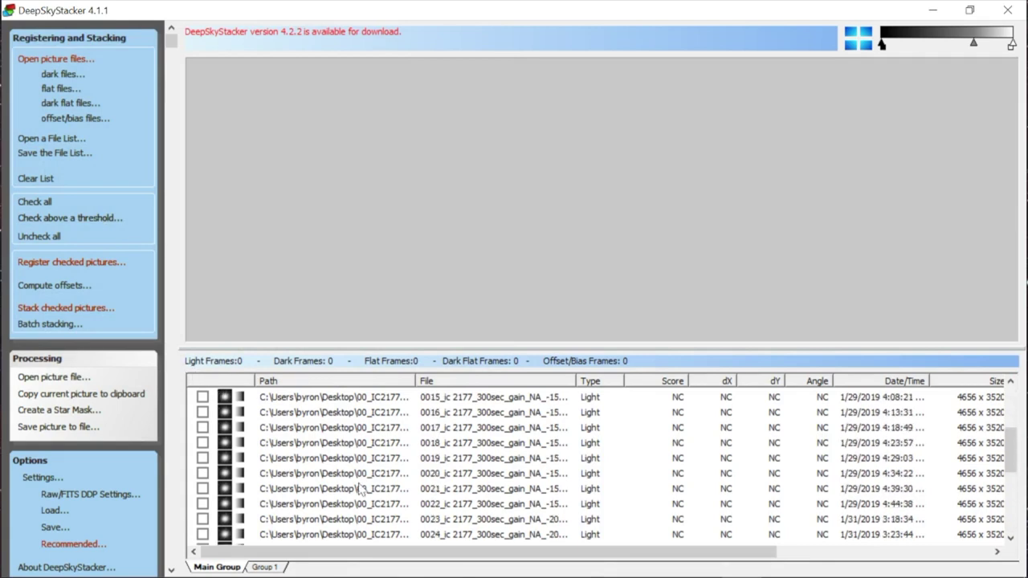
pyautogui.scroll(-6, 361, 488)
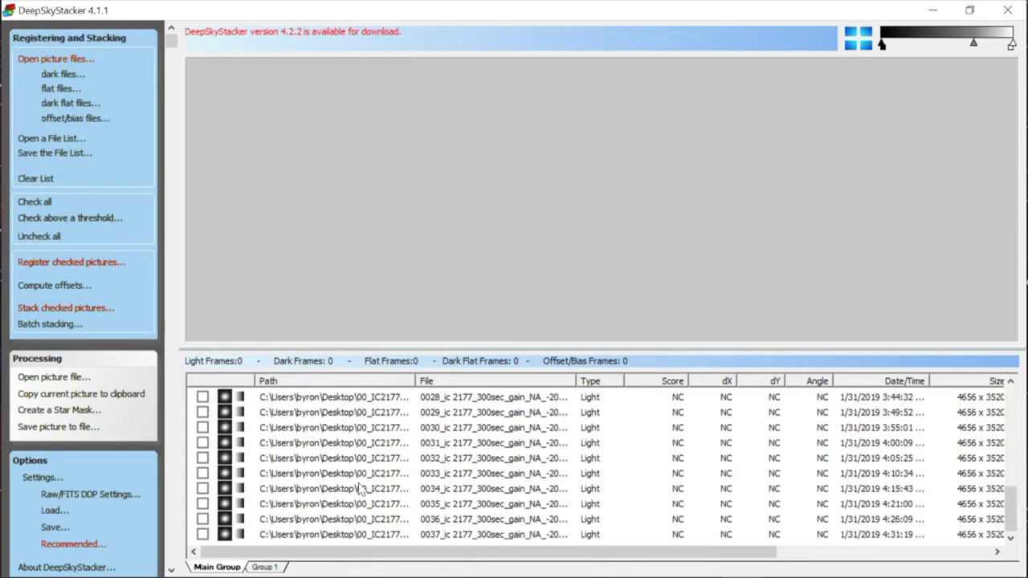
pyautogui.scroll(6, 362, 489)
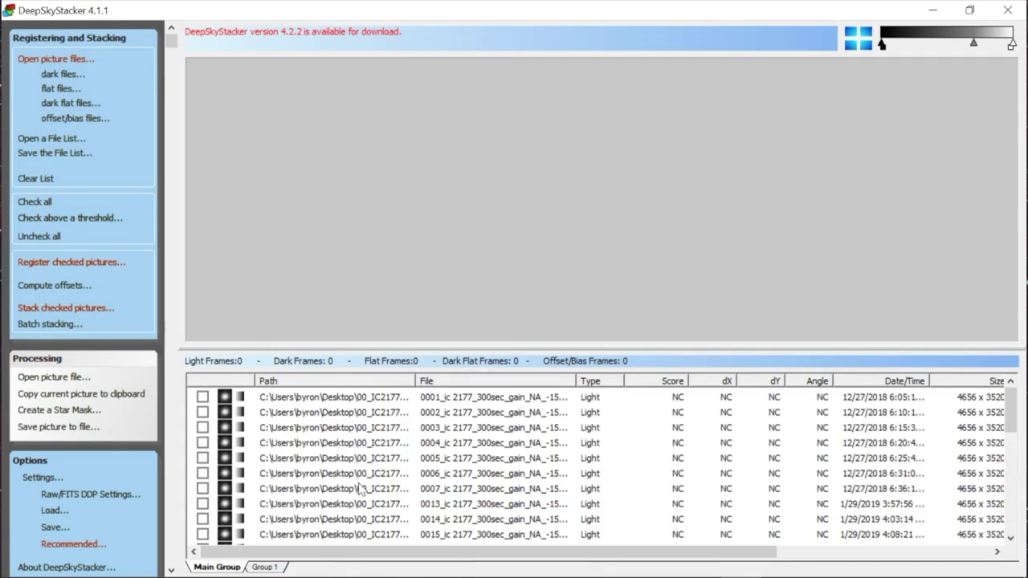
pyautogui.click(35, 202)
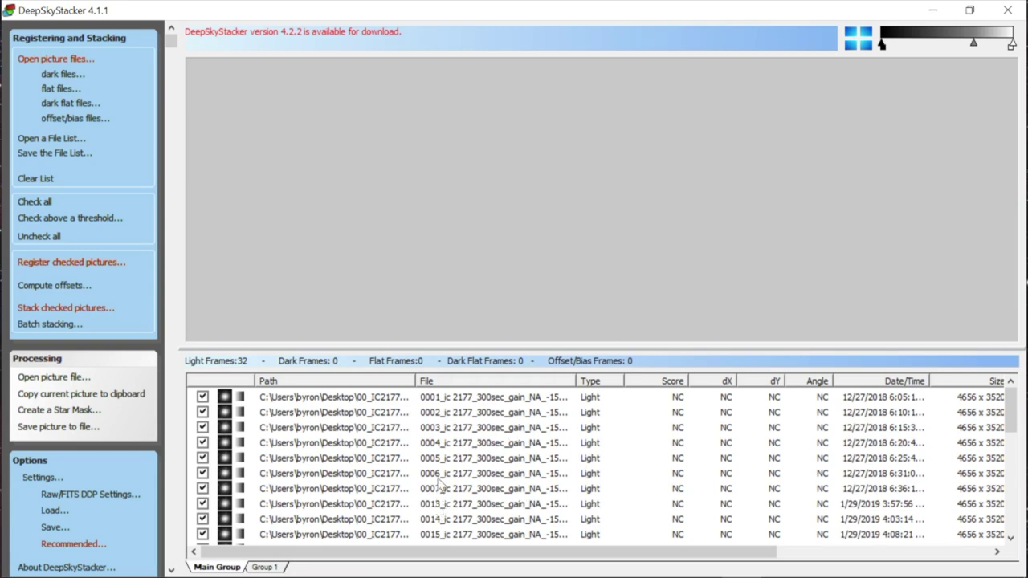
# - Preview Ha light frame 0001 and brighten it by adjusting the midtone and black-point levels
pyautogui.click(444, 400)
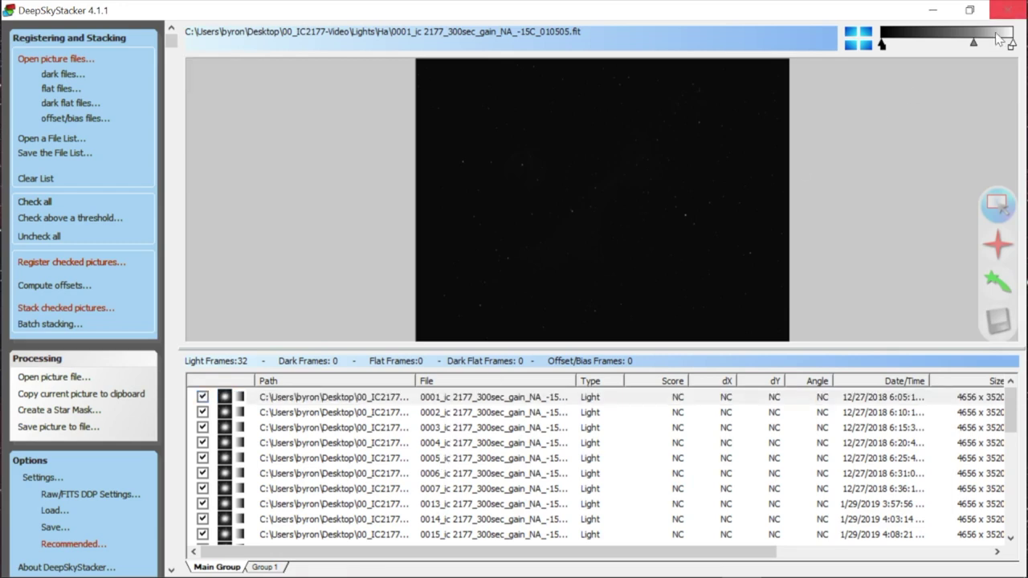
pyautogui.moveTo(974, 46); pyautogui.dragTo(909, 47)
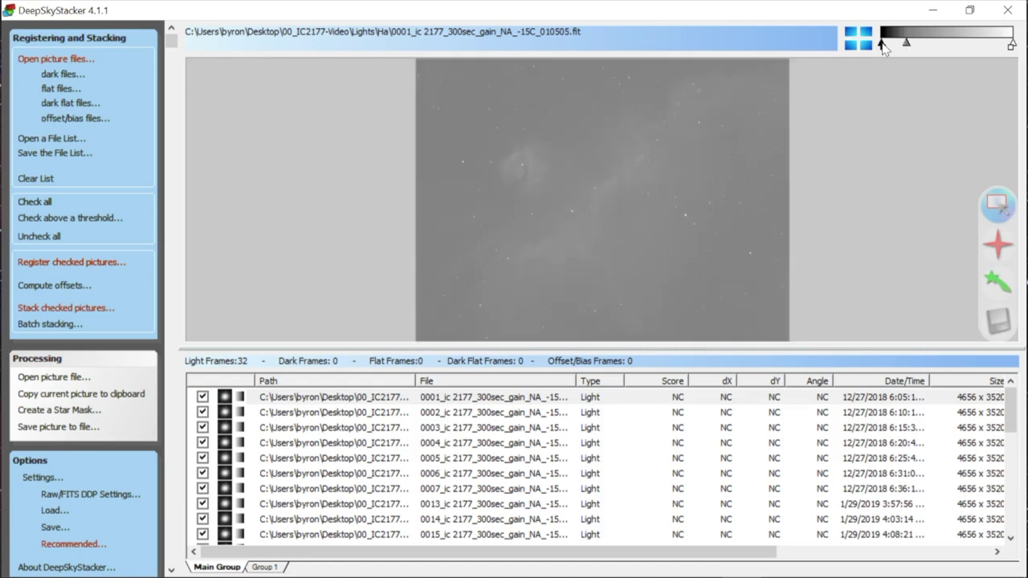
pyautogui.moveTo(886, 47); pyautogui.dragTo(890, 49)
pyautogui.moveTo(909, 48); pyautogui.dragTo(935, 49)
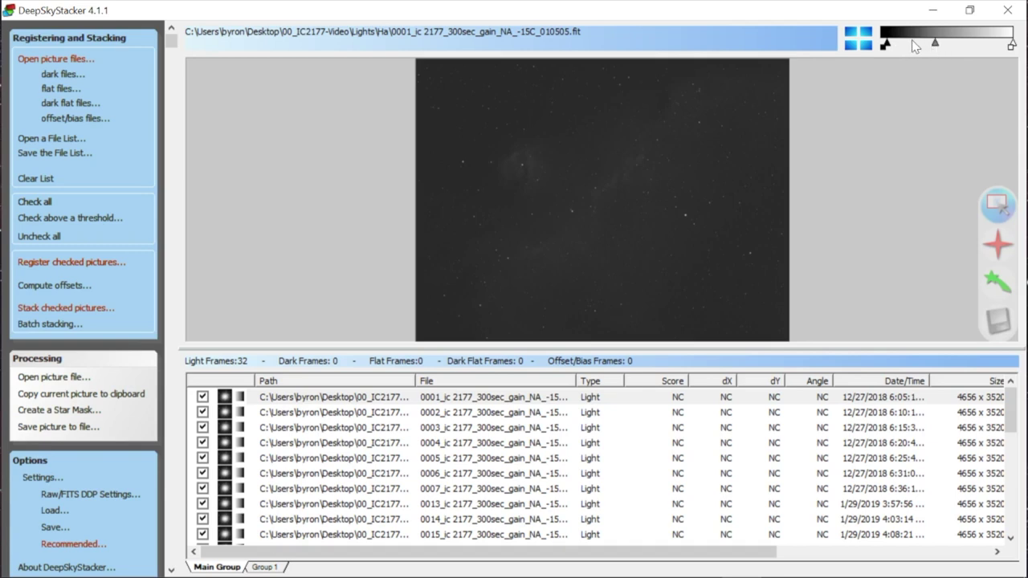
pyautogui.moveTo(936, 46); pyautogui.dragTo(914, 46)
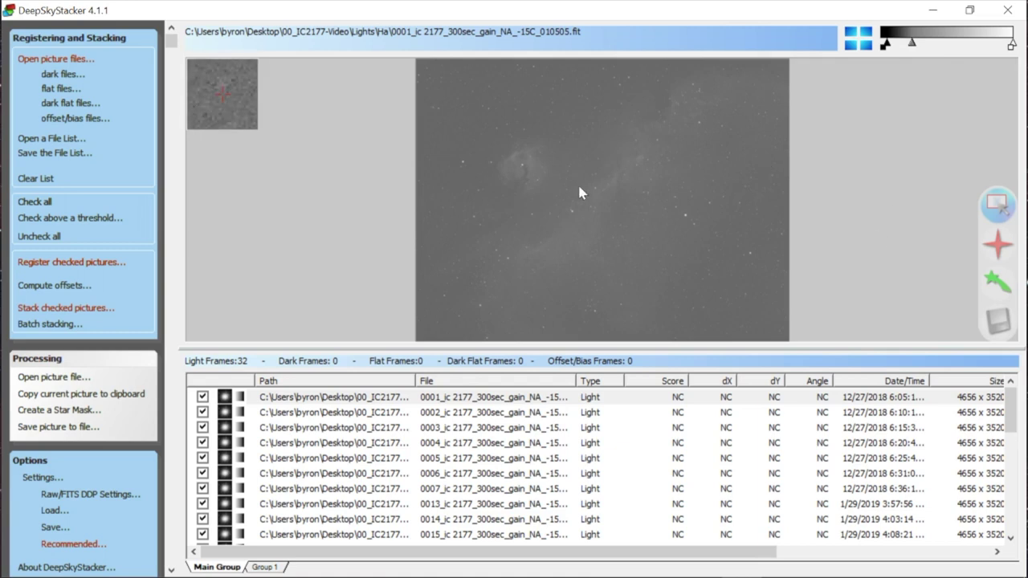
# - Zoom in, inspect frames 0002 and 0003, mark a custom rectangle, and return to 0001
pyautogui.scroll(2, 580, 189)
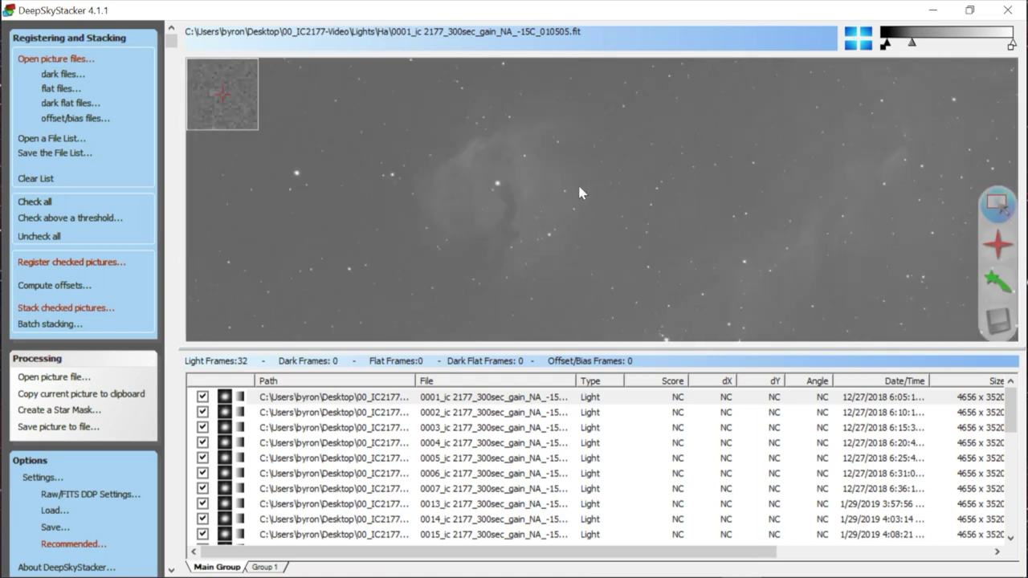
pyautogui.scroll(1, 580, 190)
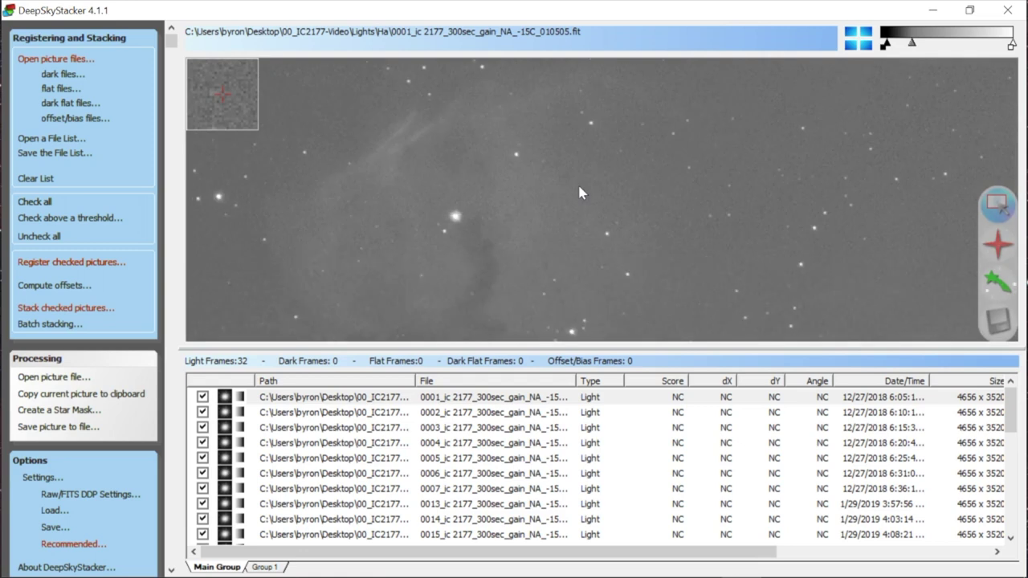
pyautogui.scroll(-2, 580, 193)
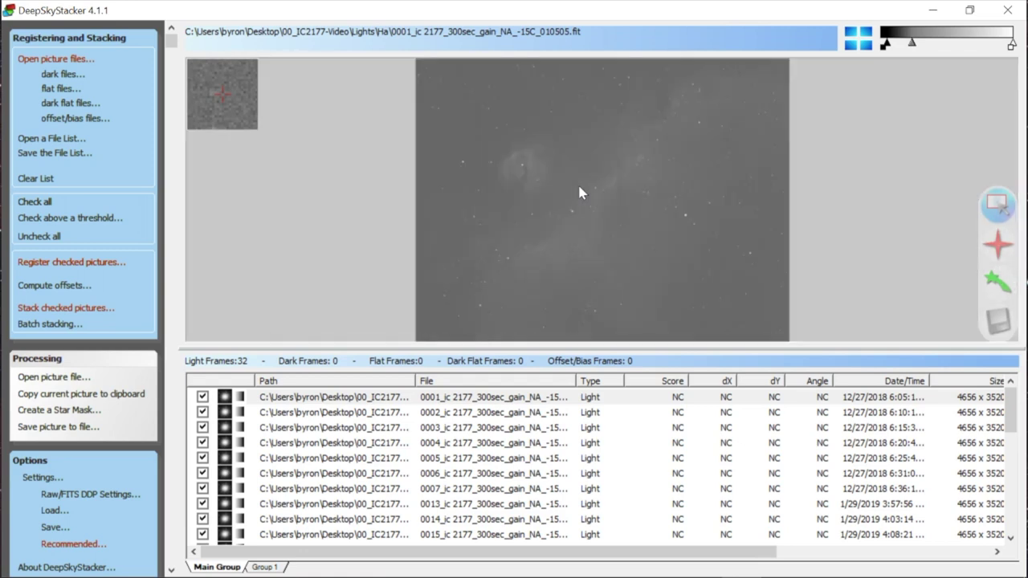
pyautogui.scroll(1, 580, 192)
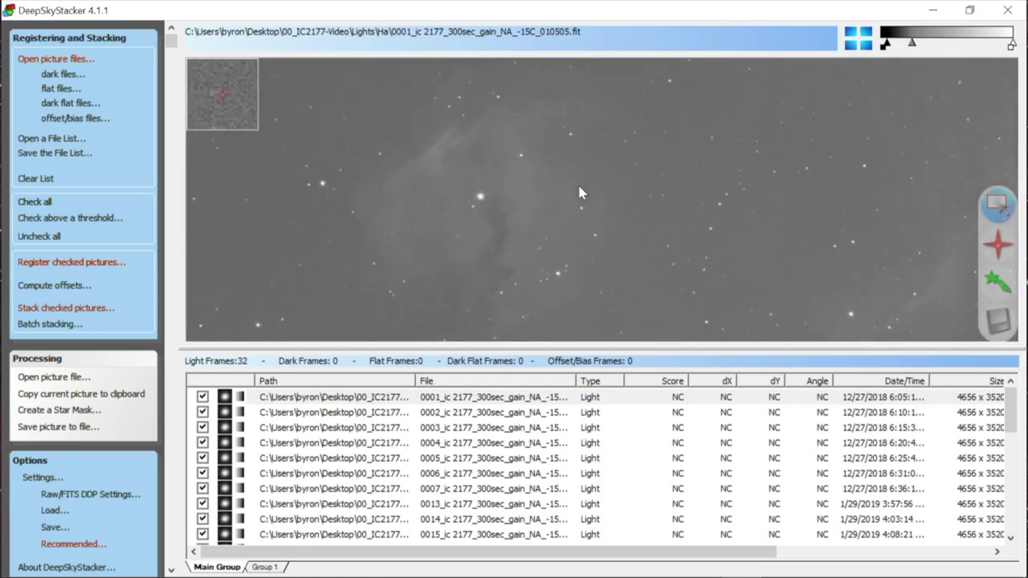
pyautogui.click(305, 412)
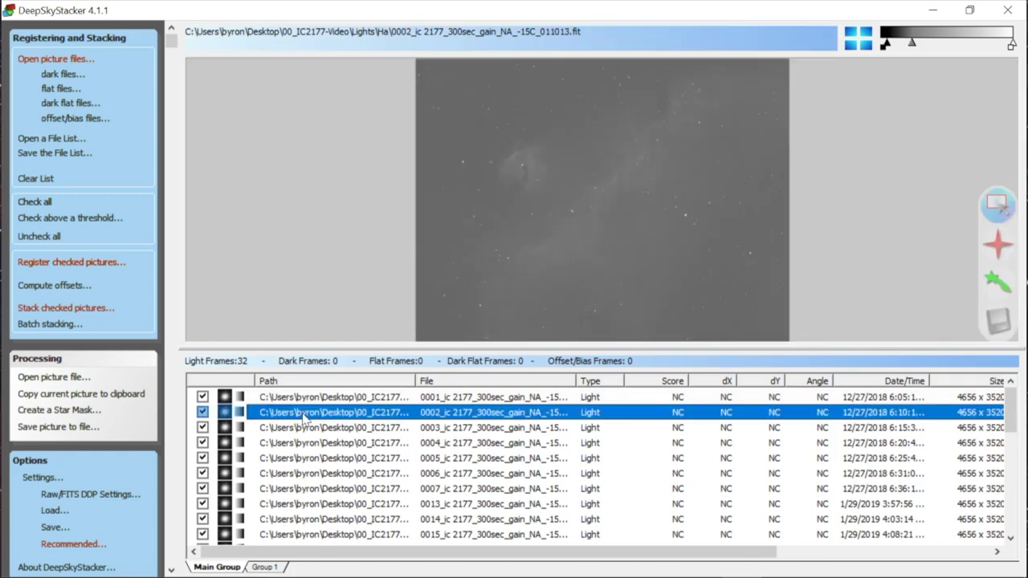
pyautogui.scroll(3, 576, 256)
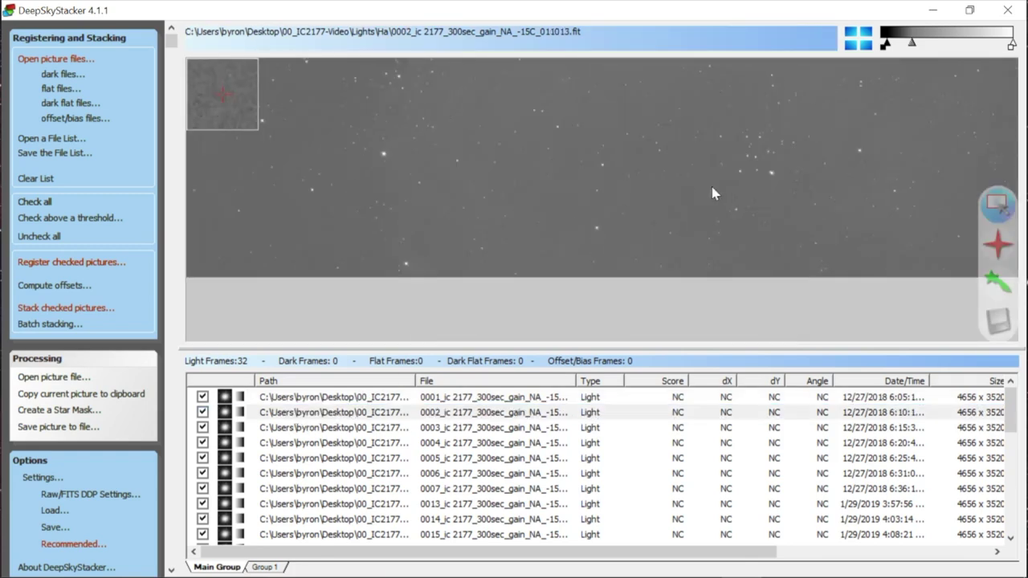
pyautogui.moveTo(272, 176); pyautogui.dragTo(520, 234)
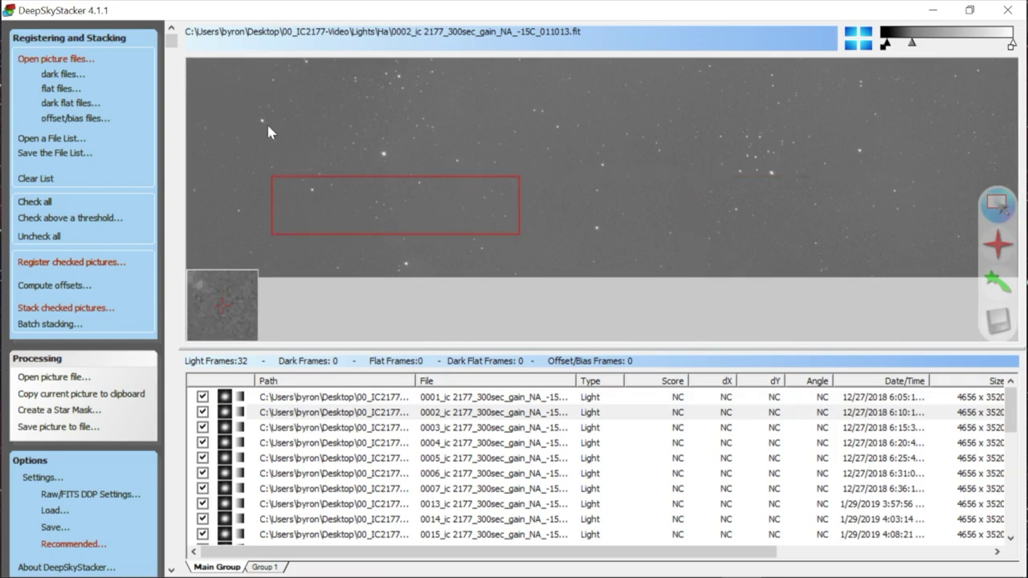
pyautogui.click(306, 428)
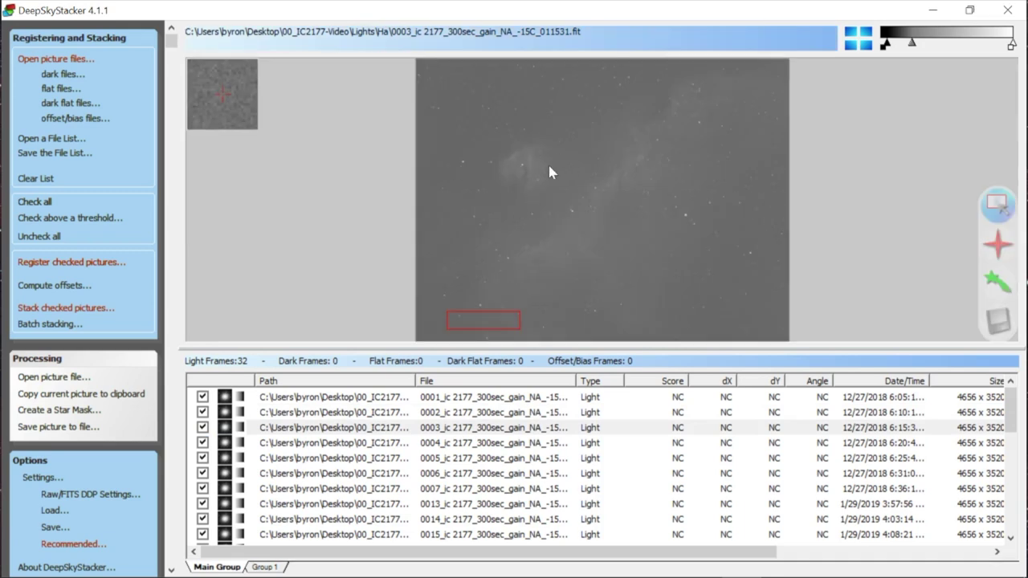
pyautogui.click(309, 397)
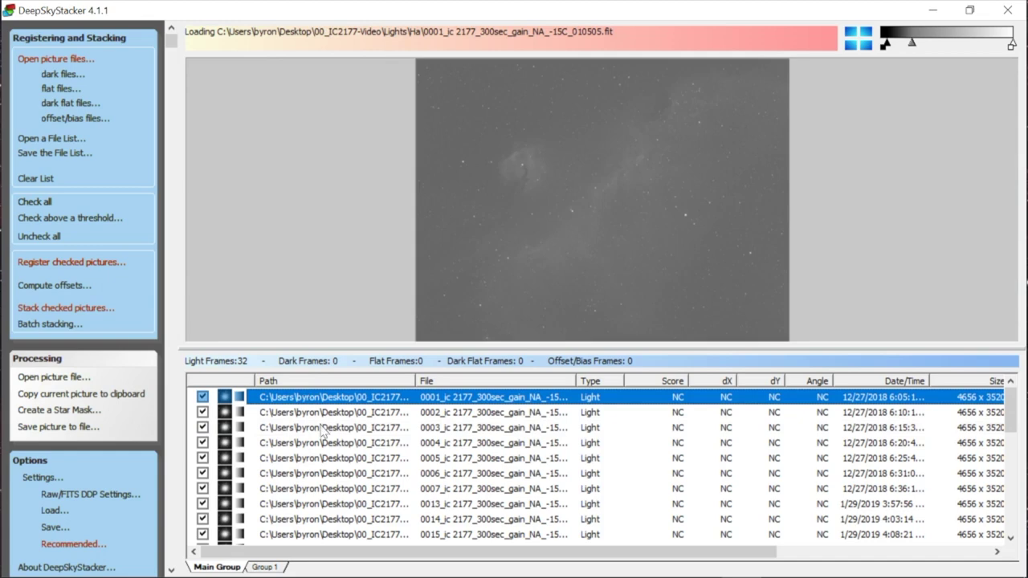
# - Add the 15 Ha dark frames (frame1 through frame15) as darks
pyautogui.click(56, 75)
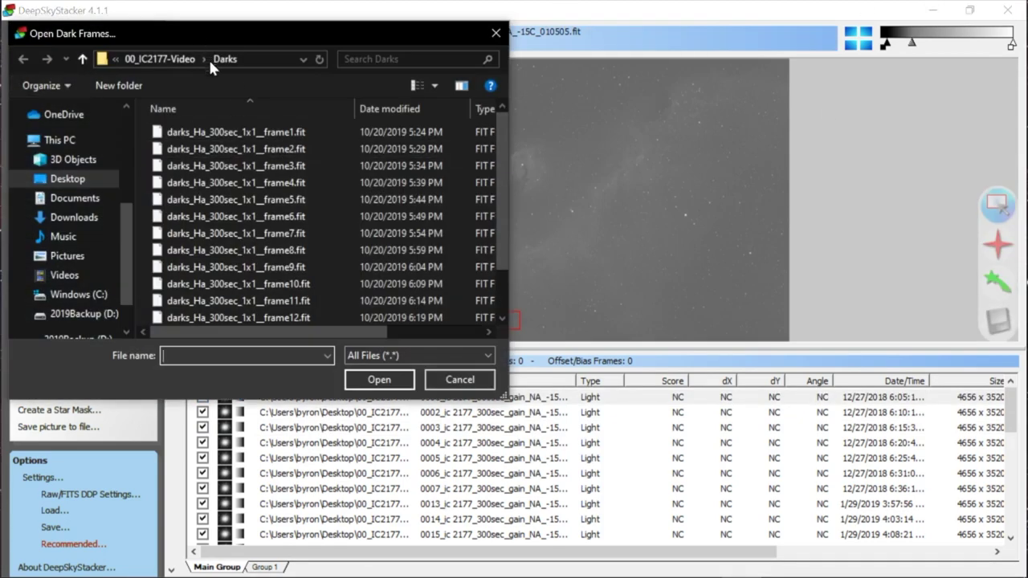
pyautogui.click(184, 133)
pyautogui.scroll(-1, 196, 281)
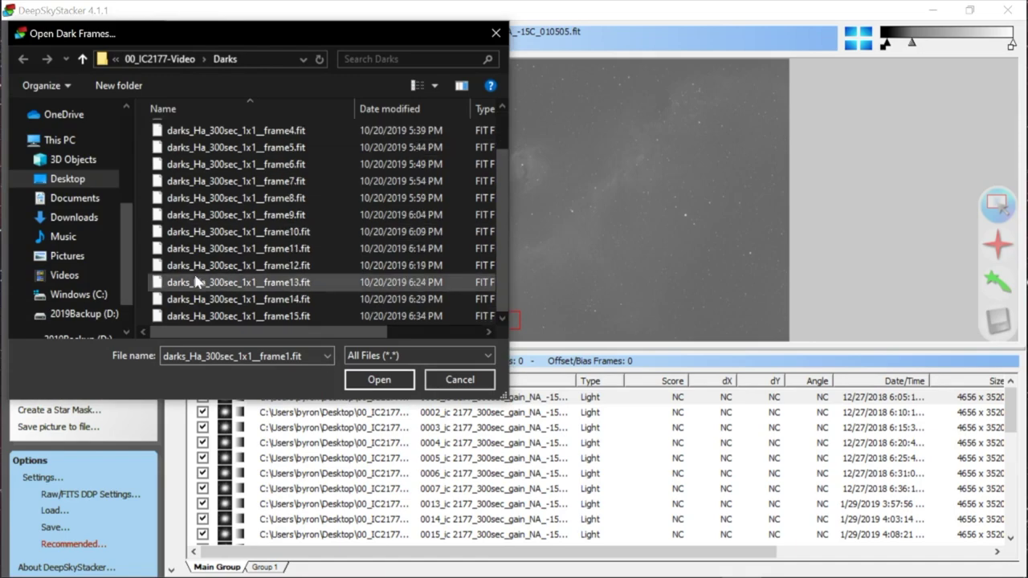
pyautogui.keyDown('shift'); pyautogui.click(196, 316); pyautogui.keyUp('shift')
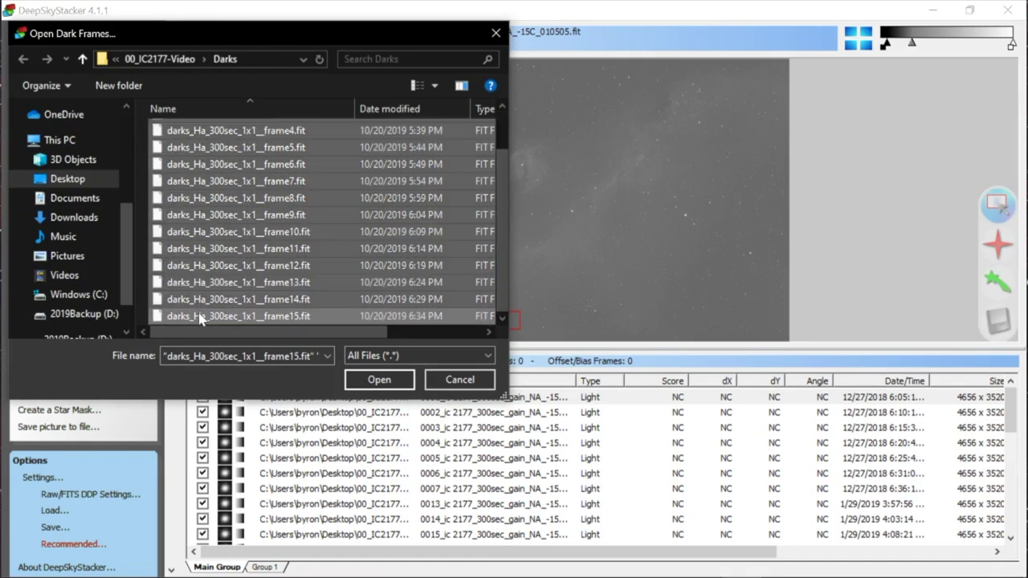
pyautogui.click(378, 379)
# - Add Ha flat frames 0001–0029 from Flats\Ha
pyautogui.click(62, 88)
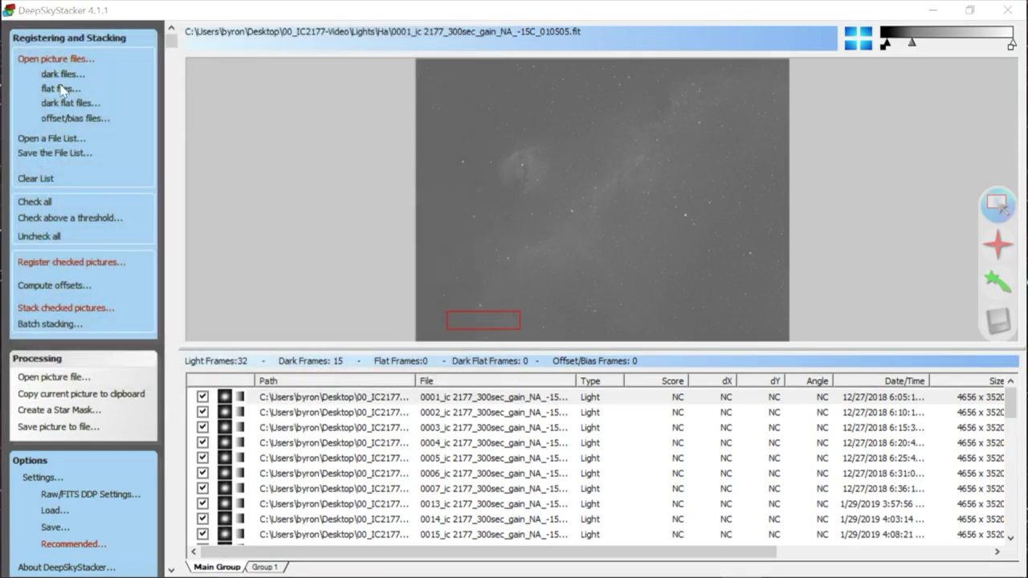
pyautogui.click(247, 132)
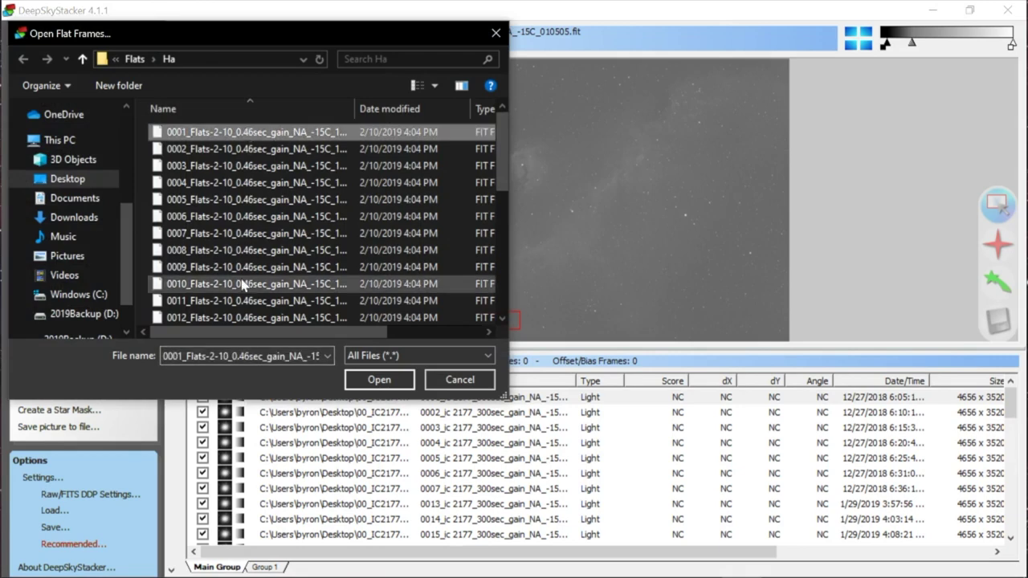
pyautogui.scroll(-6, 244, 283)
pyautogui.keyDown('shift'); pyautogui.click(238, 318); pyautogui.keyUp('shift')
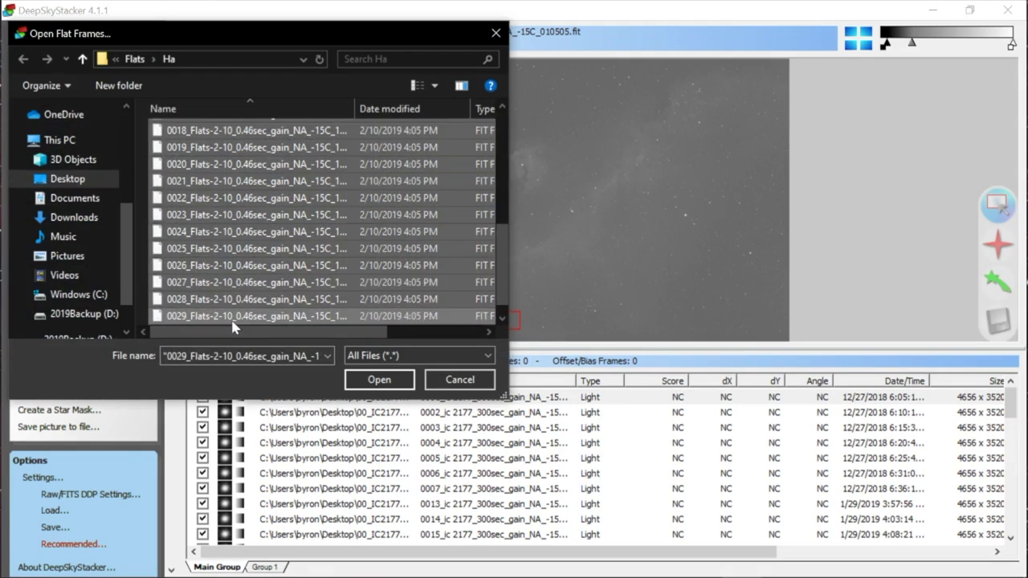
pyautogui.click(362, 376)
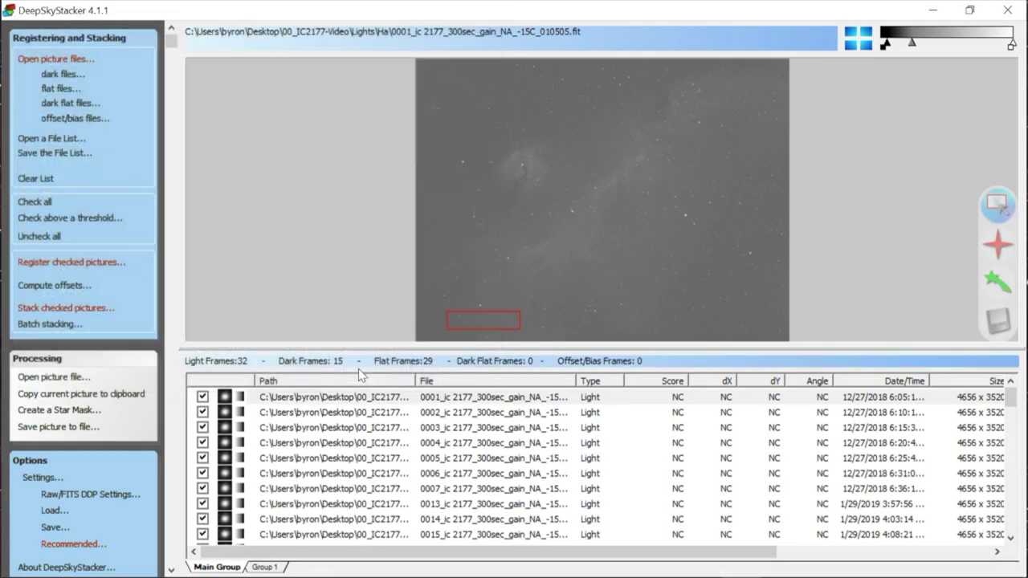
# - Add Ha dark flat frames 0001–0020 from Dark Flats\Ha
pyautogui.click(57, 103)
pyautogui.click(219, 135)
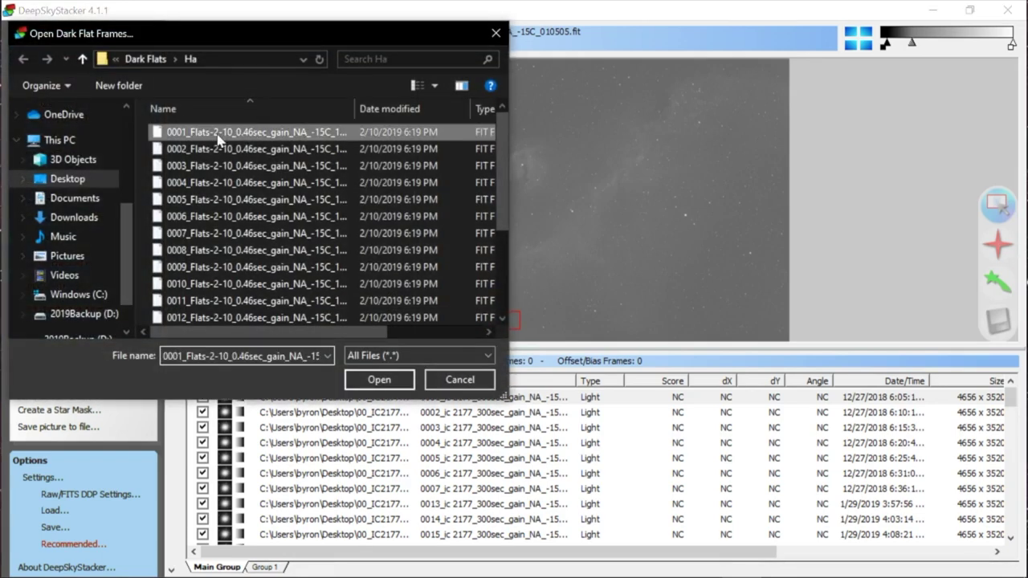
pyautogui.scroll(-3, 218, 139)
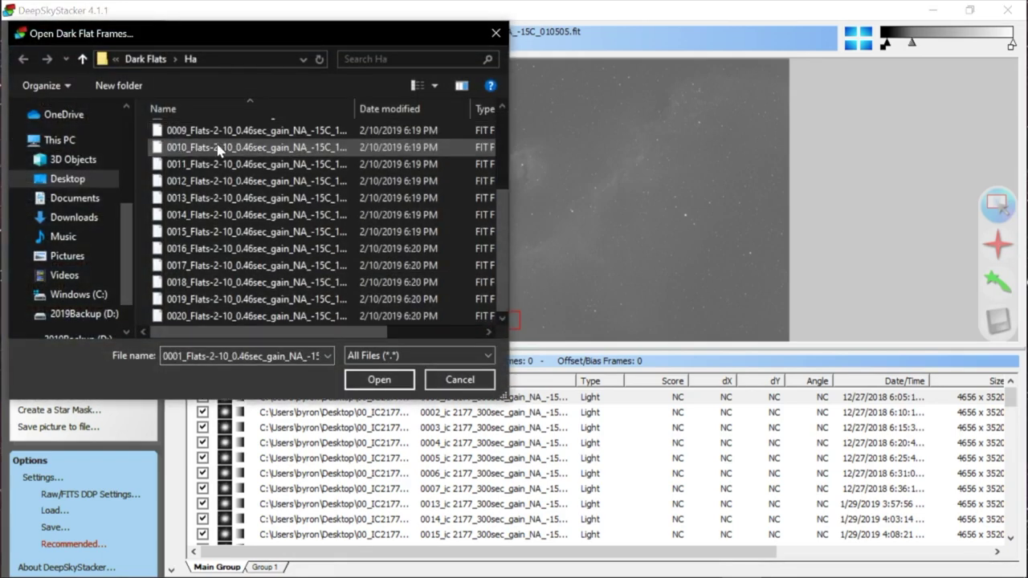
pyautogui.keyDown('shift'); pyautogui.click(246, 318); pyautogui.keyUp('shift')
pyautogui.click(368, 383)
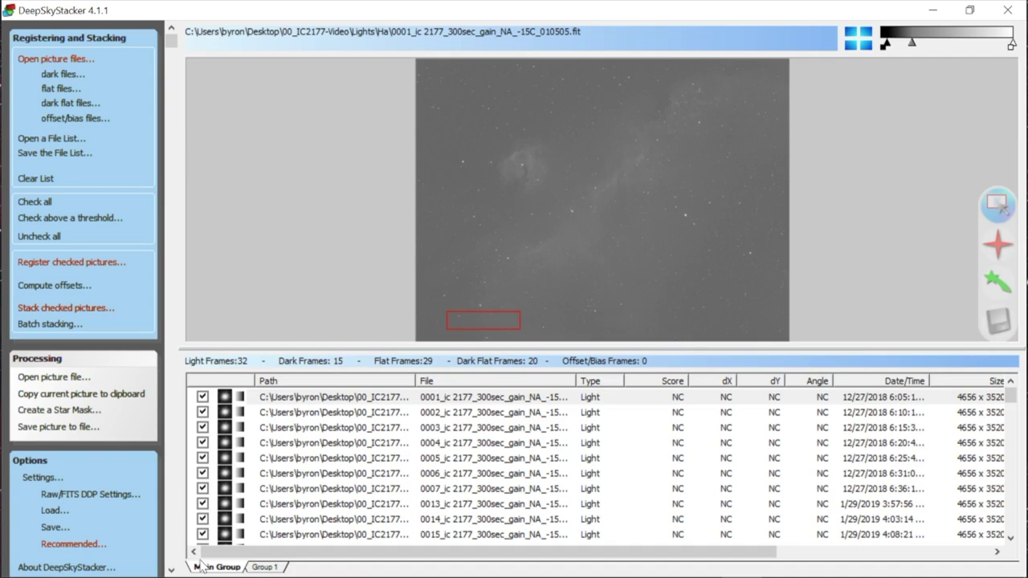
# - Show the empty Group 1 file list
pyautogui.click(268, 568)
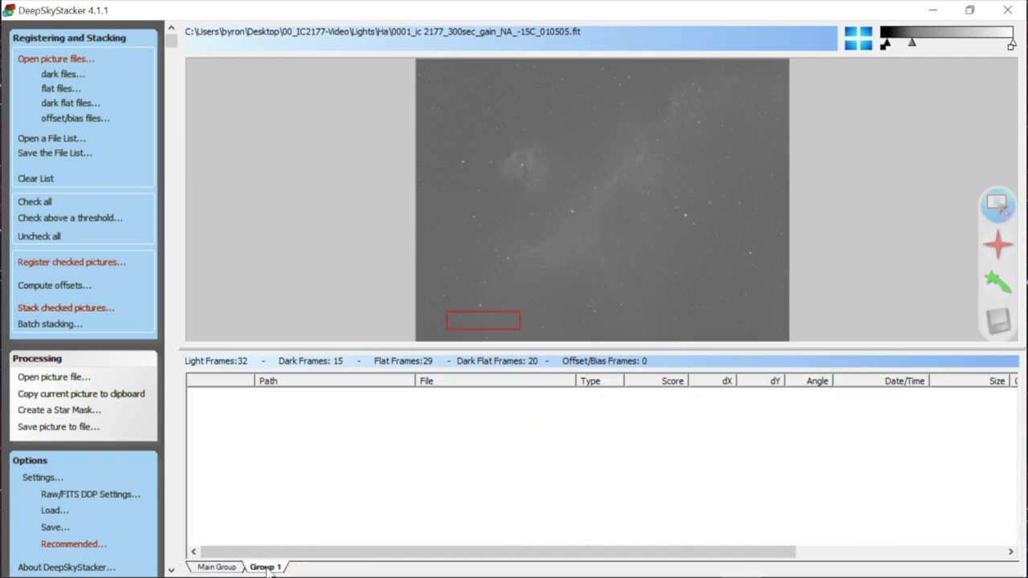
# - Add OIII light frames 0001–0025 from Lights\OIII to Group 1
pyautogui.click(219, 567)
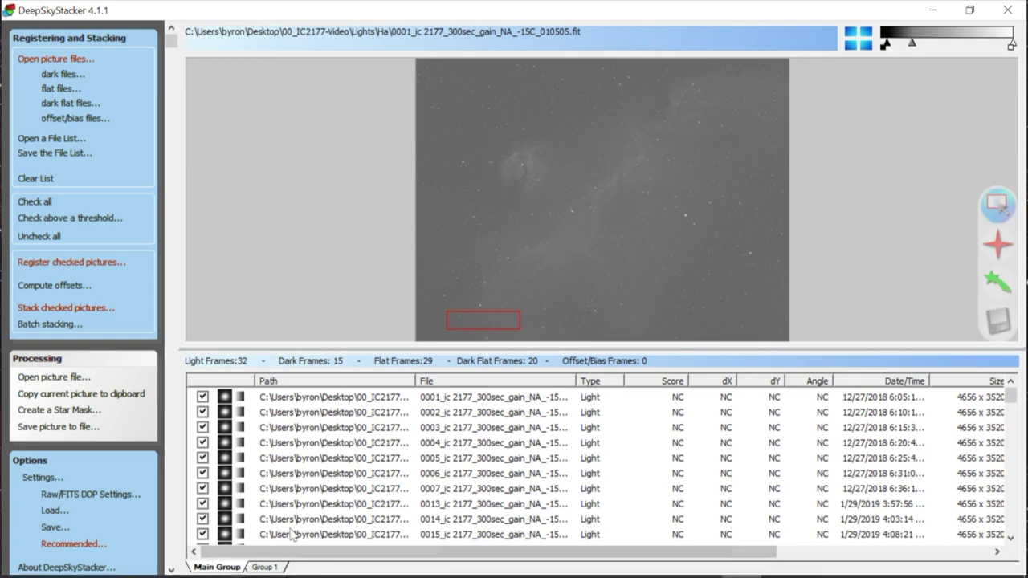
pyautogui.click(265, 567)
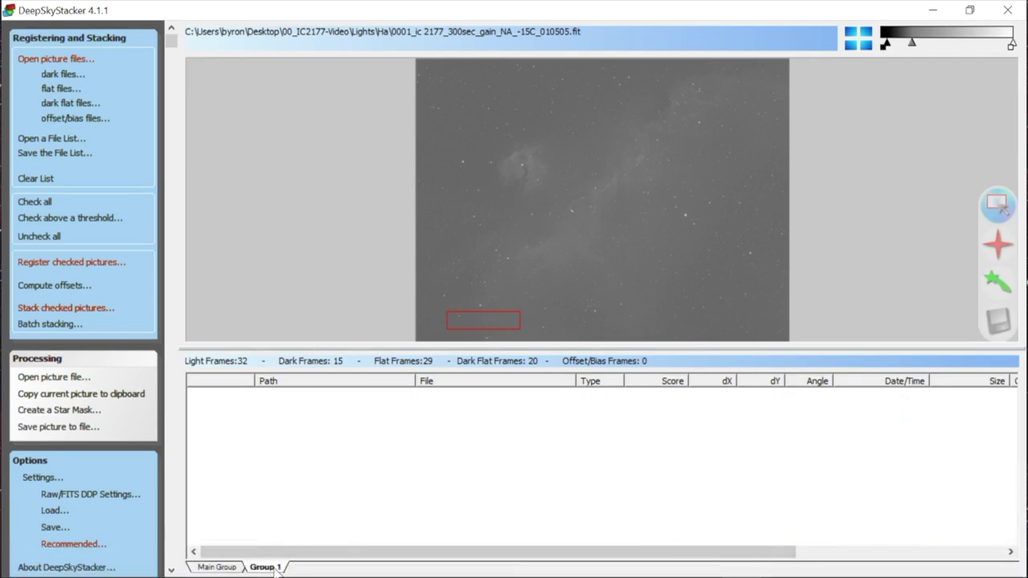
pyautogui.click(65, 59)
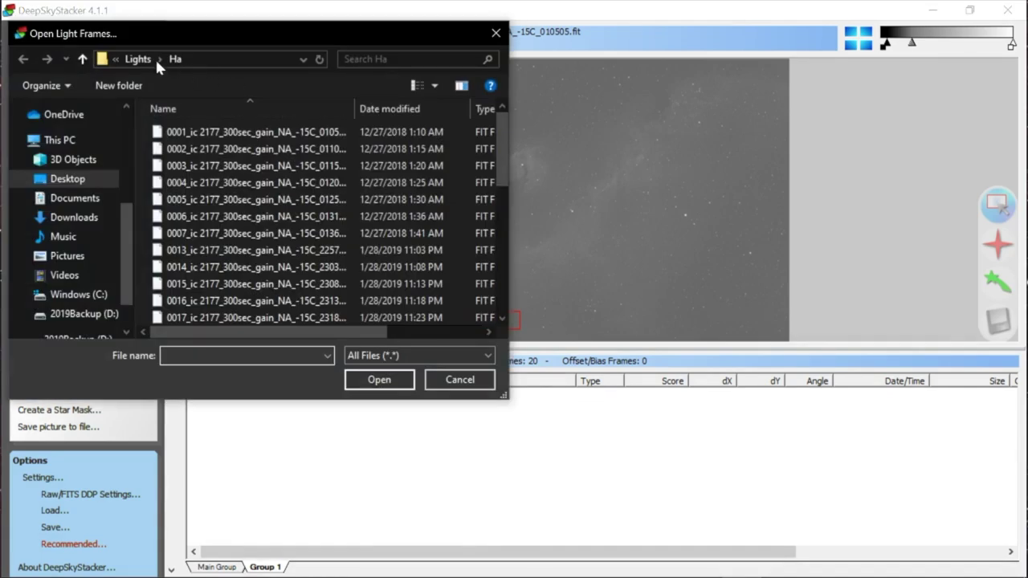
pyautogui.click(145, 58)
pyautogui.doubleClick(171, 149)
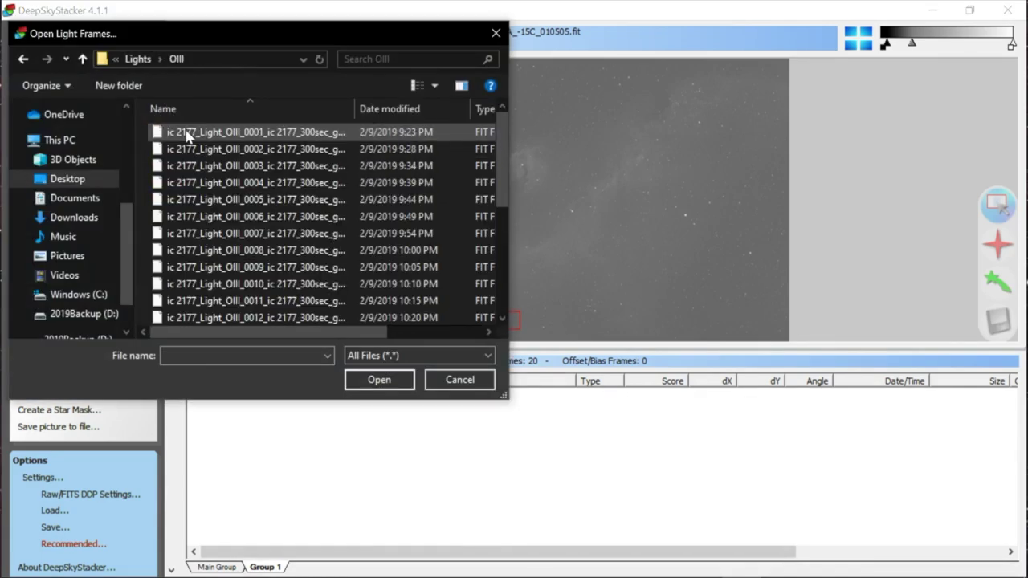
pyautogui.click(187, 135)
pyautogui.scroll(-4, 237, 228)
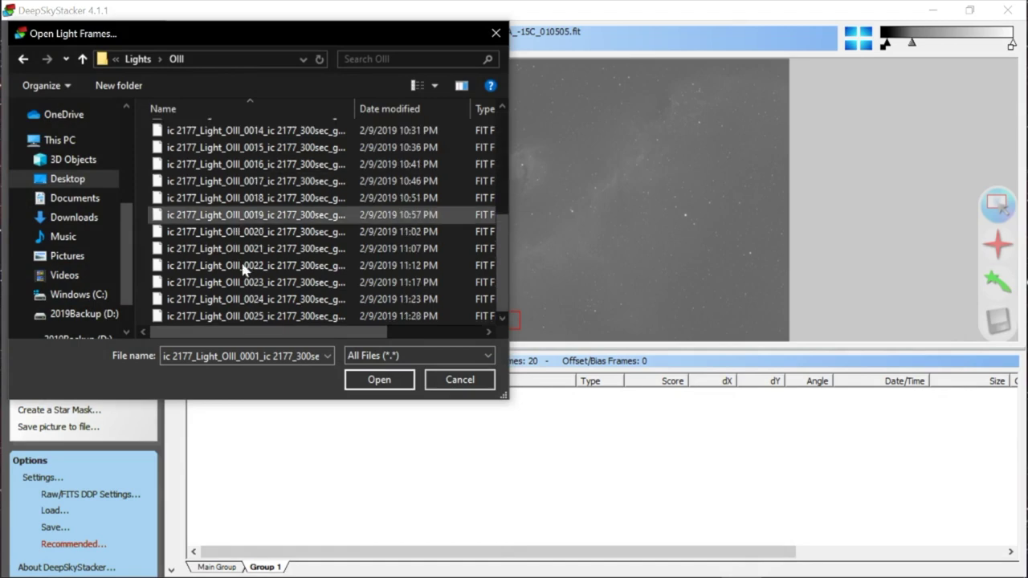
pyautogui.keyDown('shift'); pyautogui.click(254, 319); pyautogui.keyUp('shift')
pyautogui.click(367, 381)
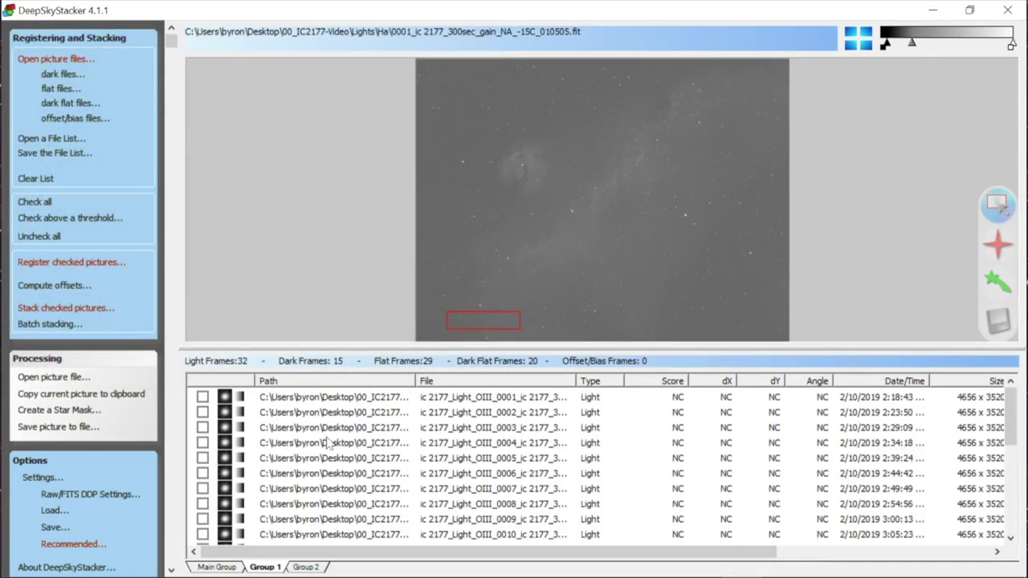
# - Add all 15 dark frames to Group 1
pyautogui.click(63, 76)
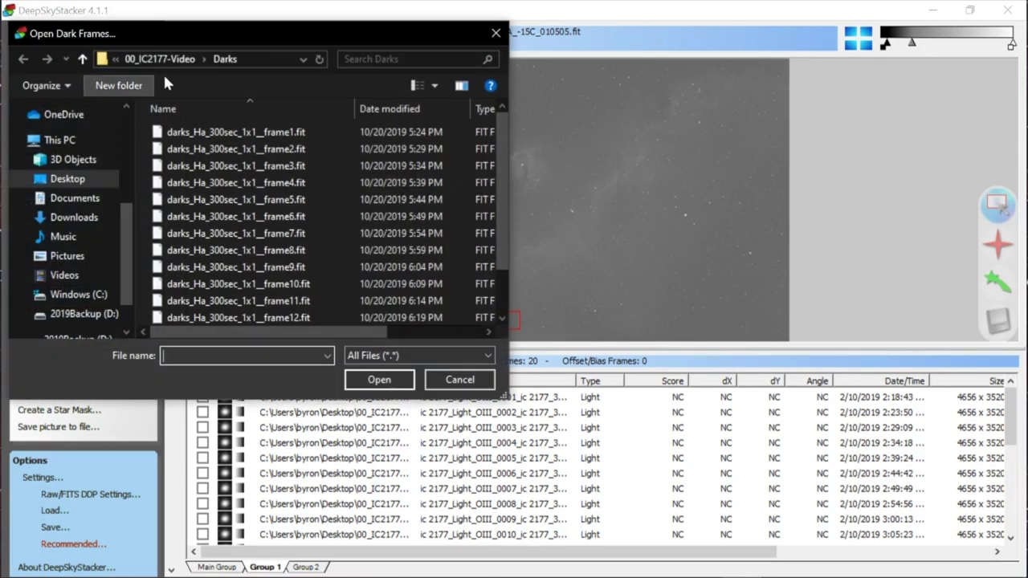
pyautogui.click(205, 140)
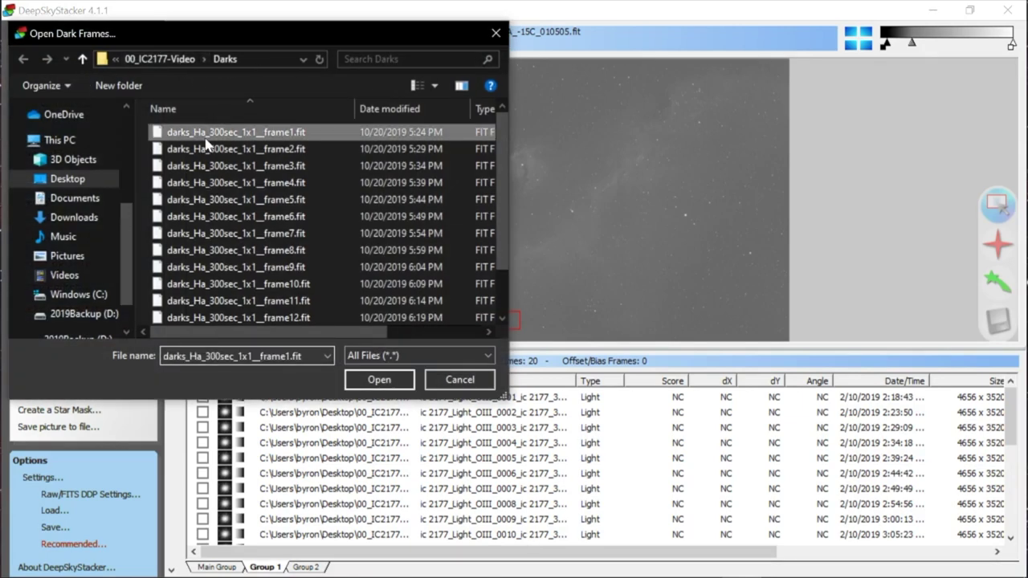
pyautogui.hotkey('ctrl', 'a')
pyautogui.click(384, 380)
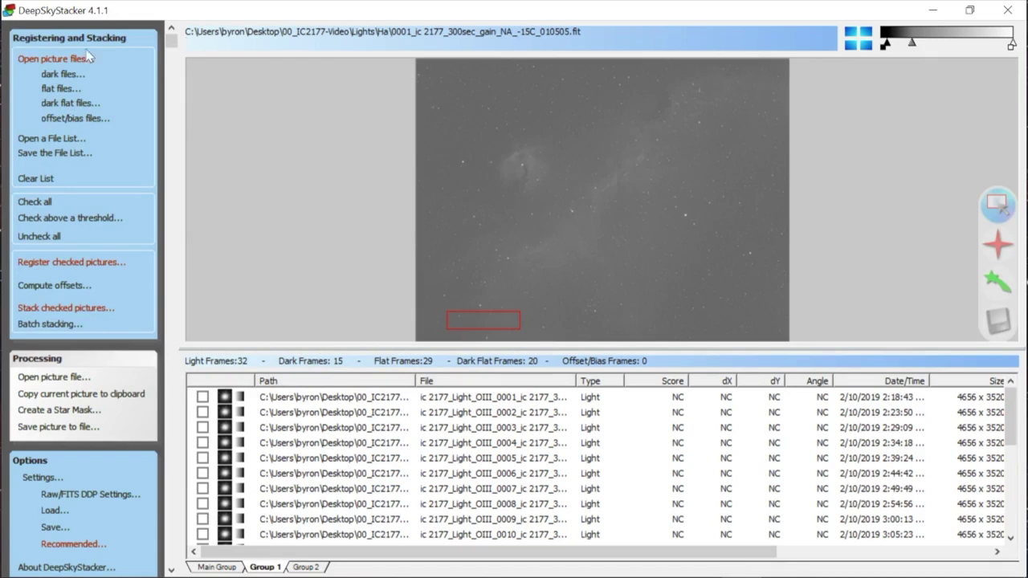
# - Add every OIII flat from Flats\OIII to Group 1
pyautogui.click(62, 89)
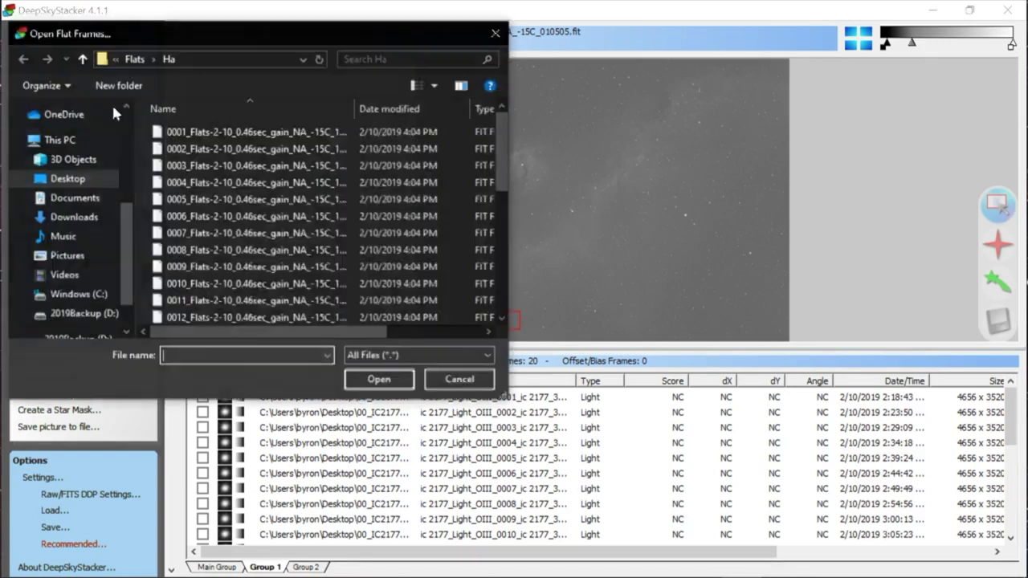
pyautogui.click(135, 59)
pyautogui.doubleClick(181, 151)
pyautogui.click(192, 135)
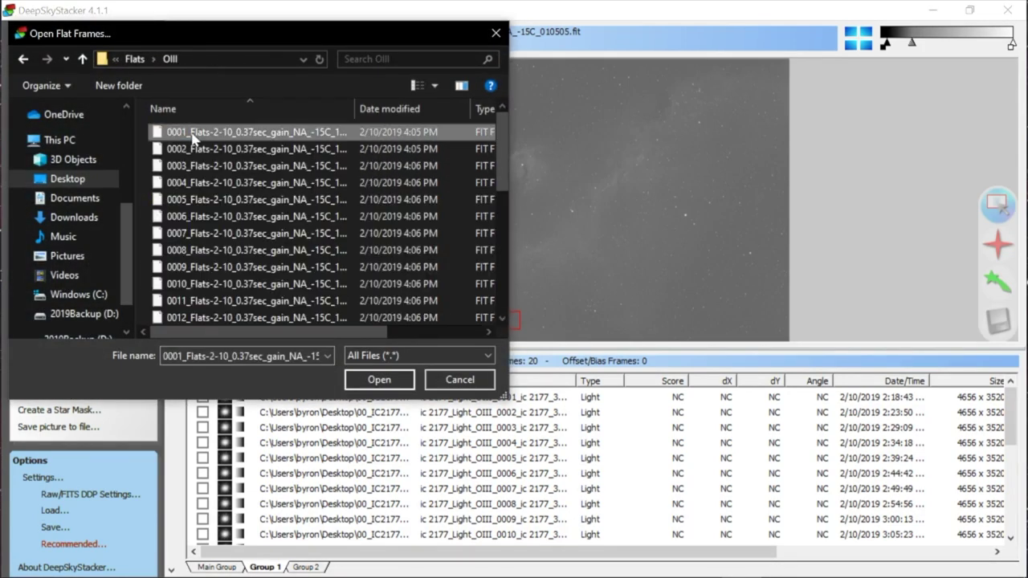
pyautogui.hotkey('ctrl', 'a')
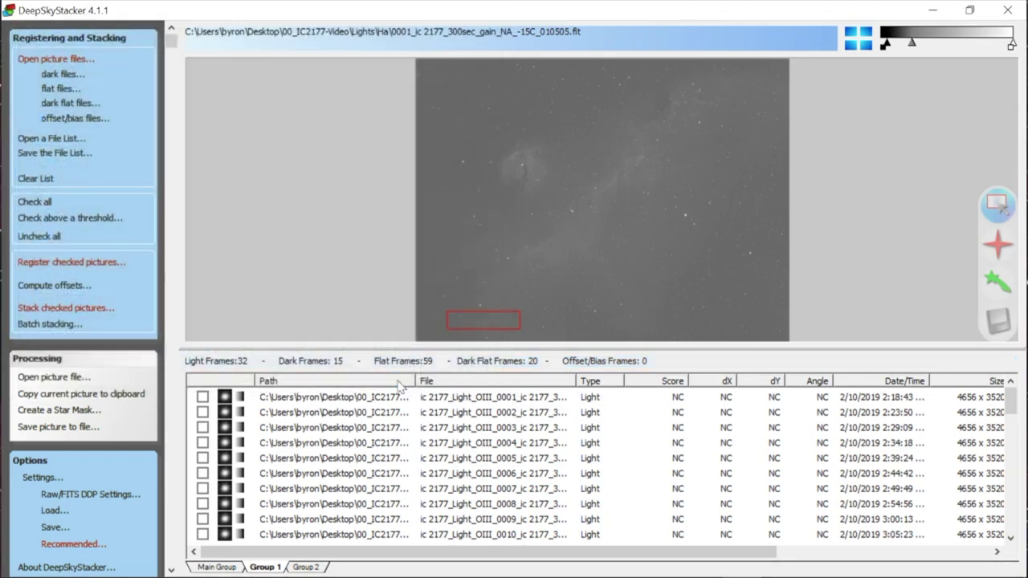
pyautogui.click(402, 379)
# - Add every OIII dark flat from Dark Flats\OIII to Group 1
pyautogui.click(67, 103)
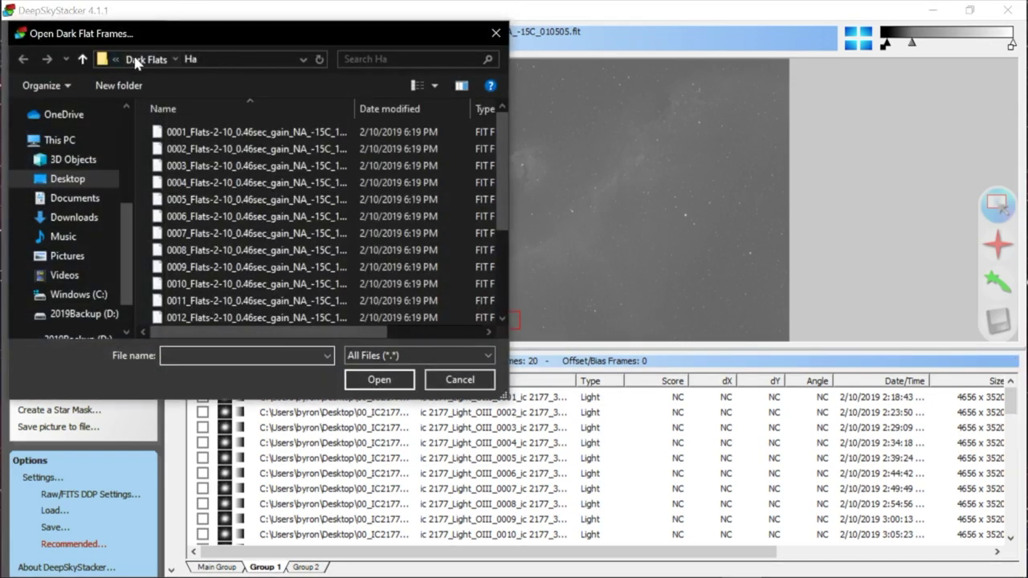
pyautogui.click(148, 58)
pyautogui.doubleClick(183, 150)
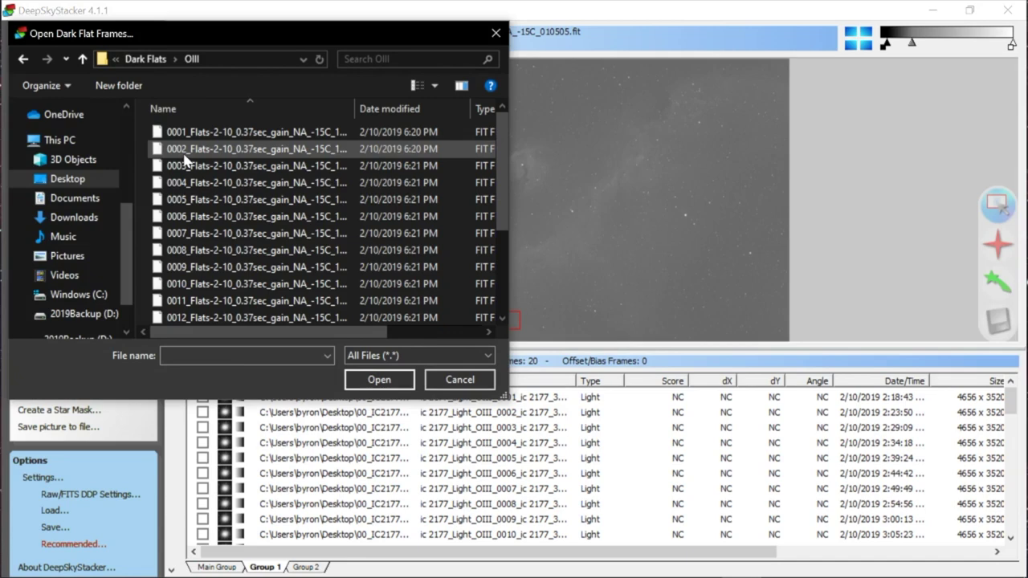
pyautogui.click(185, 155)
pyautogui.hotkey('ctrl', 'a')
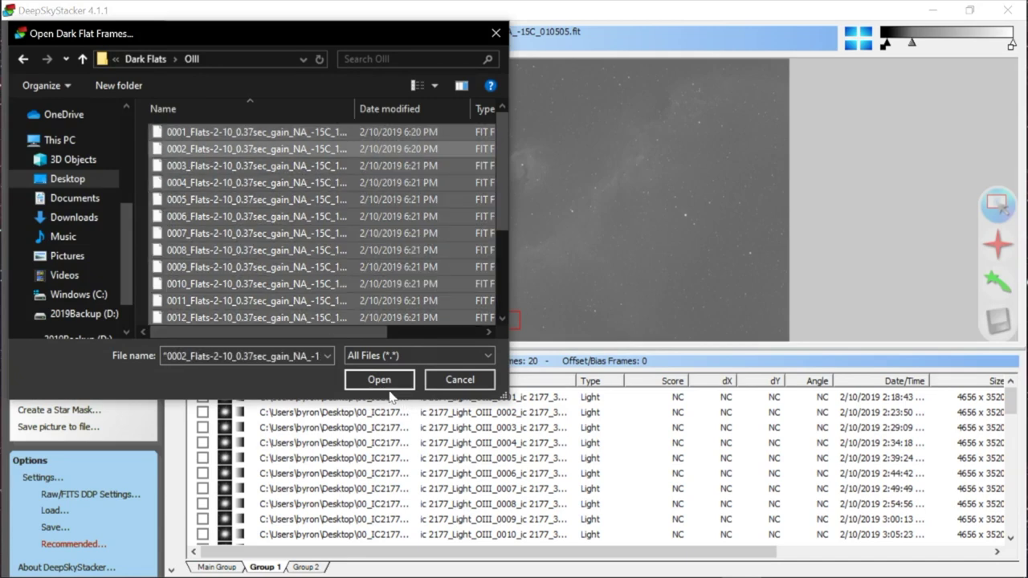
pyautogui.click(386, 379)
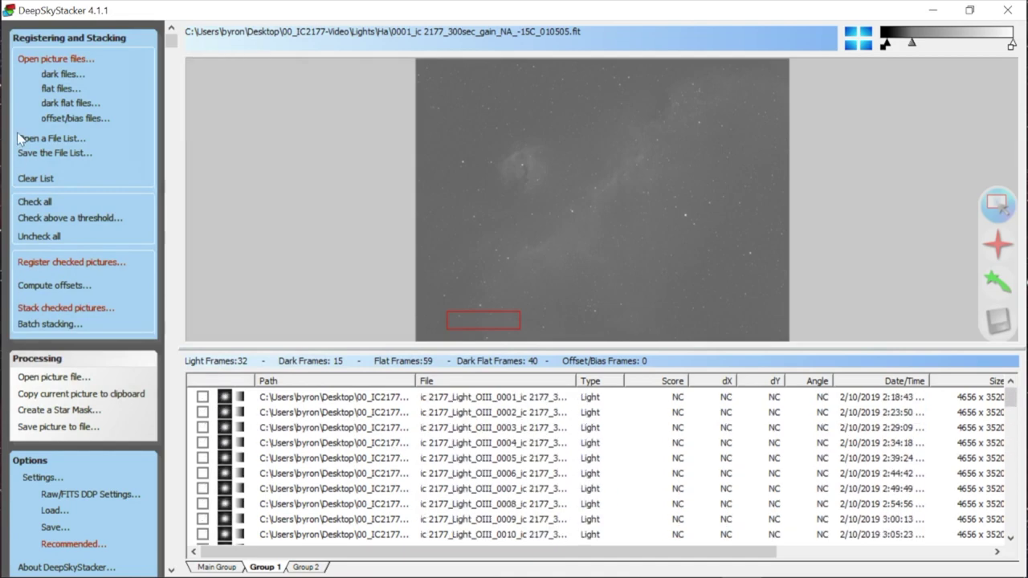
# - Check all Group 1 frames, then go to the empty Group 2
pyautogui.click(37, 204)
pyautogui.scroll(-20, 368, 480)
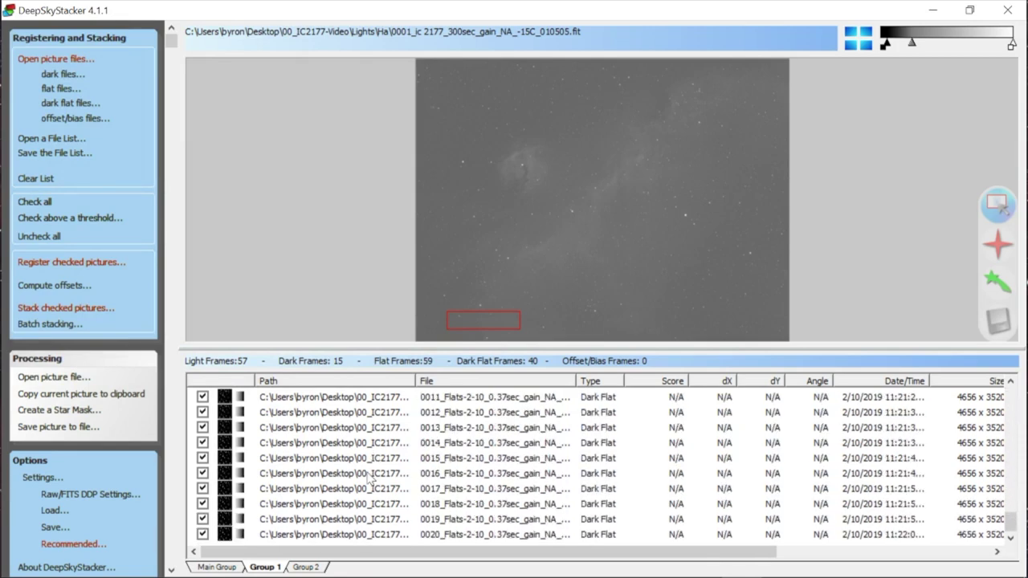
pyautogui.scroll(20, 369, 480)
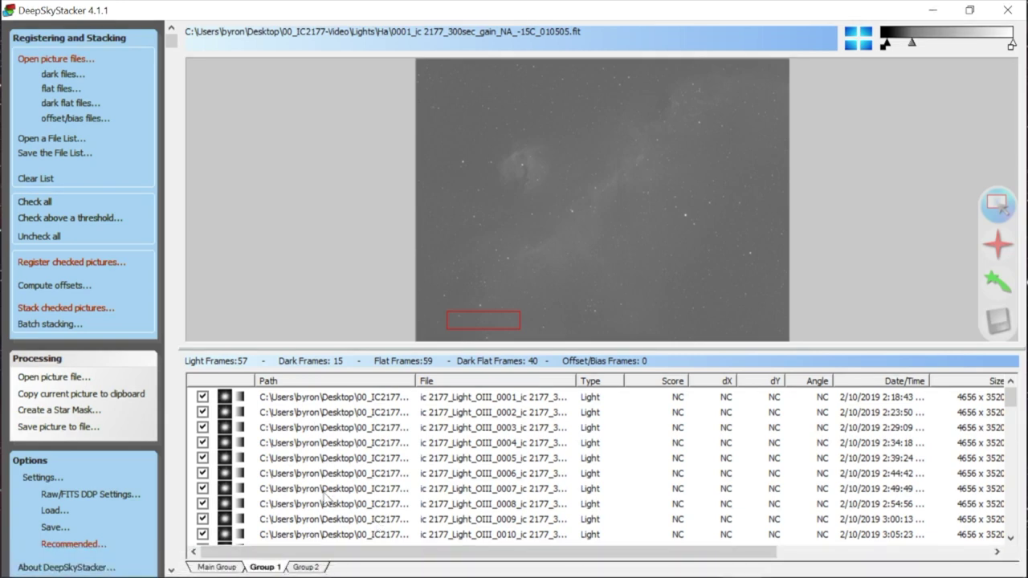
pyautogui.click(312, 568)
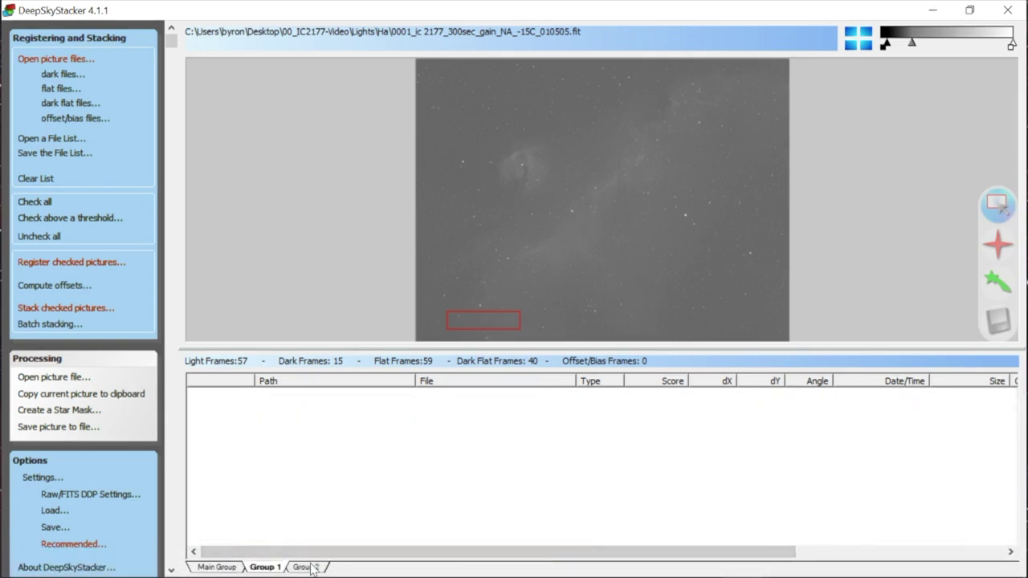
# - Add every SII light frame from Lights\SII to Group 2
pyautogui.click(66, 61)
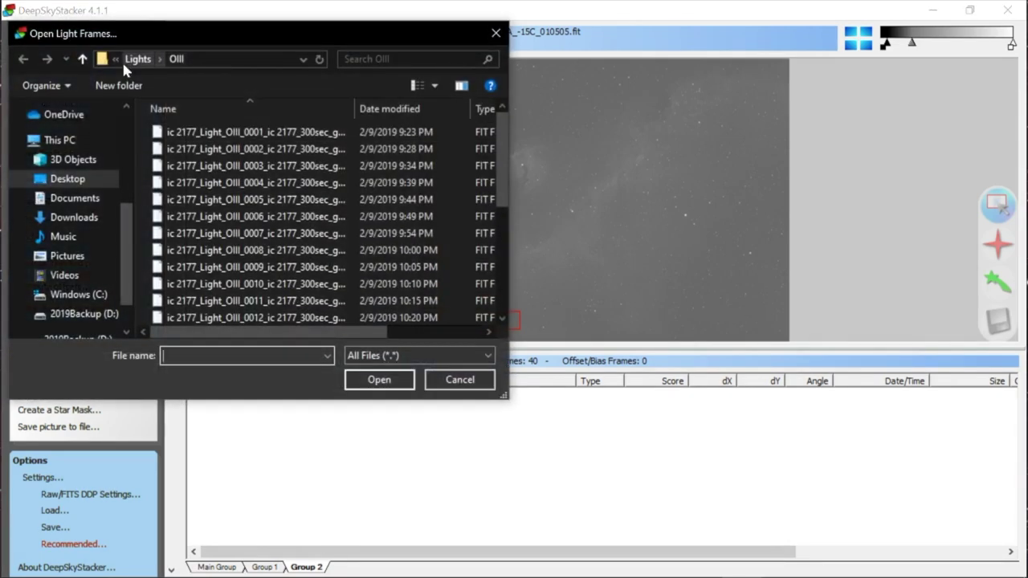
pyautogui.click(124, 61)
pyautogui.doubleClick(170, 165)
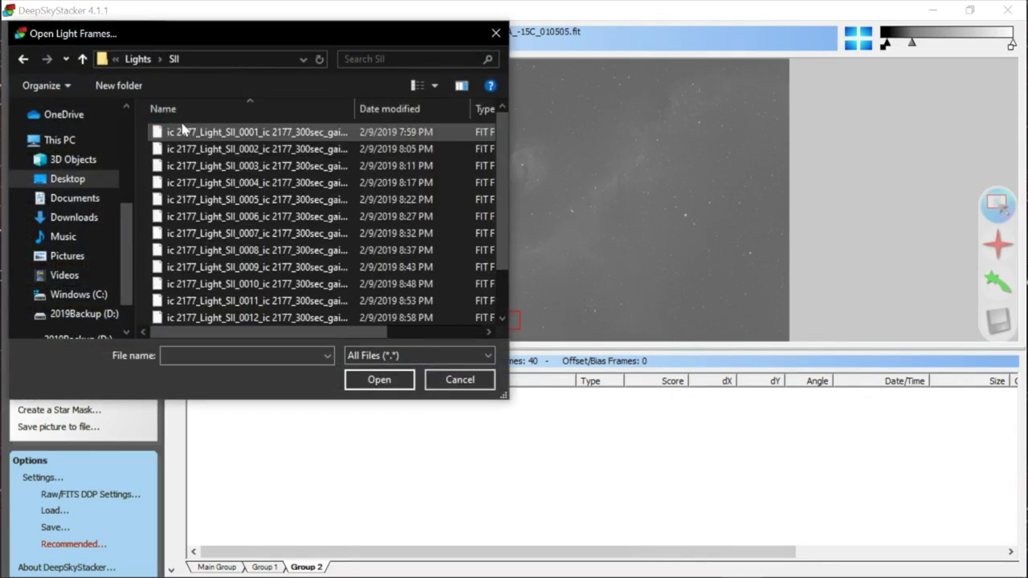
pyautogui.click(183, 132)
pyautogui.hotkey('ctrl', 'a')
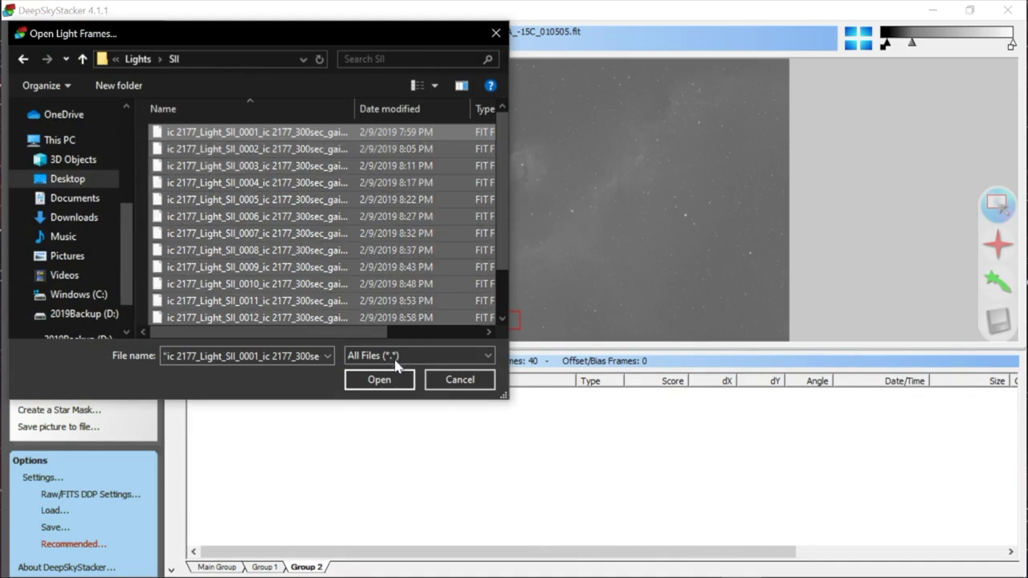
pyautogui.click(390, 379)
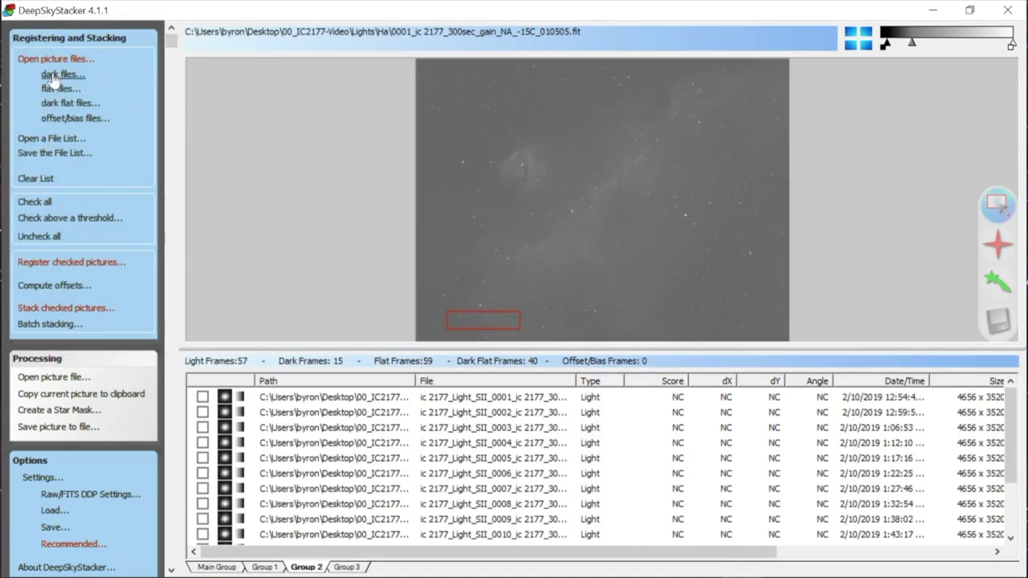
# - Add all 15 dark frames to Group 2
pyautogui.click(53, 76)
pyautogui.click(195, 134)
pyautogui.hotkey('ctrl', 'a')
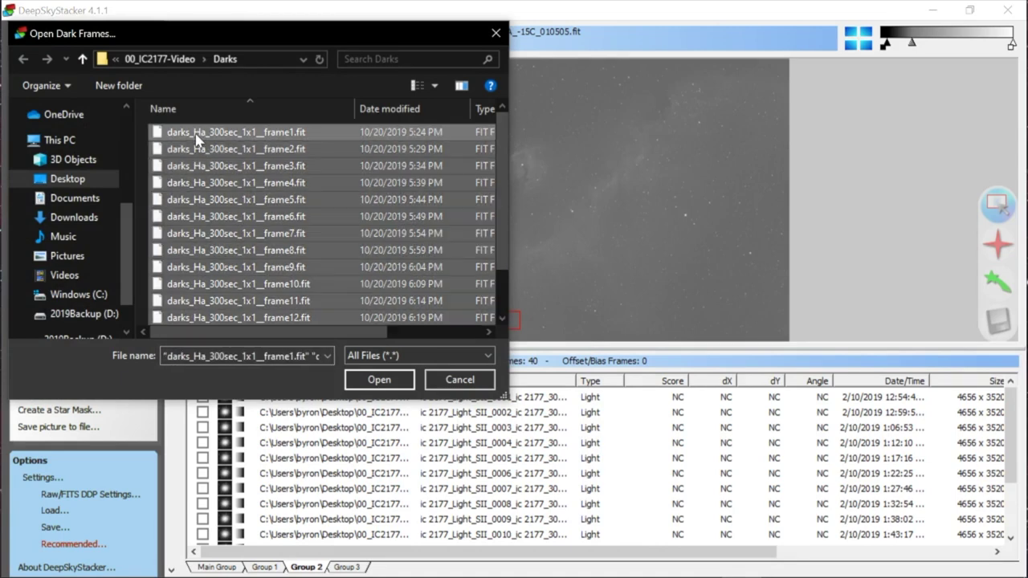
pyautogui.click(399, 379)
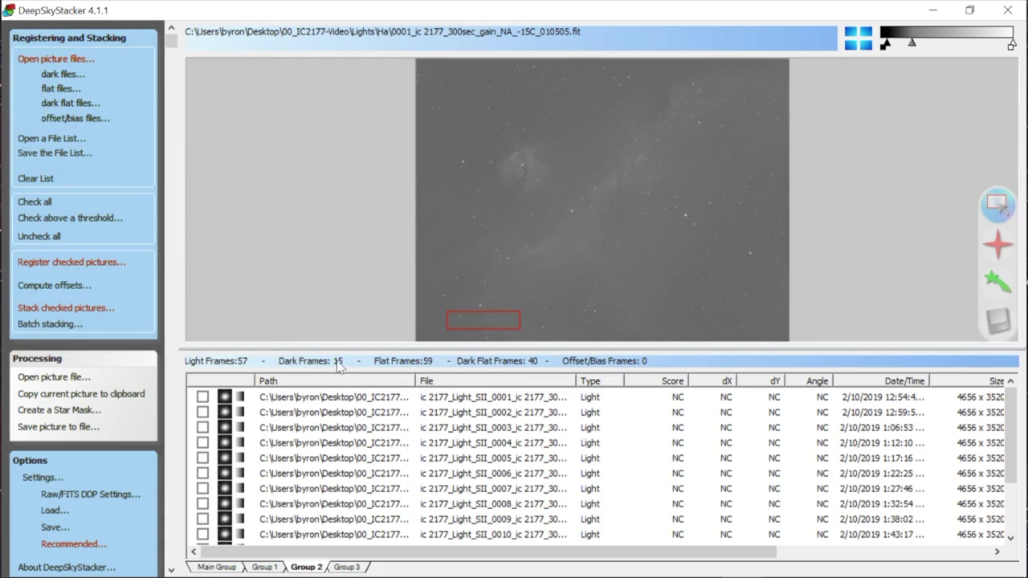
# - Add every SII flat from Flats\SII to Group 2
pyautogui.click(51, 89)
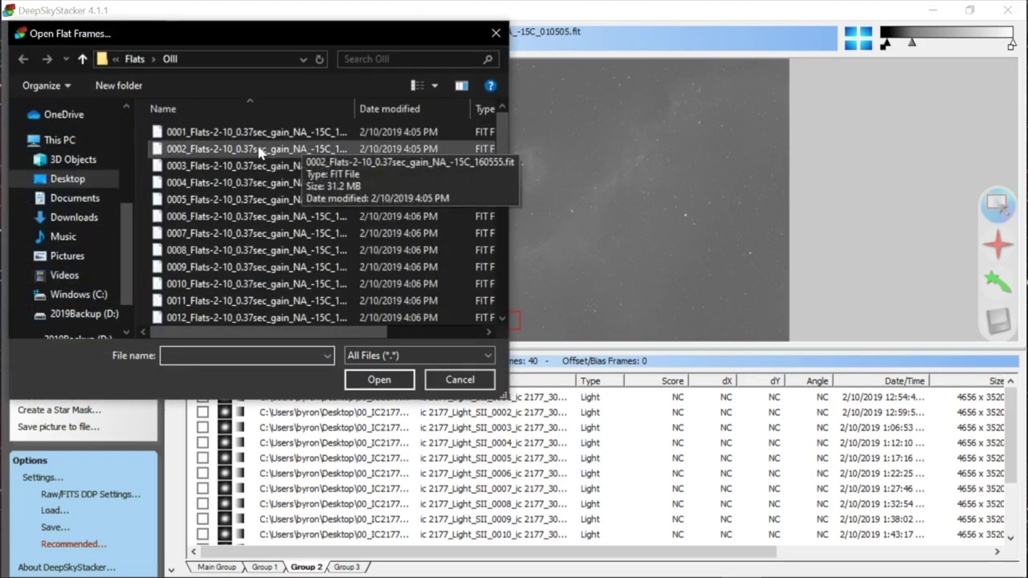
pyautogui.click(144, 59)
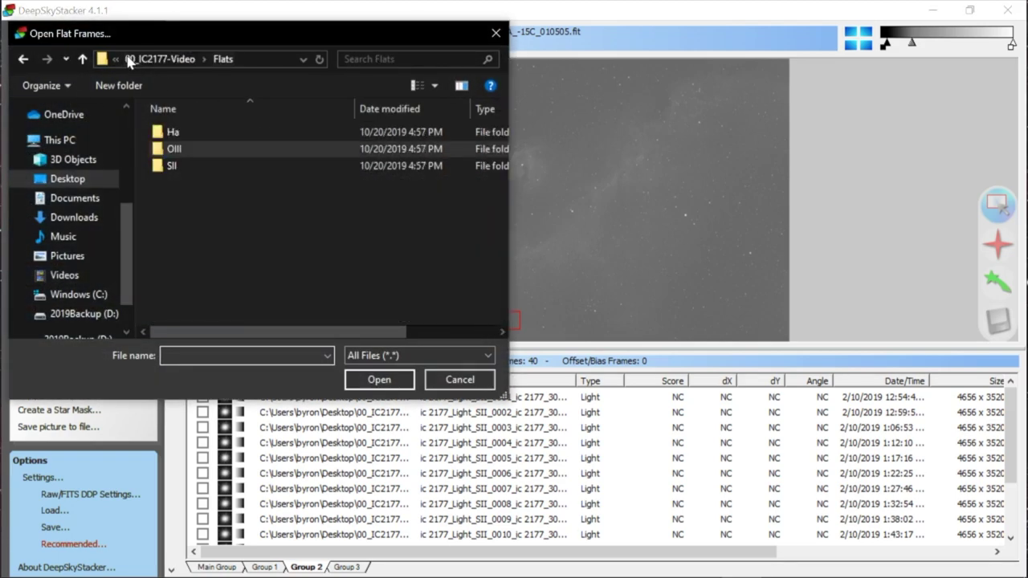
pyautogui.doubleClick(180, 169)
pyautogui.hotkey('ctrl', 'a')
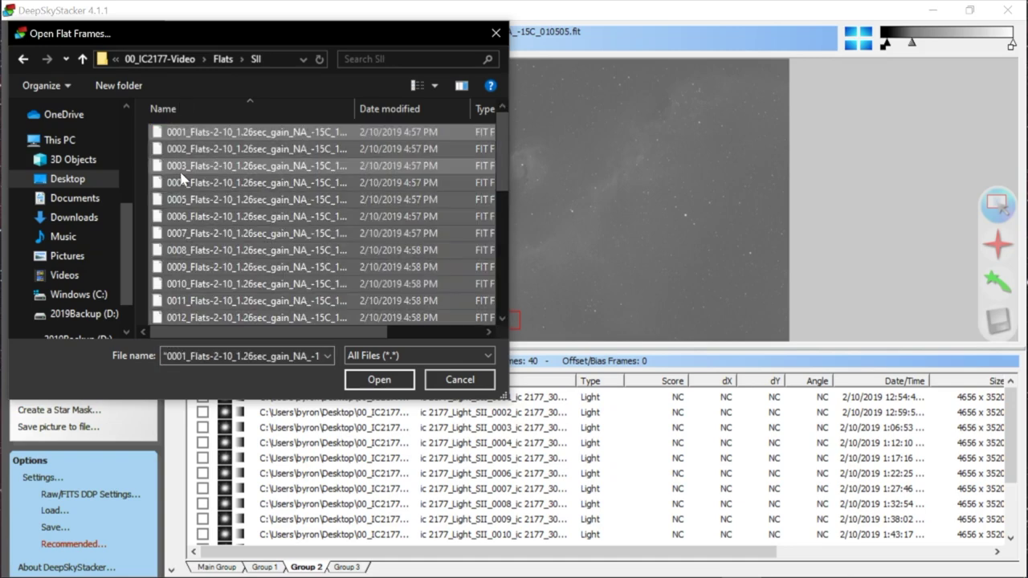
pyautogui.click(396, 386)
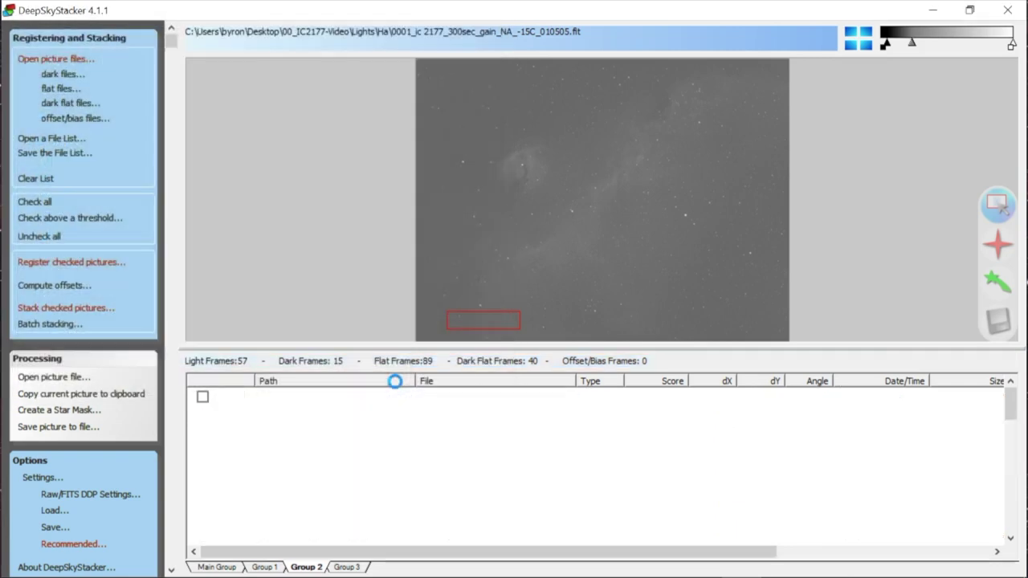
# - Add every SII dark flat from Dark Flats\SII and check all frames
pyautogui.click(68, 105)
pyautogui.click(146, 56)
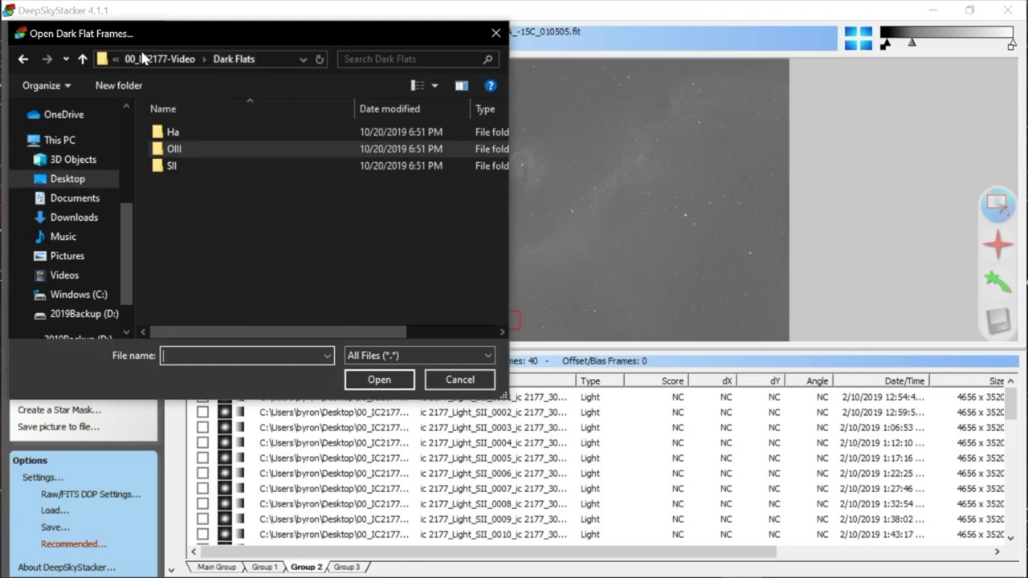
pyautogui.doubleClick(169, 167)
pyautogui.click(168, 168)
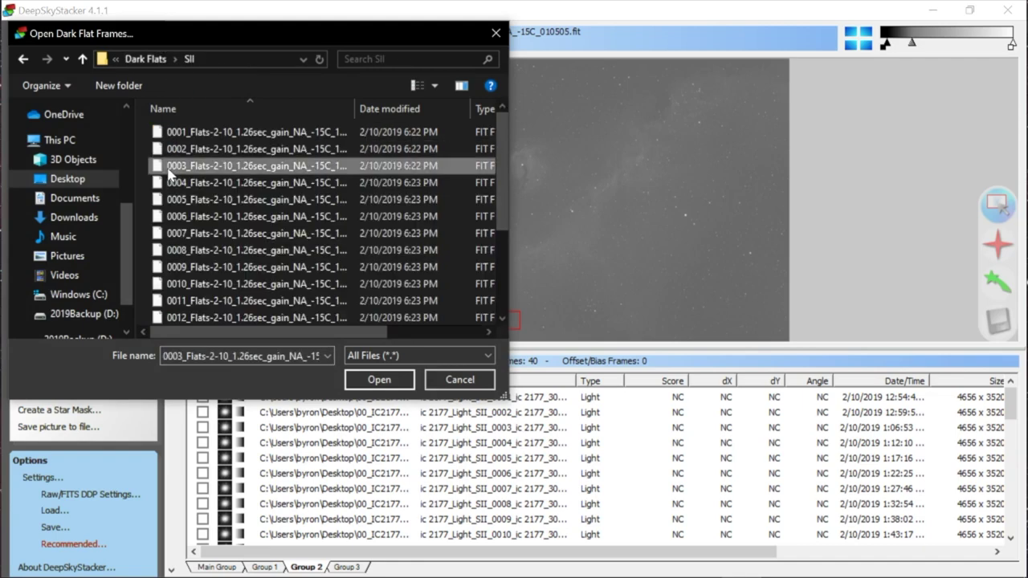
pyautogui.hotkey('ctrl', 'a')
pyautogui.click(380, 382)
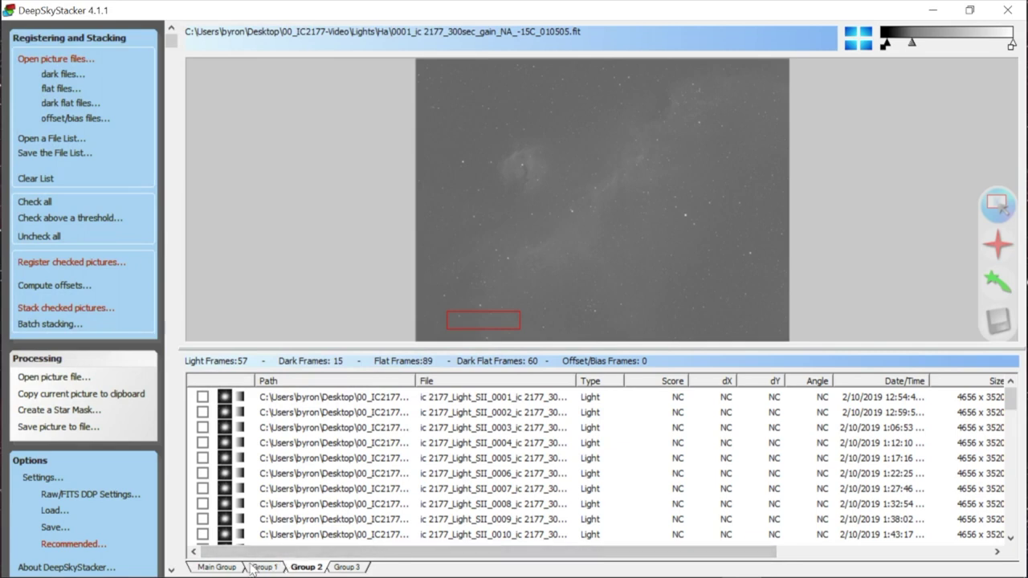
pyautogui.click(36, 204)
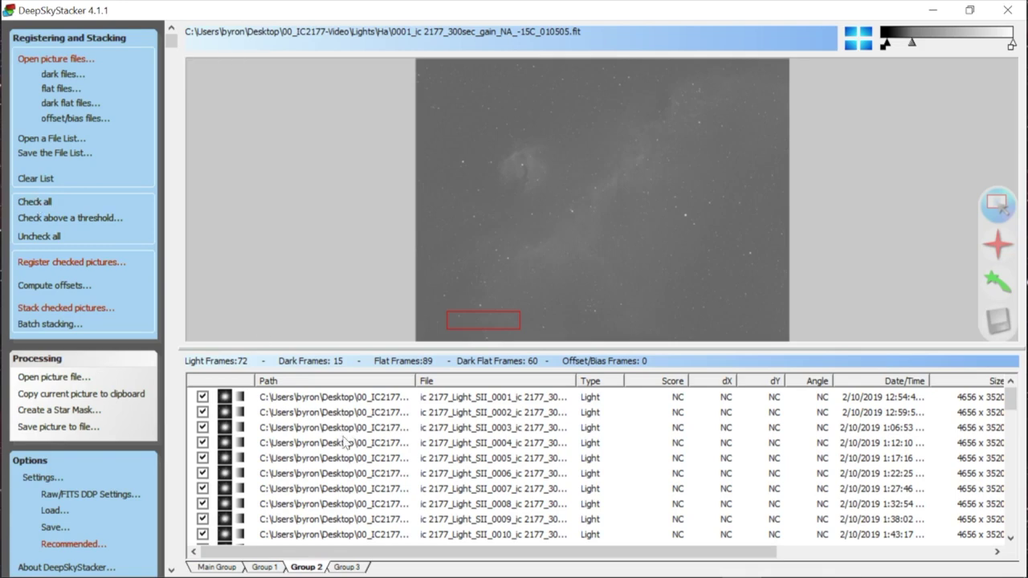
# - Preview OIII light frames 0001–0004 in Group 1 and move the custom rectangle to mid-image
pyautogui.click(267, 567)
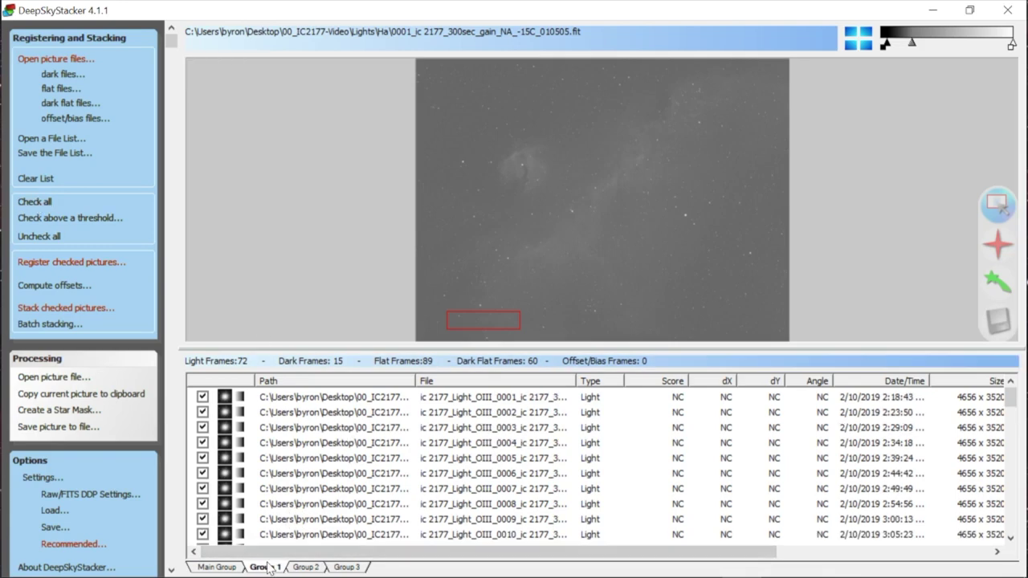
pyautogui.click(217, 568)
pyautogui.click(264, 567)
pyautogui.click(326, 399)
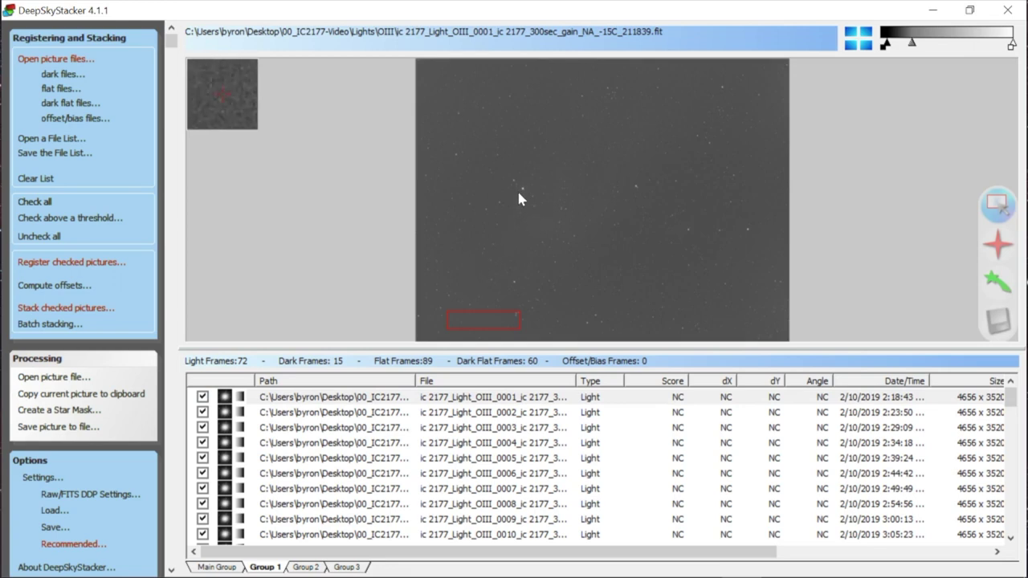
pyautogui.click(340, 411)
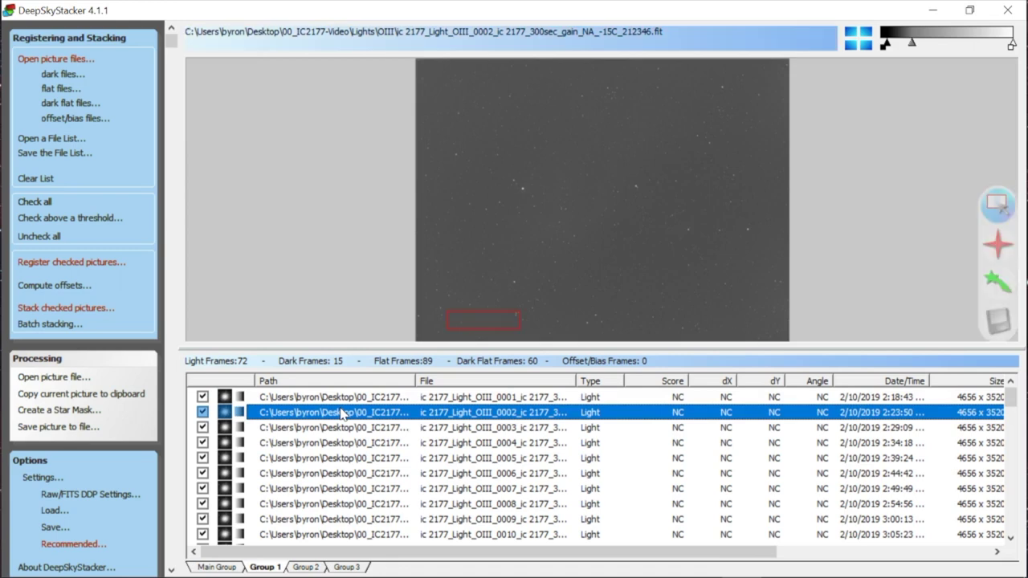
pyautogui.press('Down')
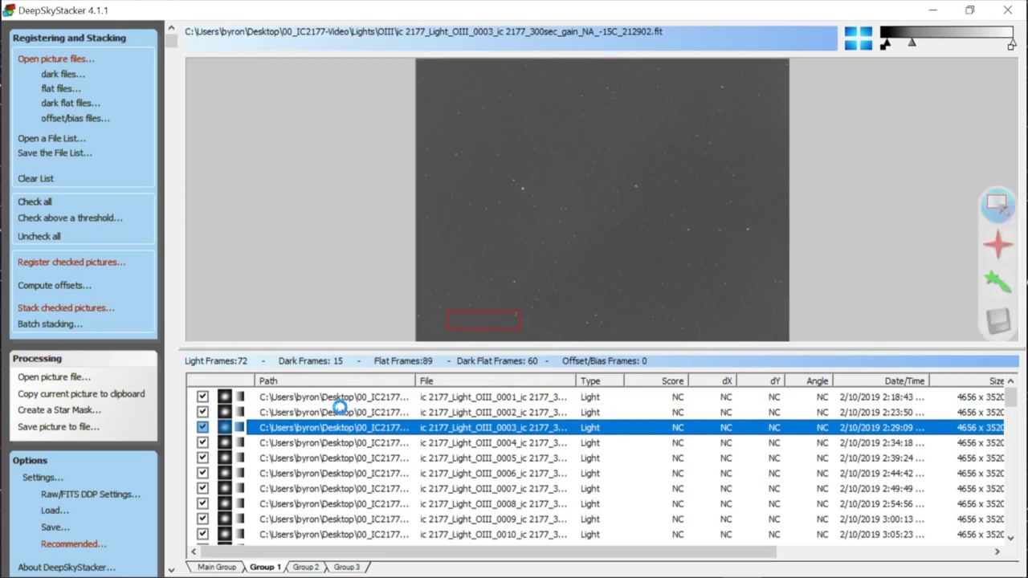
pyautogui.press('Down')
pyautogui.press('Down')
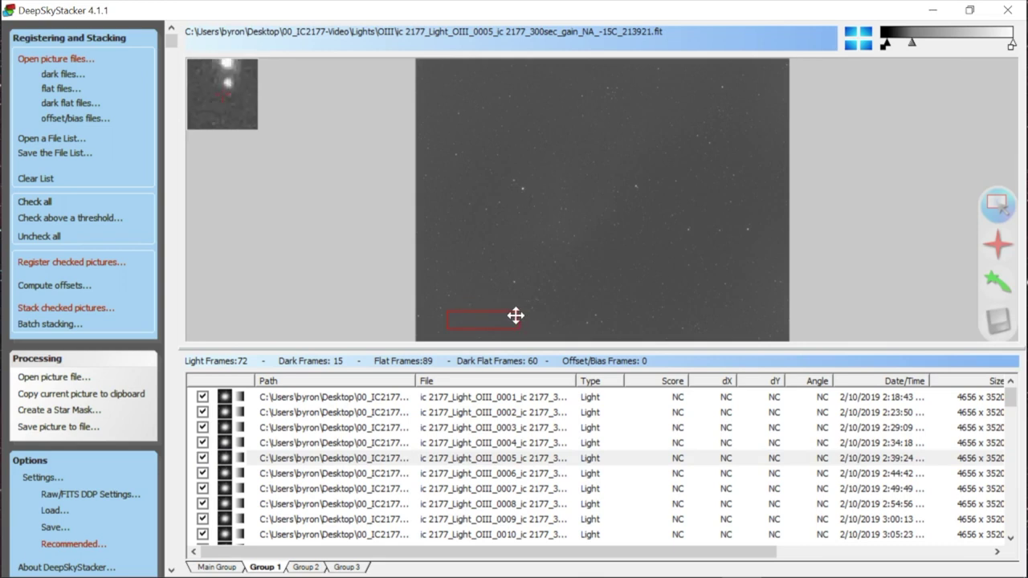
pyautogui.moveTo(513, 316); pyautogui.dragTo(546, 187)
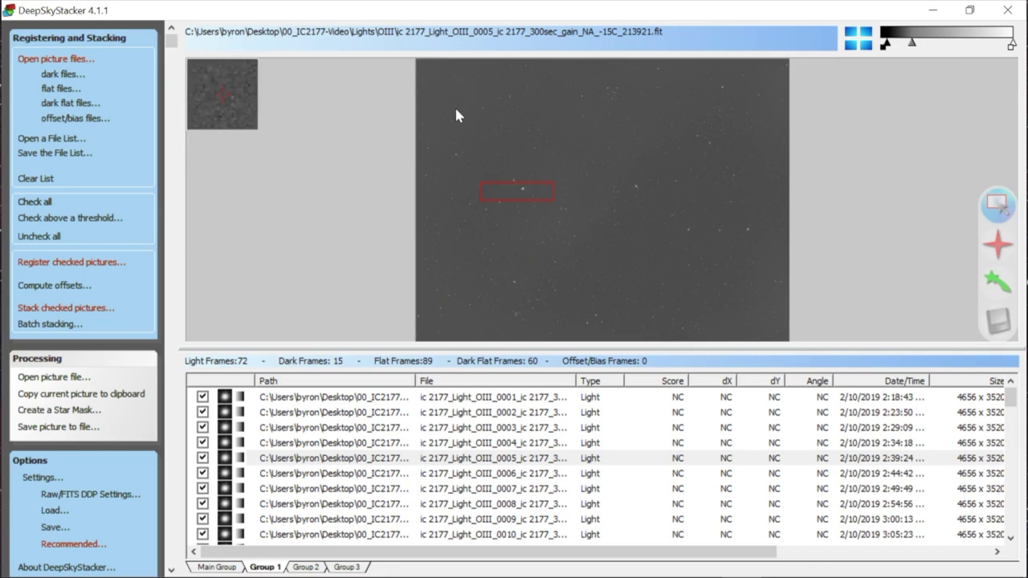
# - Preview OIII frames 0006 through 0009, then return to Group 2's SII lights
pyautogui.click(304, 475)
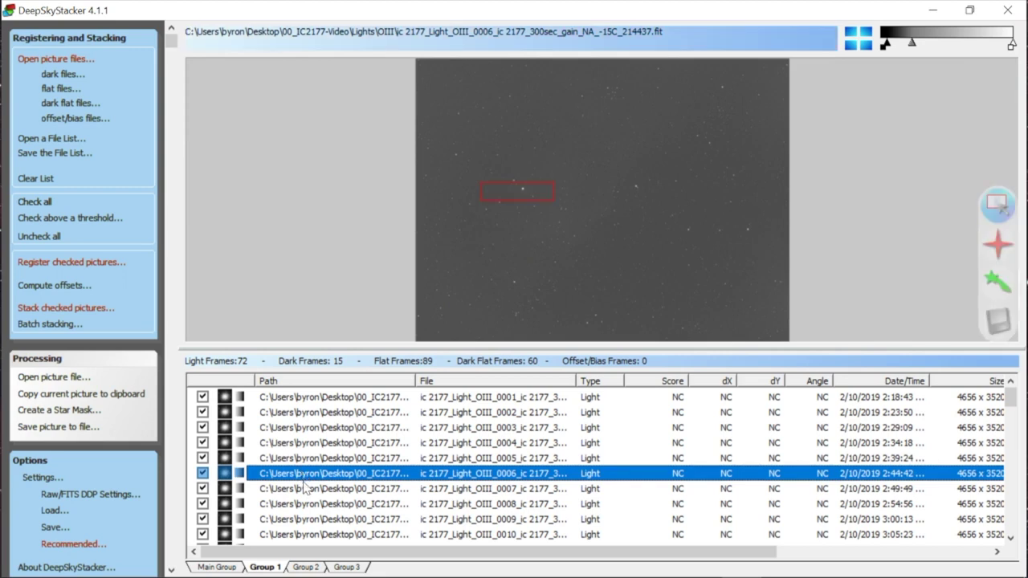
pyautogui.click(307, 488)
pyautogui.click(314, 506)
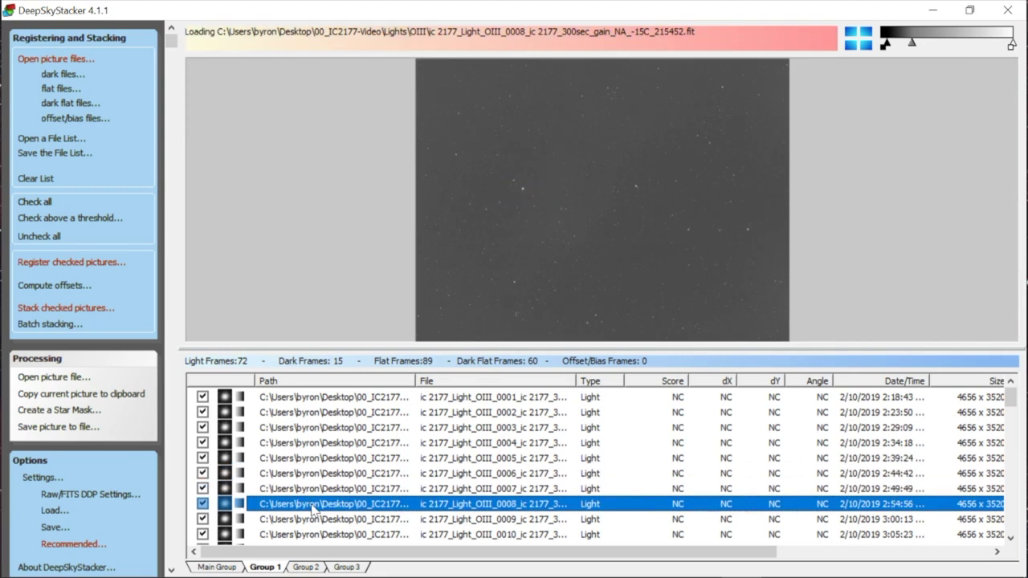
pyautogui.click(313, 519)
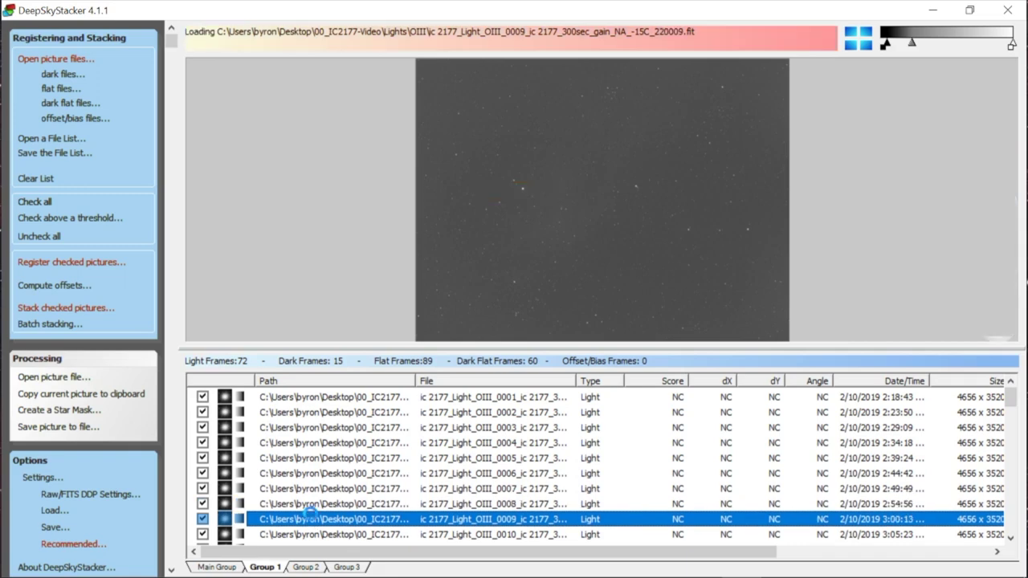
pyautogui.click(306, 567)
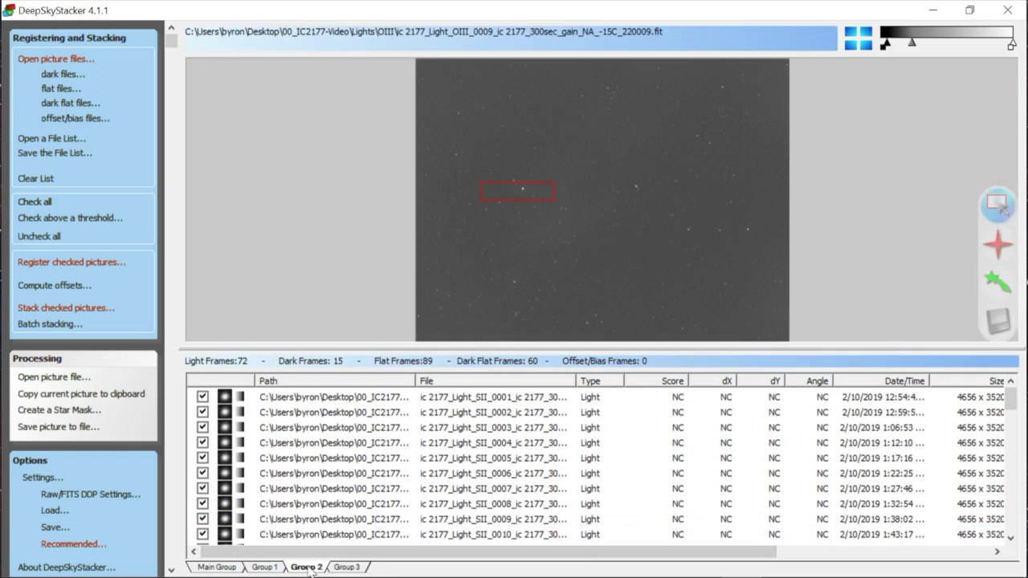
# - Preview SII light frames 0001, 0002, 0005, 0008 and 0004, then show the Main Group
pyautogui.click(343, 401)
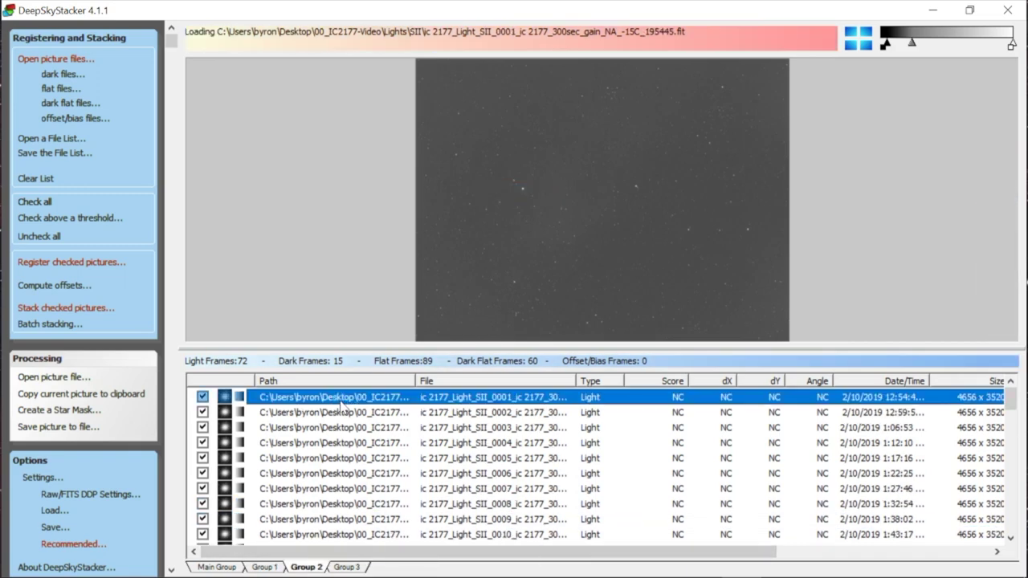
pyautogui.press('Down')
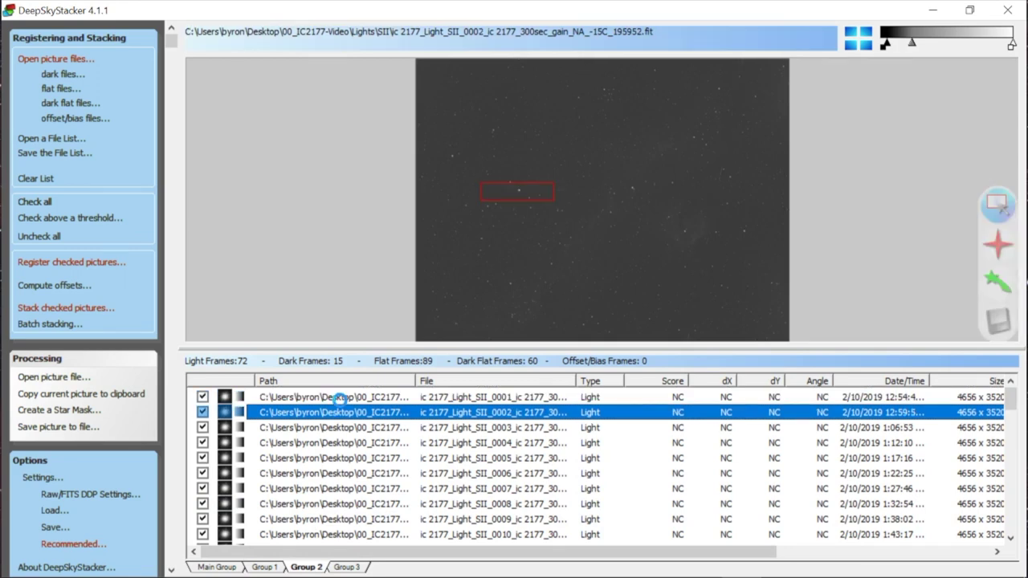
pyautogui.click(339, 400)
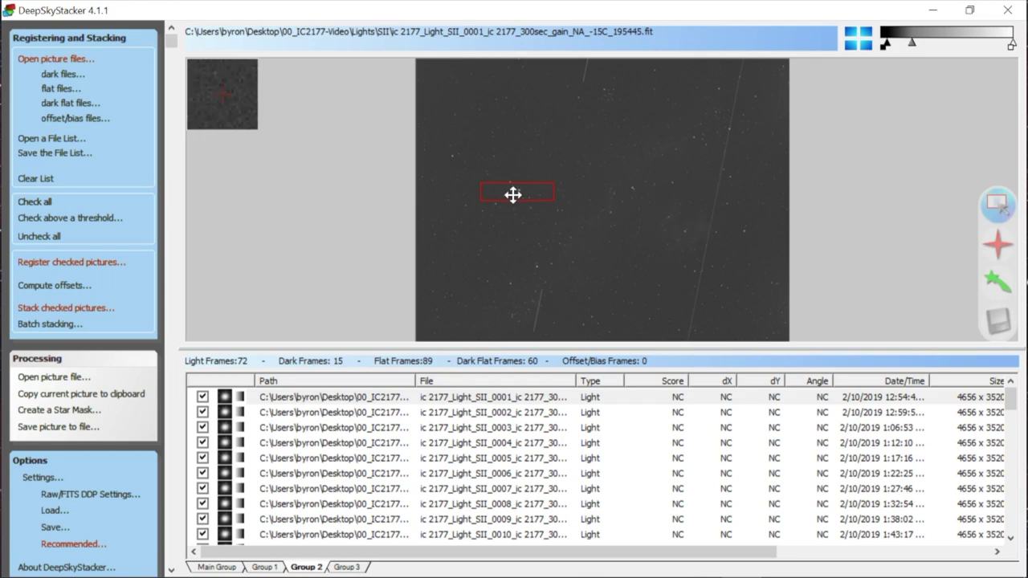
pyautogui.click(276, 458)
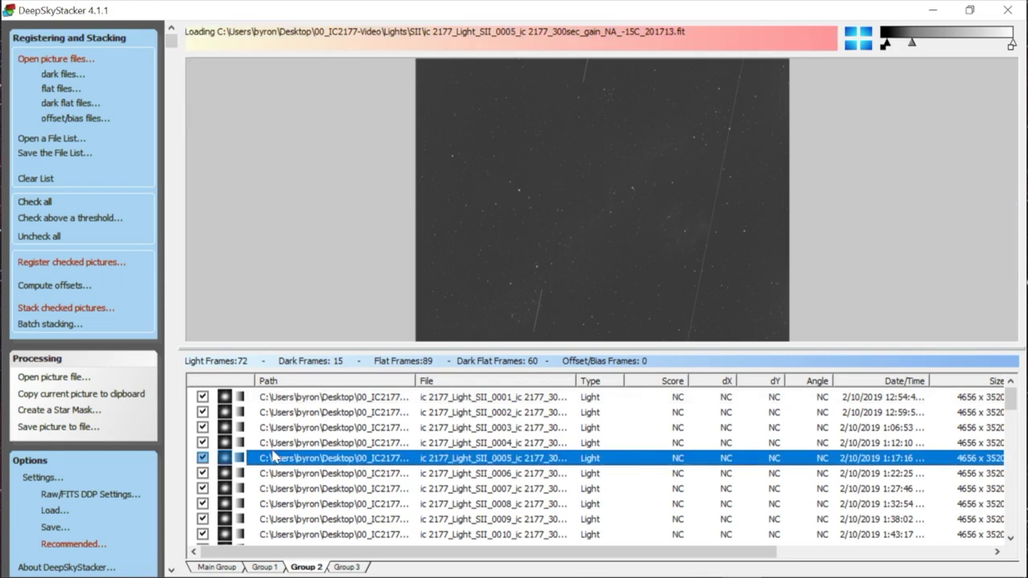
pyautogui.click(344, 505)
pyautogui.click(370, 443)
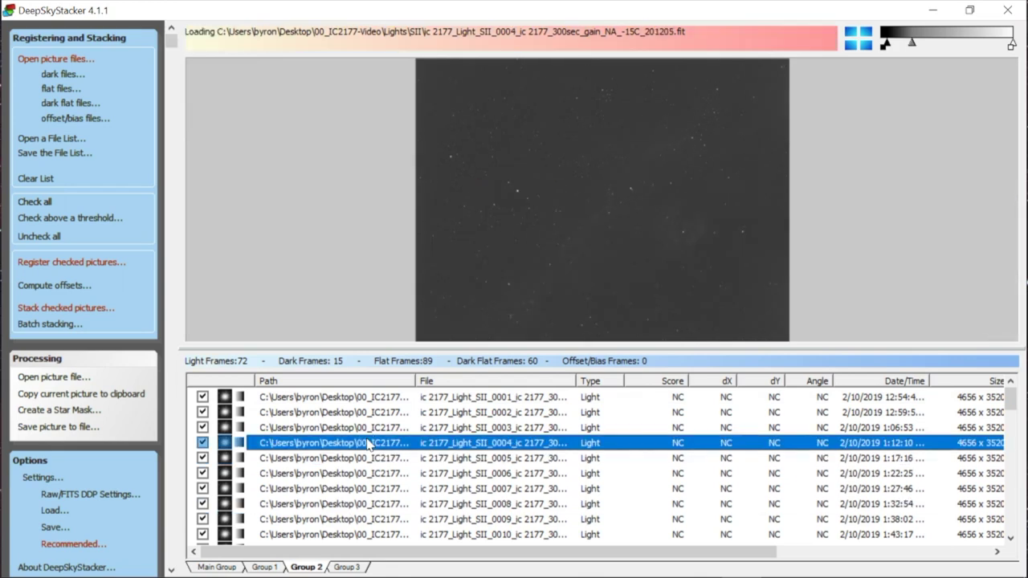
pyautogui.click(217, 567)
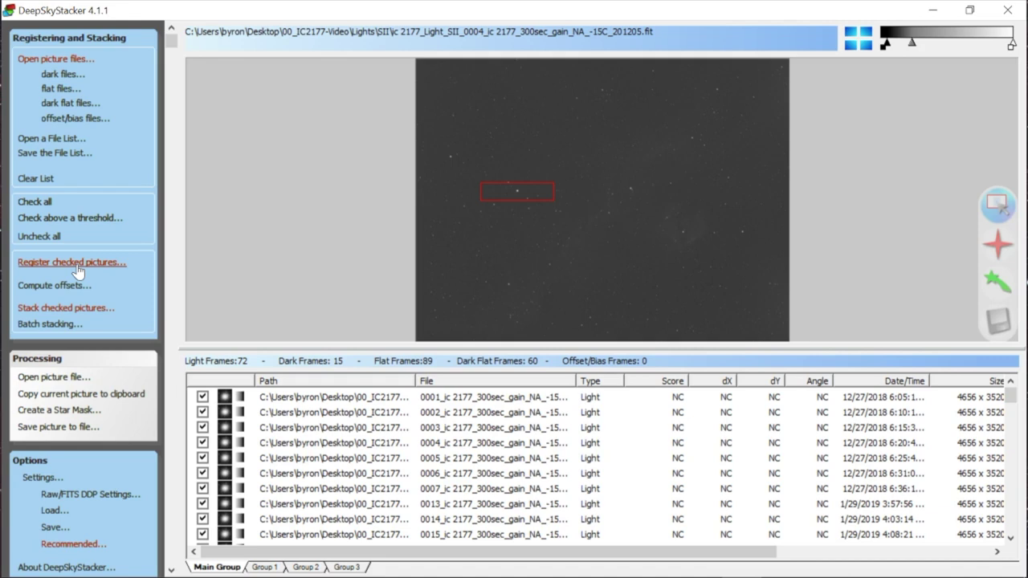
# - Register the checked frames with 'Stack after registering' off, after confirming the 20% threshold detects 540 stars
pyautogui.click(77, 268)
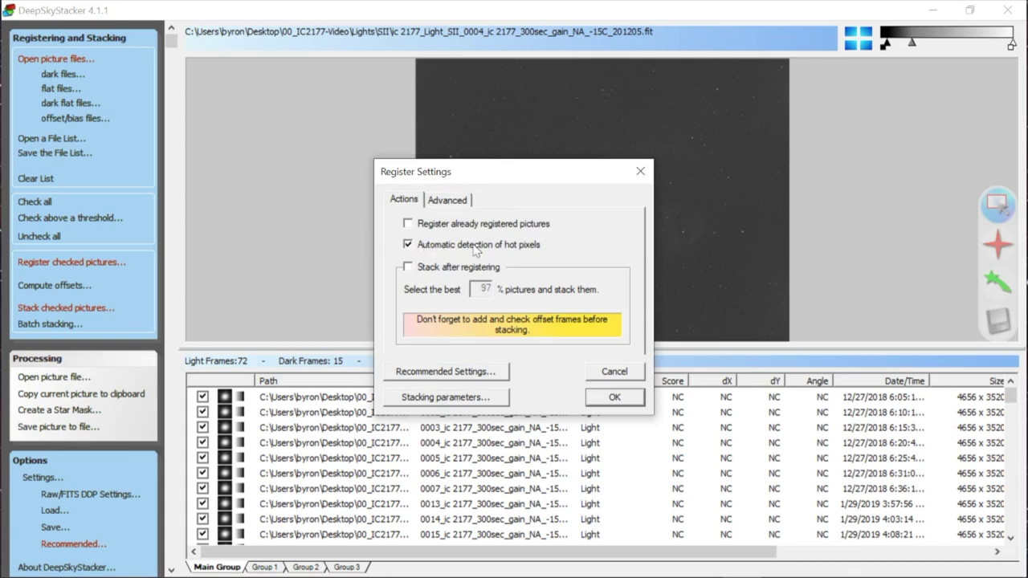
pyautogui.click(407, 268)
pyautogui.click(408, 268)
pyautogui.click(468, 206)
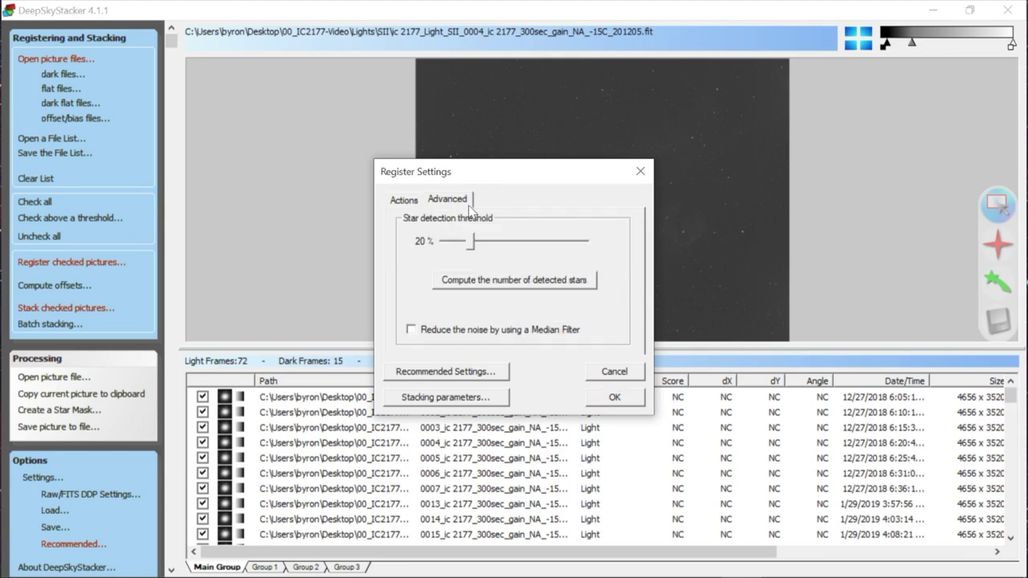
pyautogui.click(502, 282)
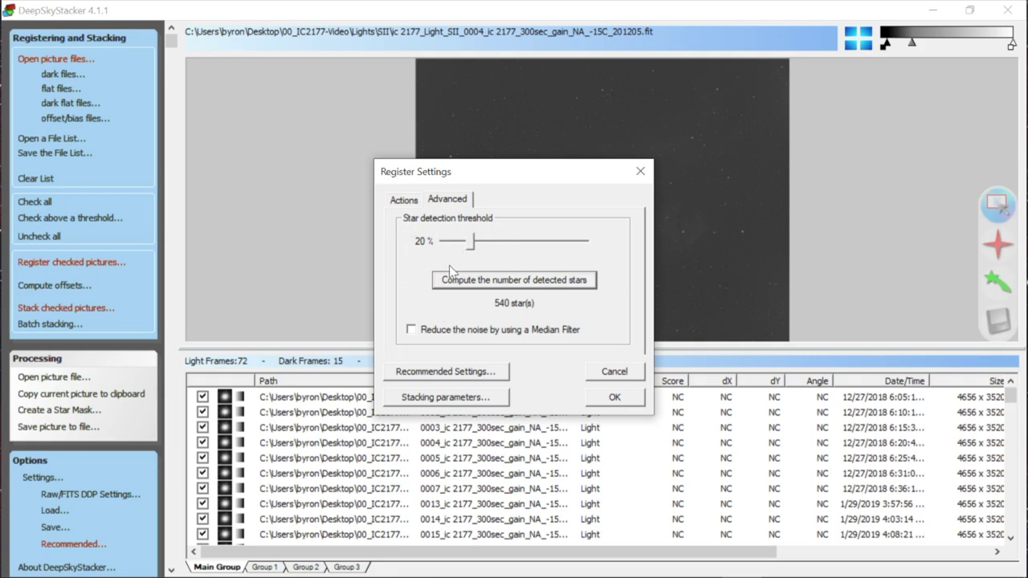
pyautogui.click(395, 201)
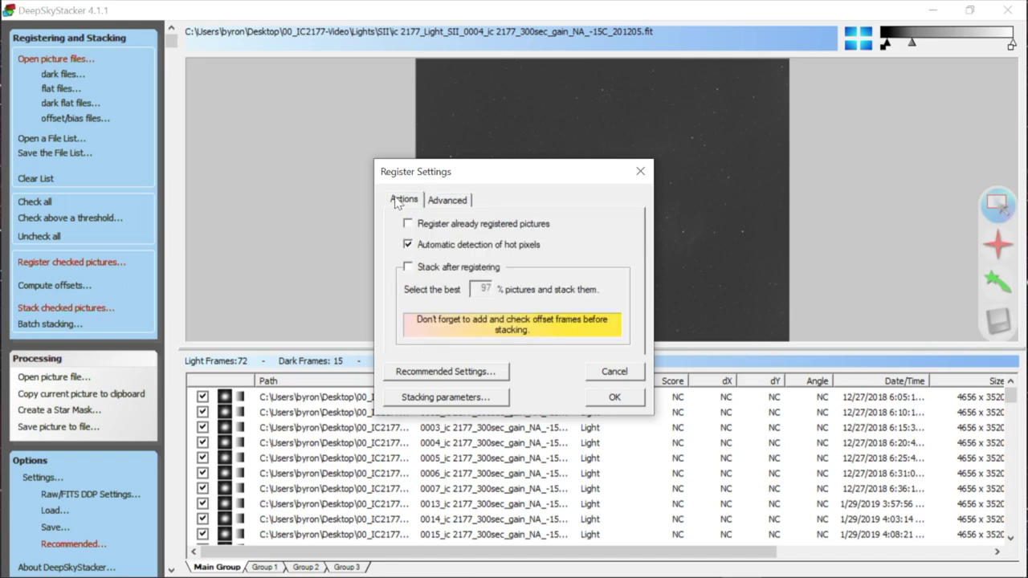
pyautogui.click(604, 400)
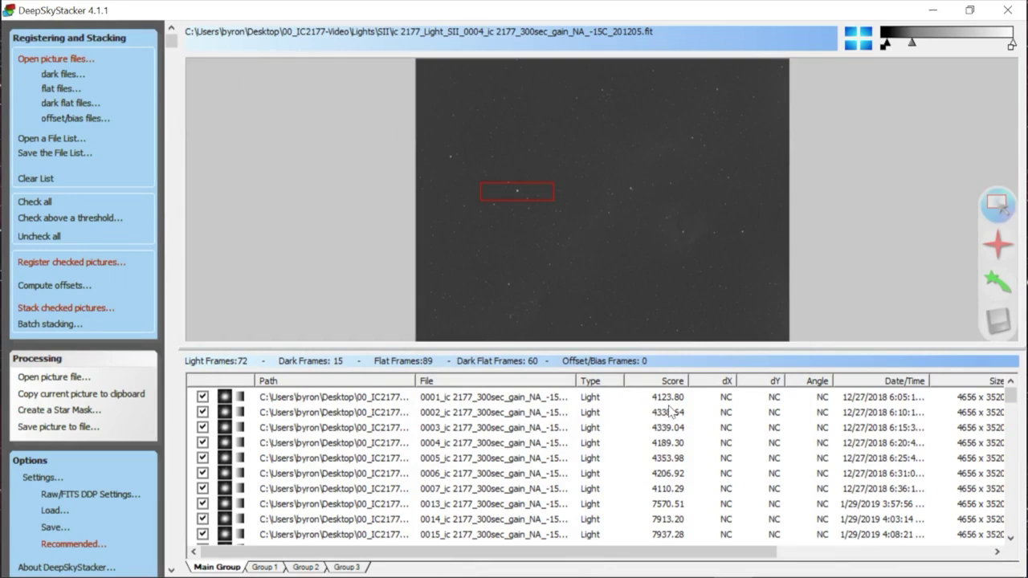
# - Sort the Main Group list by score, highest first, and preview top frame 0018
pyautogui.click(680, 382)
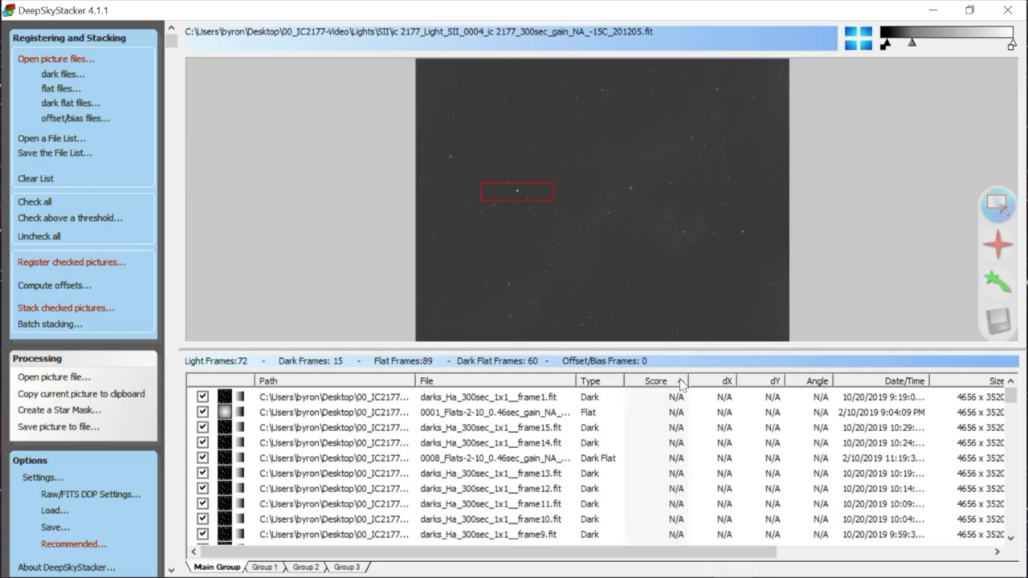
pyautogui.click(680, 383)
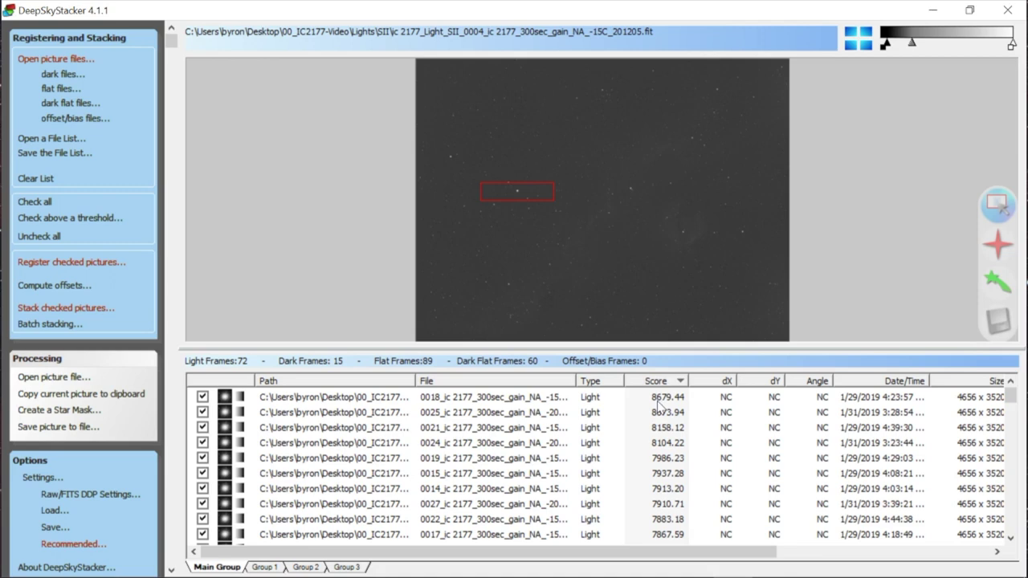
pyautogui.click(448, 399)
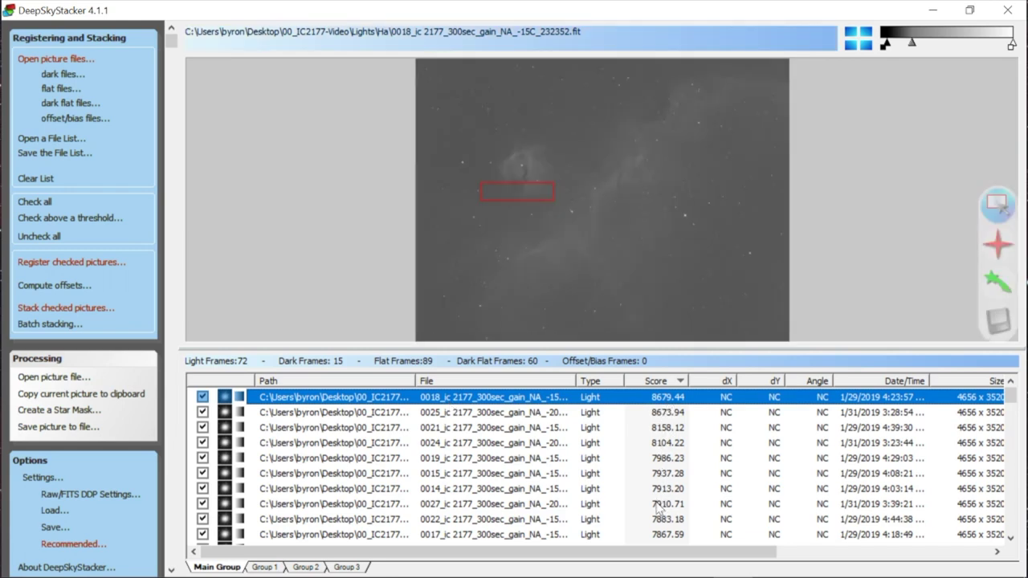
# - Compare with low-scoring frame 0007, then return the preview to Ha frame 0018 (8679.44)
pyautogui.moveTo(1011, 406); pyautogui.dragTo(1014, 441)
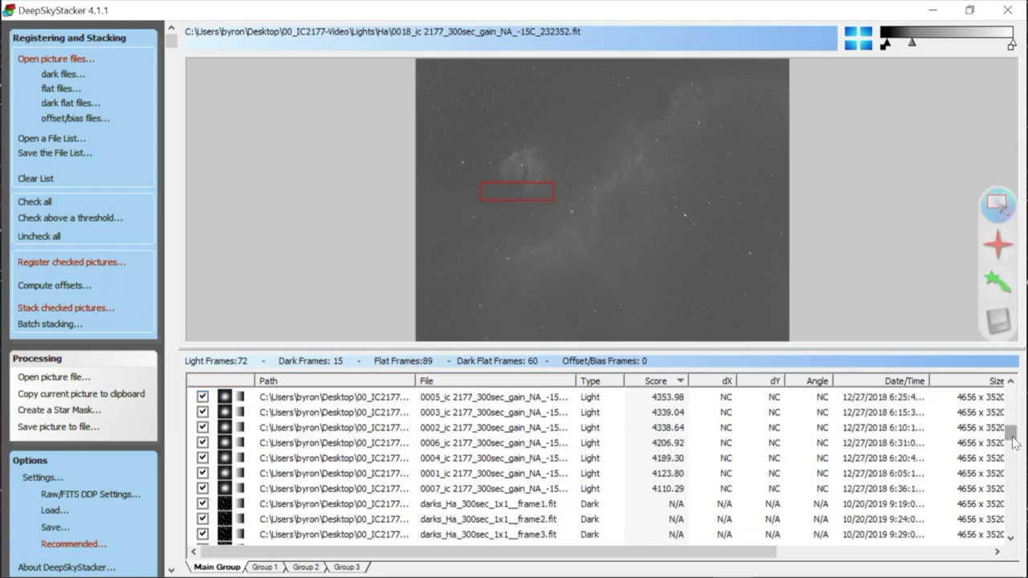
pyautogui.click(664, 492)
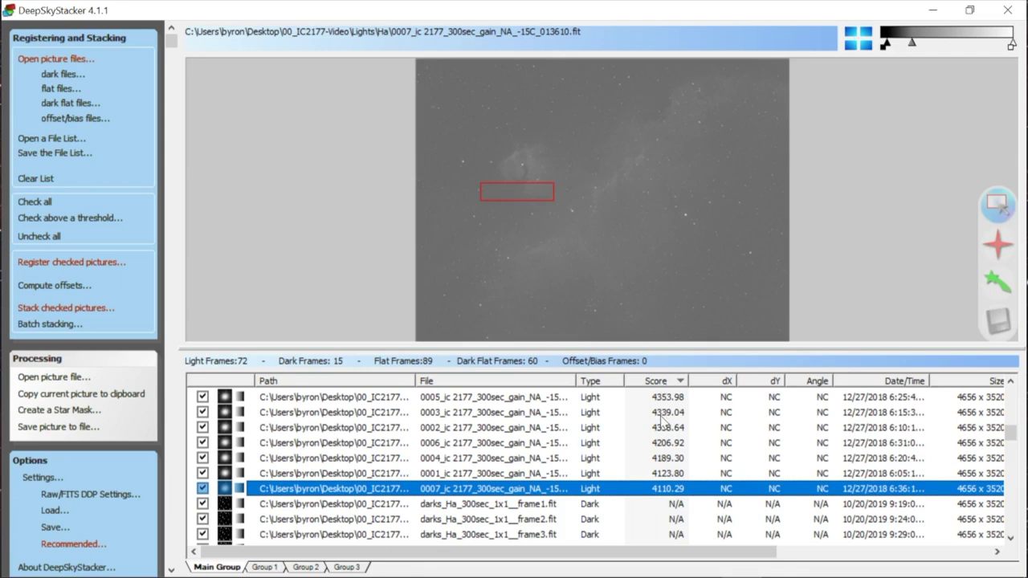
pyautogui.click(1014, 444)
pyautogui.moveTo(1012, 447); pyautogui.dragTo(1010, 390)
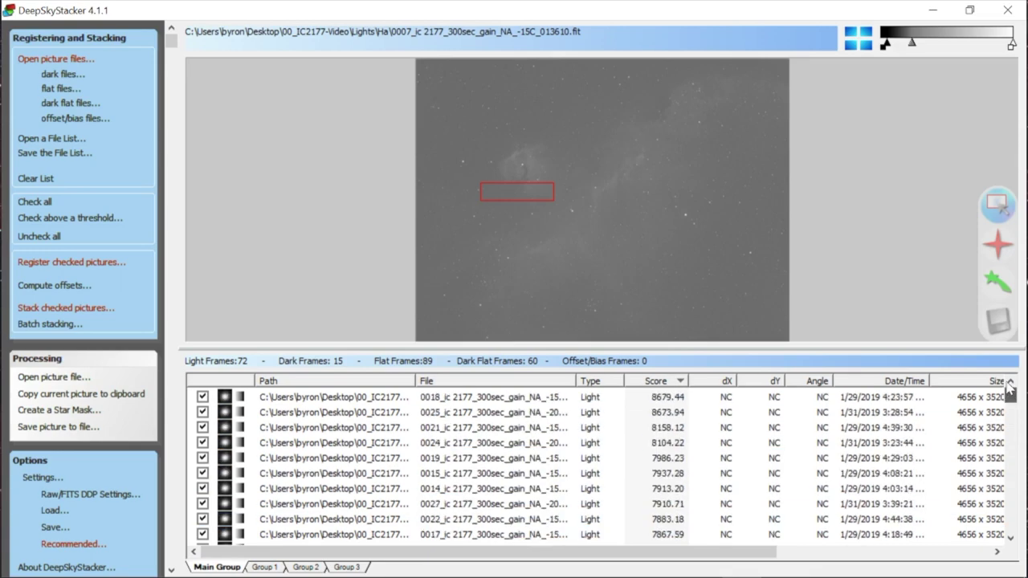
pyautogui.click(659, 396)
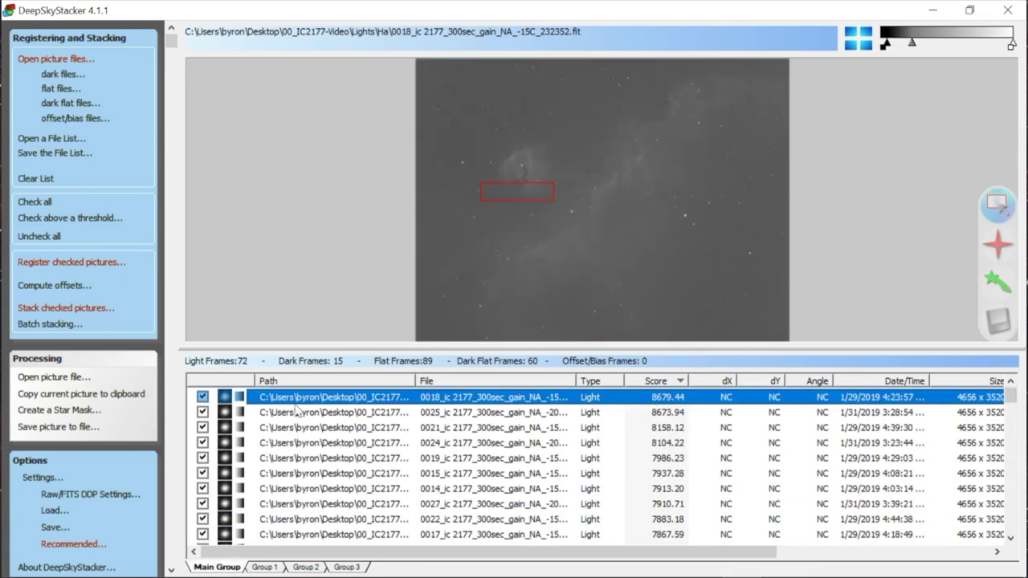
pyautogui.click(266, 567)
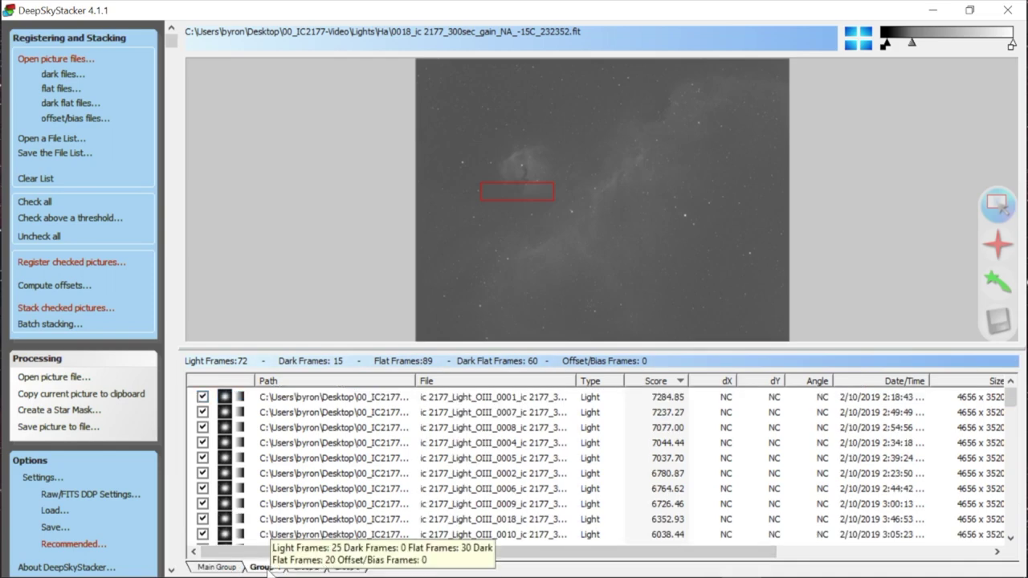
pyautogui.click(682, 382)
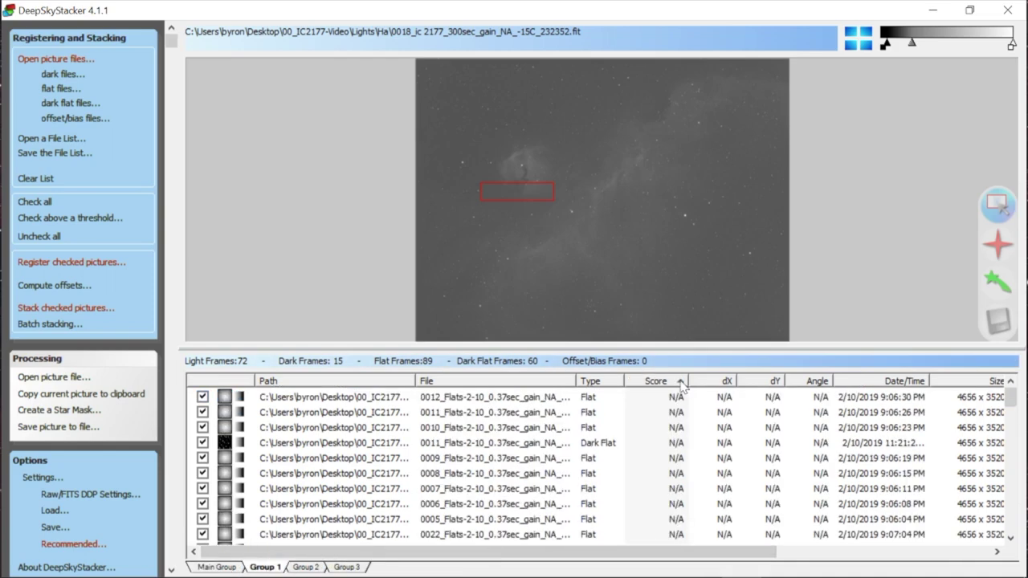
pyautogui.click(682, 383)
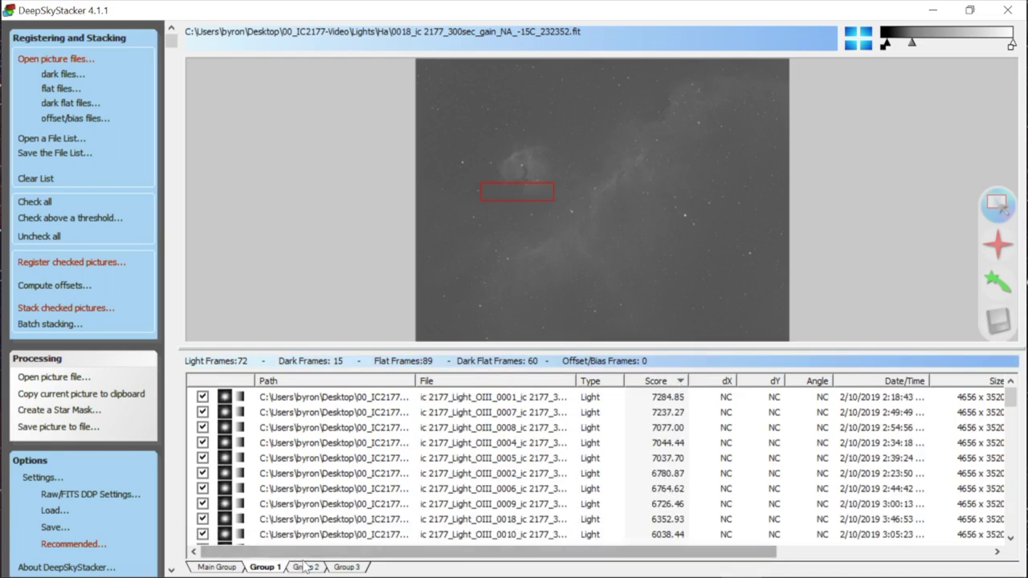
pyautogui.click(305, 567)
pyautogui.click(680, 383)
pyautogui.click(679, 382)
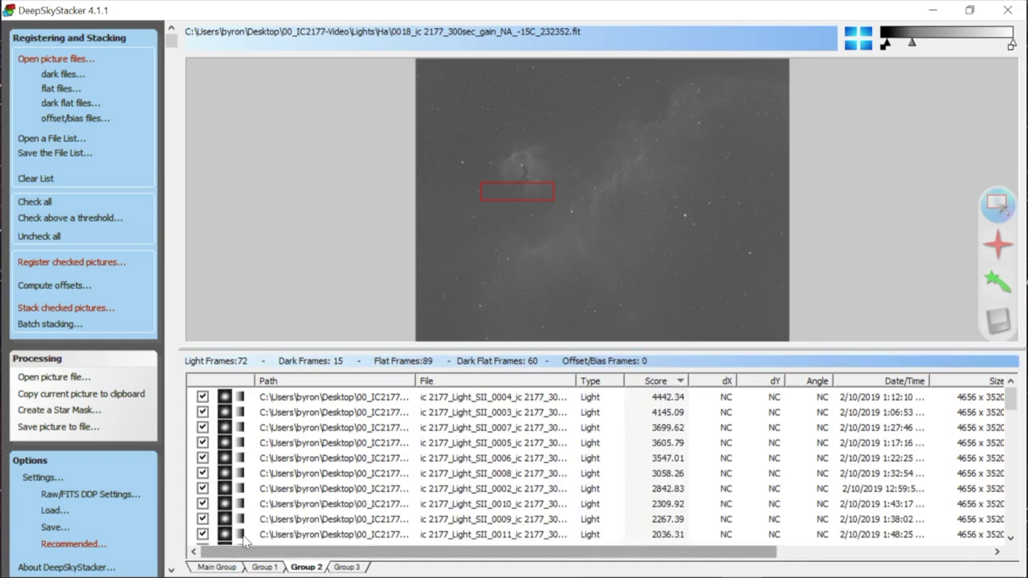
pyautogui.click(219, 567)
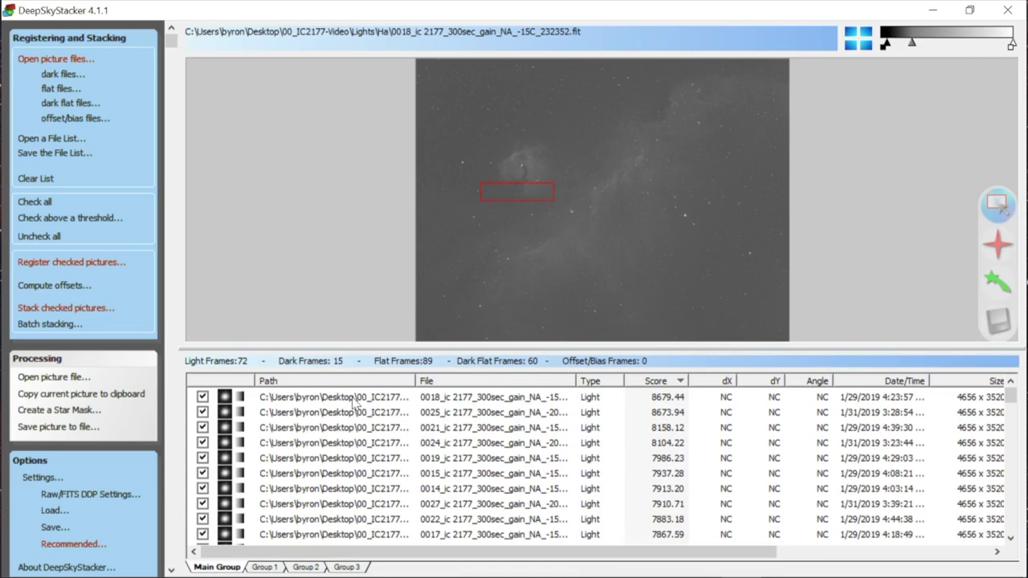
pyautogui.click(355, 399)
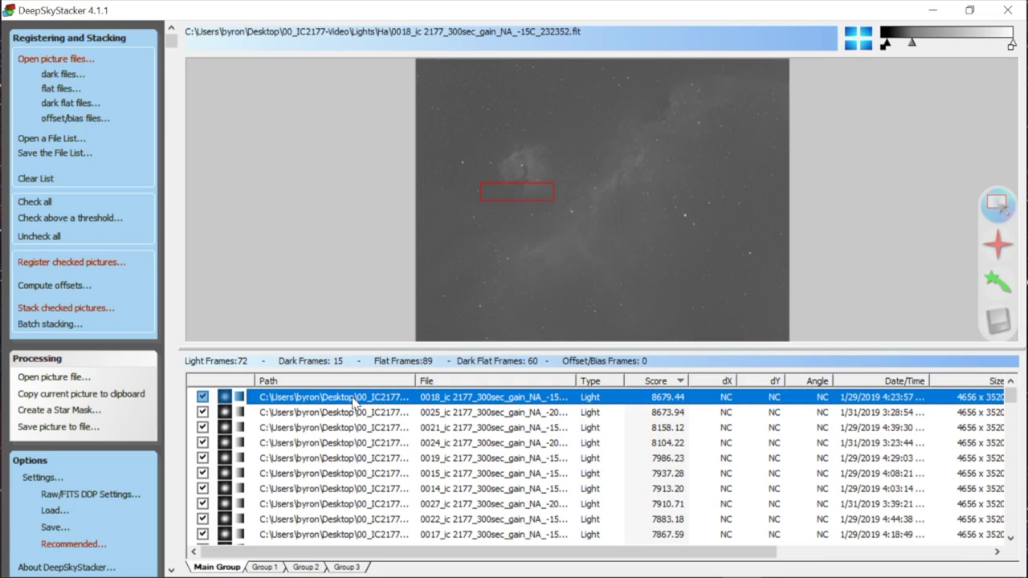
pyautogui.rightClick(352, 402)
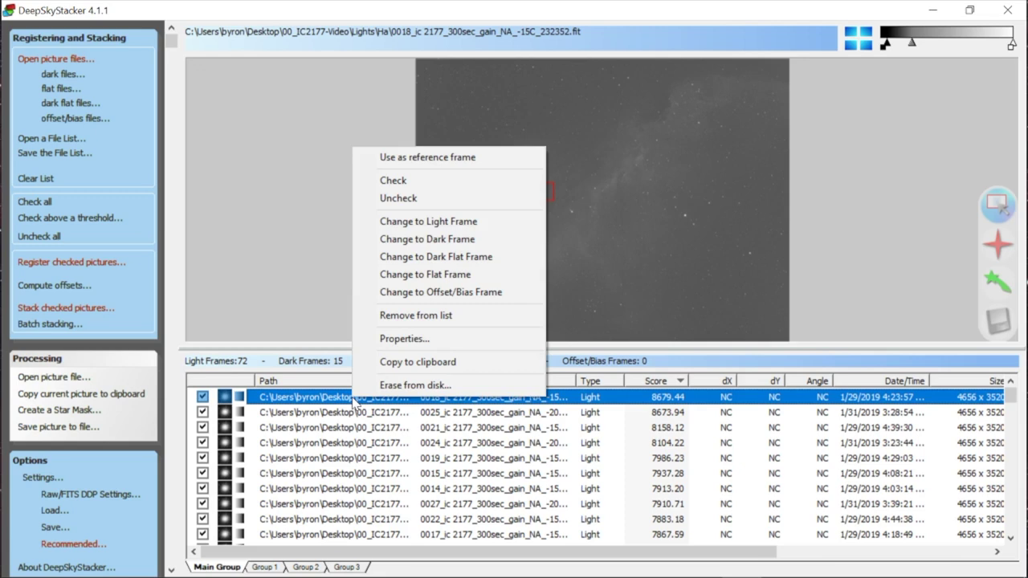
# - Mark Ha frame 0018 (score 8679.44) as the reference frame
pyautogui.click(399, 159)
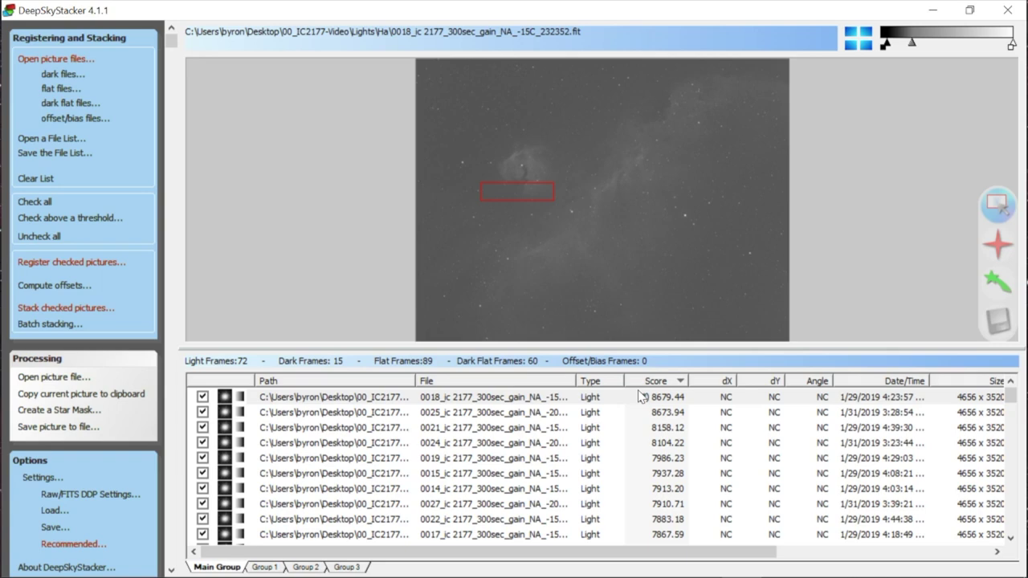
# - Look over the OIII and SII groups, then uncheck all so only the 32 Ha lights are counted
pyautogui.click(269, 568)
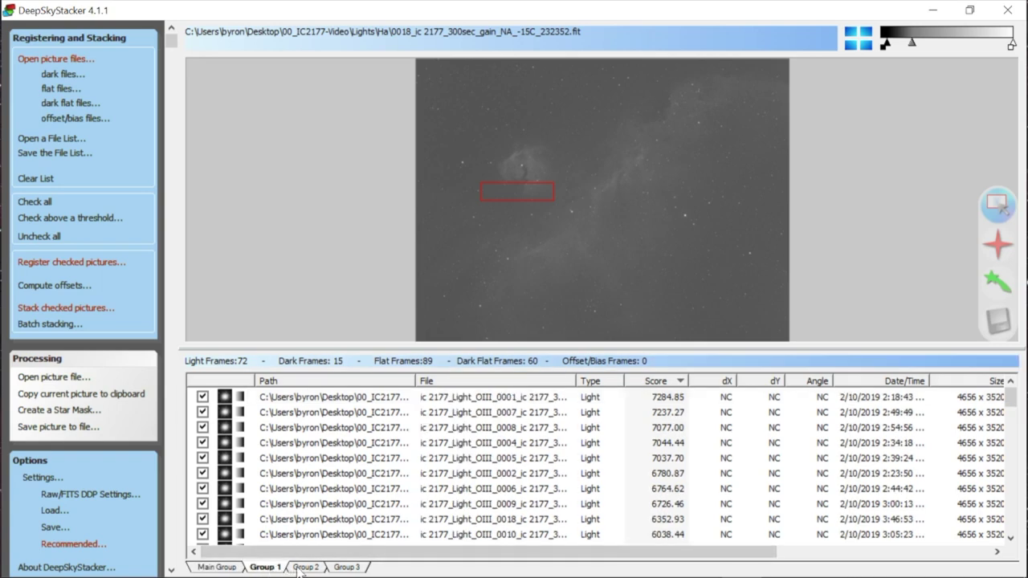
pyautogui.click(300, 568)
pyautogui.click(270, 568)
pyautogui.click(225, 568)
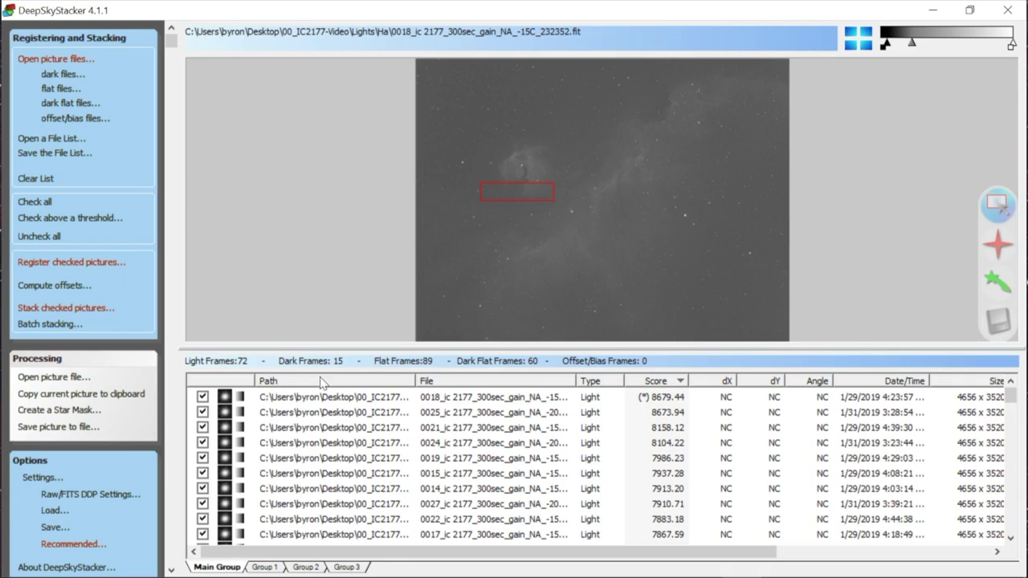
pyautogui.click(58, 236)
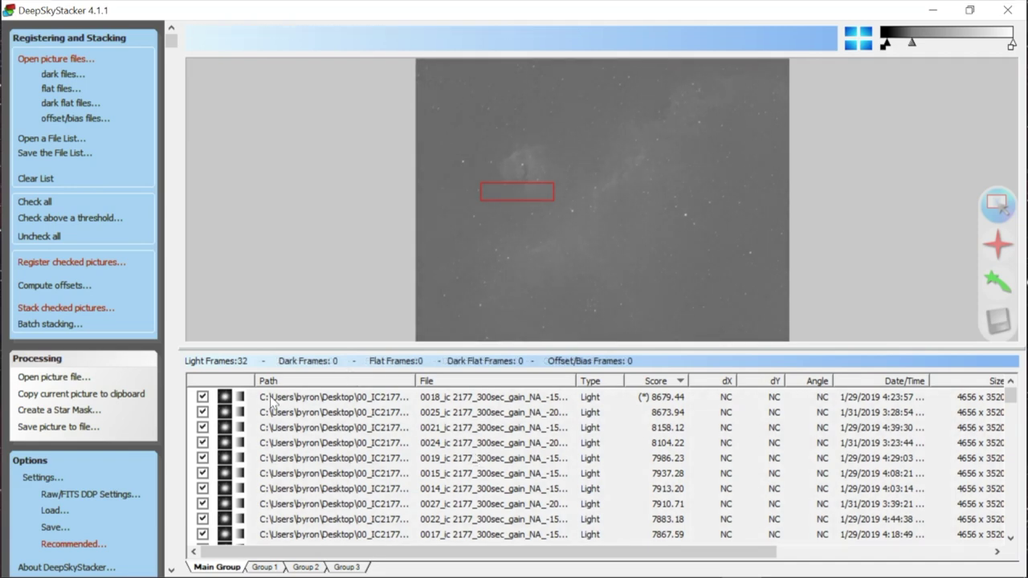
# - Select and check every frame in the Ha Main Group list
pyautogui.click(303, 400)
pyautogui.scroll(-20, 322, 466)
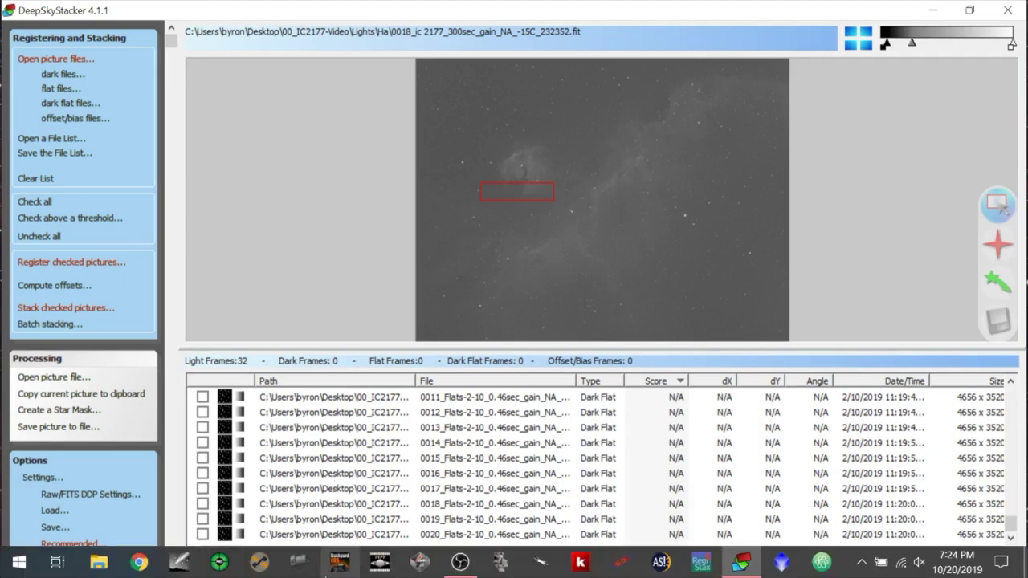
pyautogui.keyDown('shift'); pyautogui.click(359, 537); pyautogui.keyUp('shift')
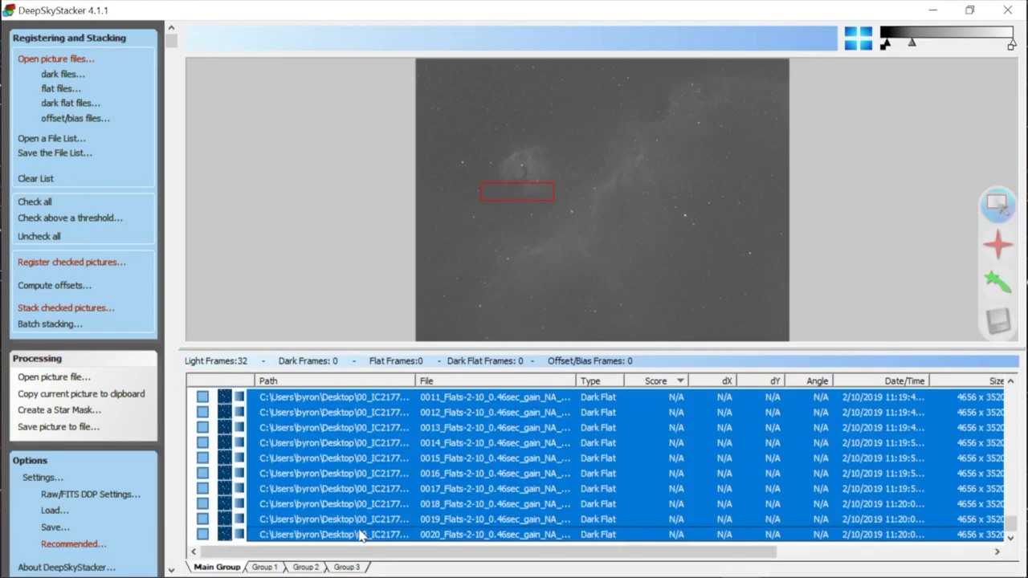
pyautogui.rightClick(339, 486)
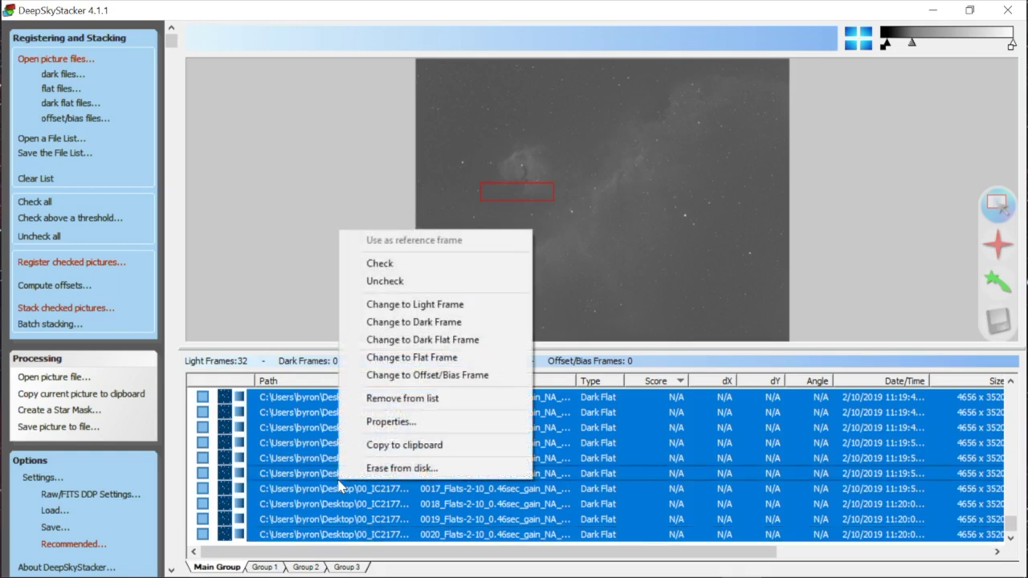
pyautogui.click(412, 265)
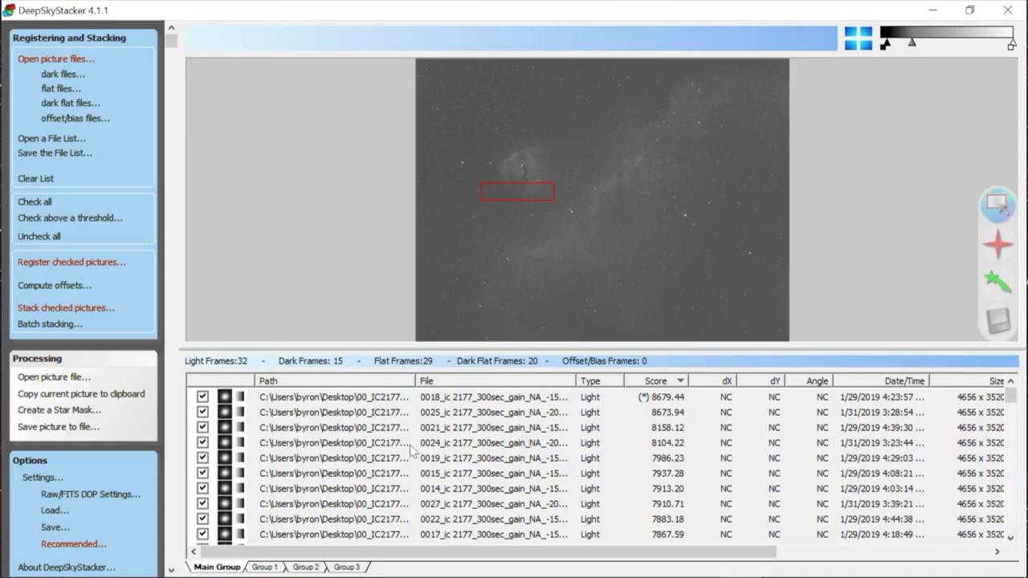
# - Verify the OIII Group 1 and SII Group 2 frames remain unchecked
pyautogui.click(265, 568)
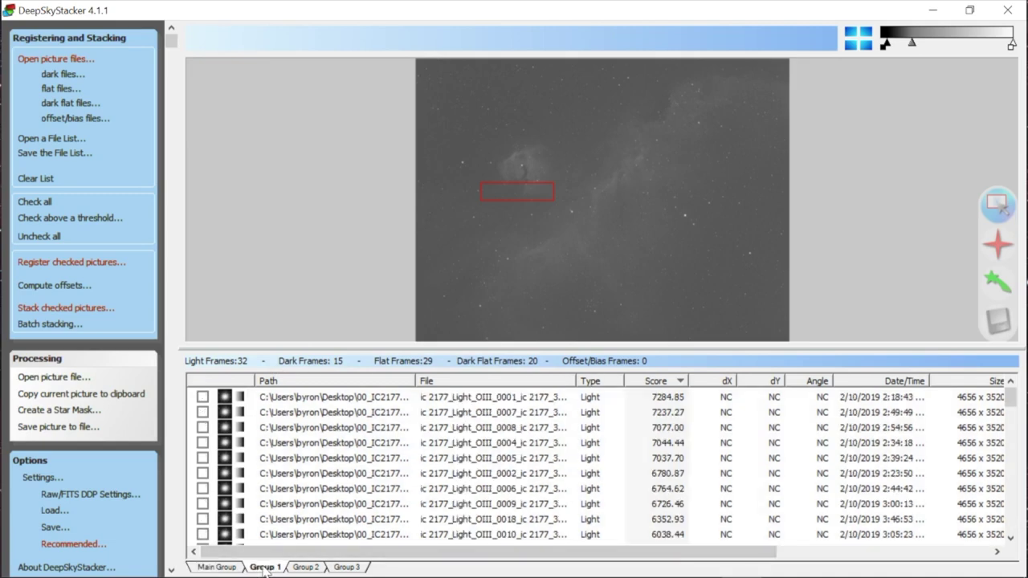
pyautogui.click(304, 568)
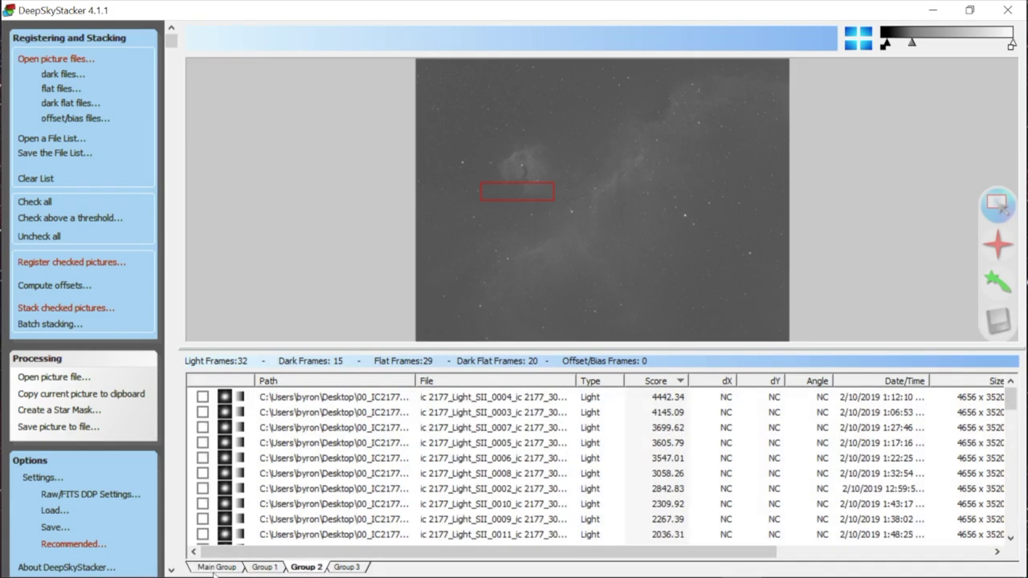
pyautogui.click(213, 568)
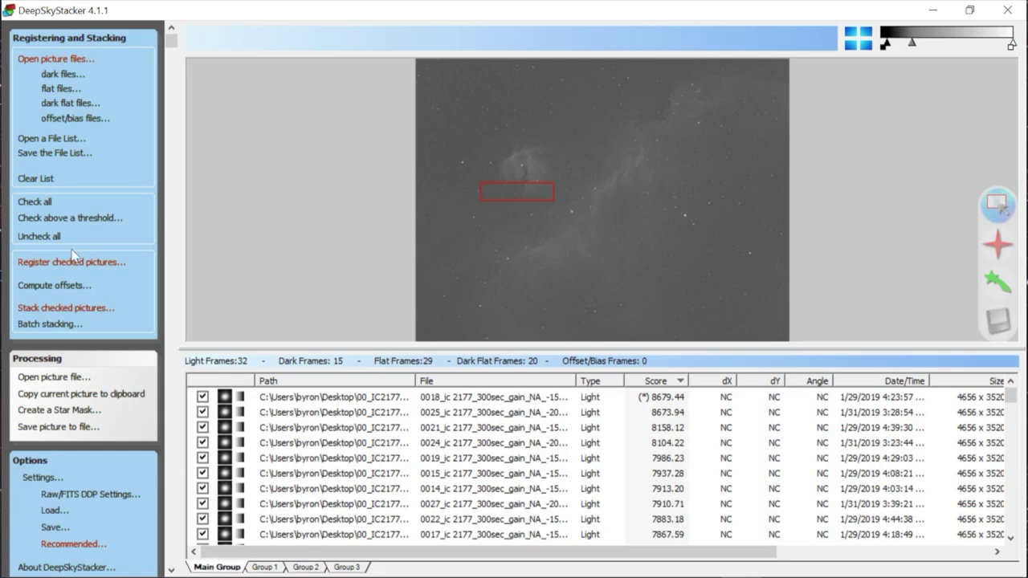
pyautogui.click(80, 310)
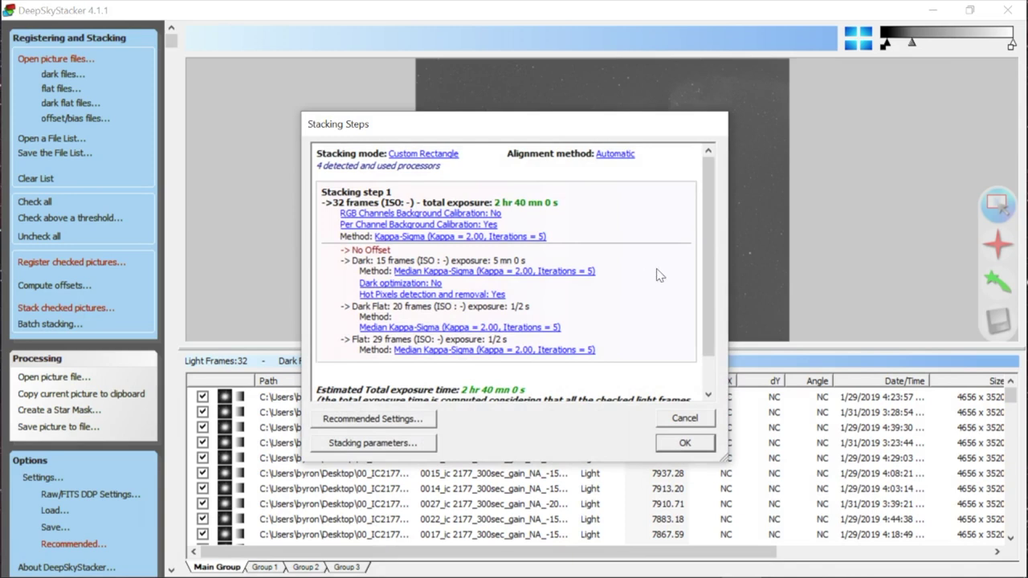
# - Review the 32-light, 2 hr 40 mn stacking plan and its recommended settings
pyautogui.scroll(-1, 717, 255)
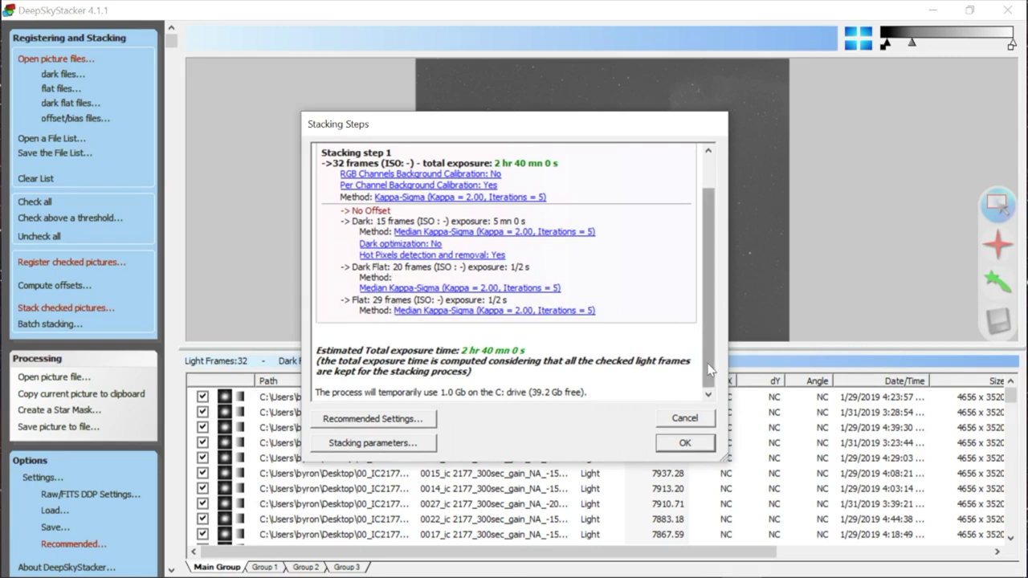
pyautogui.scroll(2, 710, 369)
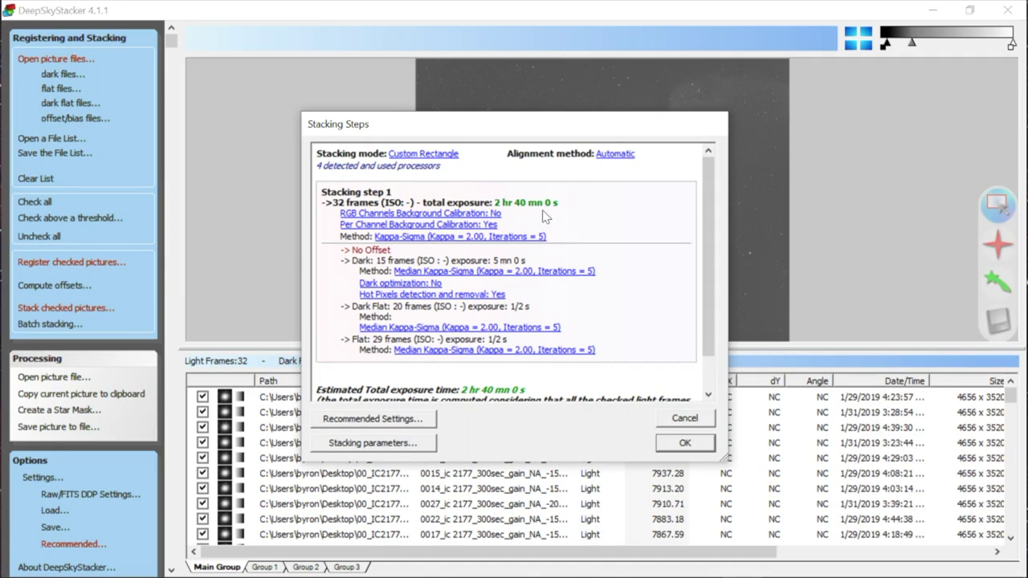
pyautogui.click(361, 418)
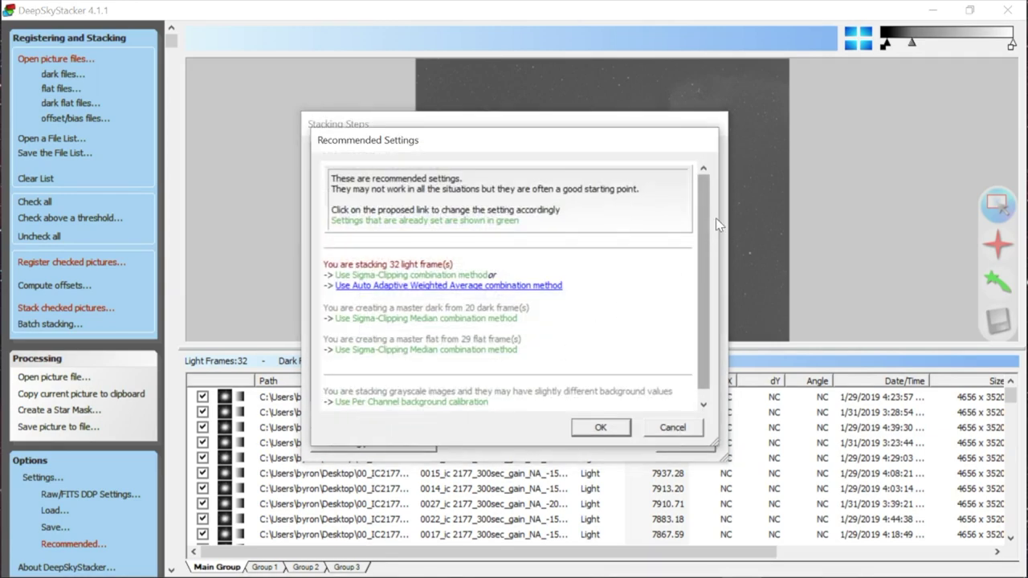
pyautogui.scroll(-1, 701, 207)
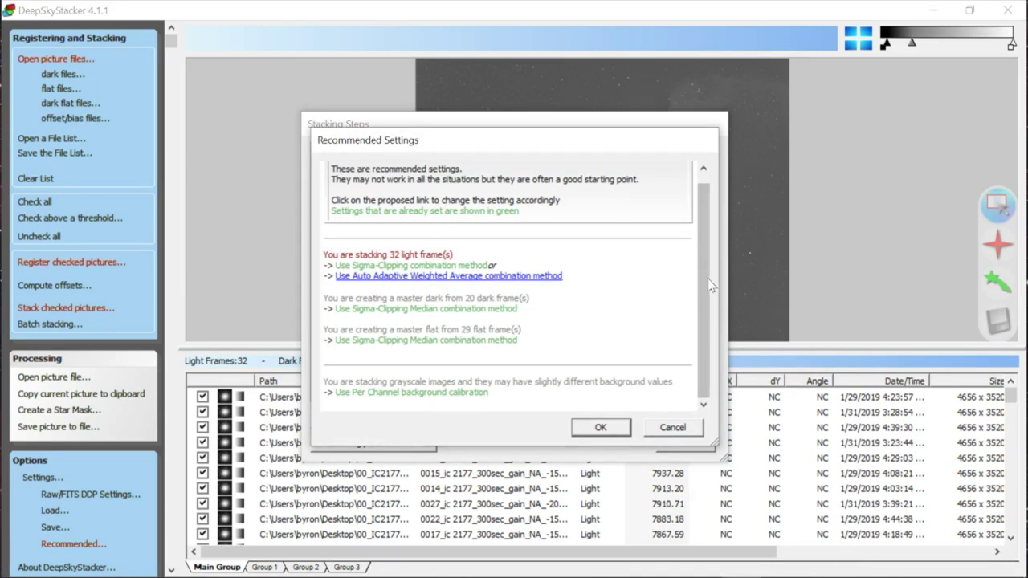
pyautogui.scroll(1, 701, 297)
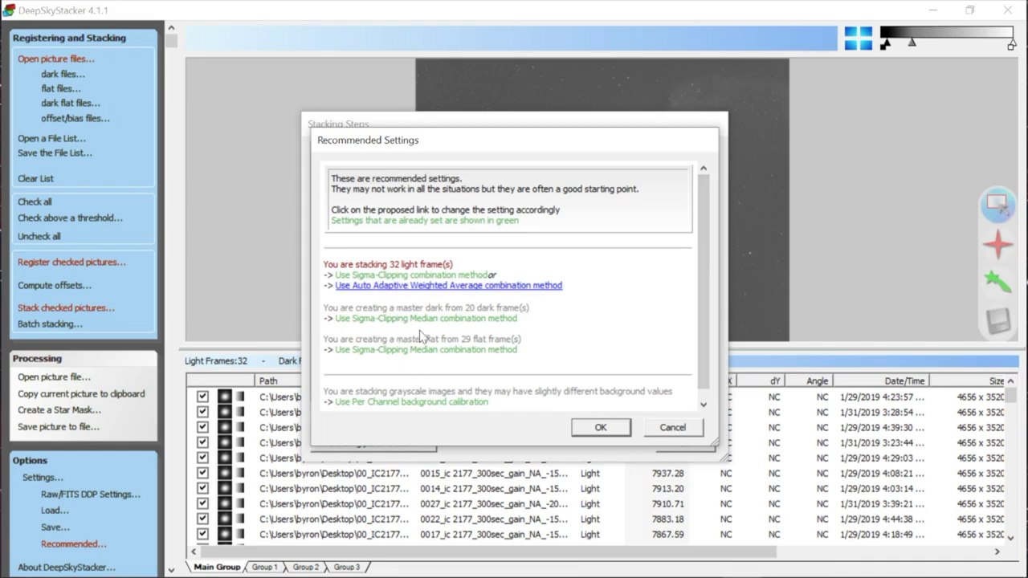
pyautogui.click(607, 436)
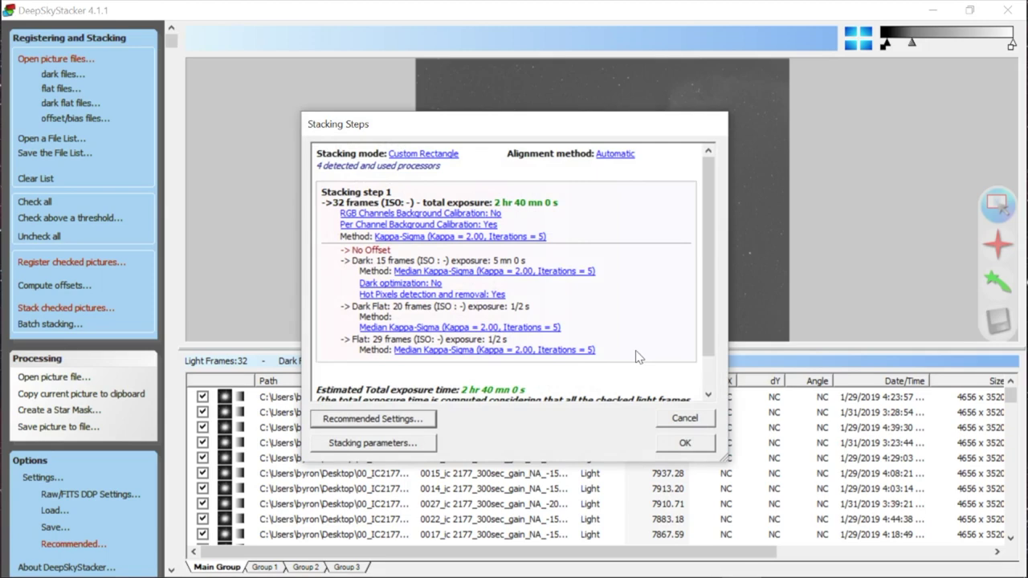
pyautogui.click(406, 443)
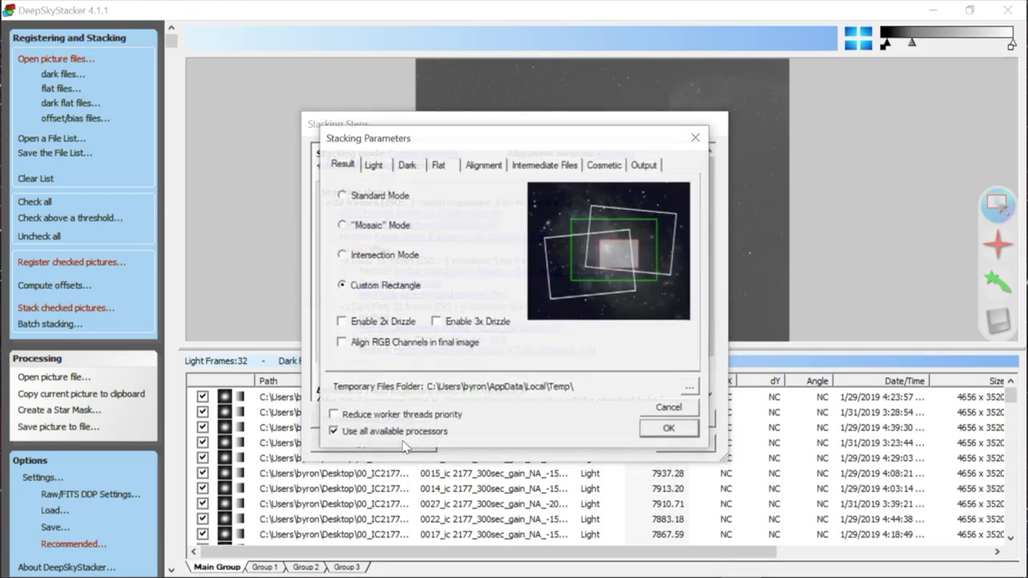
# - Switch the stacking result to Standard Mode and review the light, dark, flat and alignment options
pyautogui.click(388, 197)
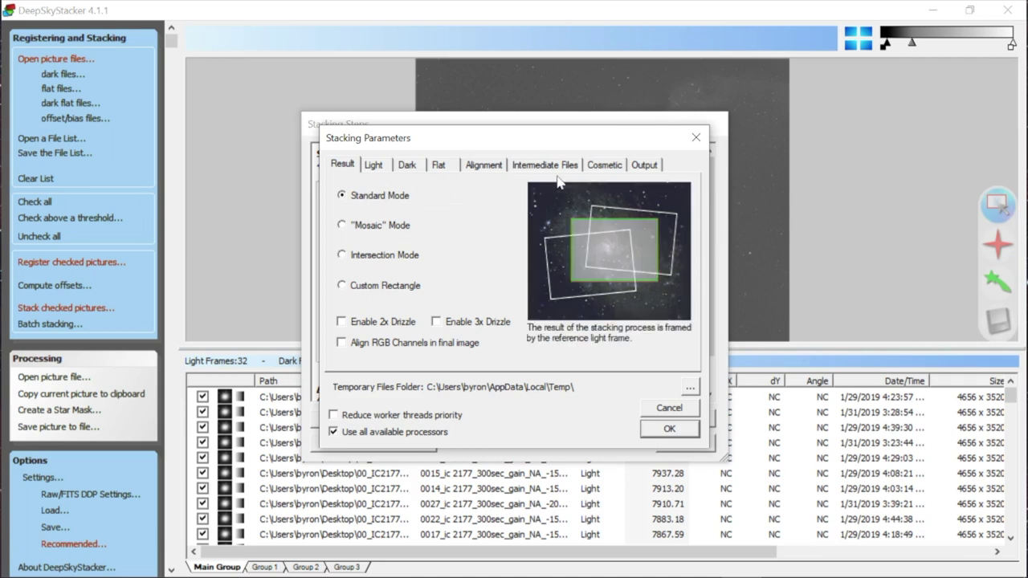
pyautogui.click(384, 167)
pyautogui.click(408, 167)
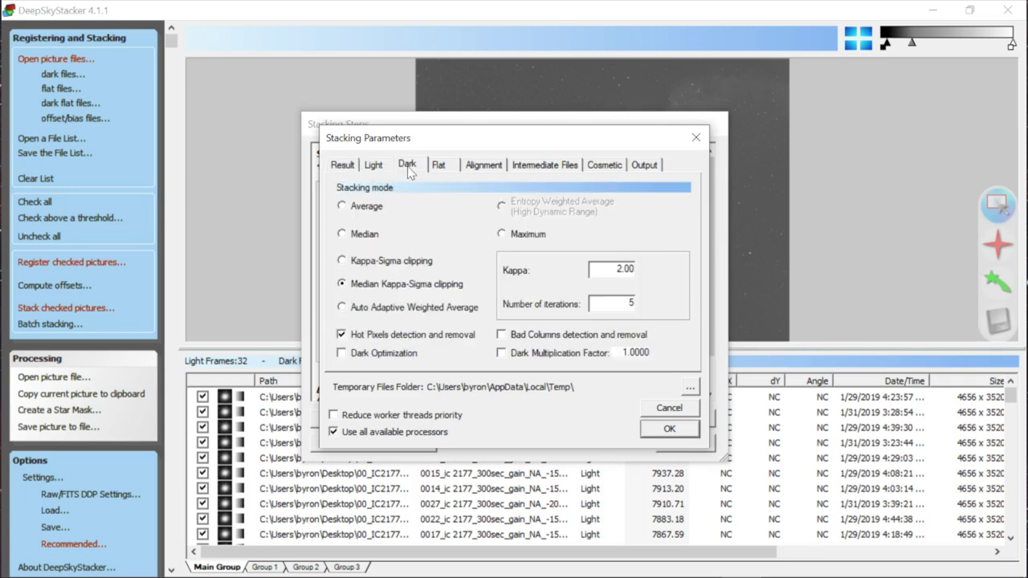
pyautogui.click(438, 165)
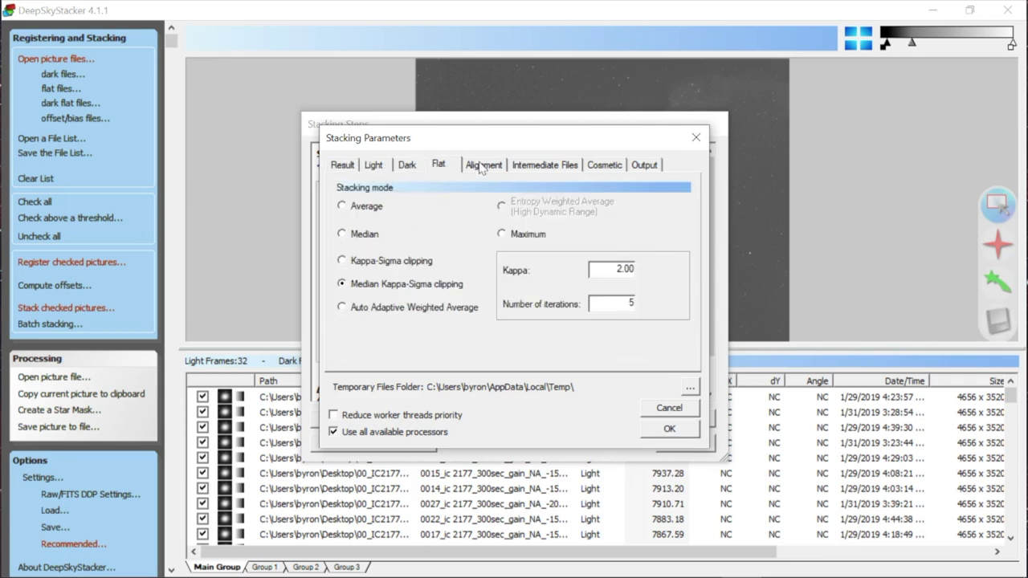
pyautogui.click(480, 167)
# - Check the intermediate-file and output settings, then accept the Standard-mode parameters
pyautogui.click(525, 166)
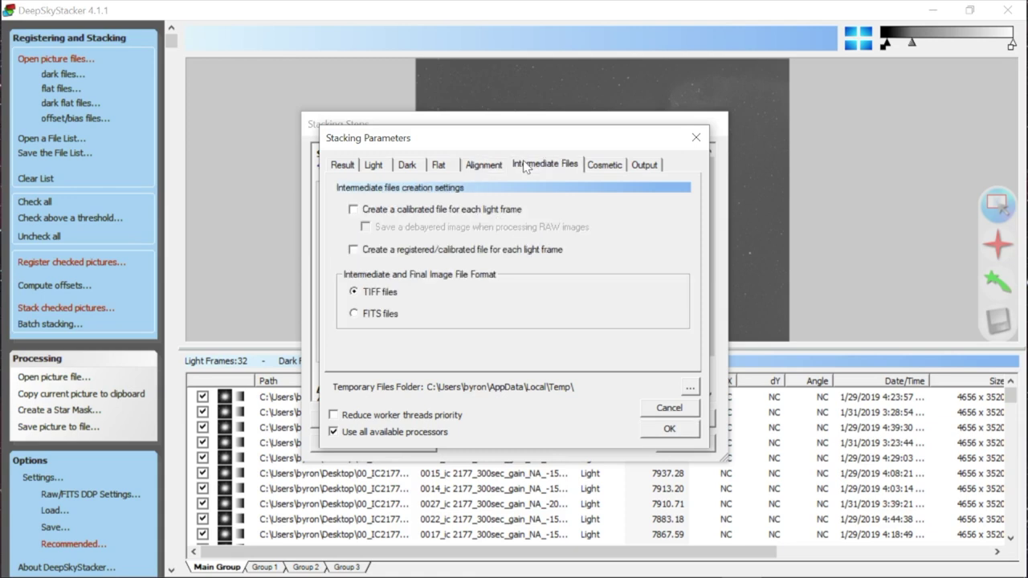
pyautogui.click(656, 165)
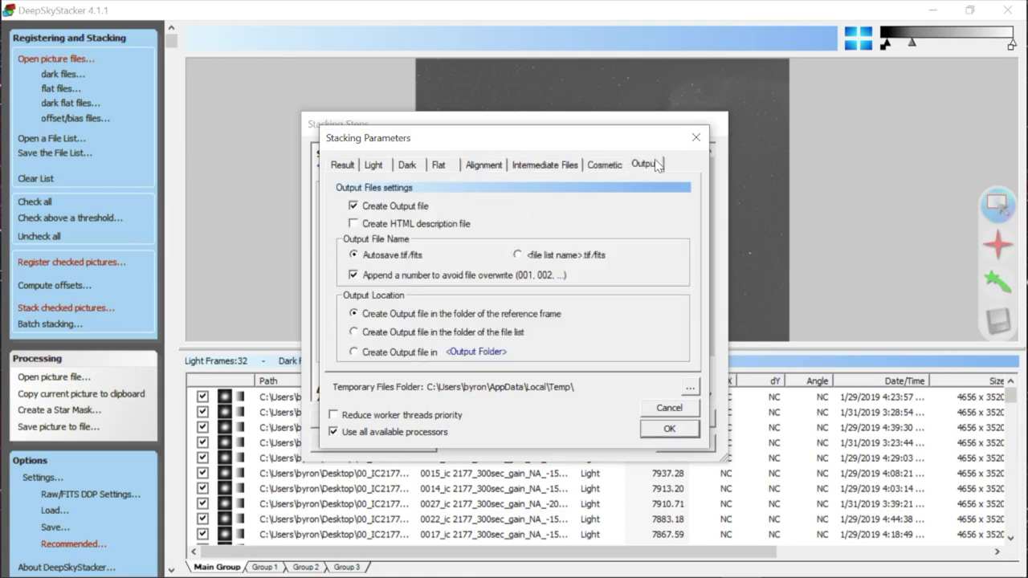
pyautogui.click(341, 166)
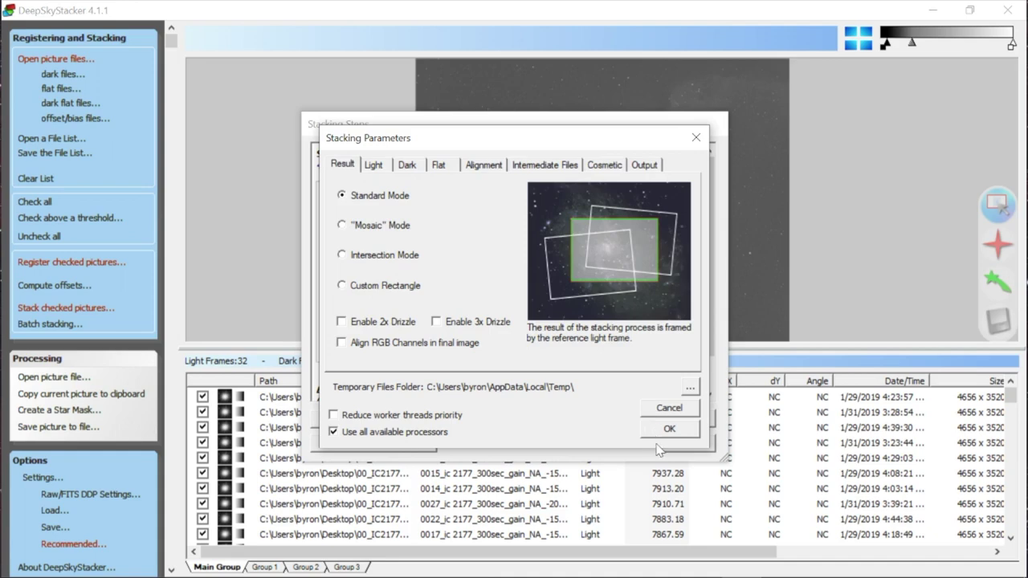
pyautogui.click(676, 429)
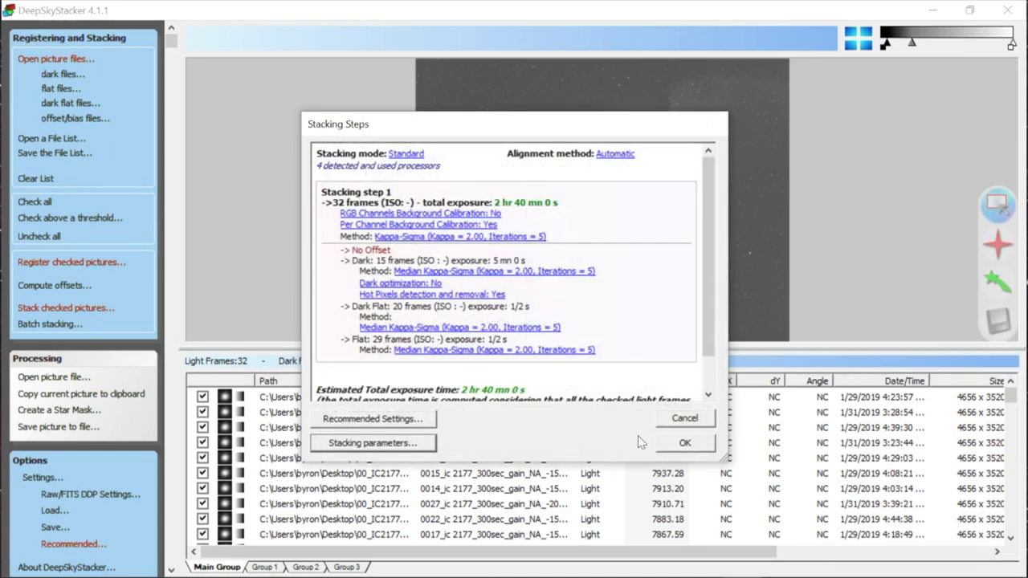
# - Move the Stacking Steps summary aside and stack the 32 Ha lights with 15 darks, 29 flats, 20 dark flats
pyautogui.moveTo(556, 127); pyautogui.dragTo(561, 105)
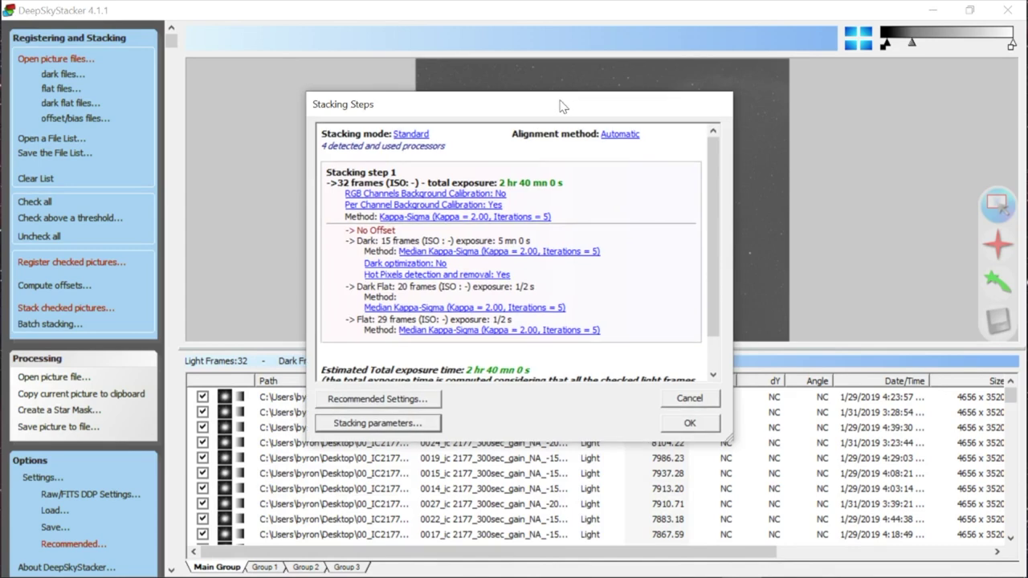
pyautogui.click(690, 424)
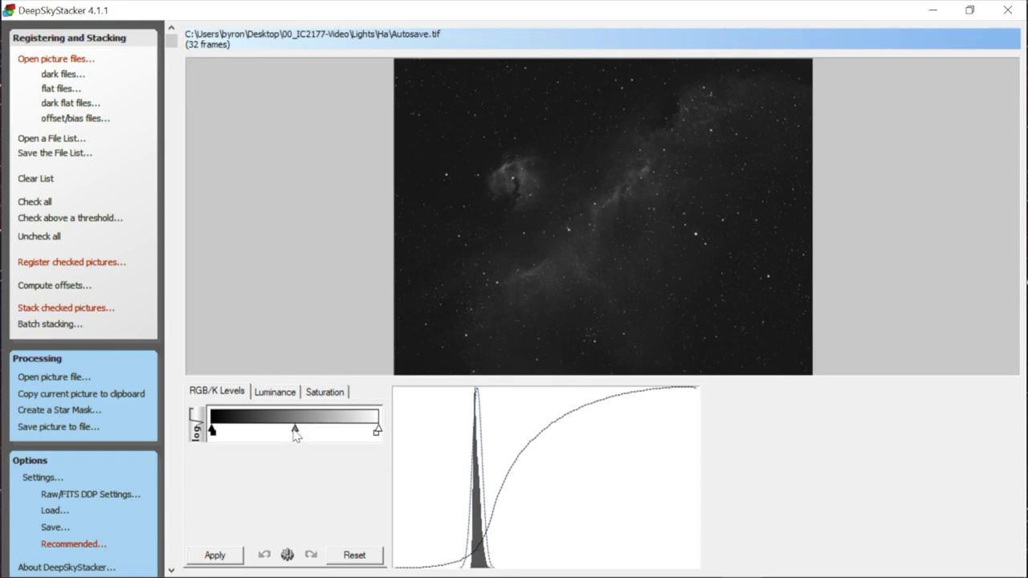
# - Brighten the midtones with the RGB/K Levels slider, apply, reset the levels, then minimize DeepSkyStacker
pyautogui.moveTo(295, 431); pyautogui.dragTo(252, 434)
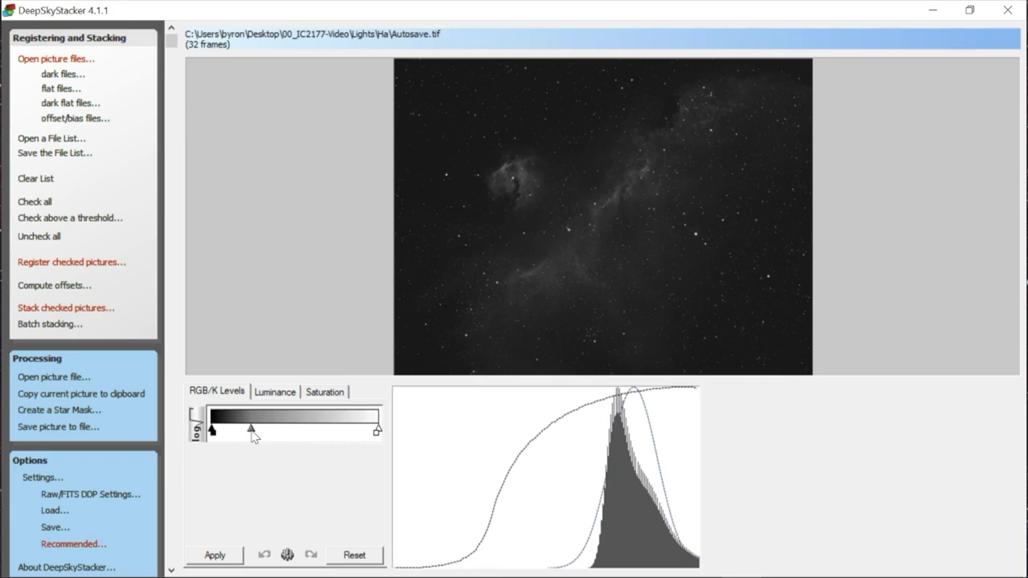
pyautogui.click(215, 554)
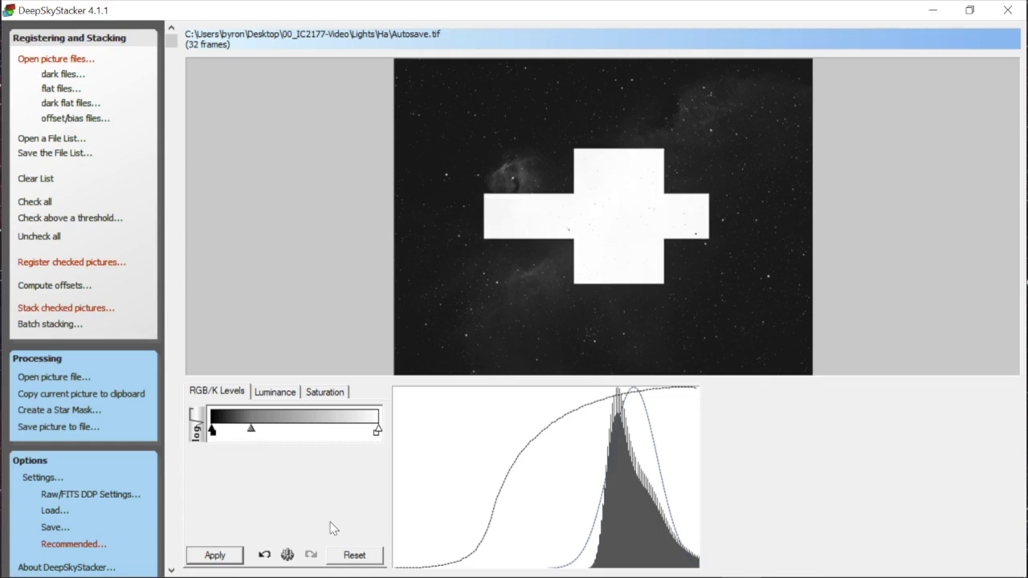
pyautogui.click(356, 553)
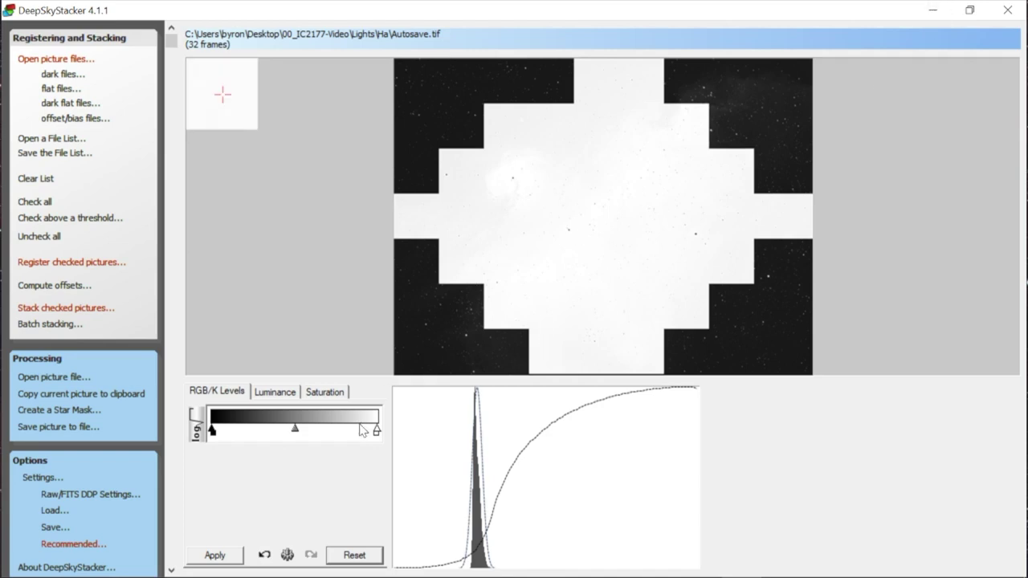
pyautogui.click(932, 10)
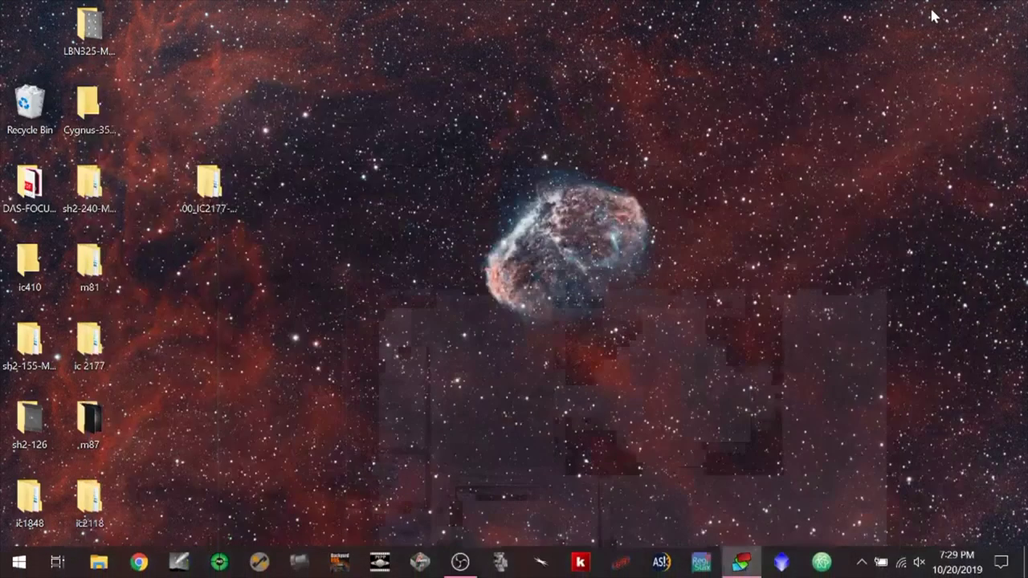
# - Move Autosave.tif from 00_IC2177-Video > Lights > Ha onto the desktop
pyautogui.doubleClick(210, 185)
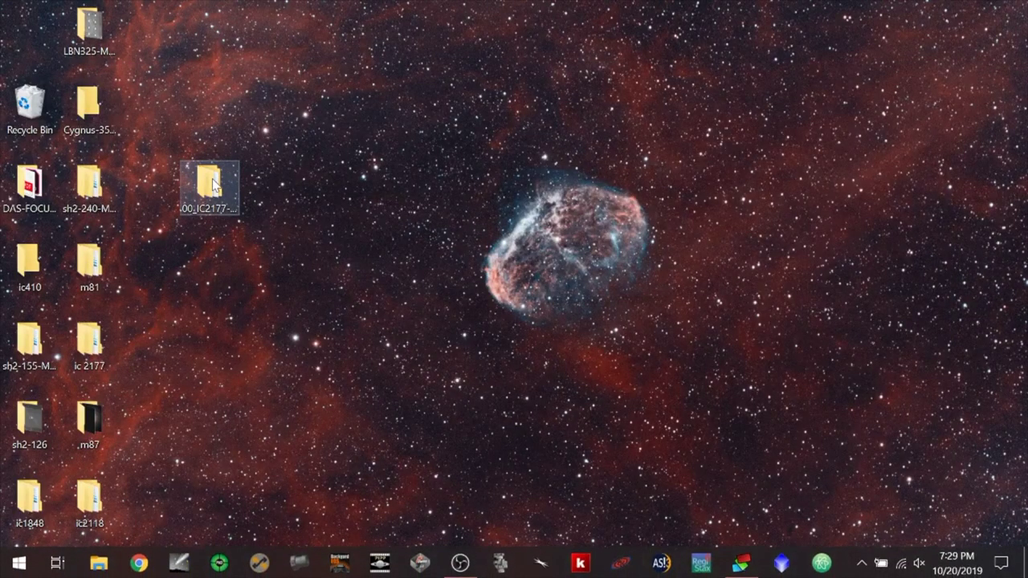
pyautogui.doubleClick(408, 260)
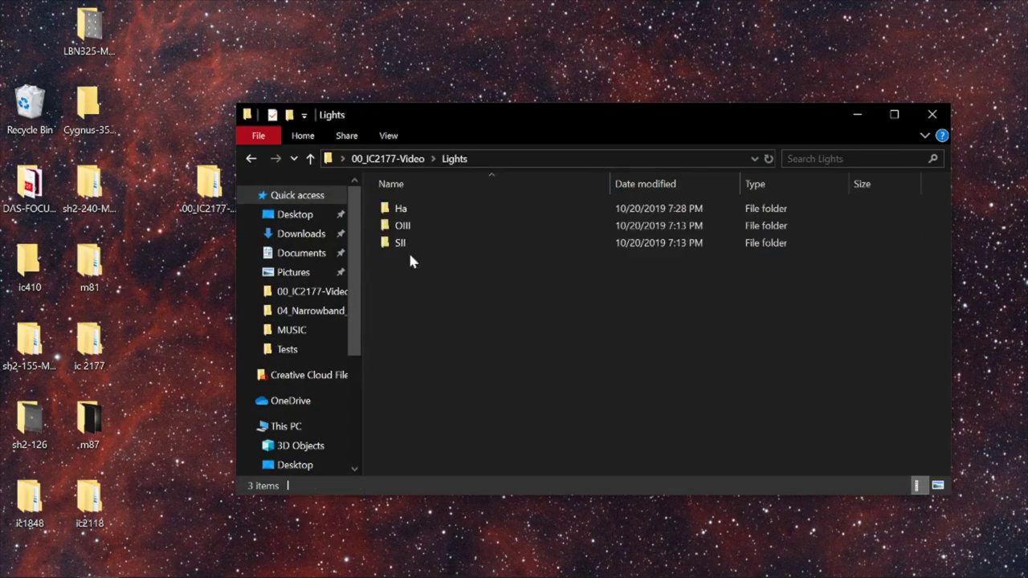
pyautogui.doubleClick(404, 210)
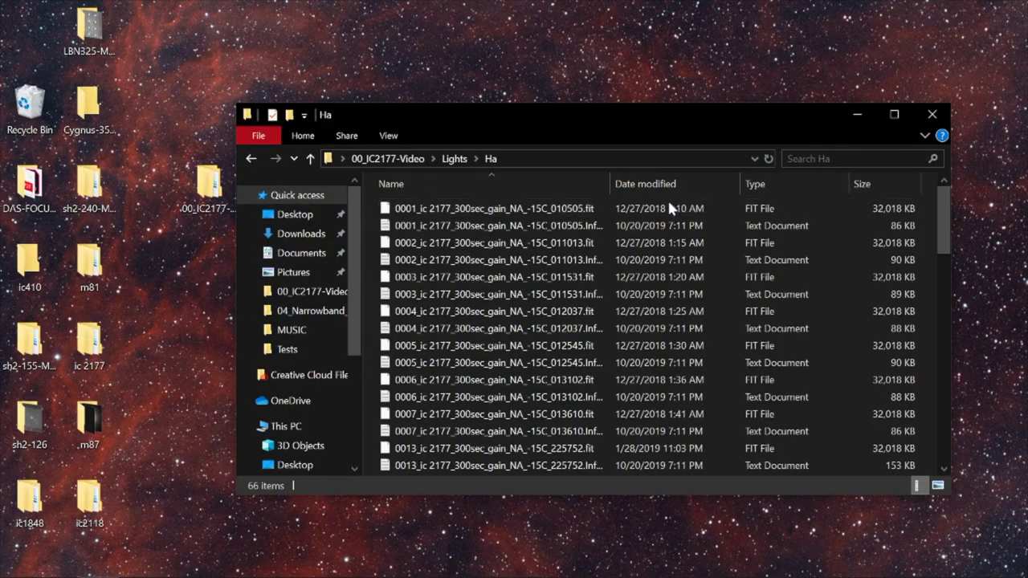
pyautogui.moveTo(944, 218); pyautogui.dragTo(944, 438)
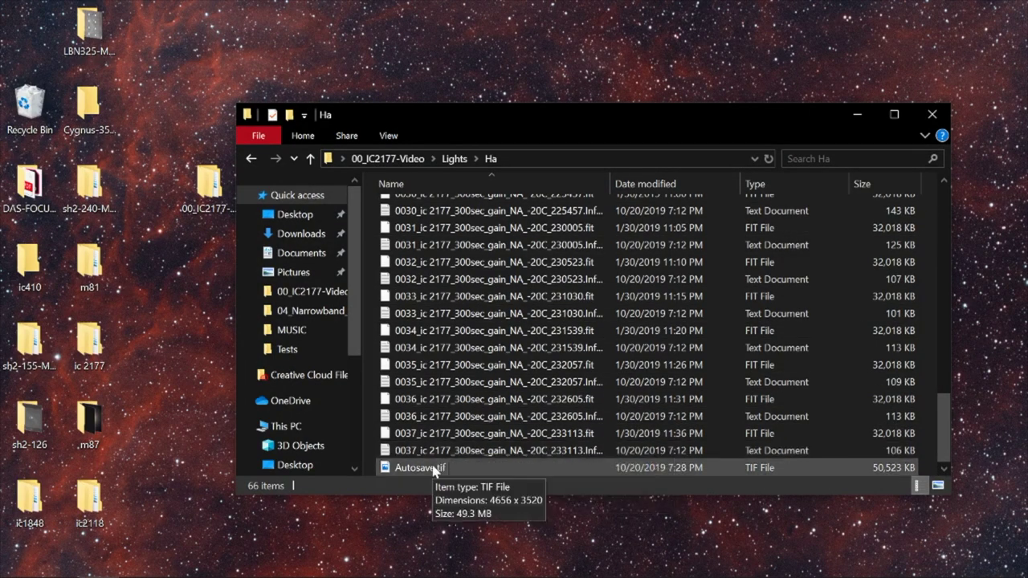
pyautogui.moveTo(433, 468); pyautogui.dragTo(189, 424)
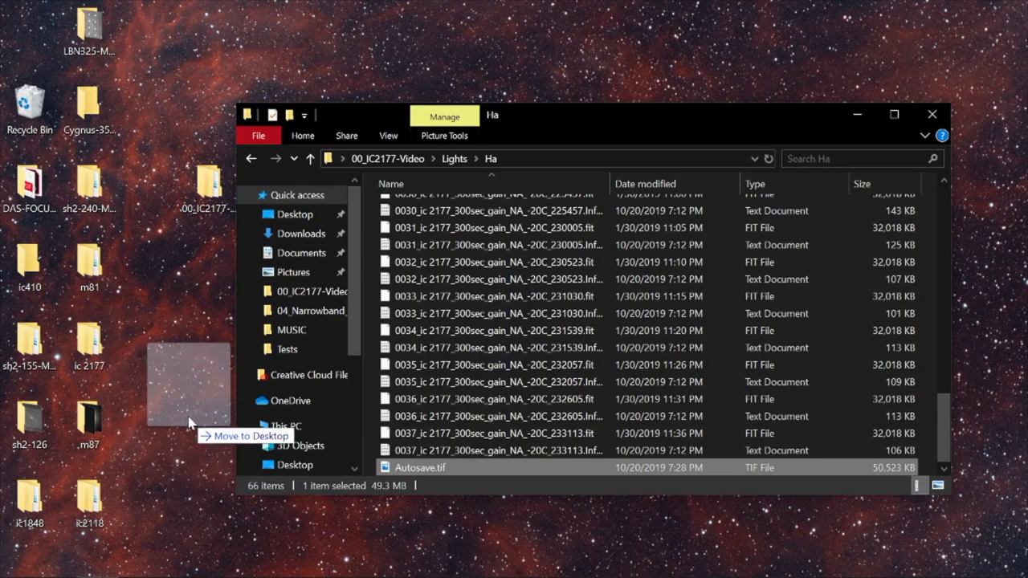
pyautogui.moveTo(190, 424); pyautogui.dragTo(186, 412)
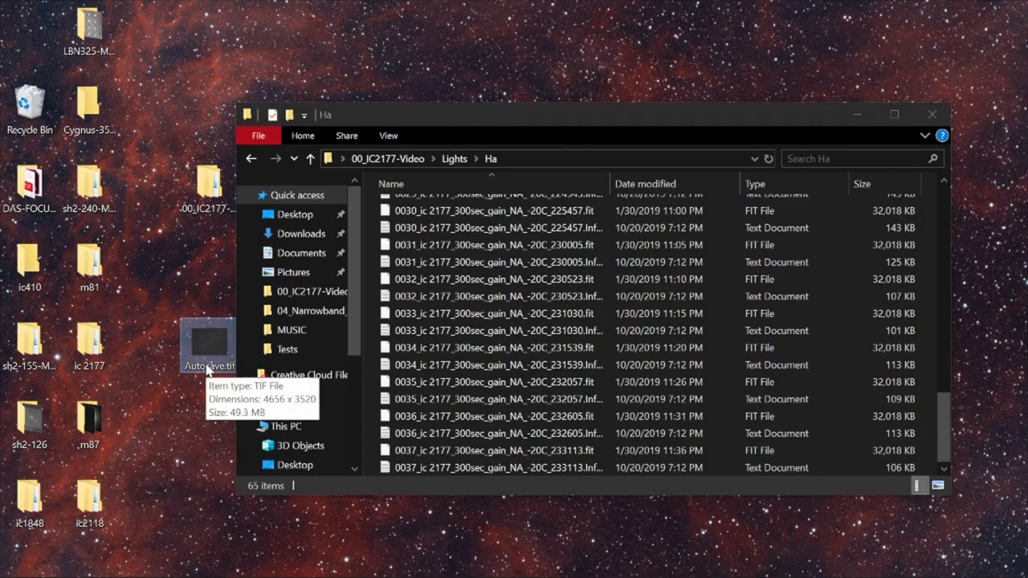
# - Rename the desktop file to ha.tif, close Explorer and return to DeepSkyStacker
pyautogui.rightClick(207, 370)
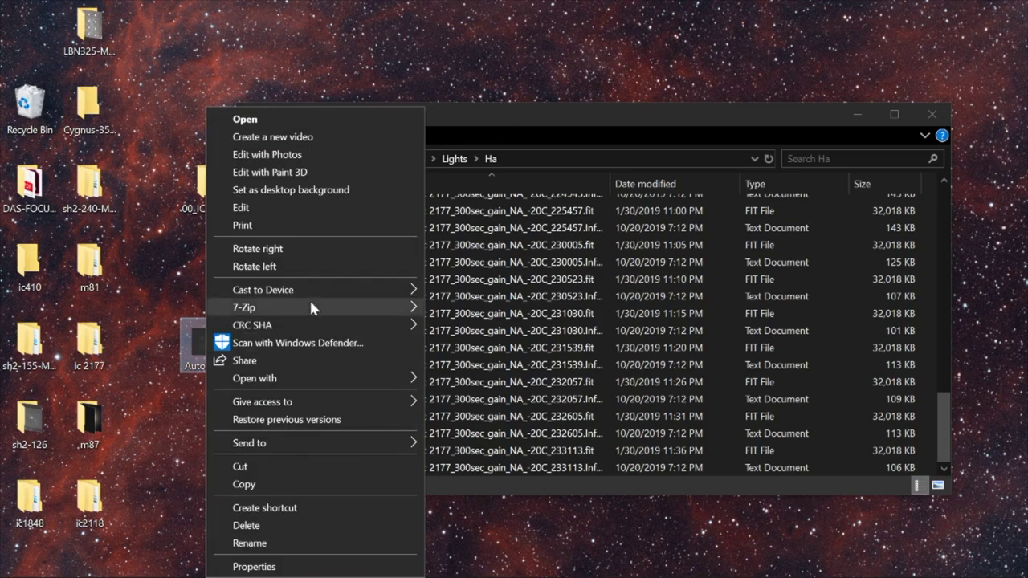
pyautogui.moveTo(295, 435)
pyautogui.click(242, 544)
pyautogui.write('ha.tif')
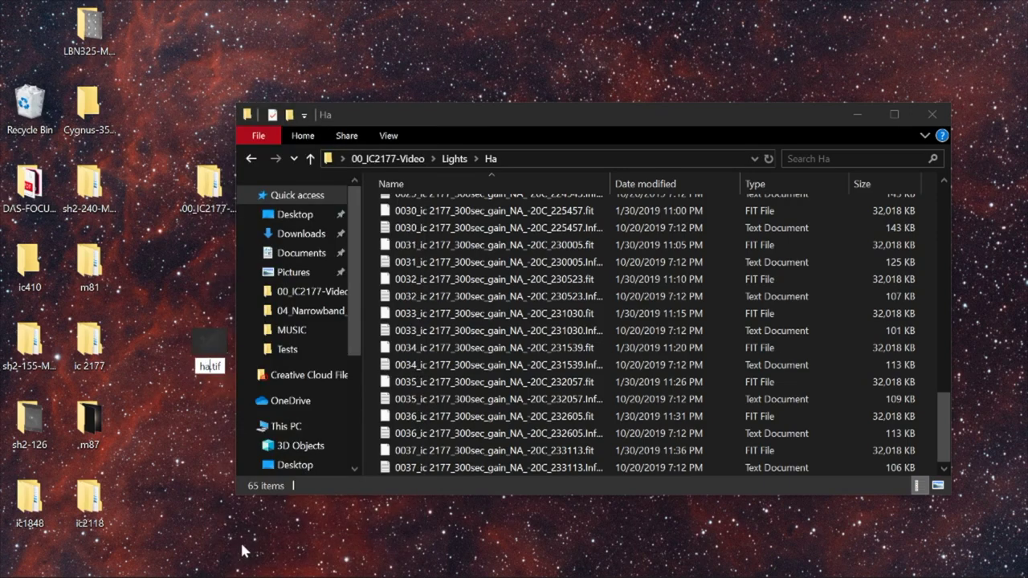
pyautogui.press('Return')
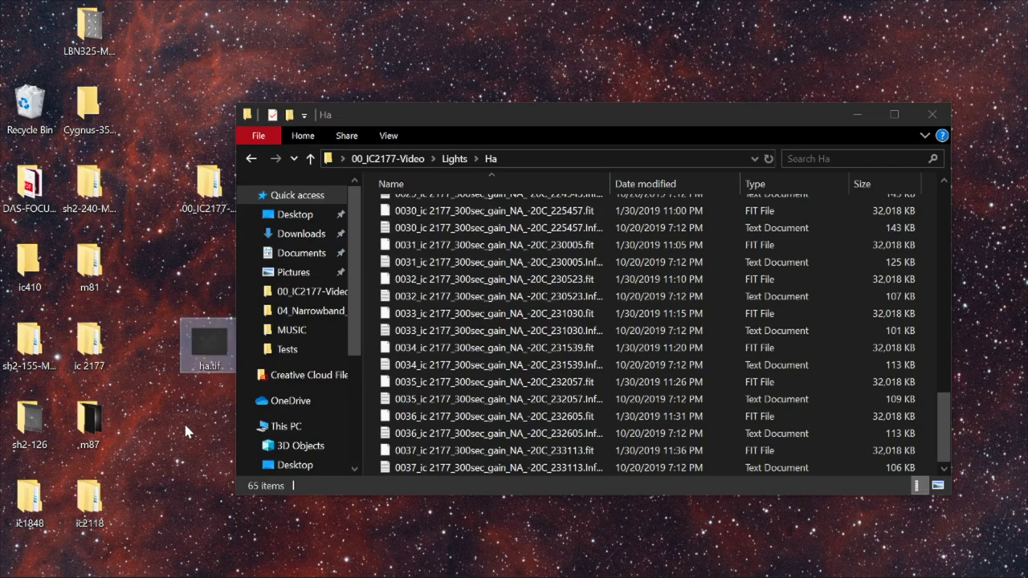
pyautogui.click(932, 114)
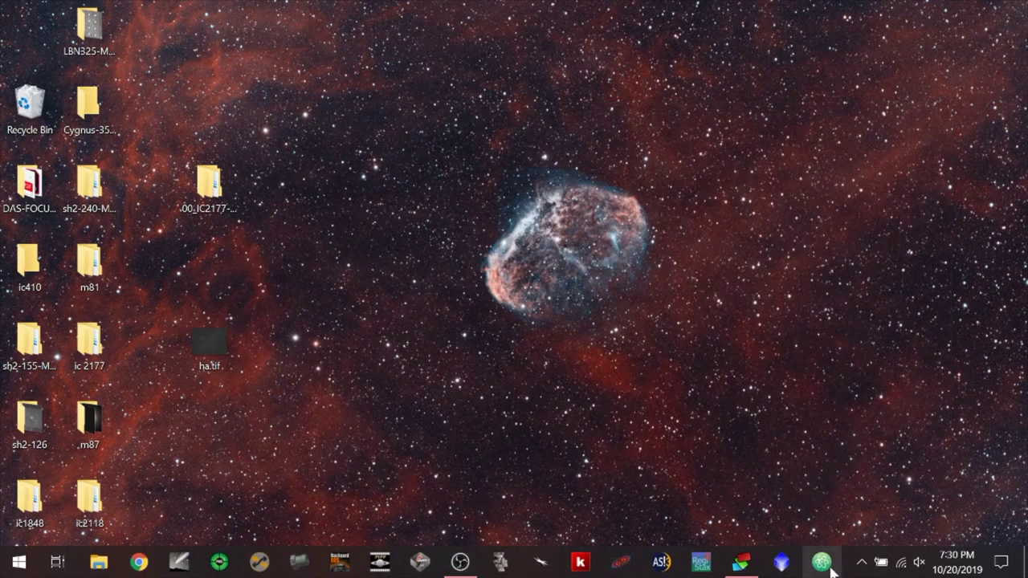
pyautogui.click(743, 563)
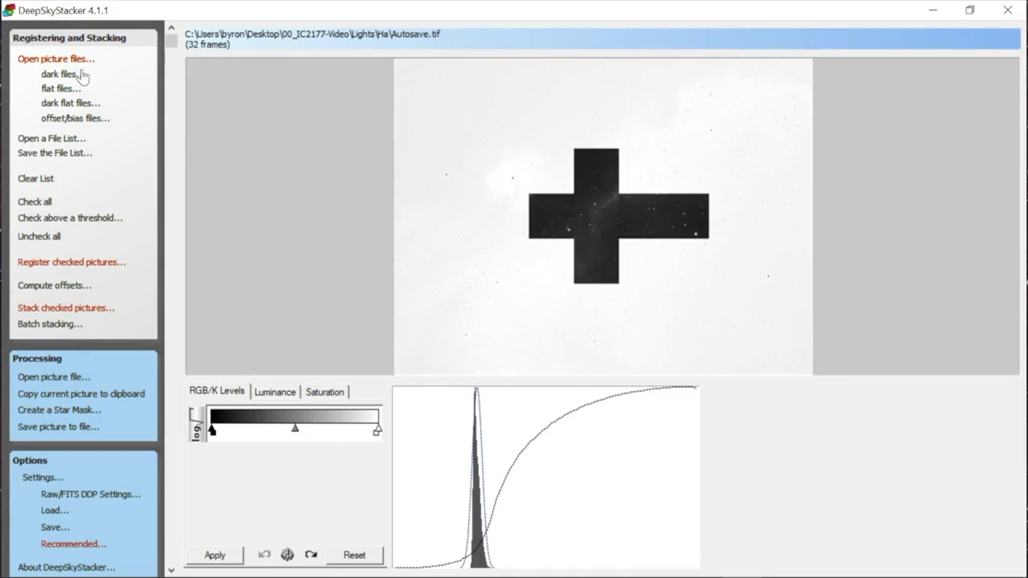
# - Save the stacked Ha image to the Desktop as the 16-bit TIFF ha-final.TIF
pyautogui.click(78, 430)
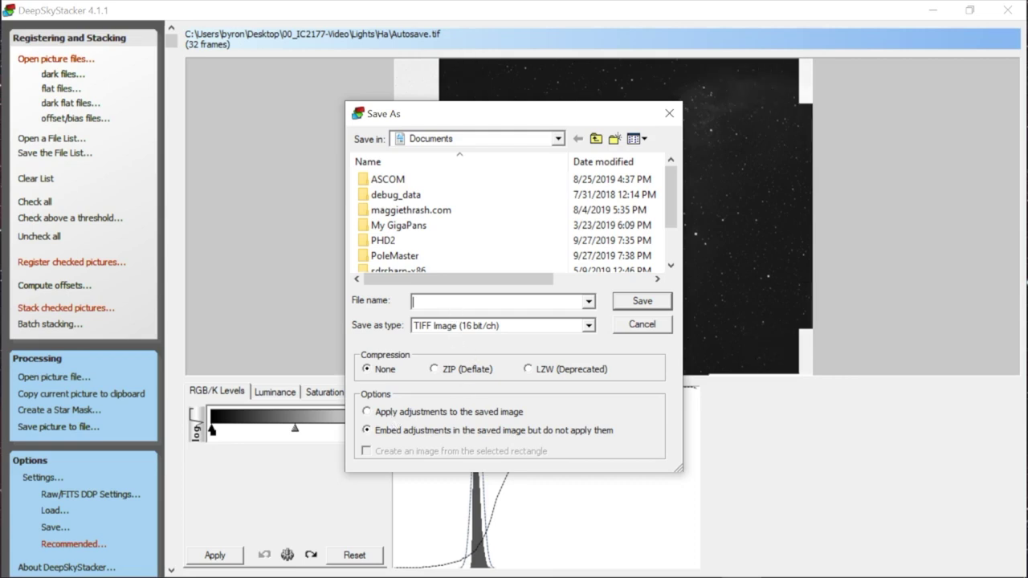
pyautogui.write('ha-final')
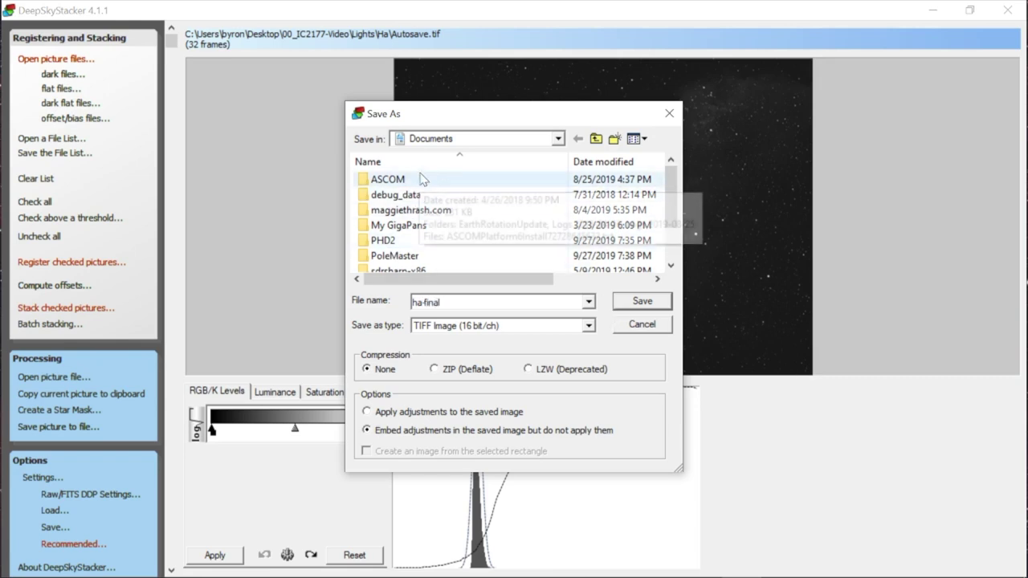
pyautogui.click(511, 139)
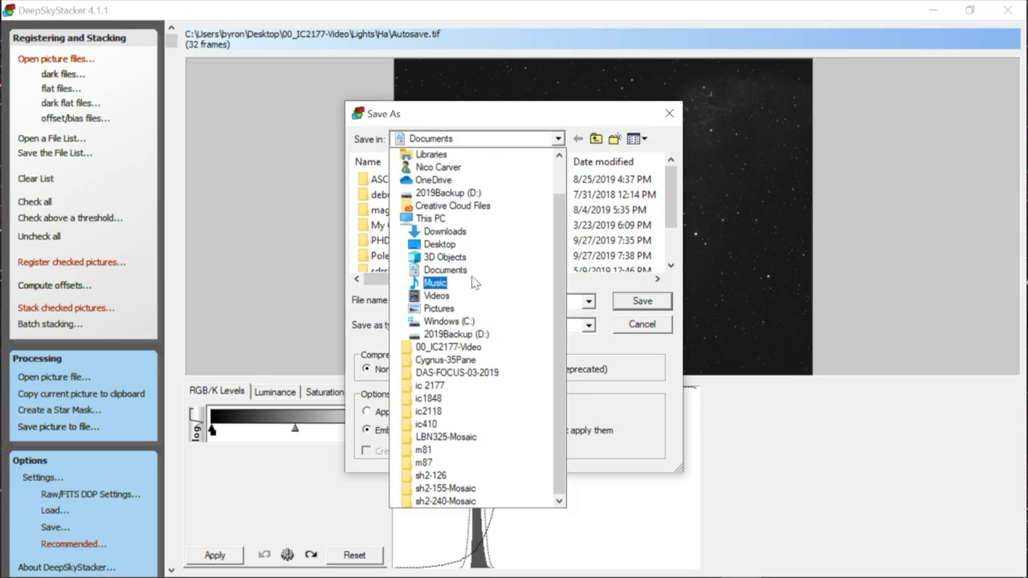
pyautogui.click(470, 245)
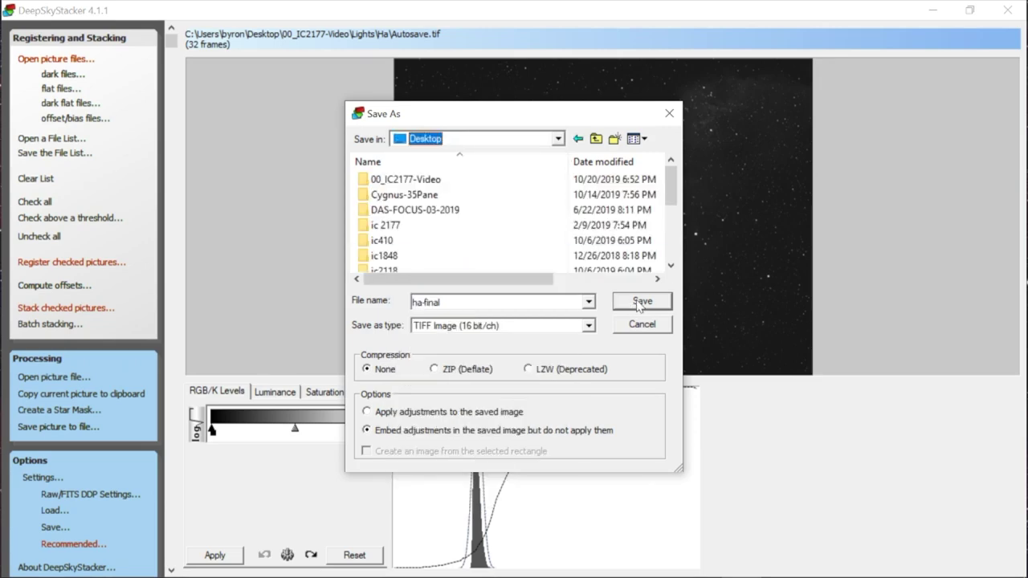
pyautogui.click(640, 303)
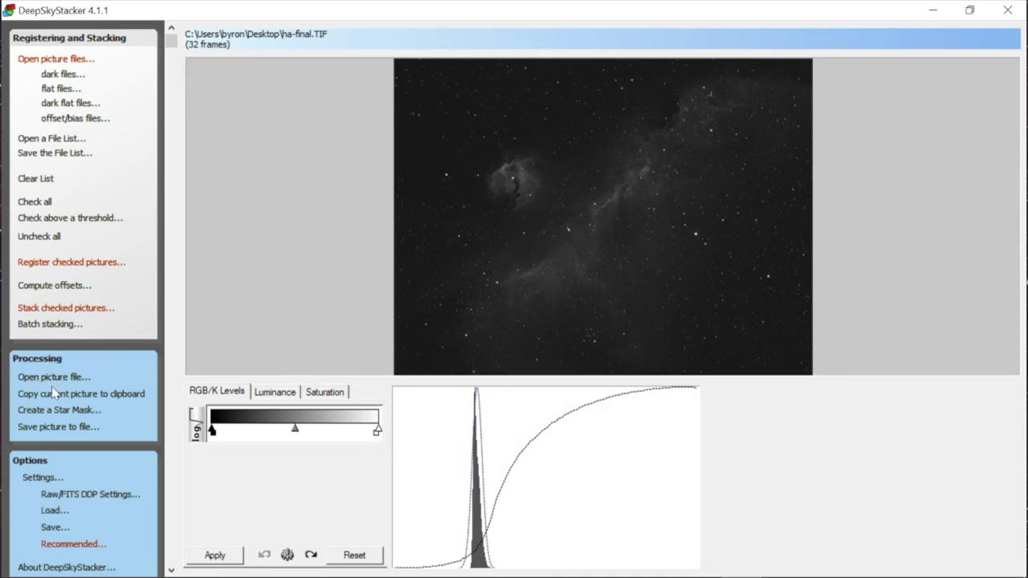
# - Cancel a second save attempt and return to the Registering and Stacking frame list
pyautogui.click(53, 428)
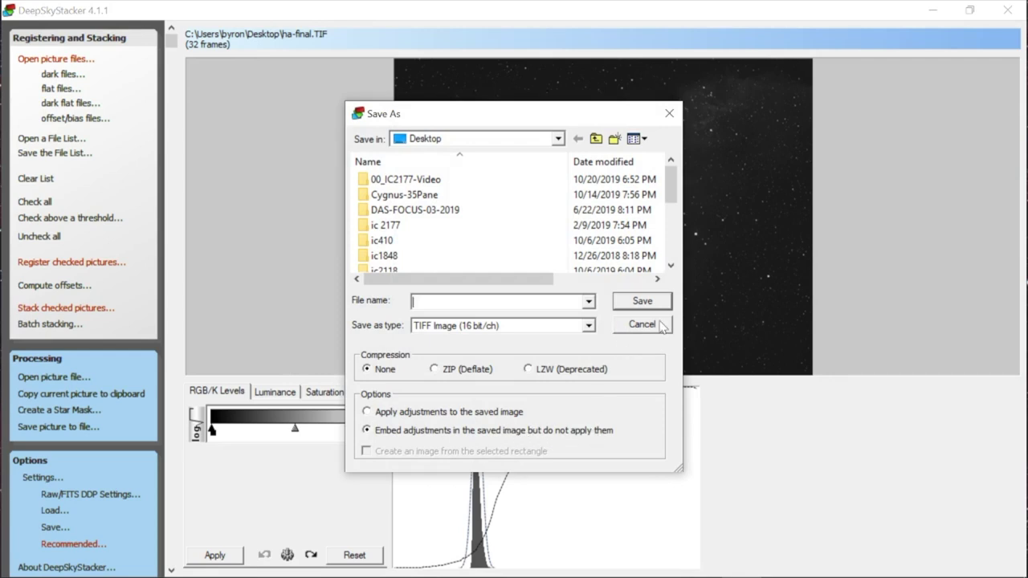
pyautogui.click(660, 322)
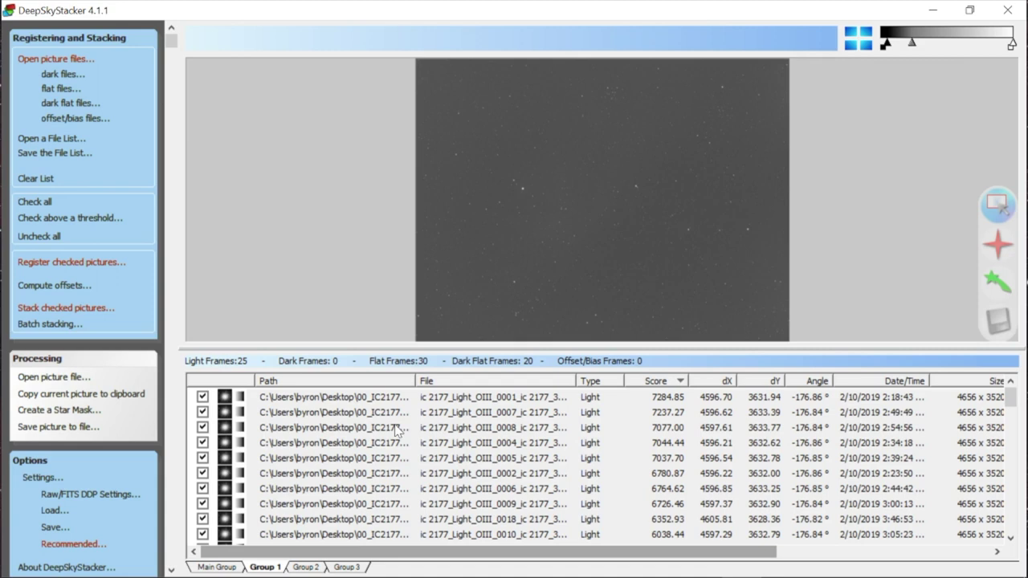
pyautogui.click(225, 567)
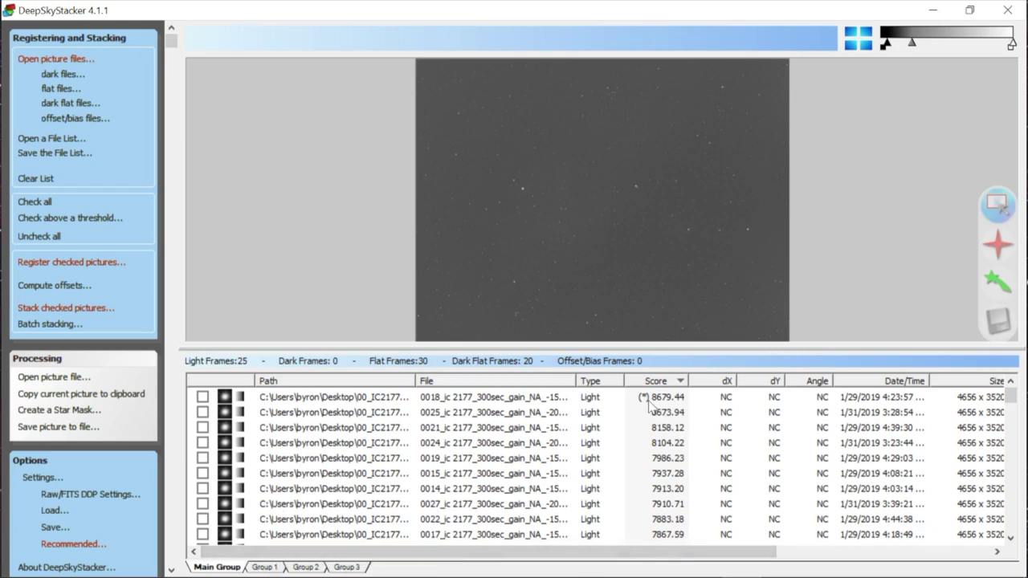
# - Uncheck every frame in Group 1's OIII file list
pyautogui.click(264, 567)
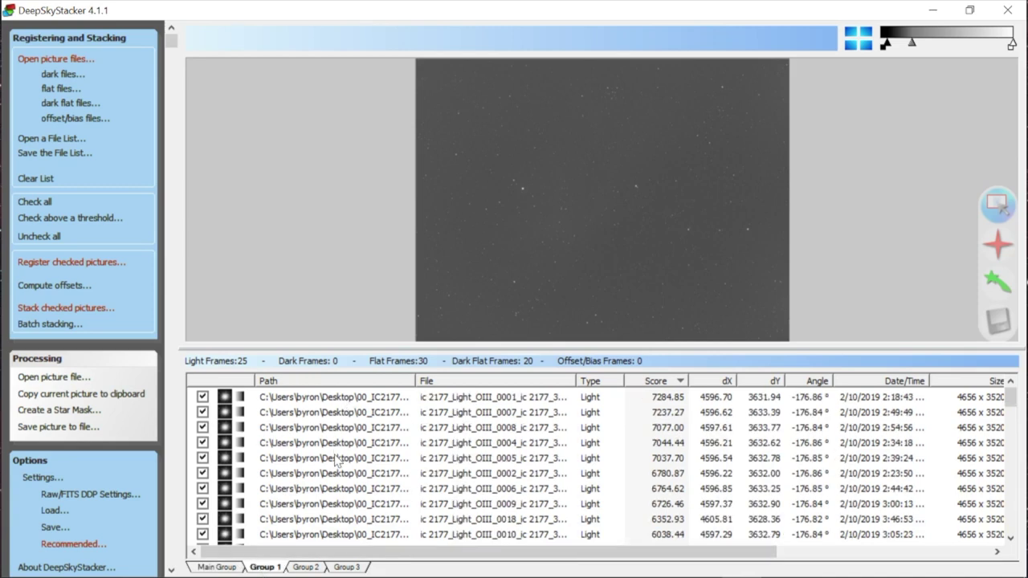
pyautogui.scroll(-1, 353, 393)
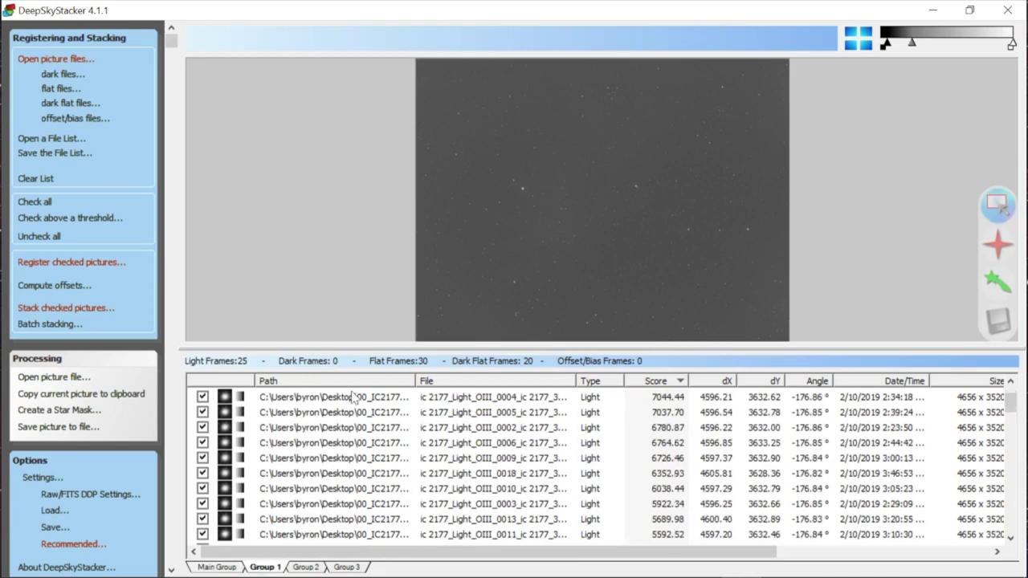
pyautogui.scroll(-20, 355, 405)
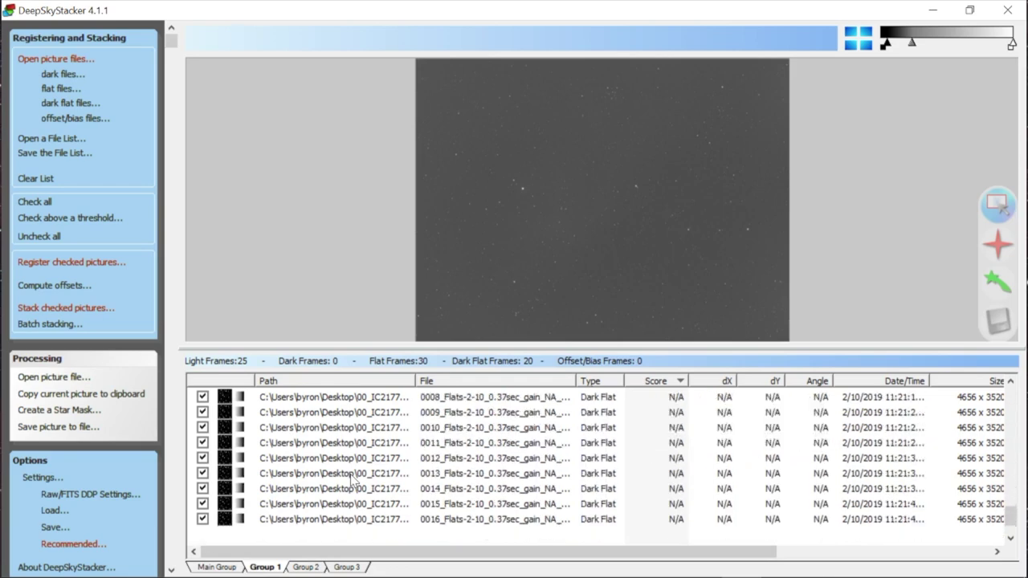
pyautogui.scroll(20, 354, 481)
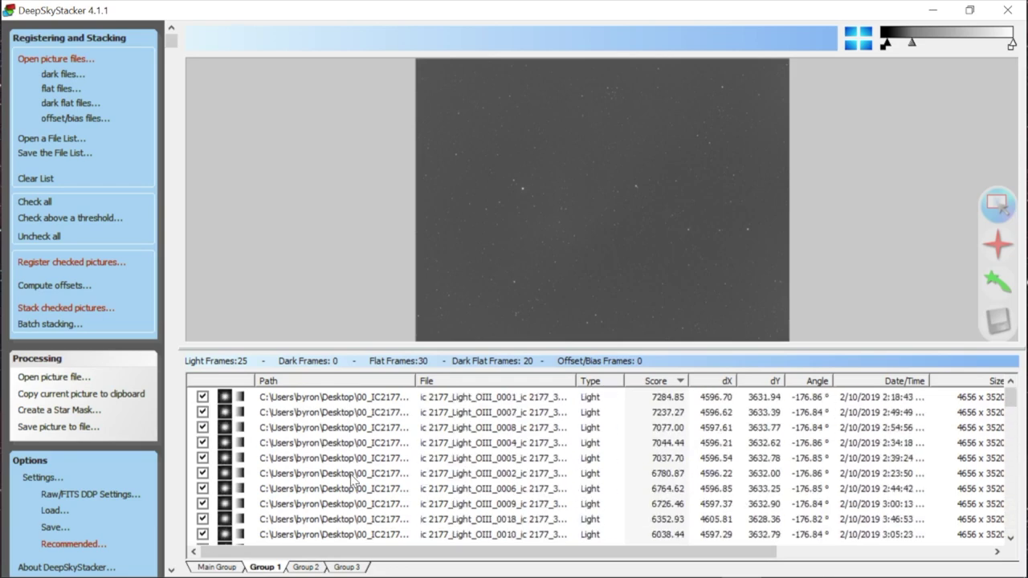
pyautogui.click(43, 238)
pyautogui.click(338, 398)
# - Check all Group 1 files through dark flat 0020, then view the Main Group list
pyautogui.scroll(-20, 338, 402)
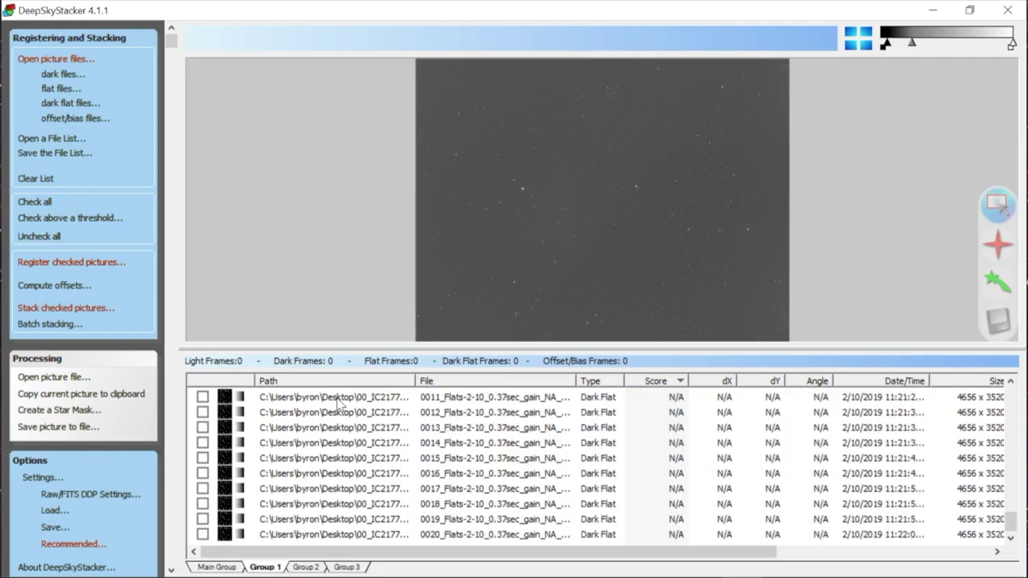
pyautogui.keyDown('shift'); pyautogui.click(318, 537); pyautogui.keyUp('shift')
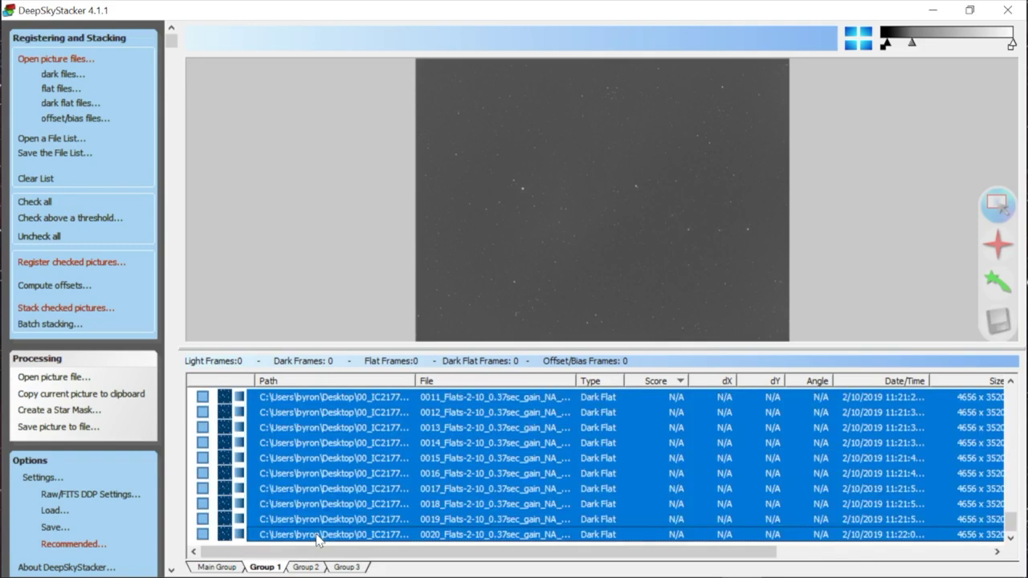
pyautogui.rightClick(317, 540)
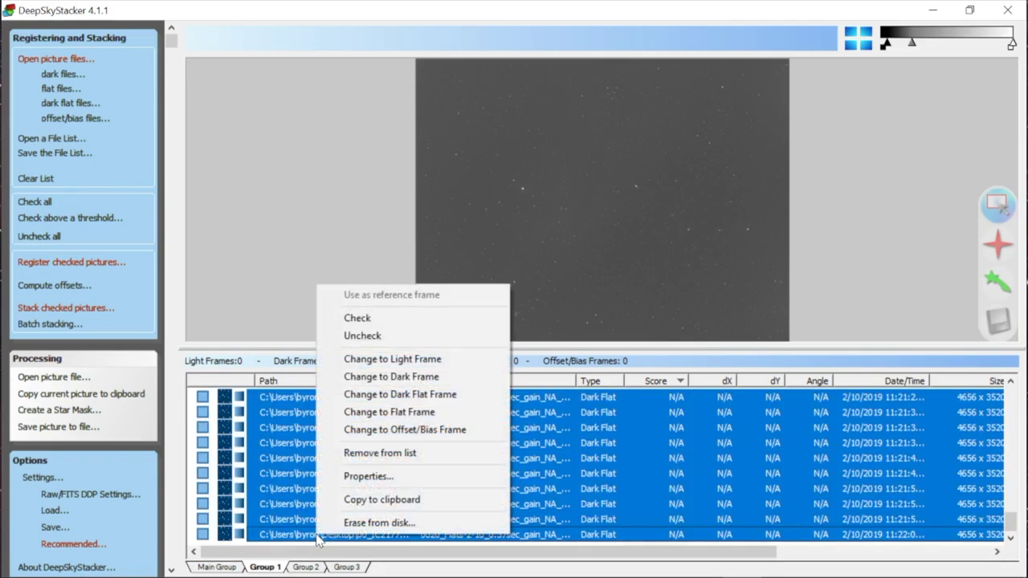
pyautogui.click(361, 321)
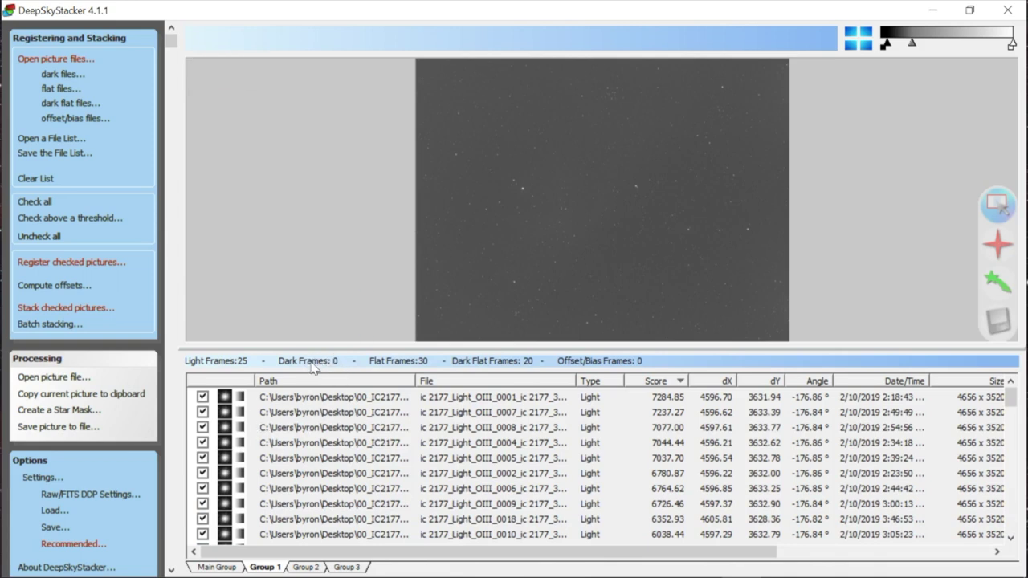
pyautogui.click(216, 567)
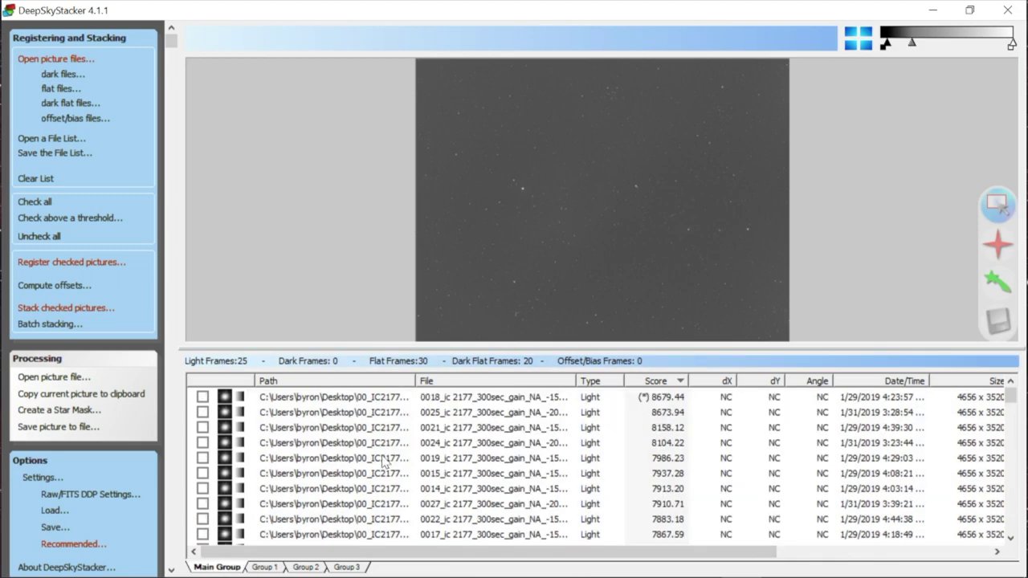
# - Check the fifteen Ha dark frames, frame1 to frame15, in the Main Group
pyautogui.moveTo(1011, 394); pyautogui.dragTo(1017, 450)
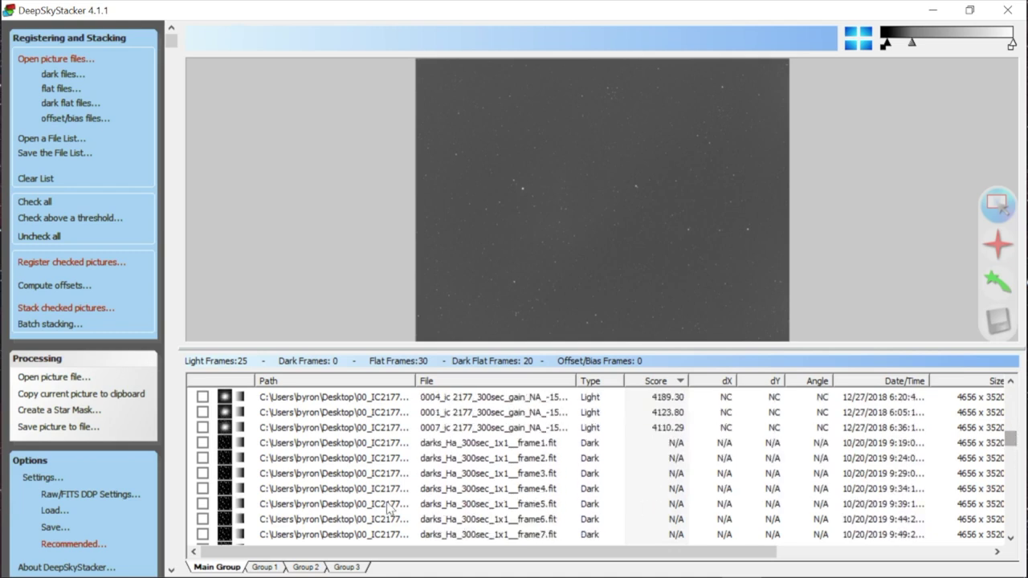
pyautogui.click(350, 446)
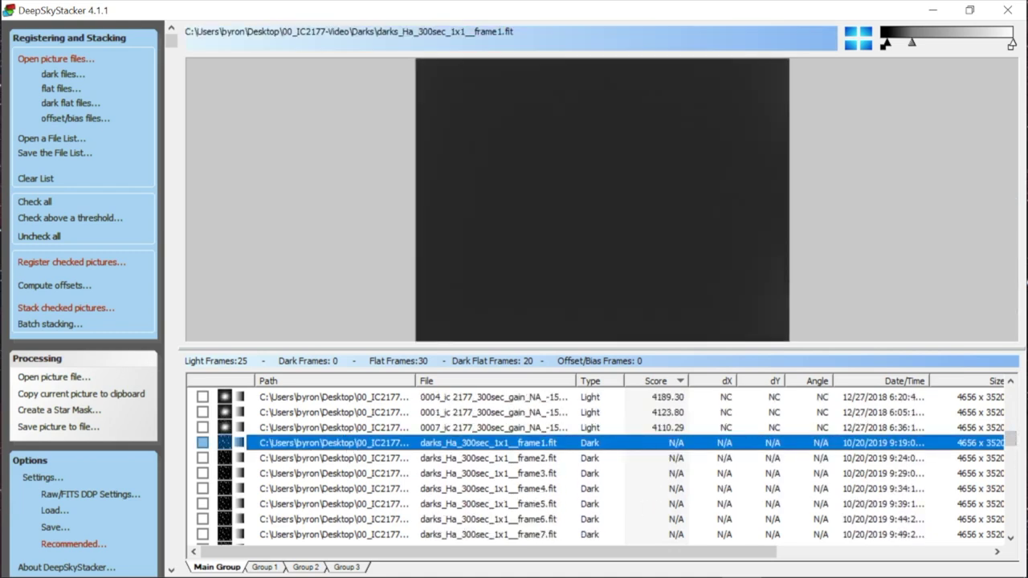
pyautogui.moveTo(1017, 438); pyautogui.dragTo(1012, 456)
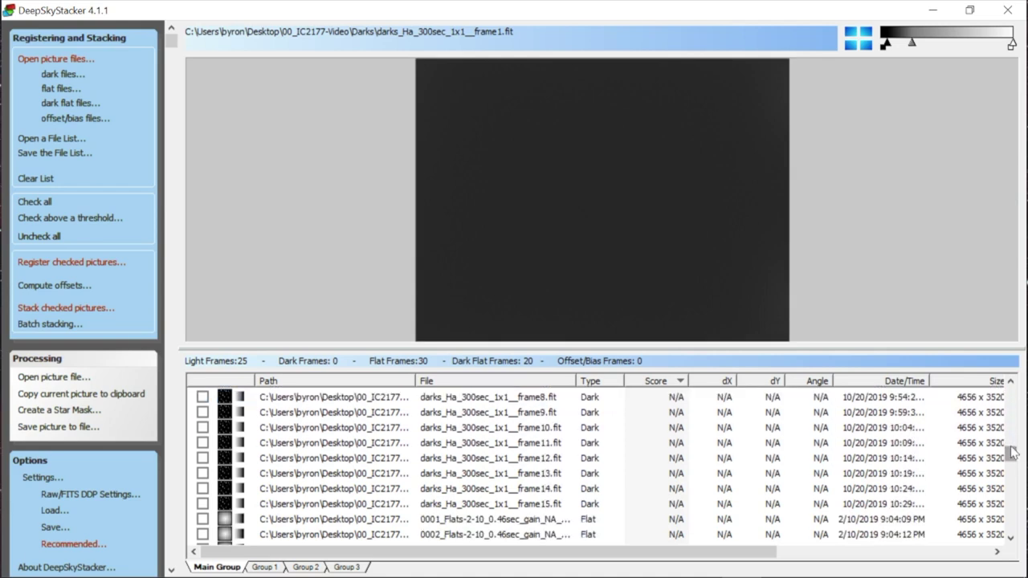
pyautogui.keyDown('shift'); pyautogui.click(391, 505); pyautogui.keyUp('shift')
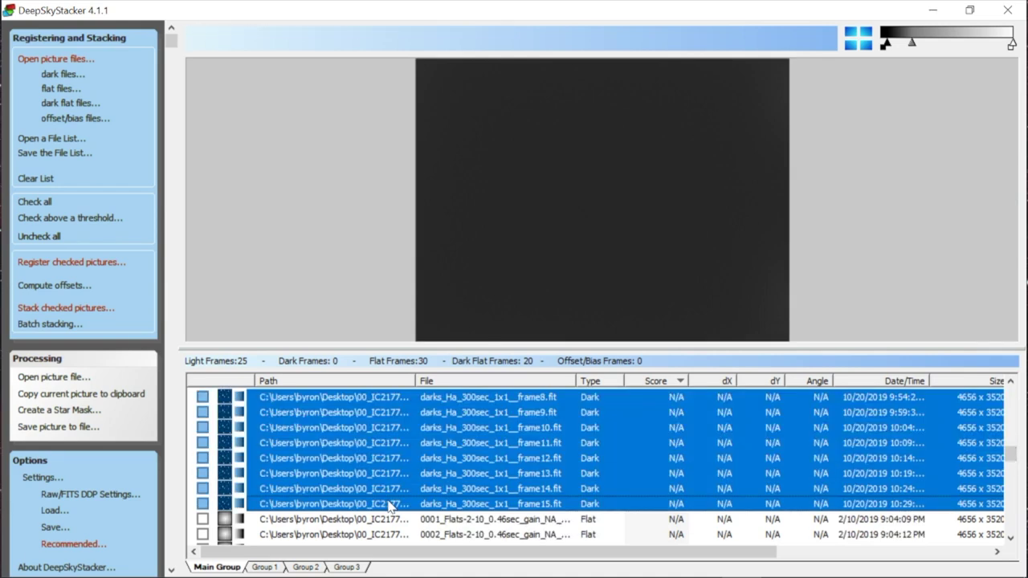
pyautogui.rightClick(391, 505)
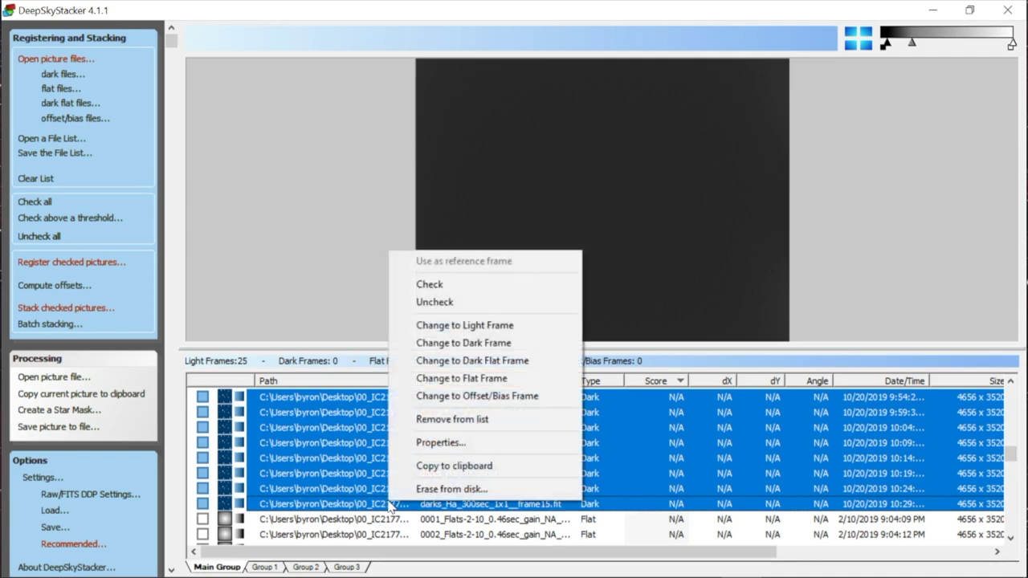
pyautogui.click(430, 285)
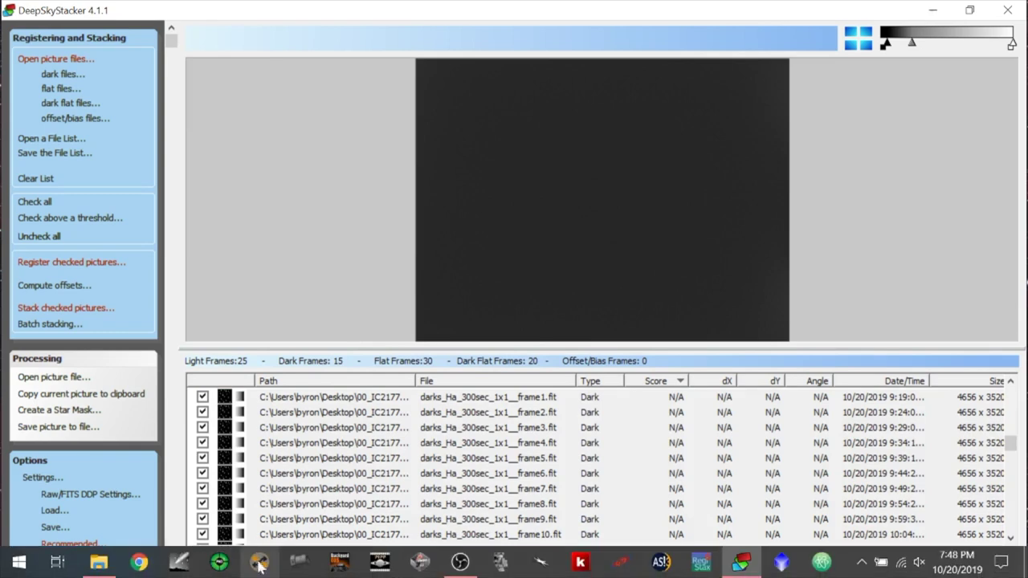
# - Move between the Group 1 and Main Group lists, ending on Group 1's OIII lights
pyautogui.click(267, 567)
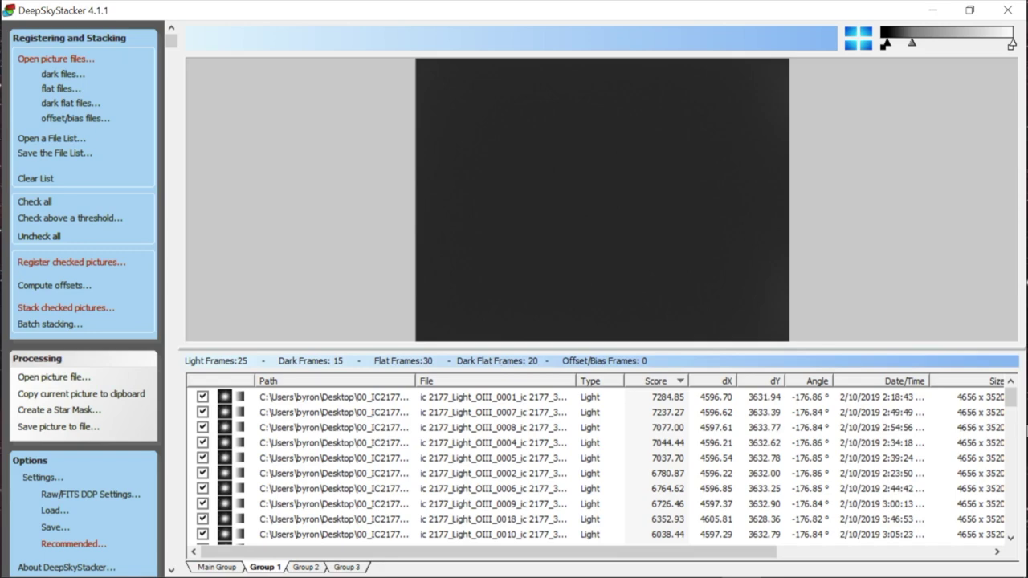
pyautogui.moveTo(1010, 398)
pyautogui.mouseDown()
pyautogui.moveTo(1015, 520)
pyautogui.moveTo(1010, 386)
pyautogui.mouseUp()
pyautogui.click(223, 568)
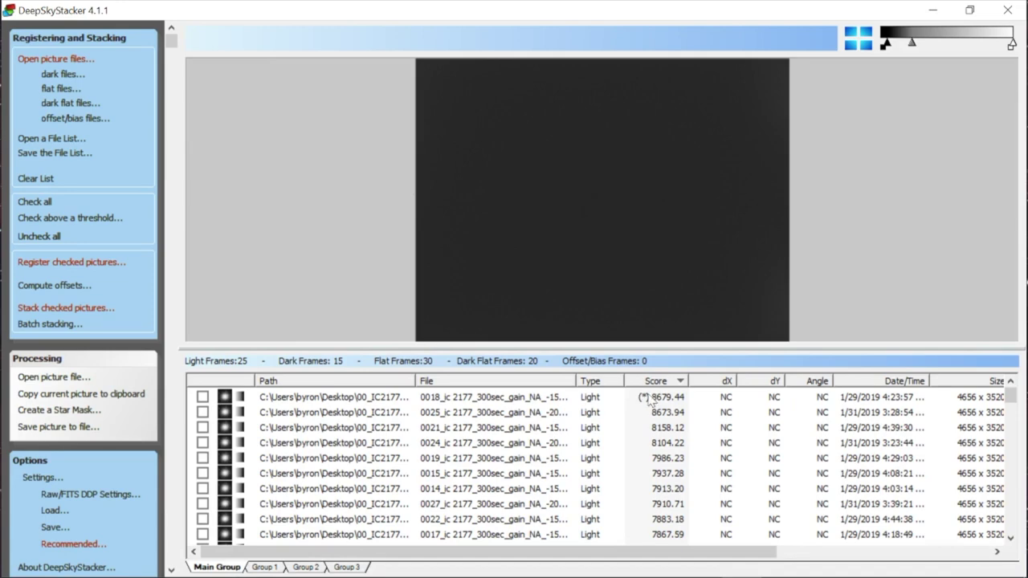
pyautogui.click(263, 568)
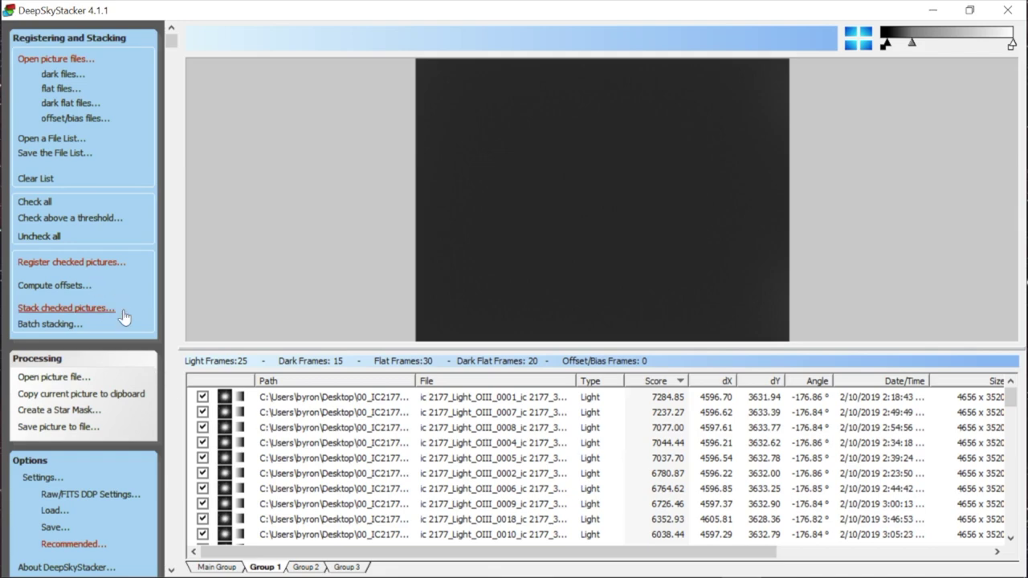
# - Review the Stacking Steps for 25 lights, 15 darks, 30 flats and 20 dark flats, then stack
pyautogui.click(69, 310)
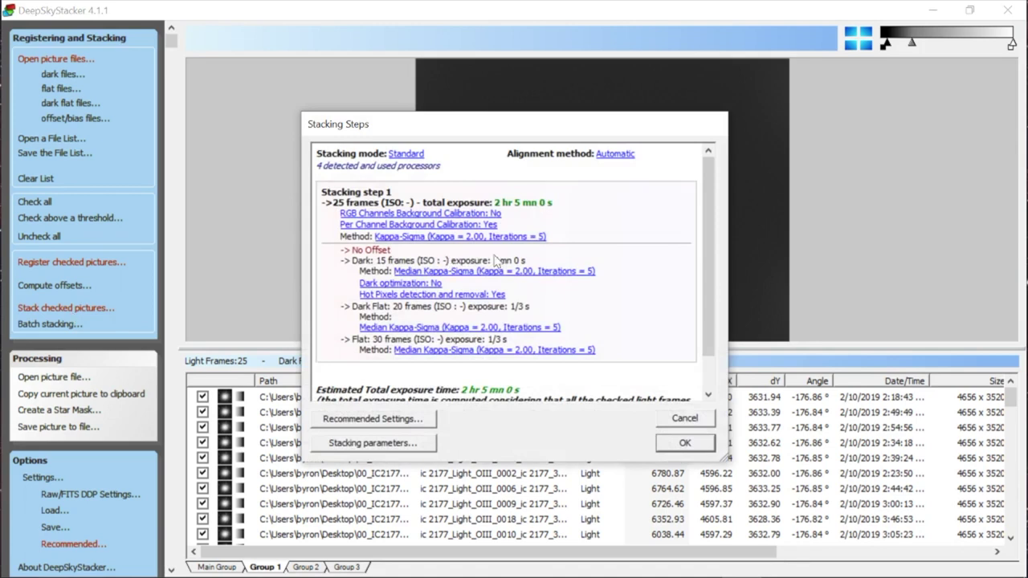
pyautogui.moveTo(708, 191)
pyautogui.mouseDown()
pyautogui.moveTo(707, 228)
pyautogui.moveTo(696, 182)
pyautogui.mouseUp()
pyautogui.scroll(-1, 708, 257)
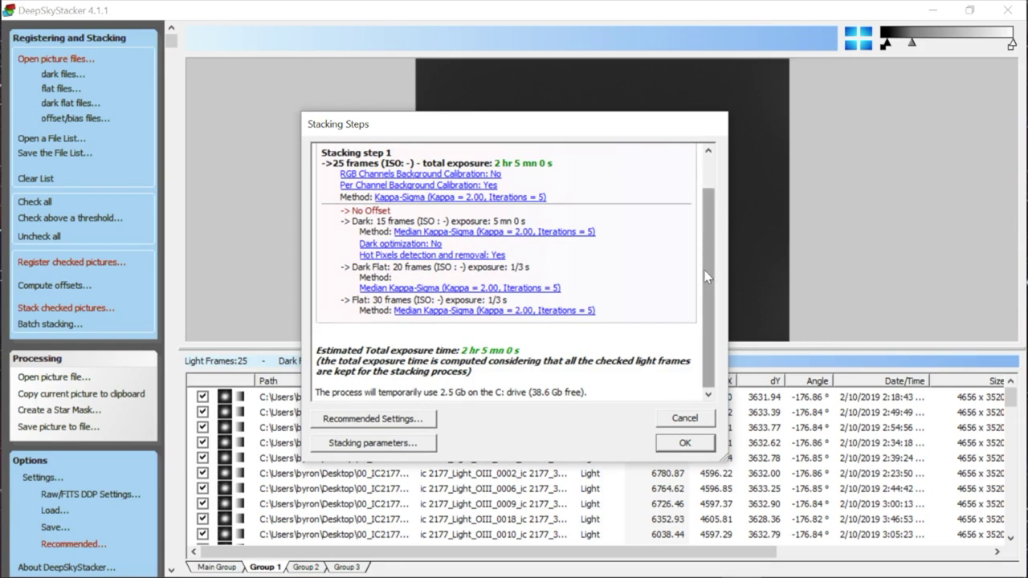
pyautogui.scroll(1, 706, 277)
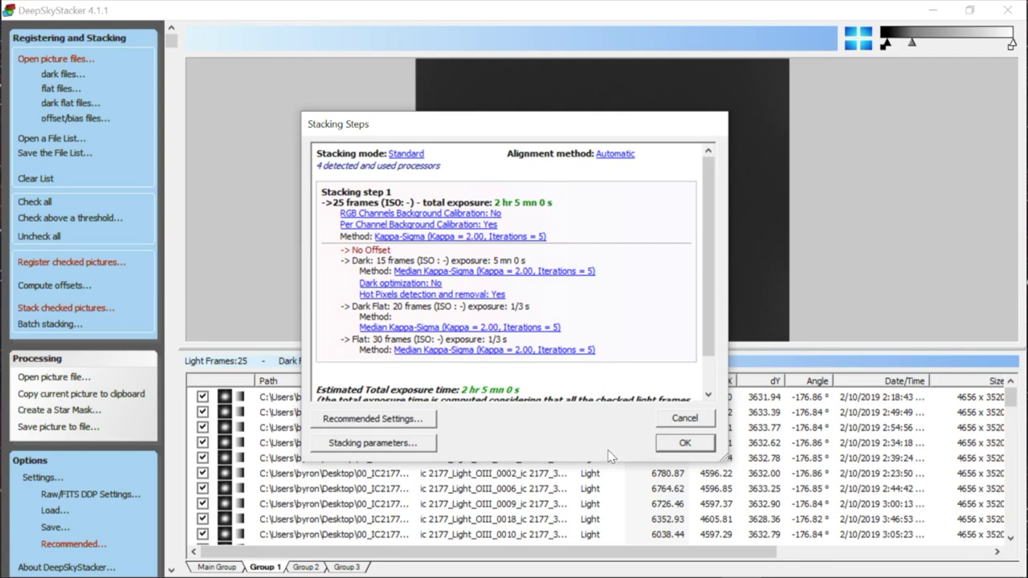
pyautogui.click(685, 444)
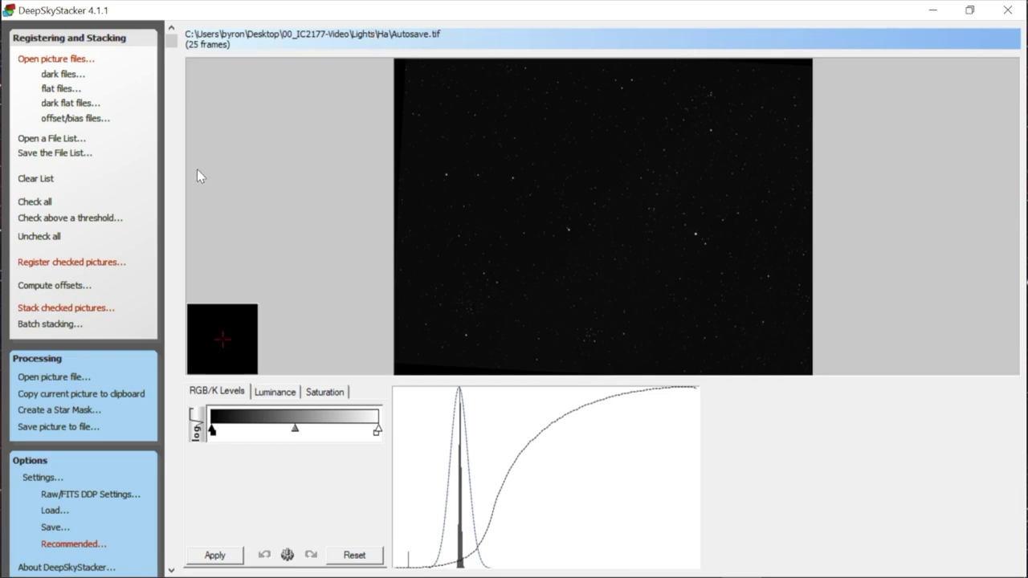
# - Save the 25-frame OIII stack to the Desktop as O3-final.TIF
pyautogui.click(52, 428)
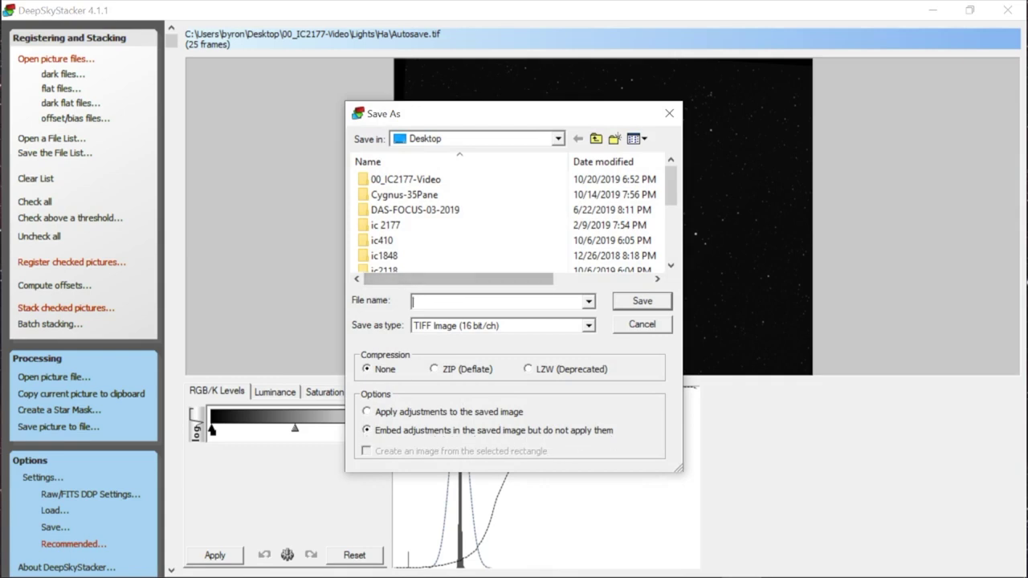
pyautogui.write('O3')
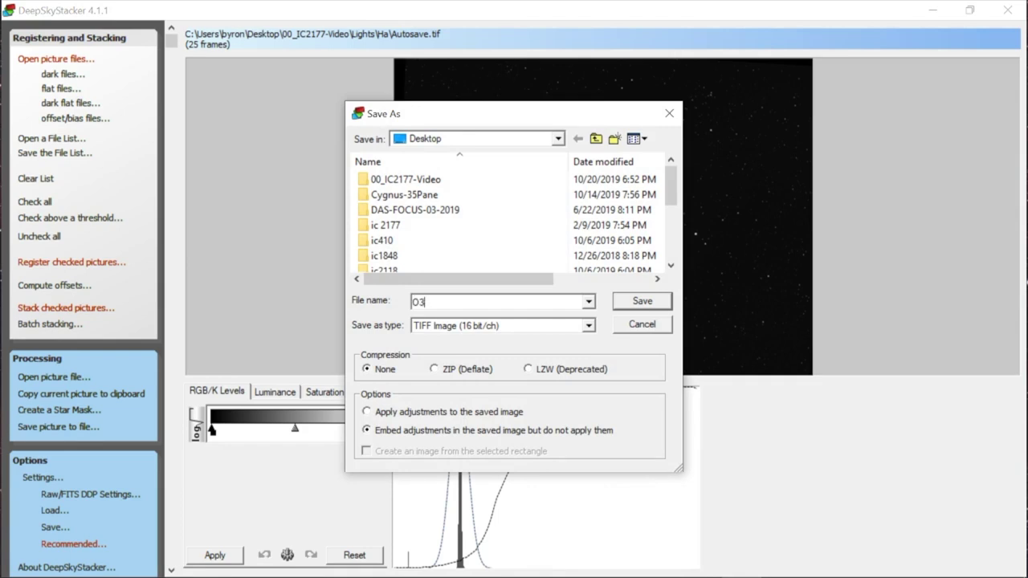
pyautogui.write('-final')
pyautogui.click(641, 301)
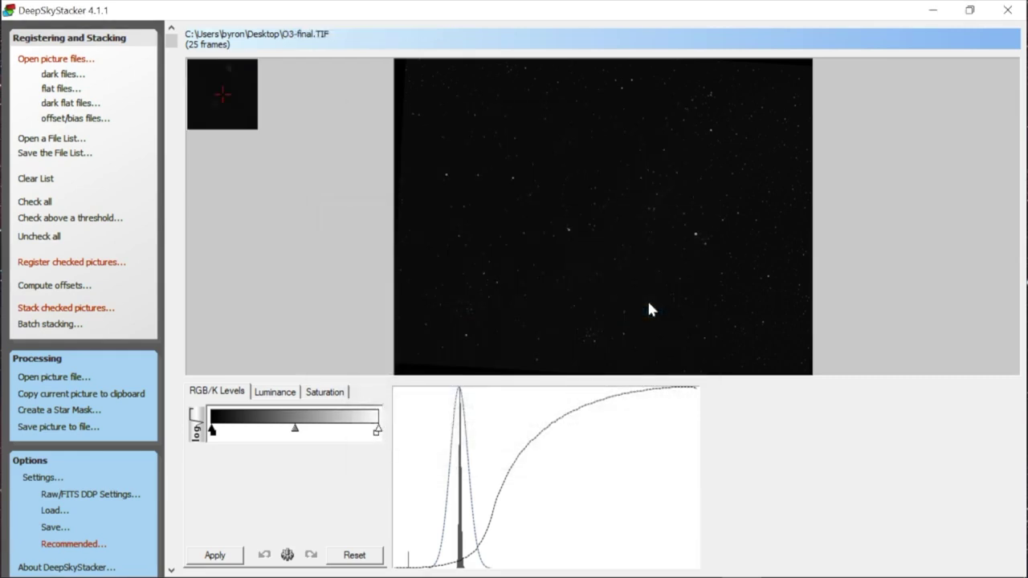
# - Place O3-final.TIF below ha-final.TIF on the desktop and view ha-final.TIF in Photos
pyautogui.click(932, 10)
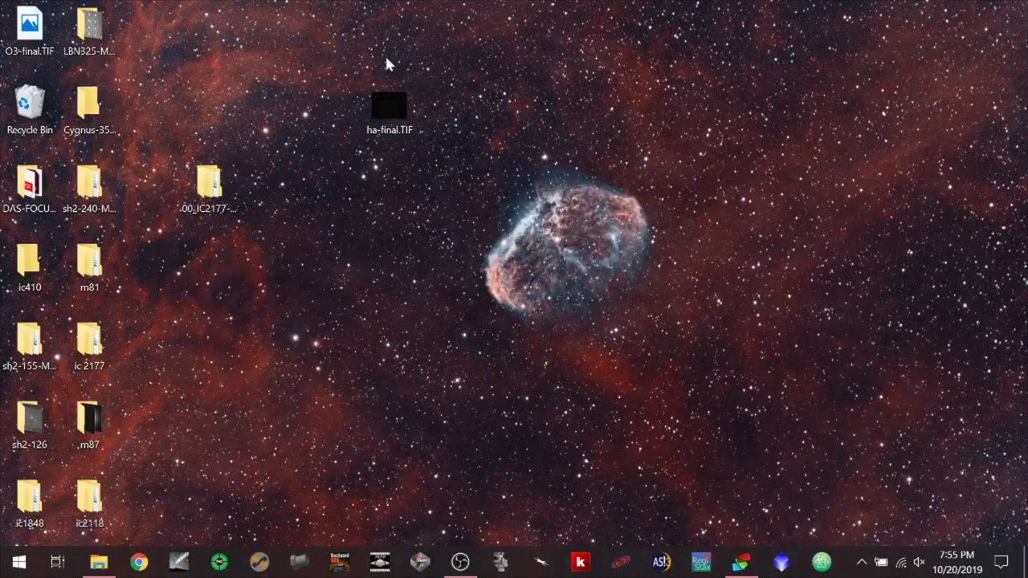
pyautogui.moveTo(30, 28); pyautogui.dragTo(387, 165)
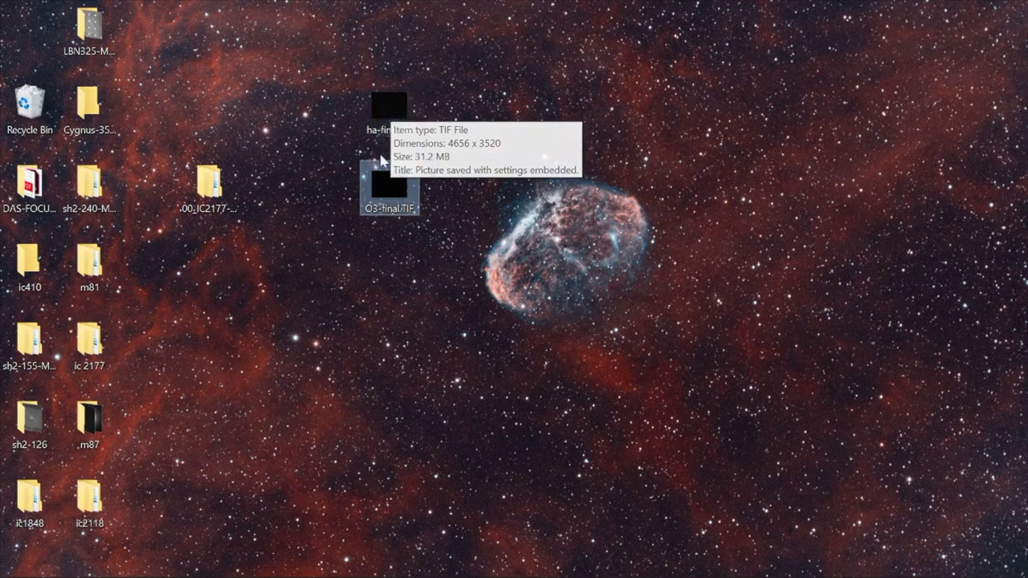
pyautogui.moveTo(380, 183)
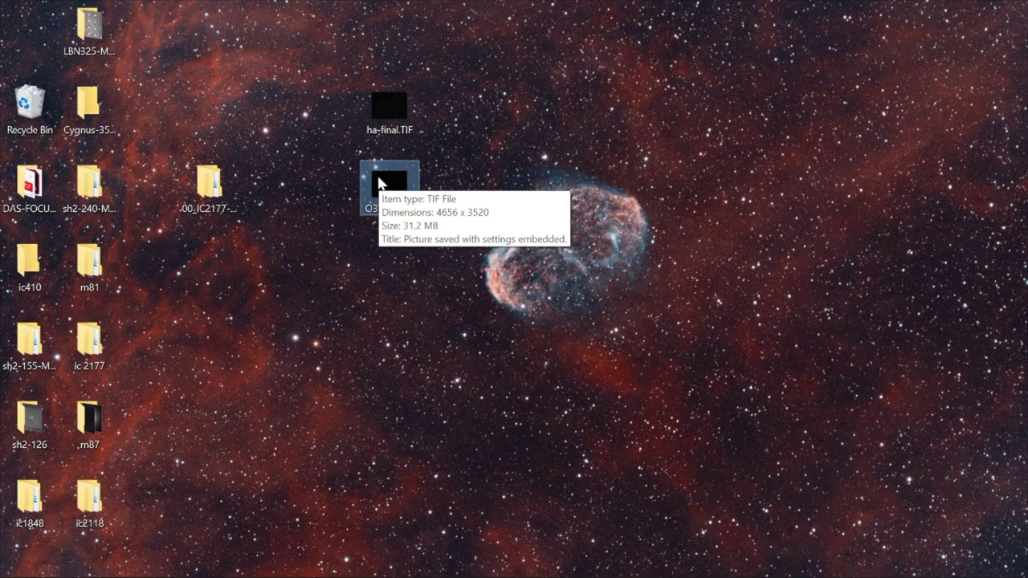
pyautogui.doubleClick(377, 101)
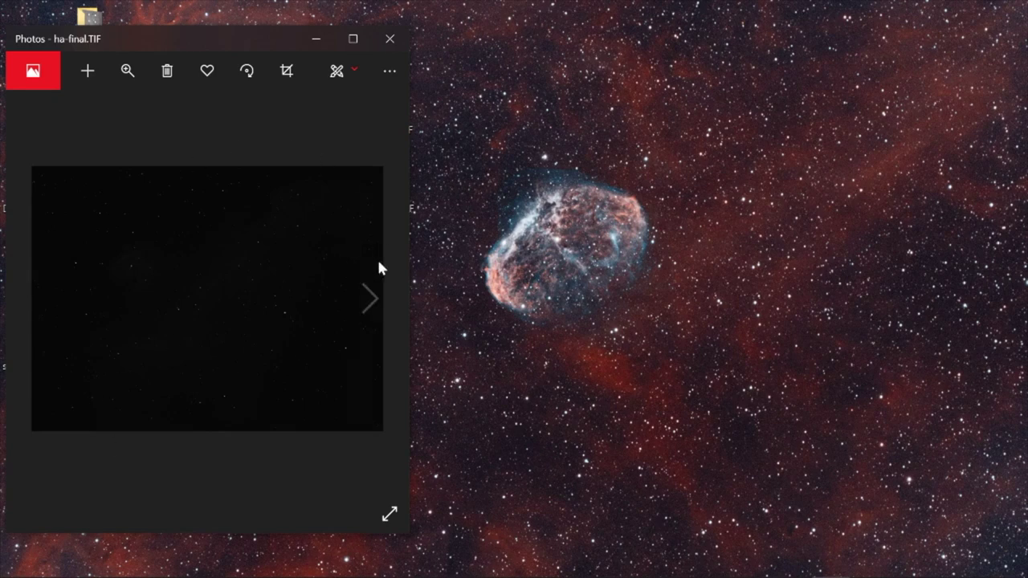
pyautogui.click(390, 39)
# - View O3-final.TIF in Photos, close it, and bring DeepSkyStacker back
pyautogui.doubleClick(395, 185)
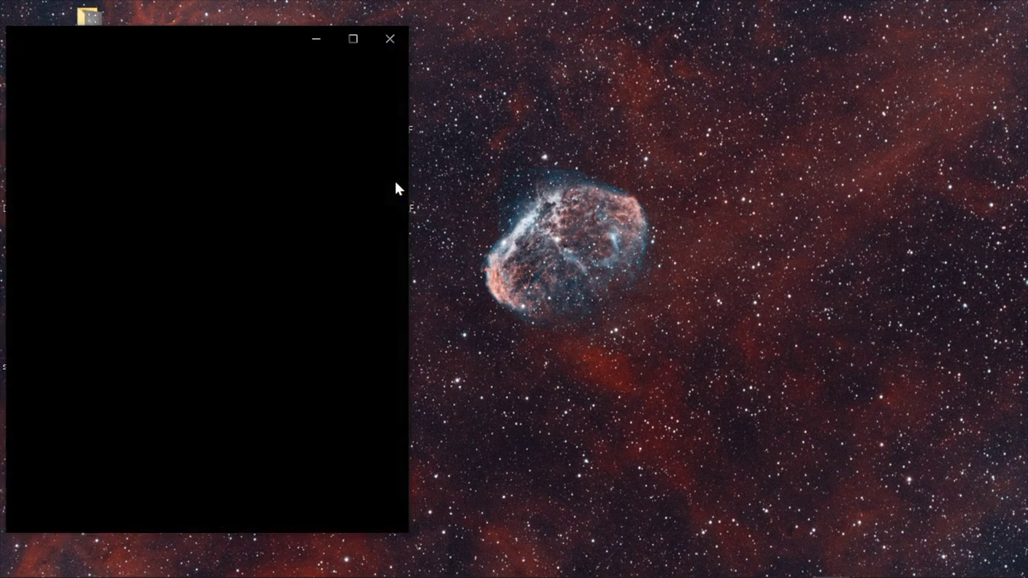
pyautogui.click(389, 39)
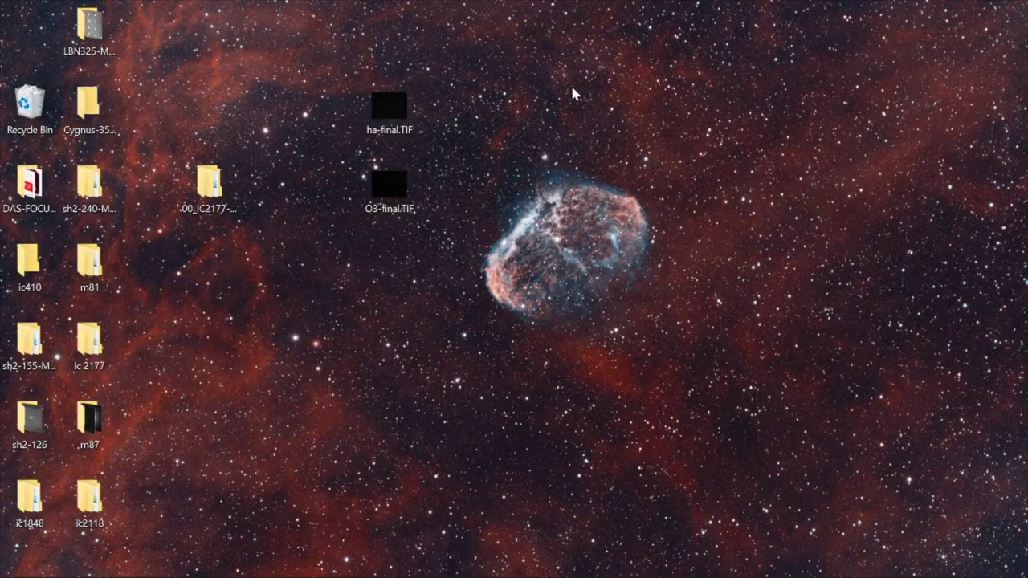
pyautogui.moveTo(562, 574)
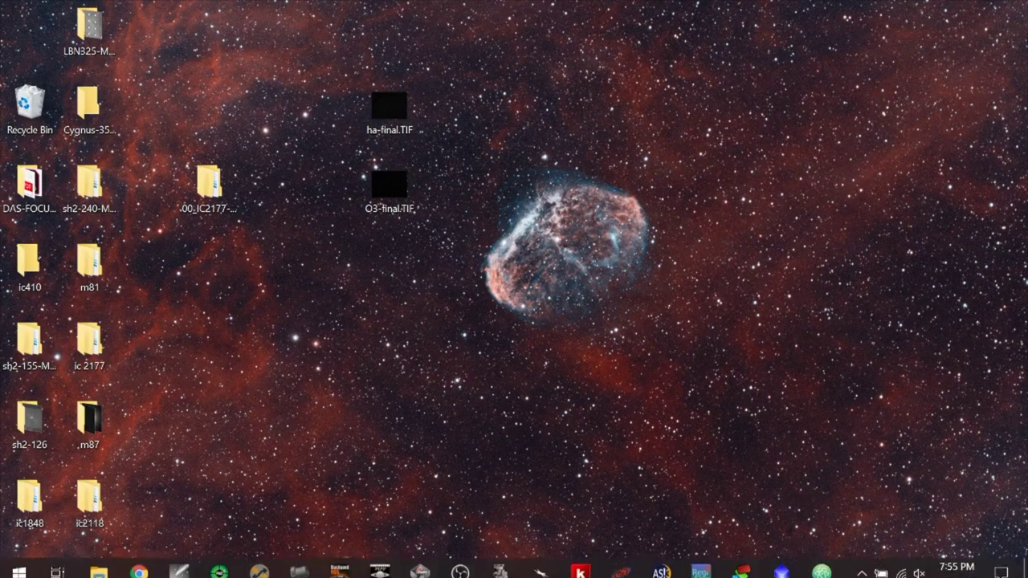
pyautogui.click(741, 562)
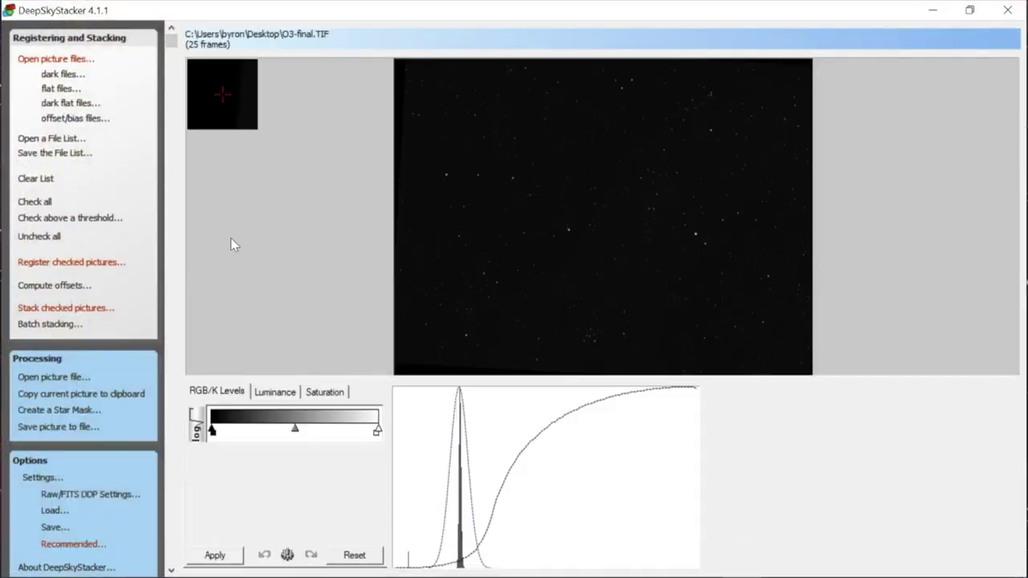
# - Dismiss a registration attempt and uncheck all the OIII frames
pyautogui.click(69, 268)
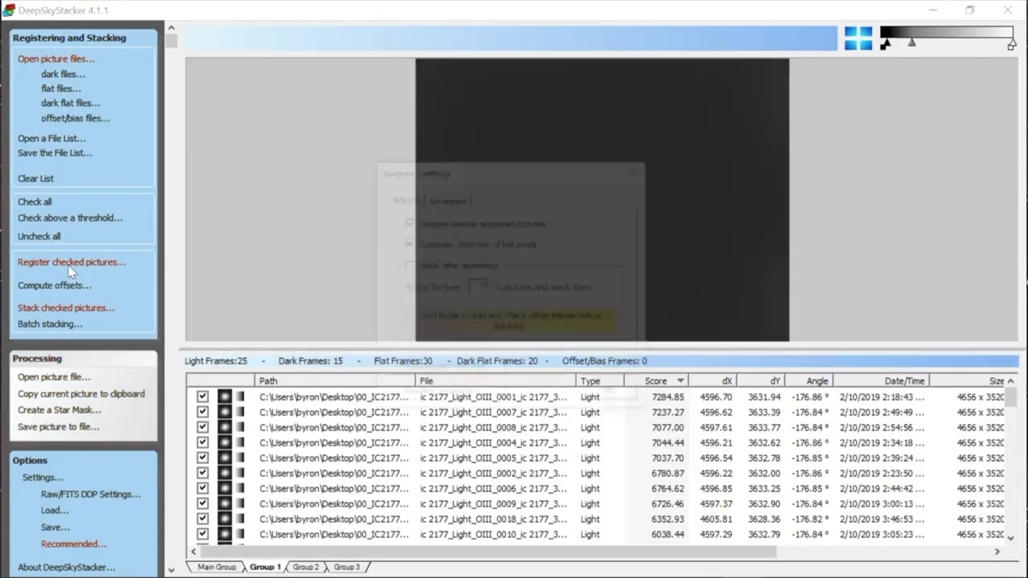
pyautogui.click(615, 372)
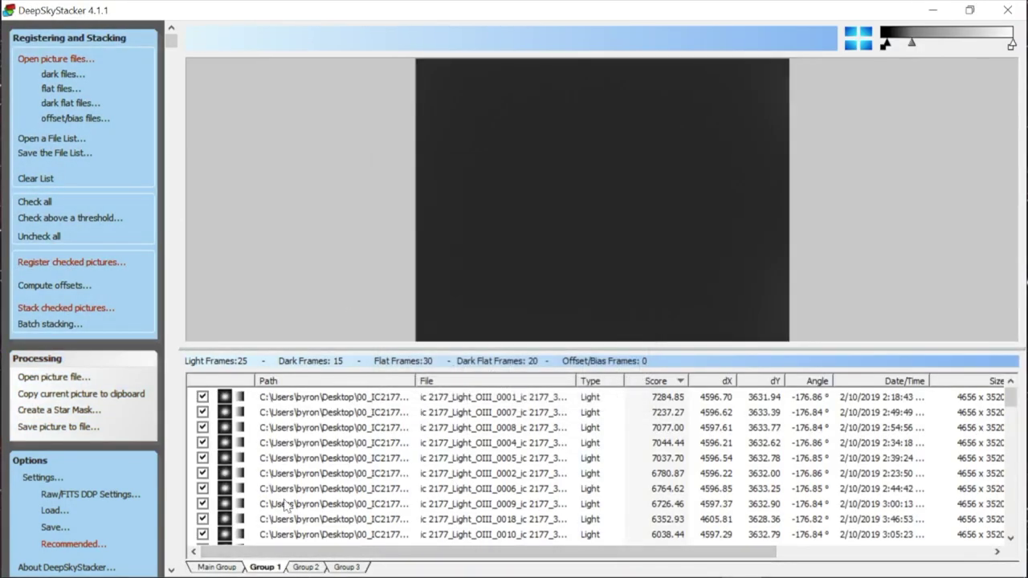
pyautogui.click(30, 241)
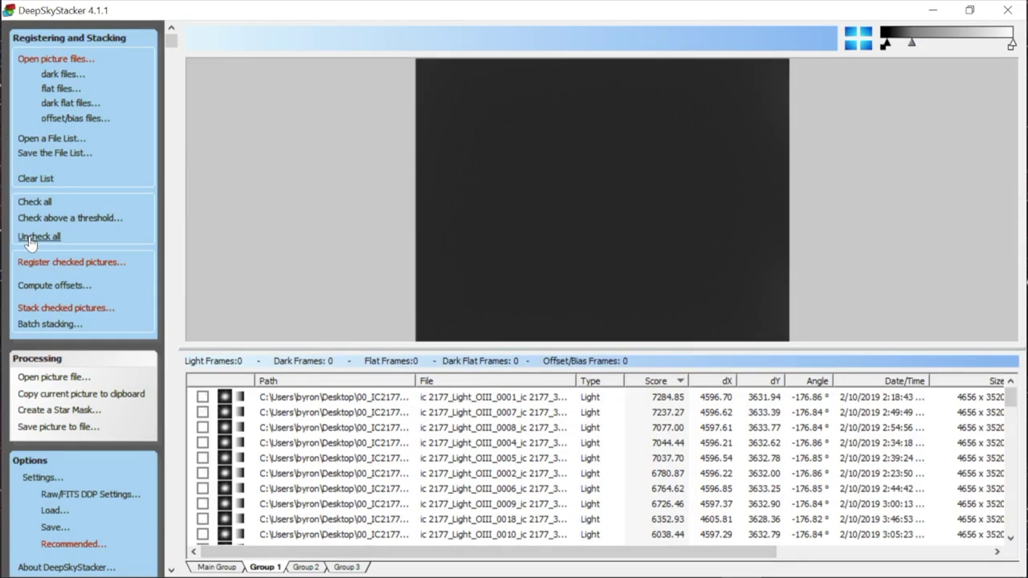
# - Check all Group 2 SII rows: 15 lights, 30 flats and 20 dark flats
pyautogui.click(313, 568)
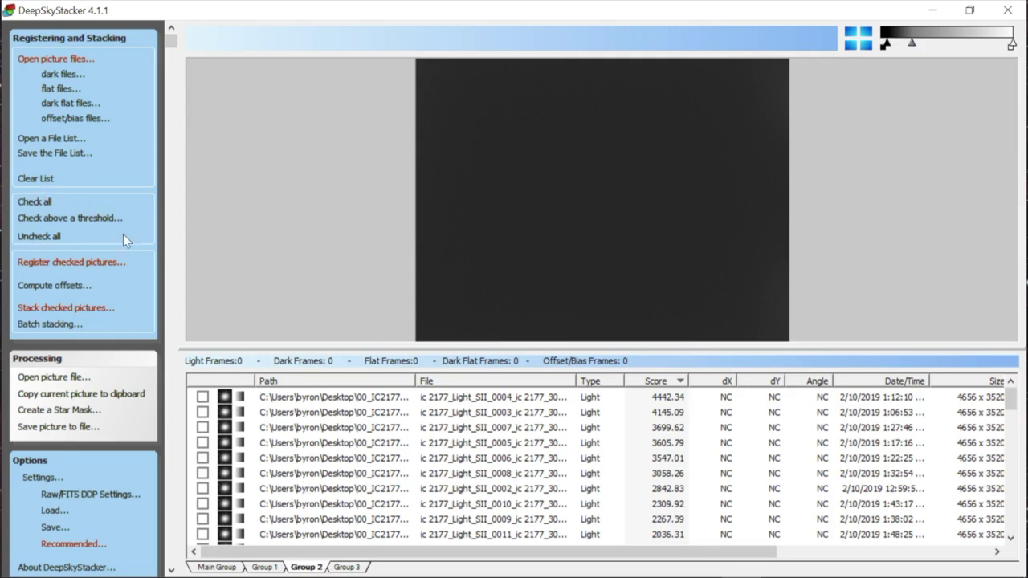
pyautogui.click(262, 399)
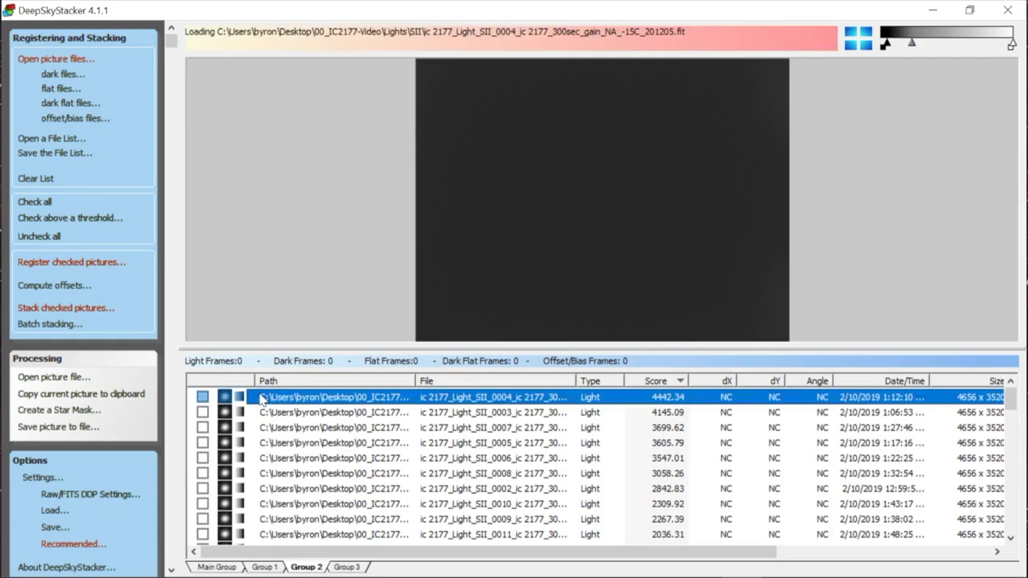
pyautogui.scroll(-10, 346, 442)
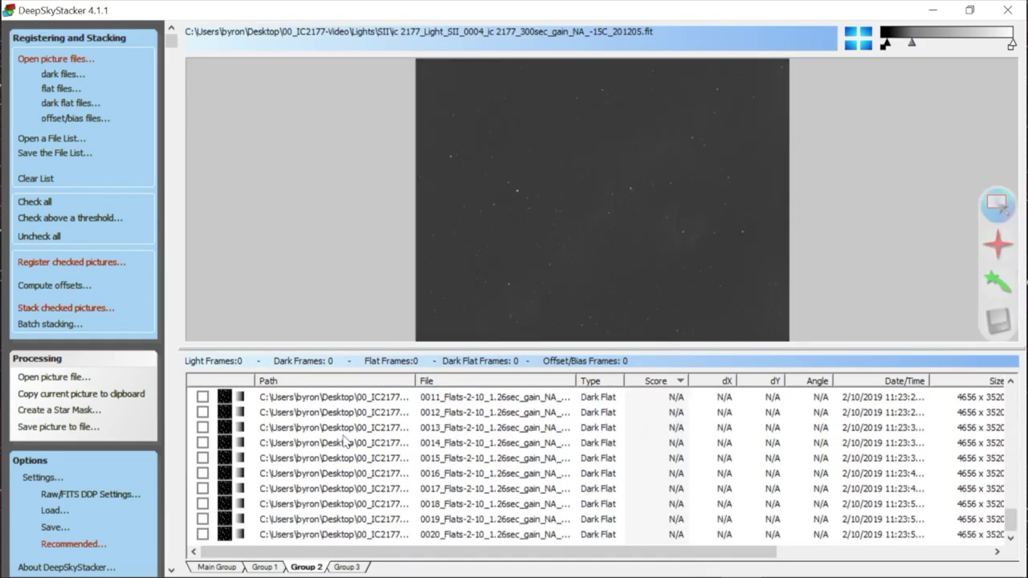
pyautogui.hotkey('ctrl', 'a')
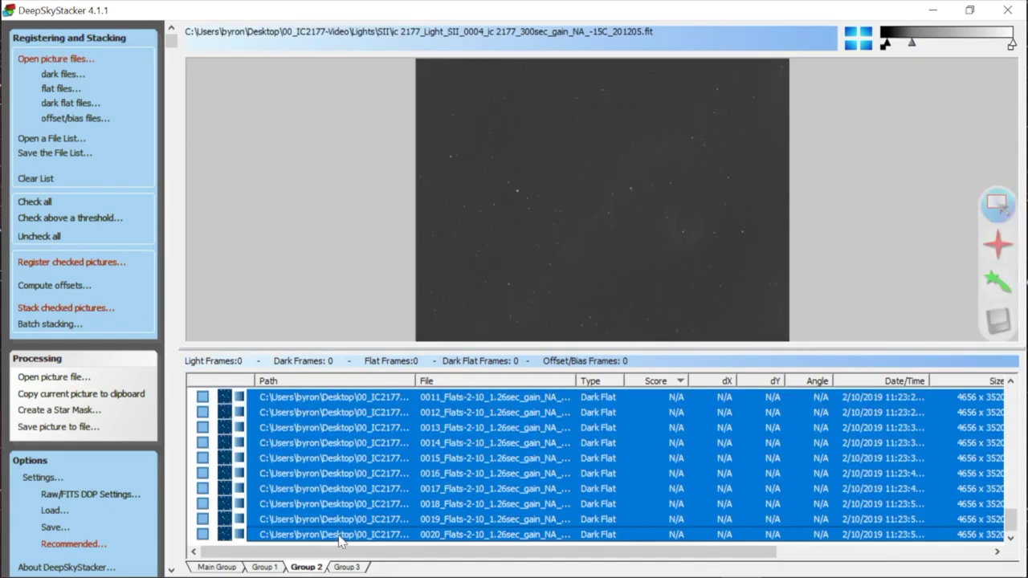
pyautogui.rightClick(314, 479)
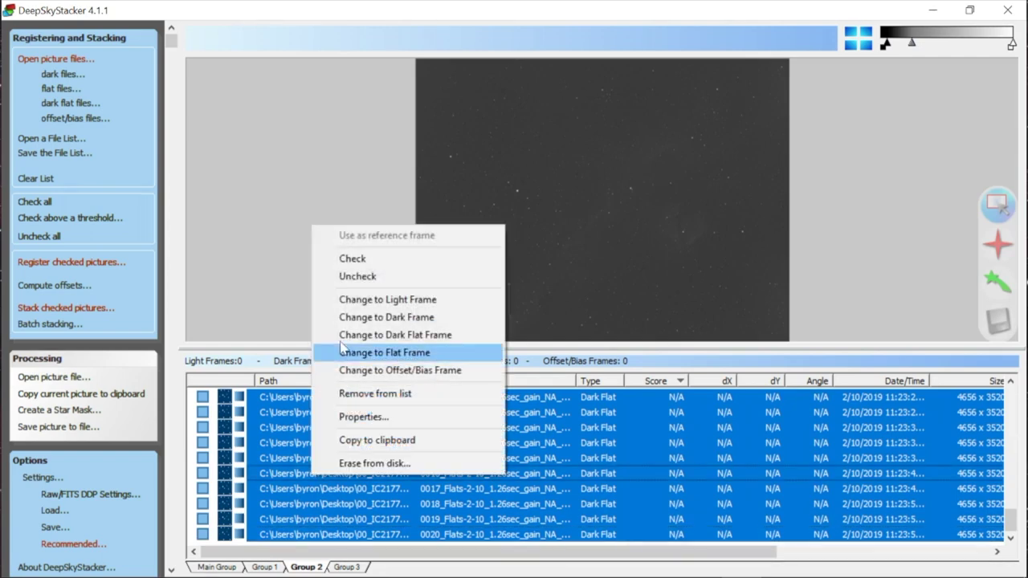
pyautogui.click(337, 260)
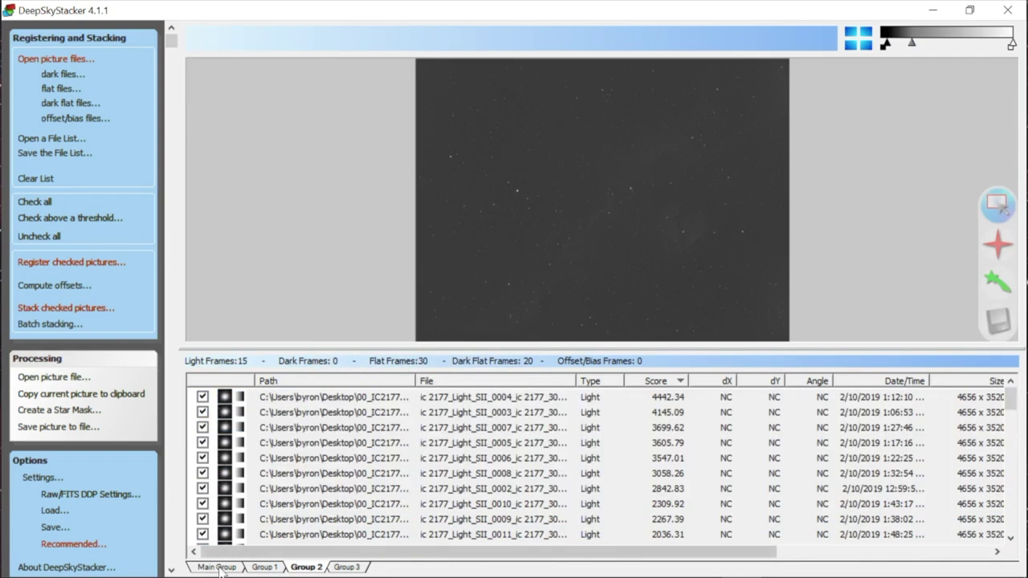
# - Check the Main Group's Ha darks frame1–frame15, then return to the Group 2 list
pyautogui.click(219, 567)
pyautogui.scroll(-9, 359, 491)
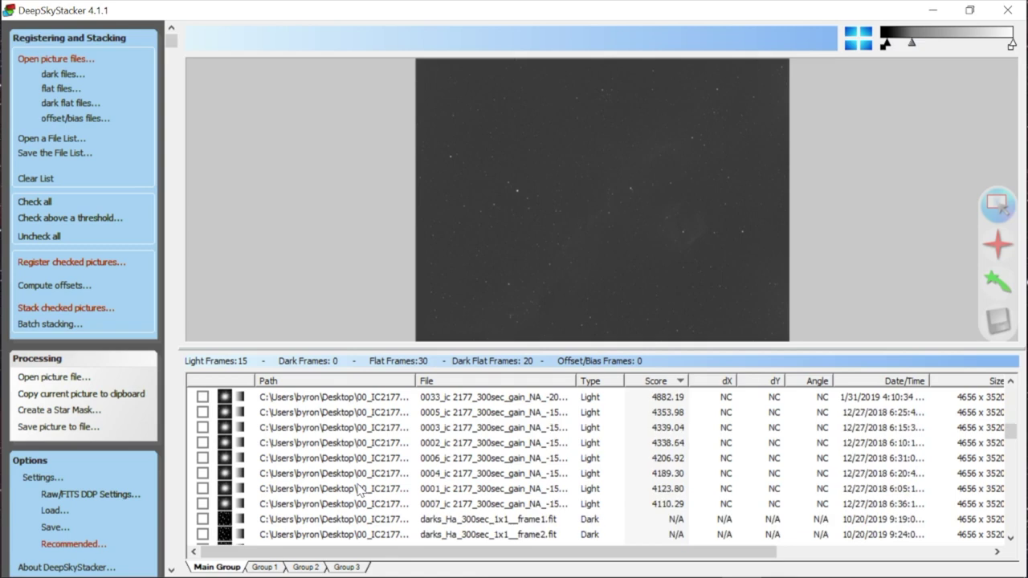
pyautogui.scroll(5, 359, 490)
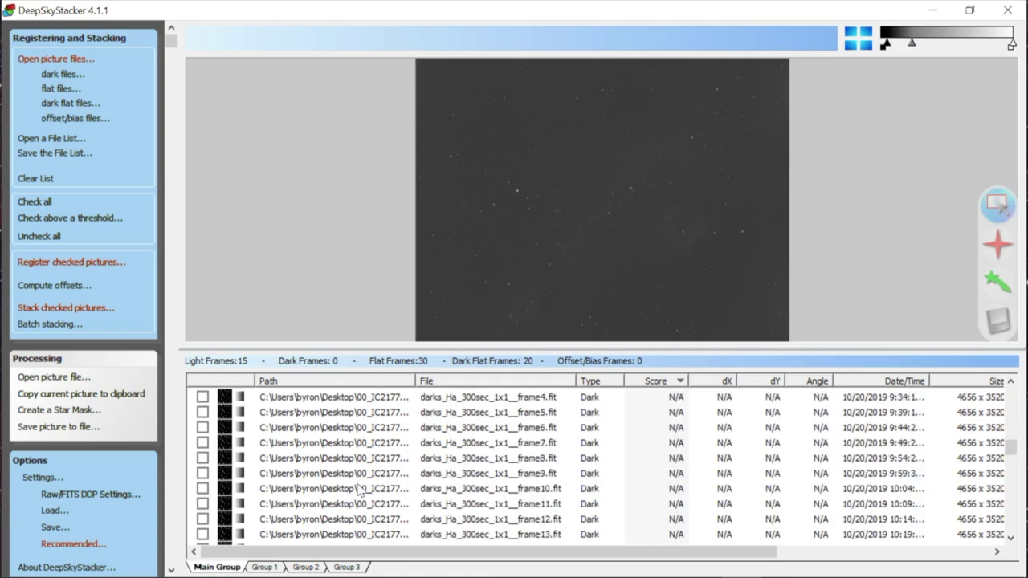
pyautogui.click(302, 475)
pyautogui.scroll(-5, 348, 494)
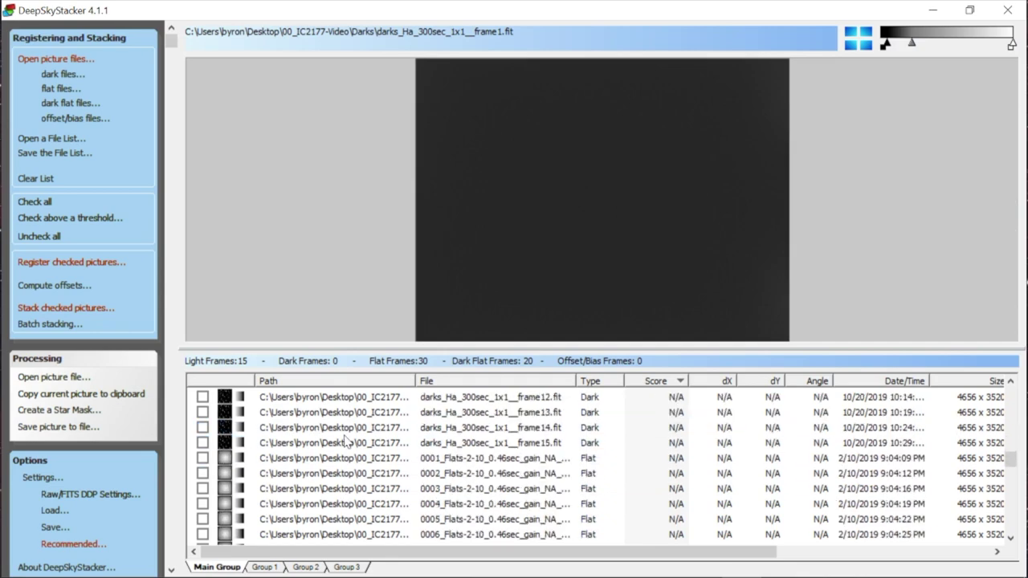
pyautogui.keyDown('shift'); pyautogui.click(322, 442); pyautogui.keyUp('shift')
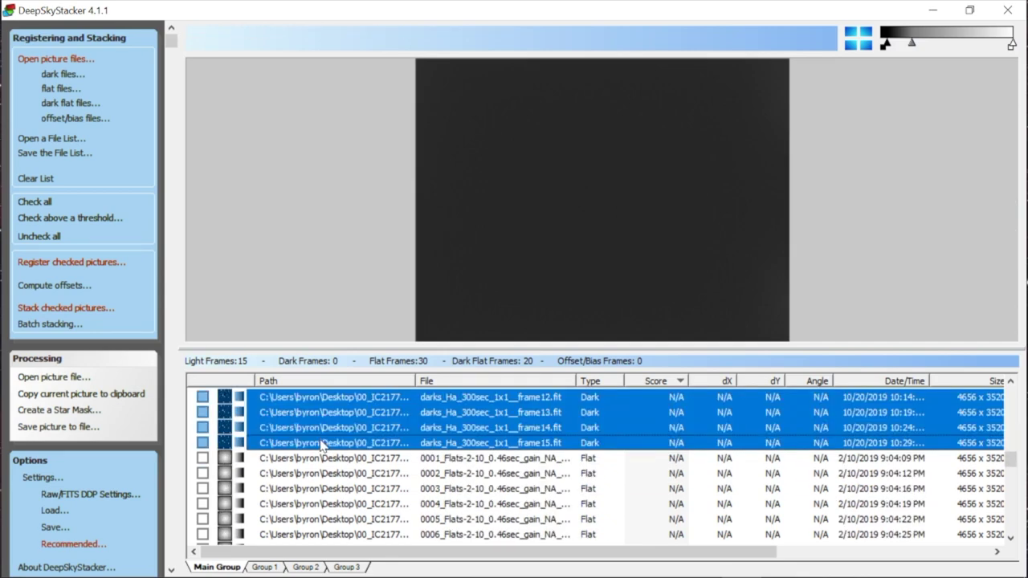
pyautogui.rightClick(321, 443)
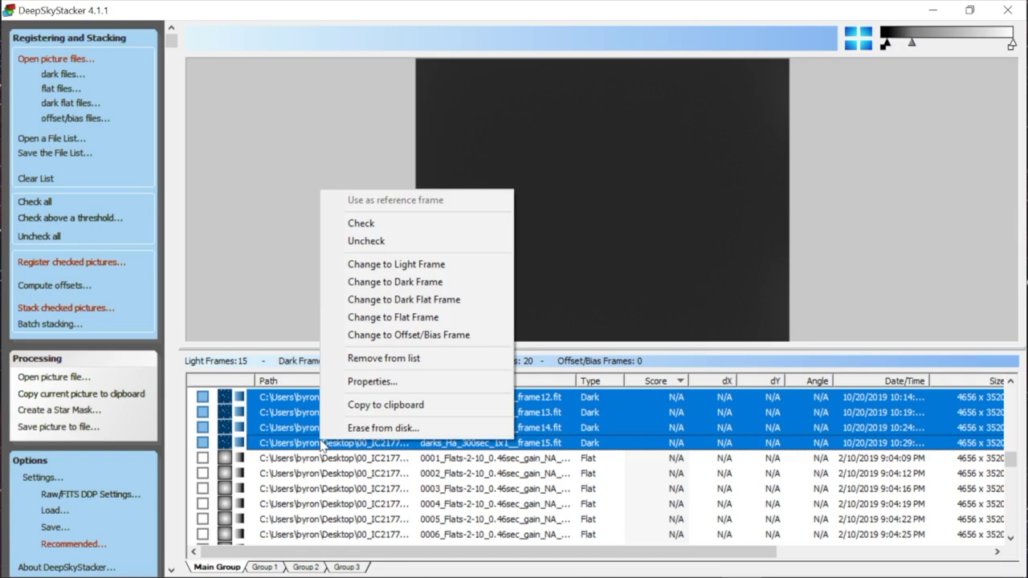
pyautogui.click(365, 224)
pyautogui.scroll(1, 390, 474)
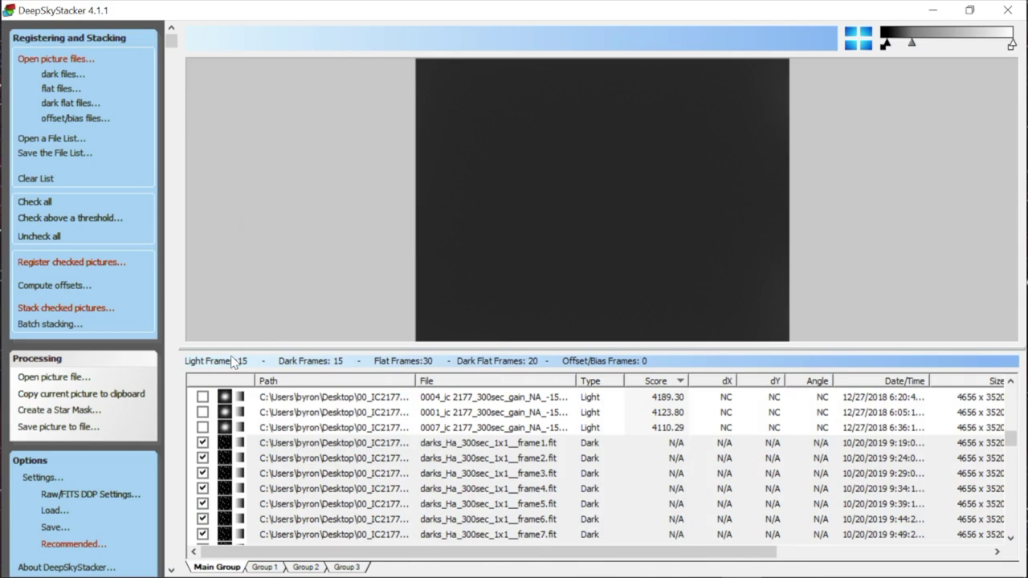
pyautogui.click(312, 567)
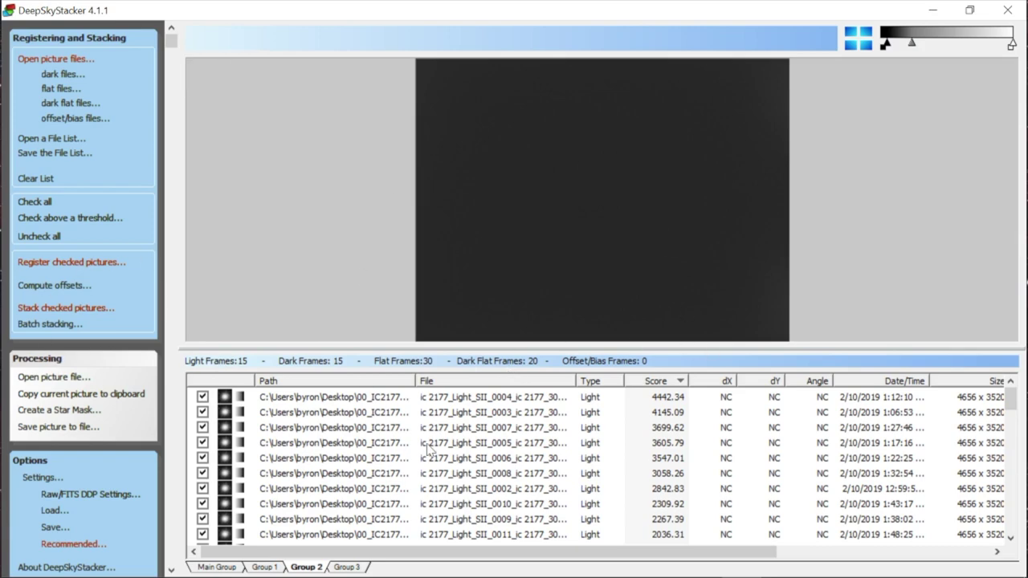
# - Look over the Main Group and SII lists and close the registration settings without registering
pyautogui.scroll(-10, 430, 453)
pyautogui.scroll(-3, 430, 452)
pyautogui.scroll(20, 430, 452)
pyautogui.click(222, 570)
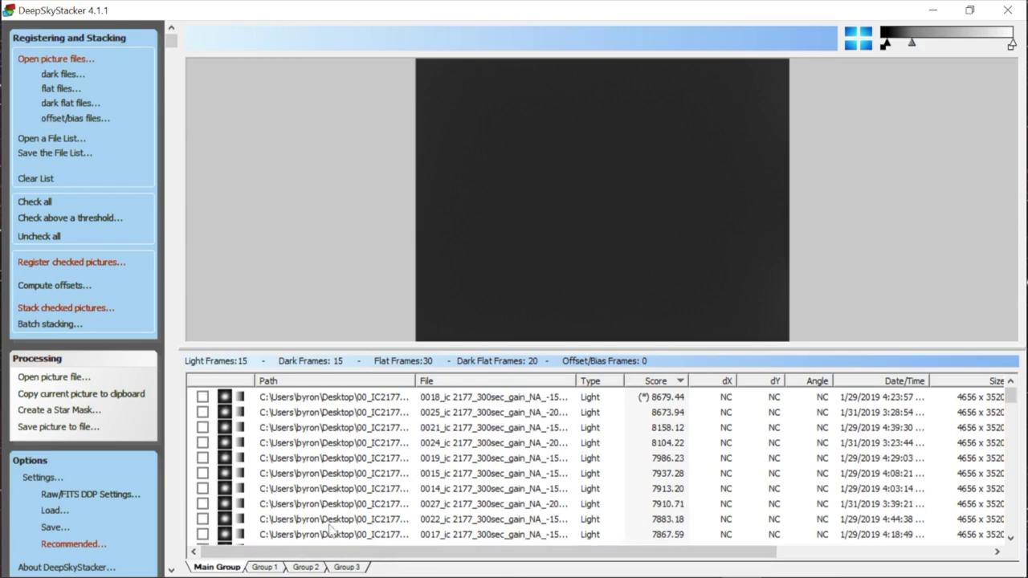
pyautogui.click(314, 569)
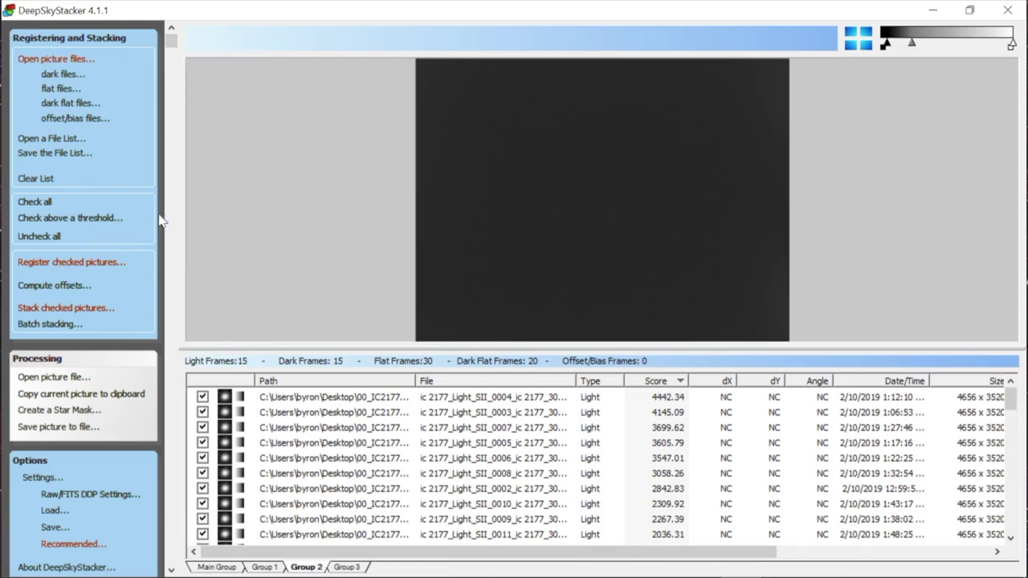
pyautogui.click(72, 266)
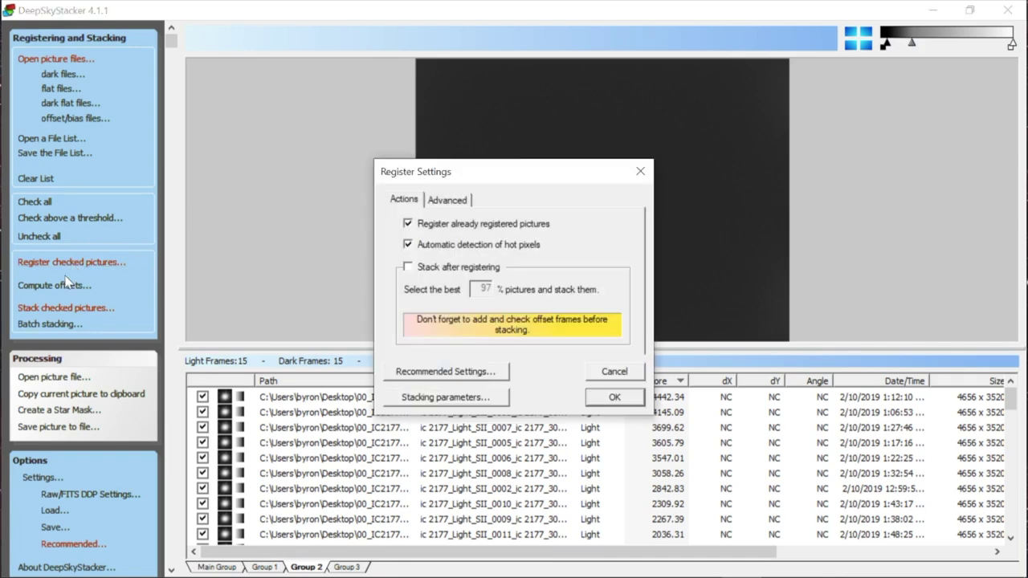
pyautogui.click(637, 371)
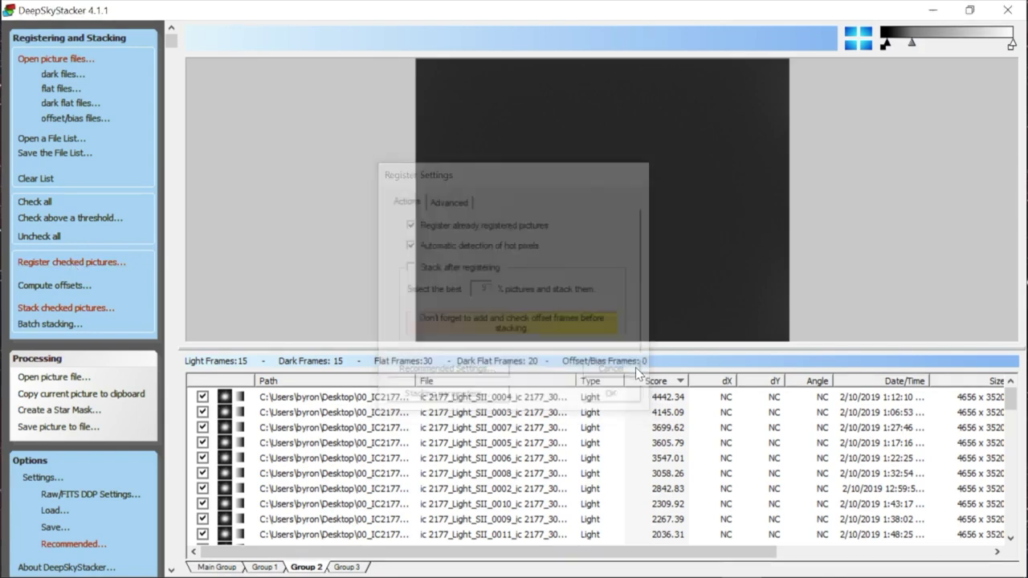
# - Review Stacking Steps for 15 lights, 15 darks, 30 flats, 20 dark flats and stack the SII frames
pyautogui.click(68, 307)
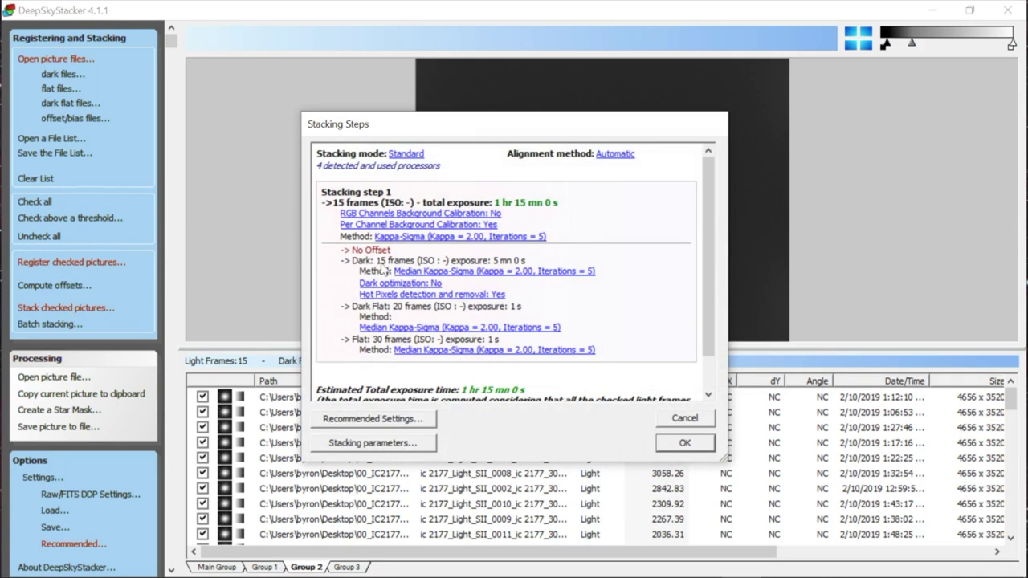
pyautogui.scroll(-1, 392, 265)
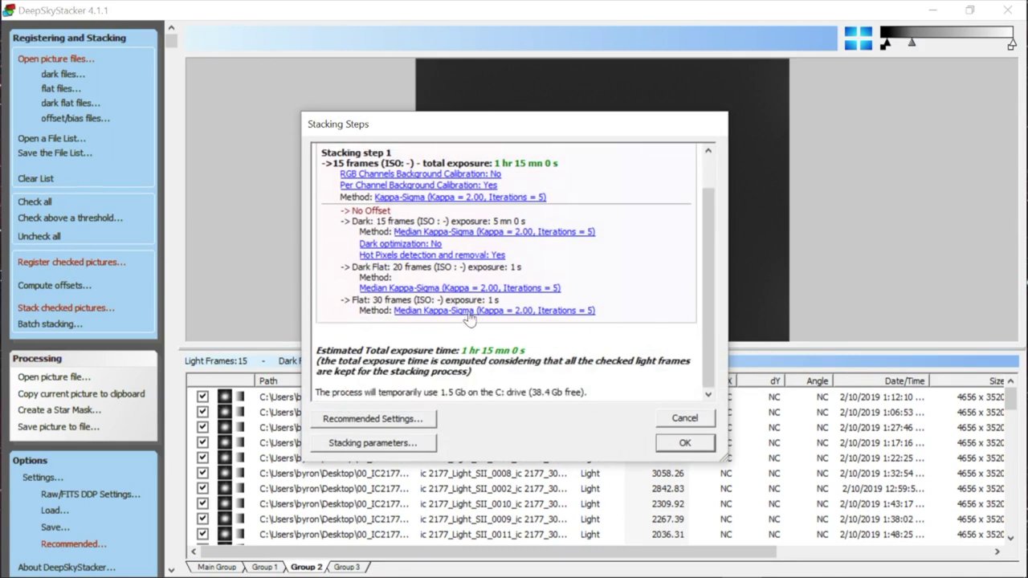
pyautogui.scroll(1, 469, 316)
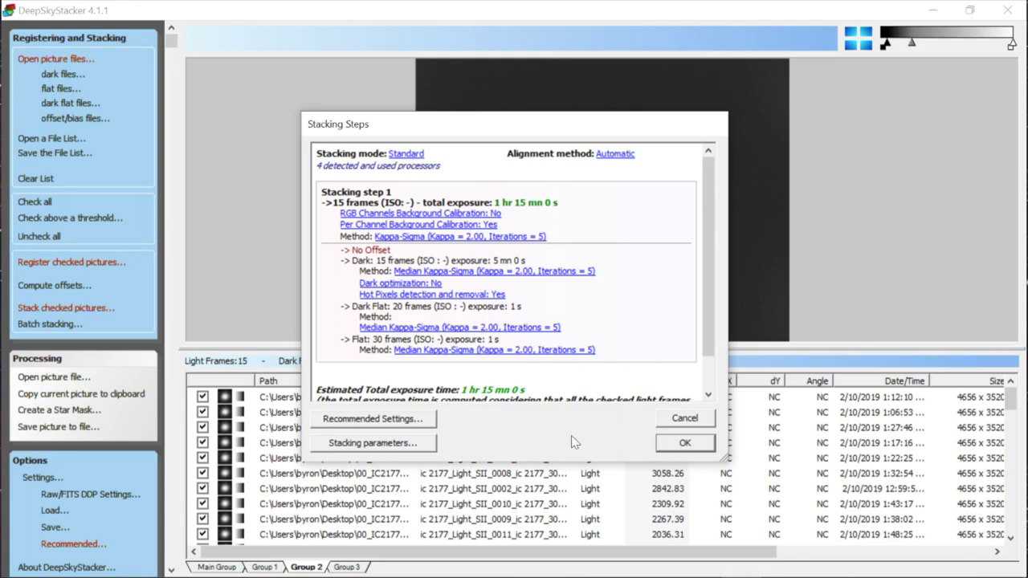
pyautogui.click(687, 445)
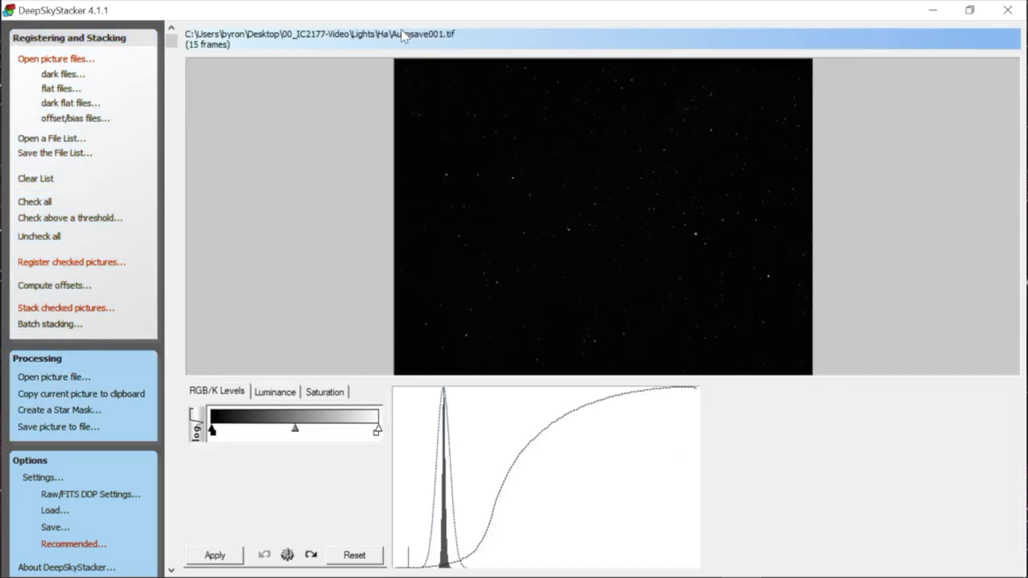
# - Save the stacked SII image to the Desktop as SII-Final.TIF
pyautogui.click(53, 429)
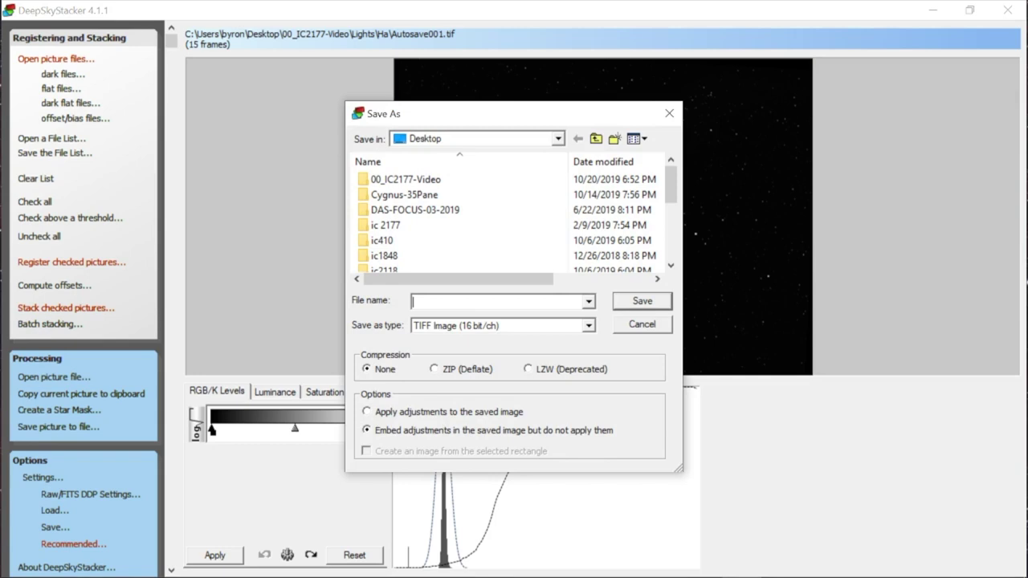
pyautogui.write('SII-Final')
pyautogui.click(640, 299)
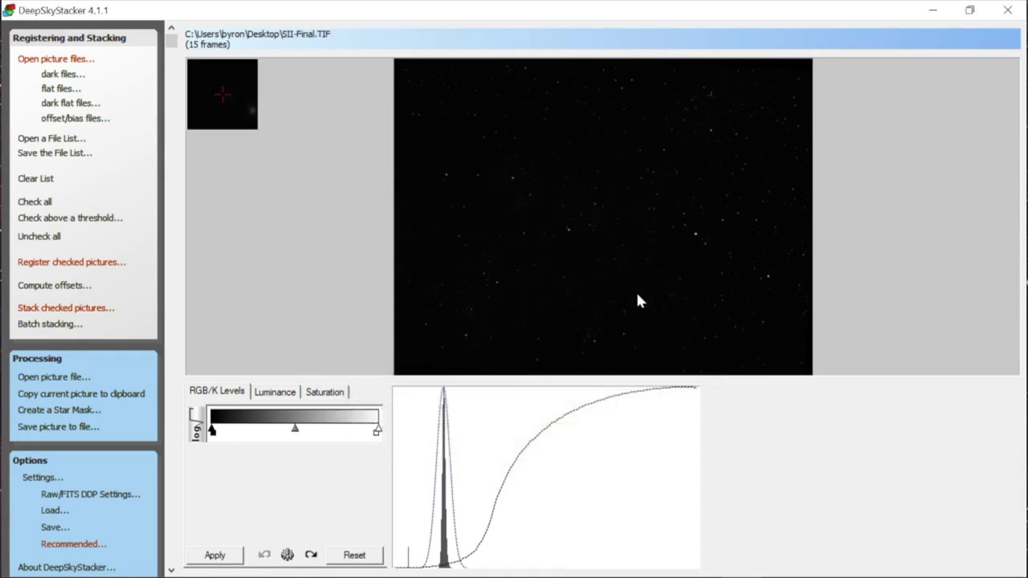
# - Minimize DeepSkyStacker and move the SII-Final.TIF icon just below O3-final.TIF
pyautogui.click(931, 10)
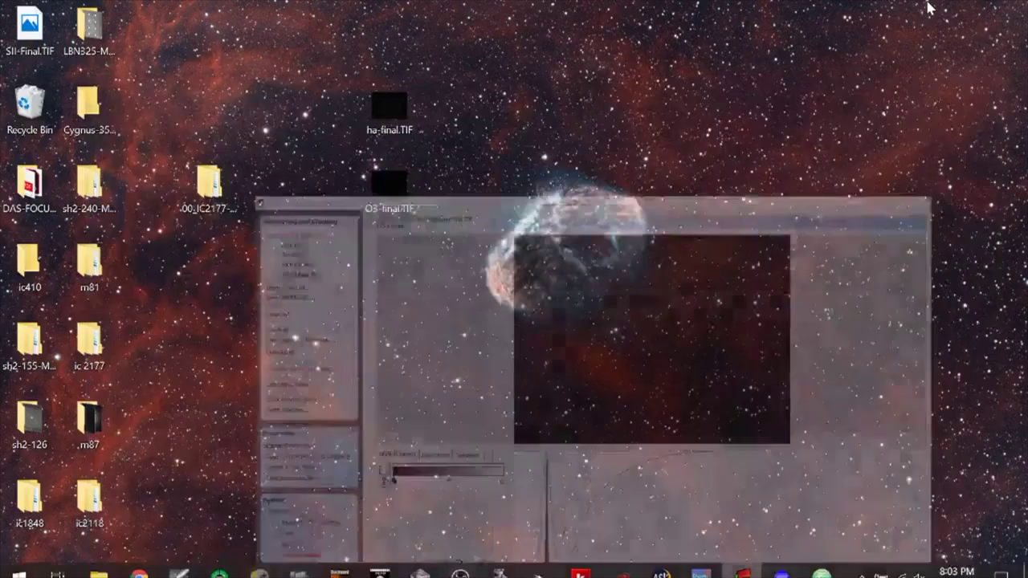
pyautogui.moveTo(34, 32); pyautogui.dragTo(393, 253)
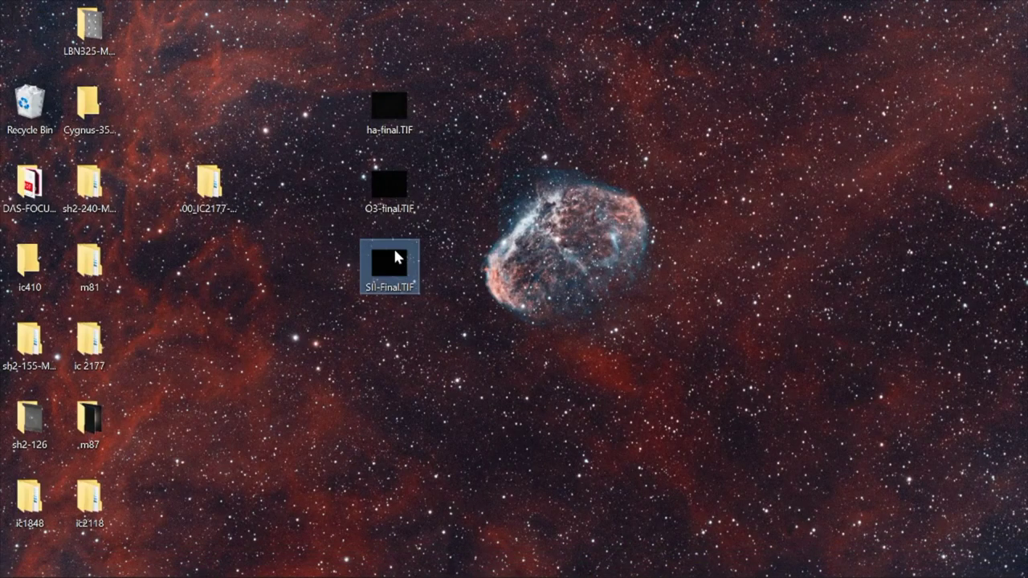
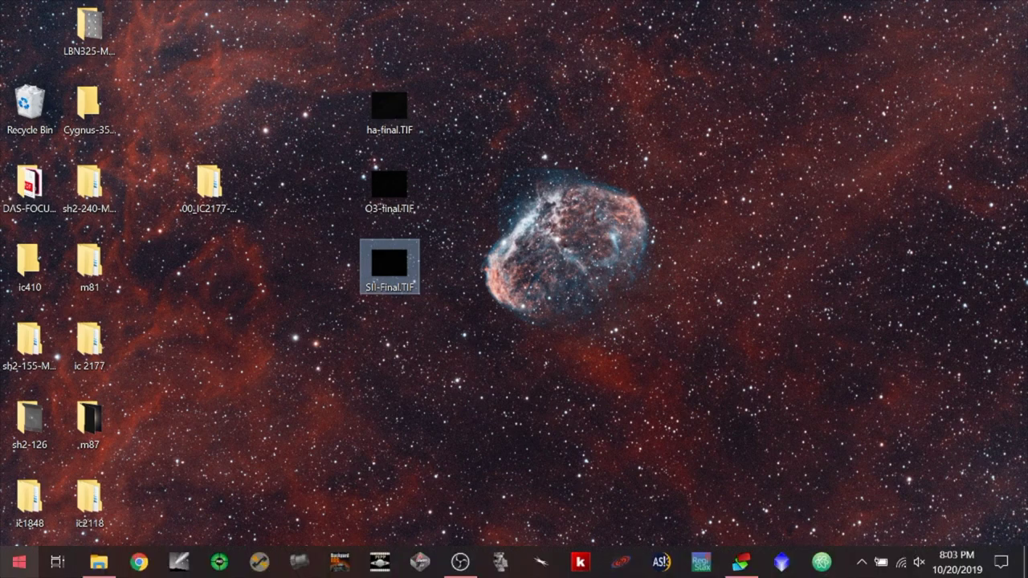
# - Search 'gimp' from the Windows Start menu and launch GIMP 2.10.8
pyautogui.click(17, 566)
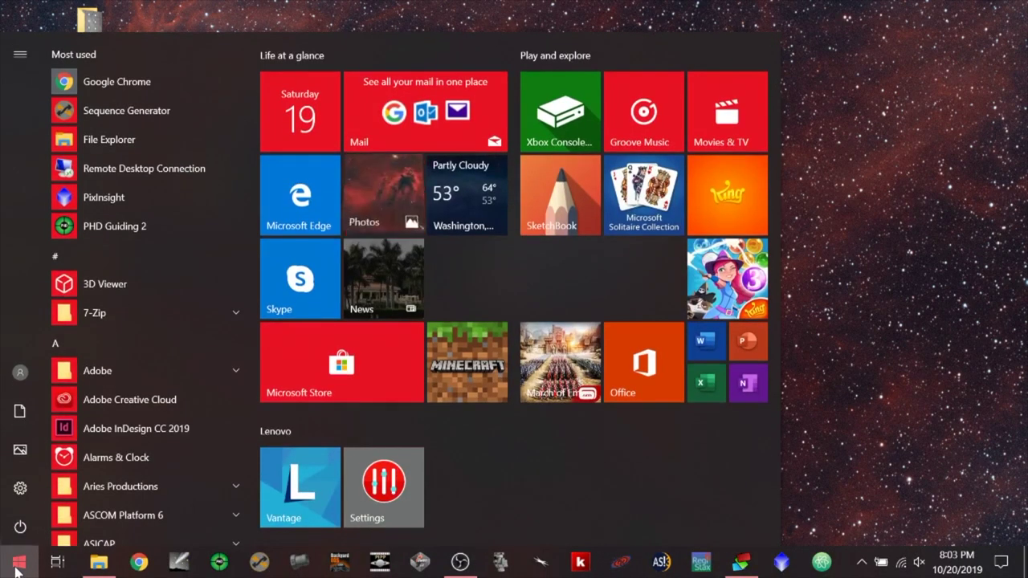
pyautogui.write('gimp')
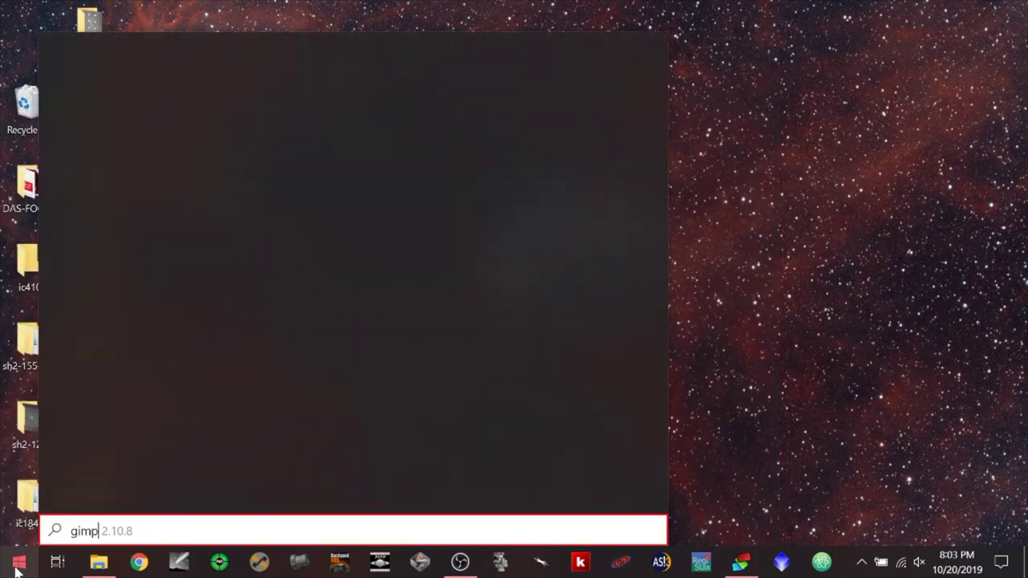
pyautogui.press('Return')
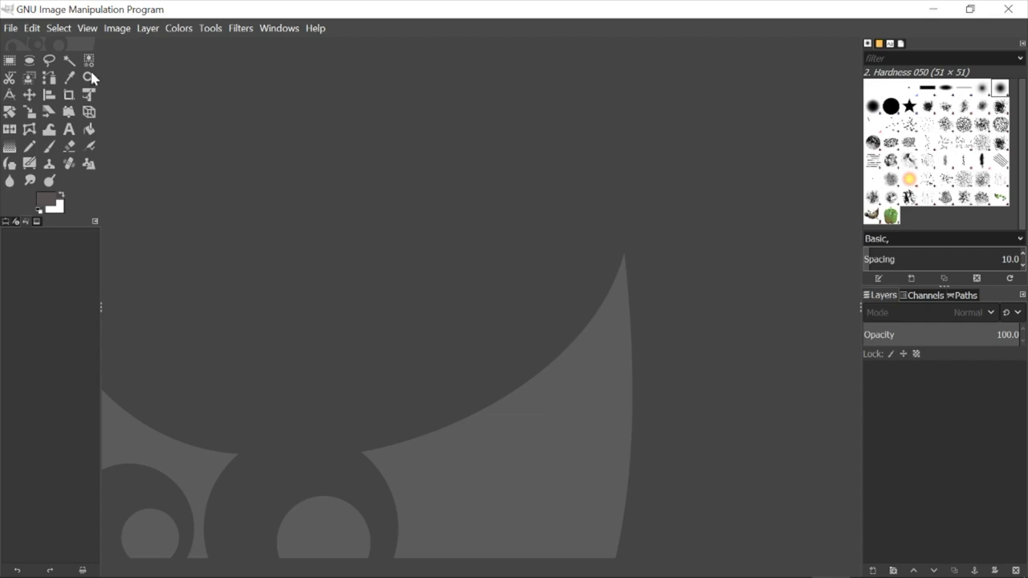
# - Open ha-final.TIF, O3-final.TIF and SII-Final.TIF from the Desktop as layers of one image
pyautogui.click(12, 30)
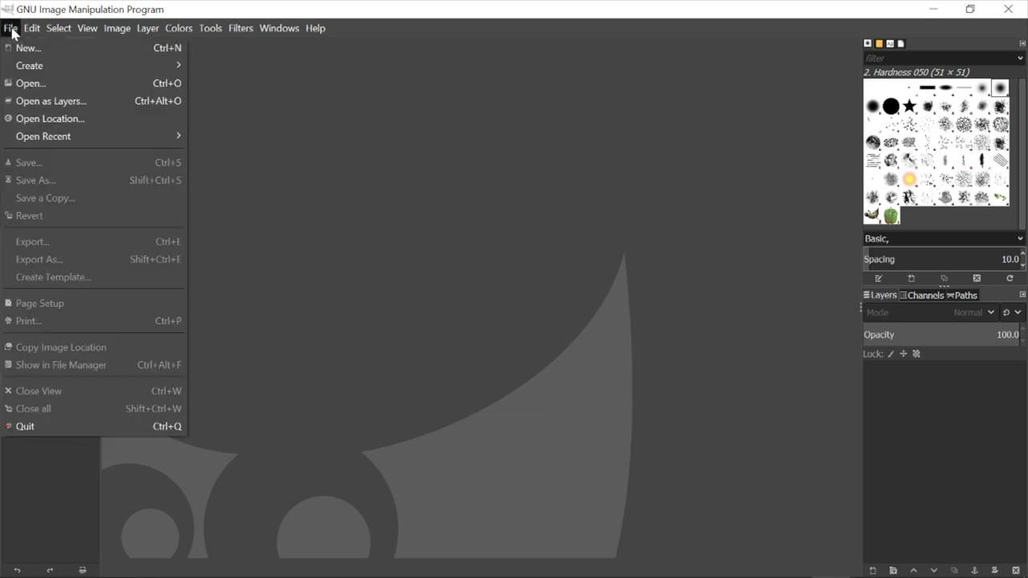
pyautogui.click(24, 102)
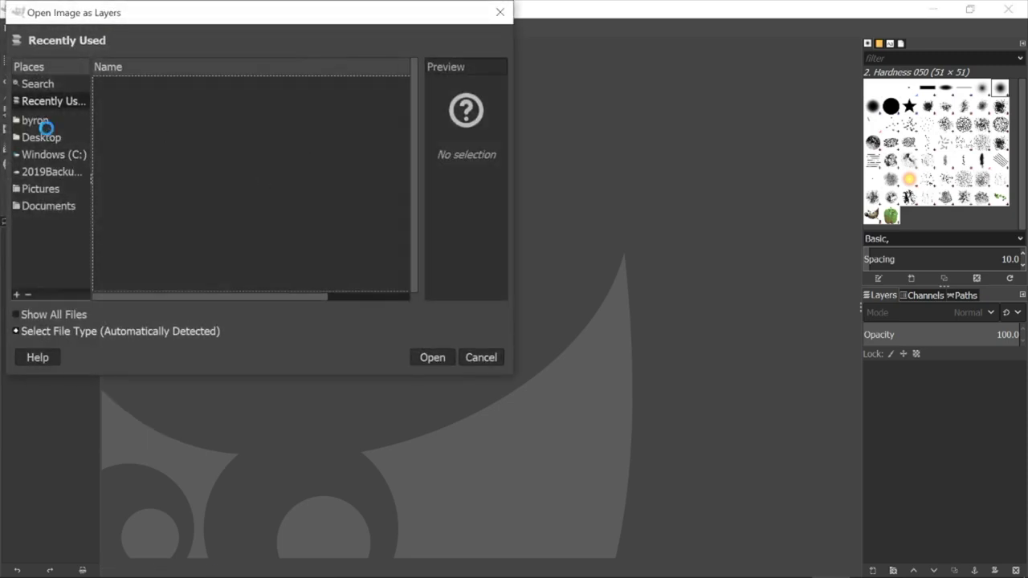
pyautogui.click(51, 137)
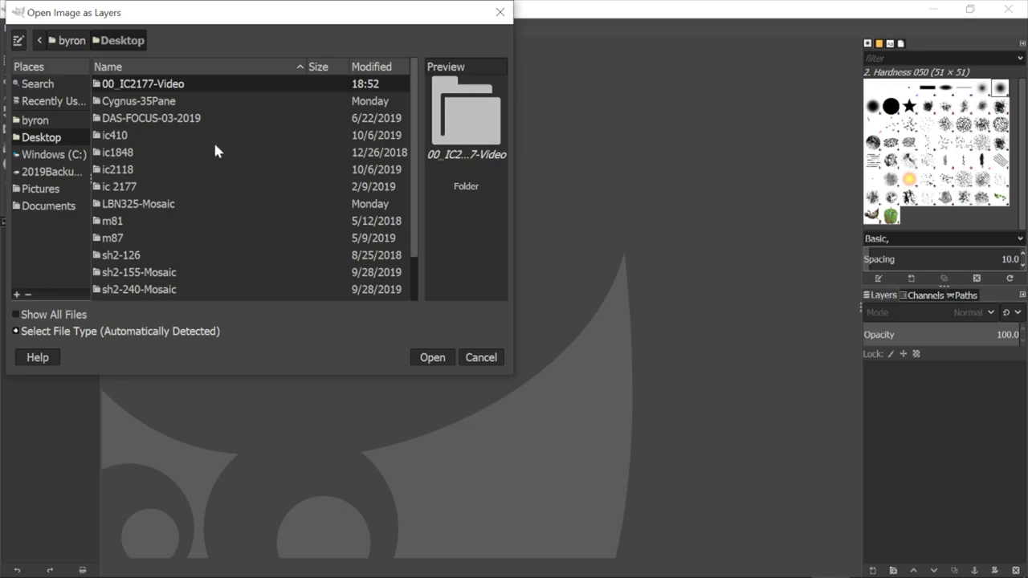
pyautogui.scroll(-1, 215, 150)
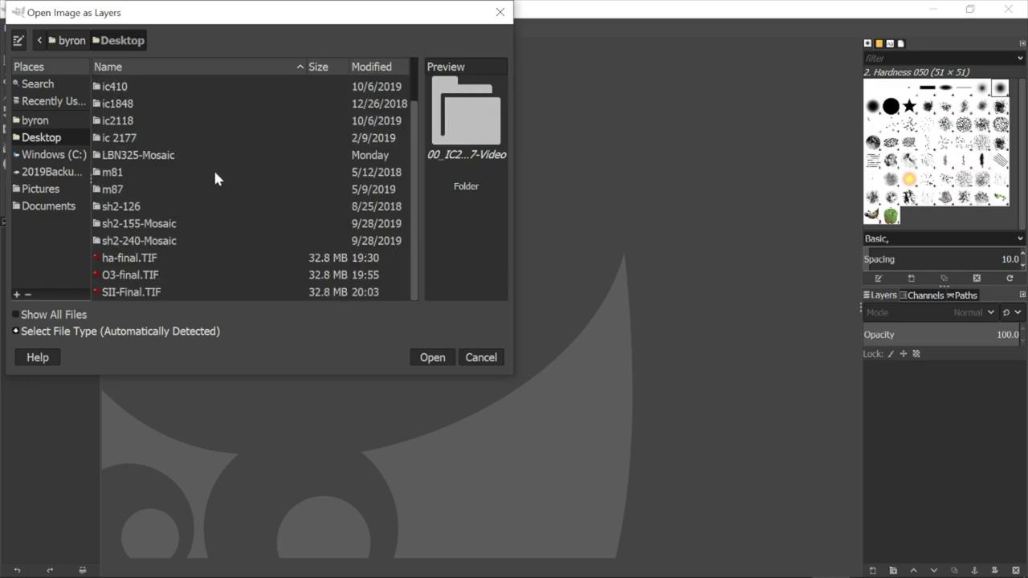
pyautogui.click(175, 258)
pyautogui.keyDown('shift'); pyautogui.click(174, 291); pyautogui.keyUp('shift')
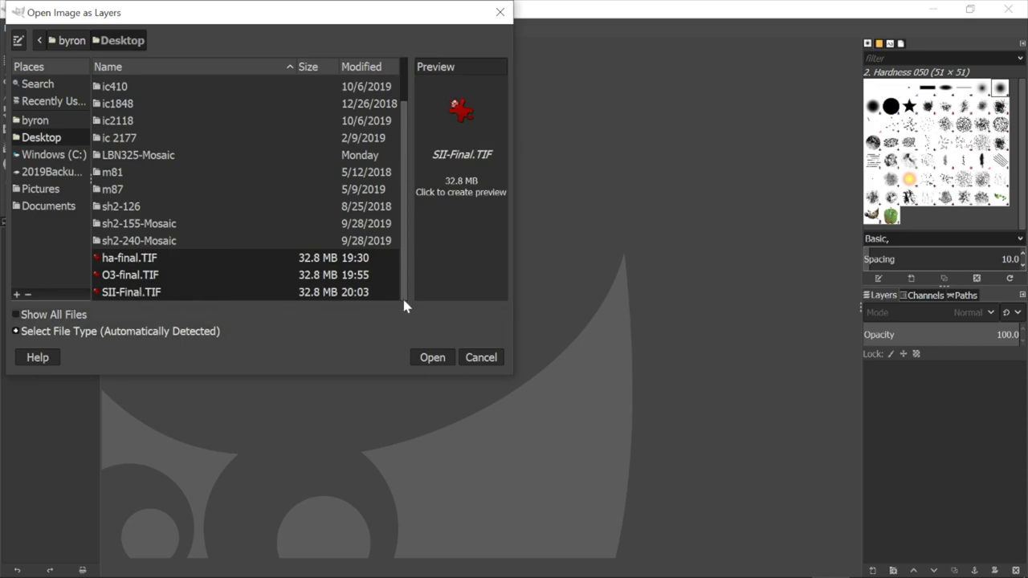
pyautogui.click(436, 358)
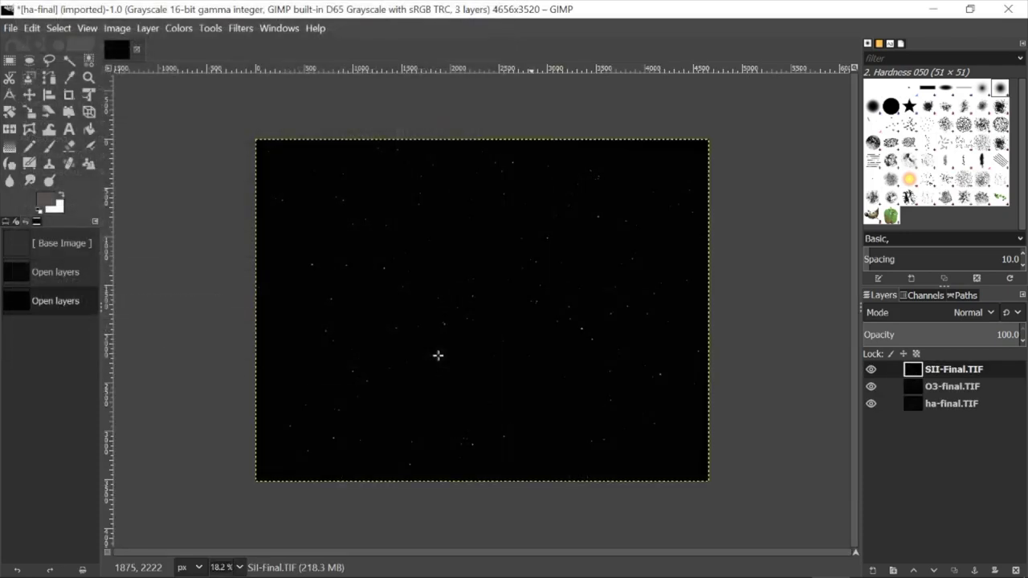
# - Make ha-final.TIF the active layer and hide the O3-final and SII-Final layers
pyautogui.click(928, 410)
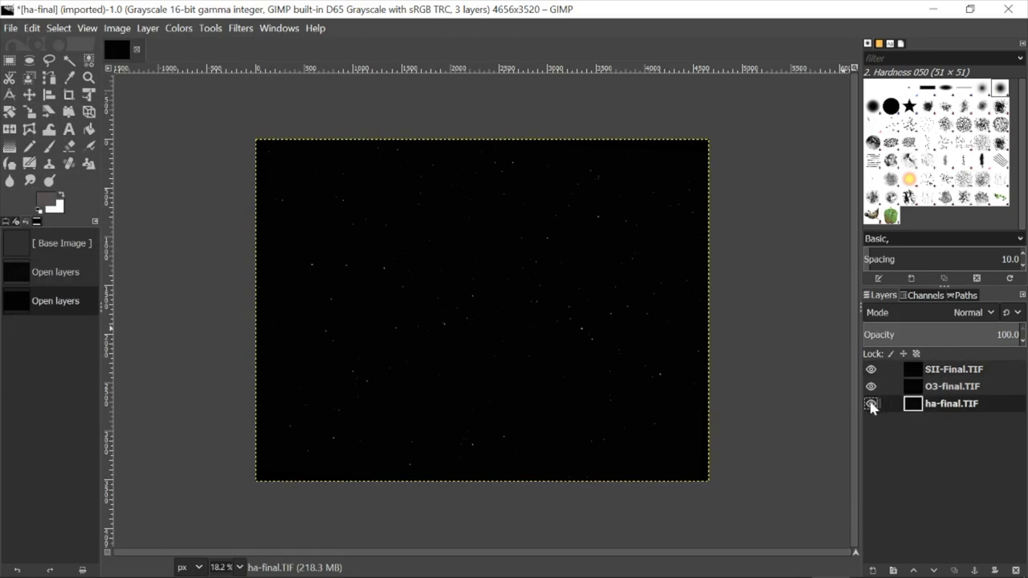
pyautogui.click(871, 387)
pyautogui.click(871, 371)
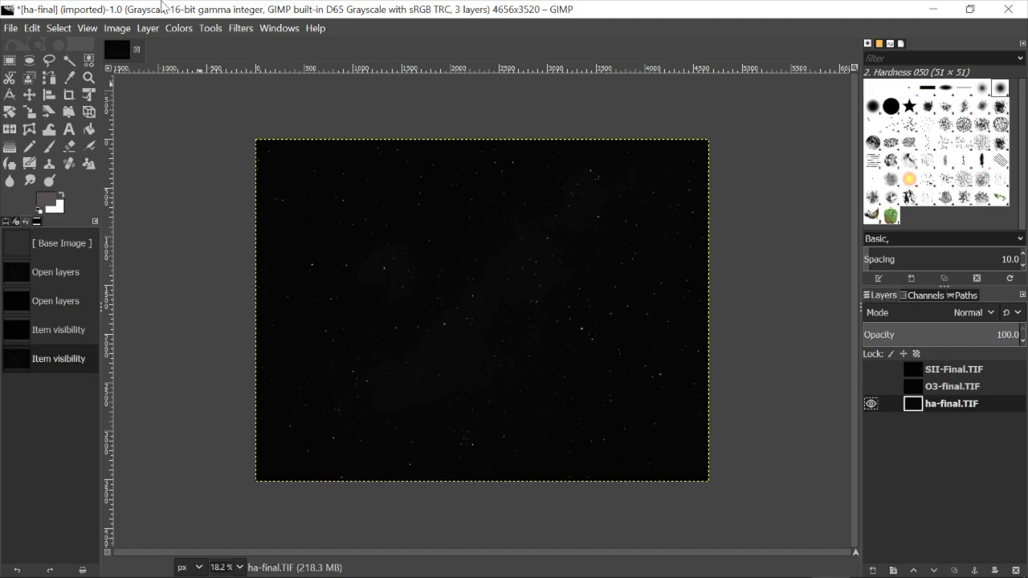
pyautogui.click(180, 30)
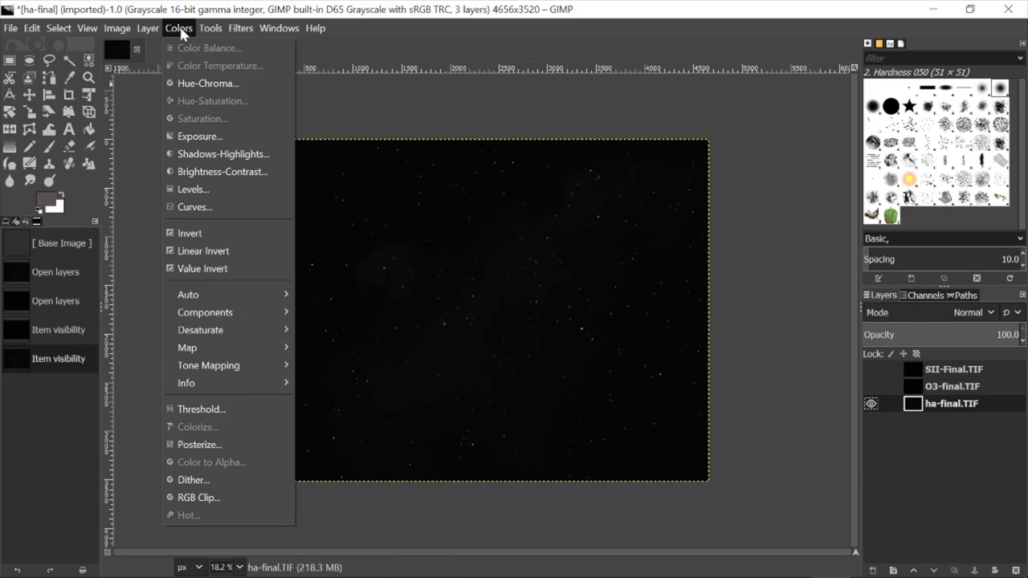
# - Stretch ha-final with Levels: gamma 3.23, then black point 25.66 with lifted midtones, reapplied once
pyautogui.click(199, 190)
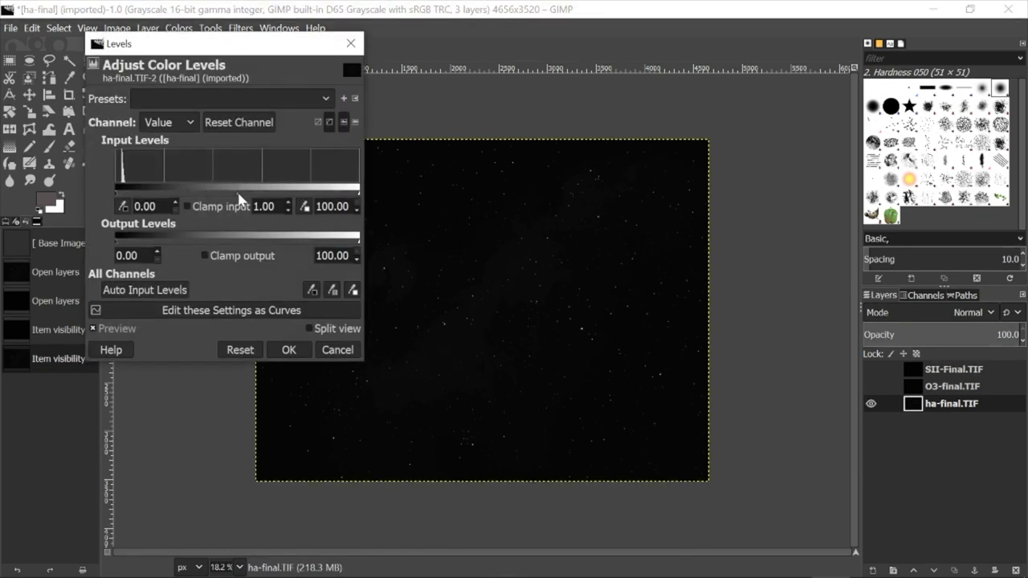
pyautogui.moveTo(237, 196); pyautogui.dragTo(175, 194)
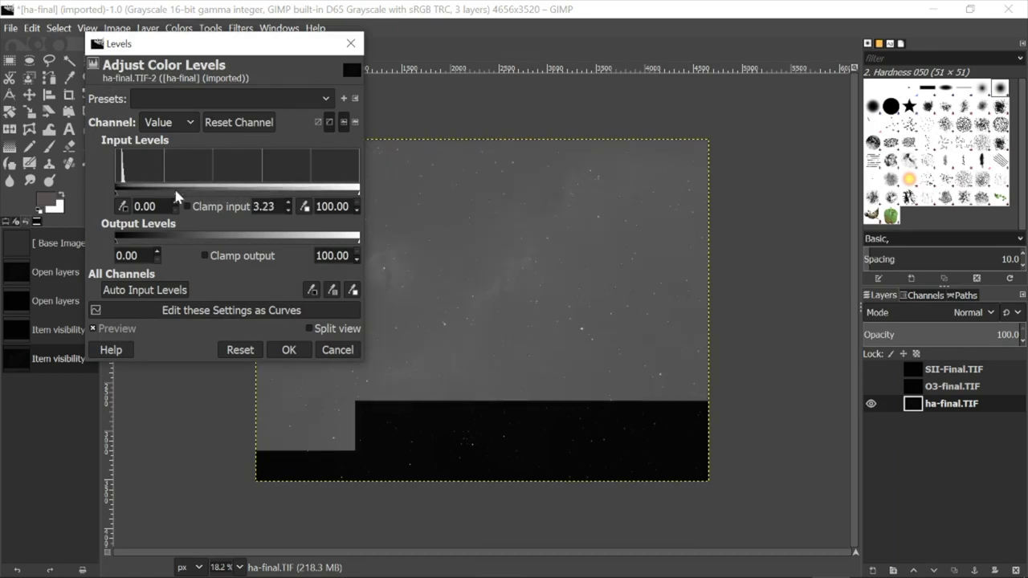
pyautogui.click(287, 350)
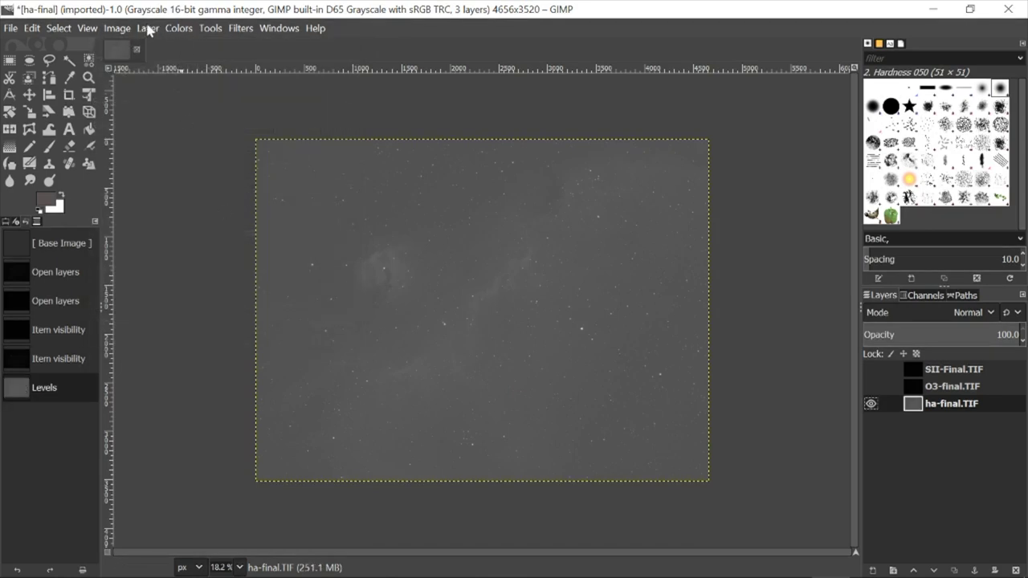
pyautogui.click(175, 27)
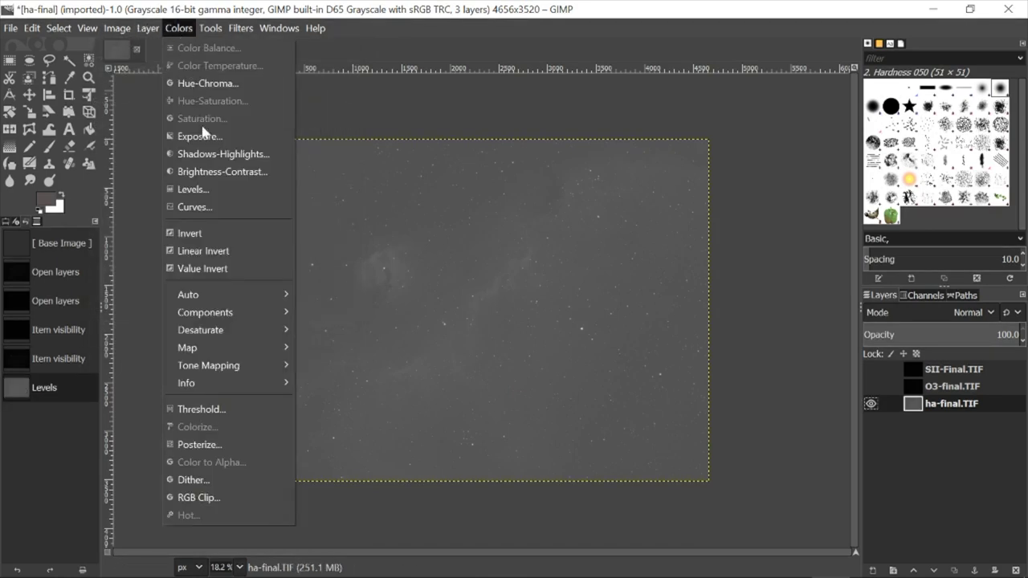
pyautogui.click(201, 189)
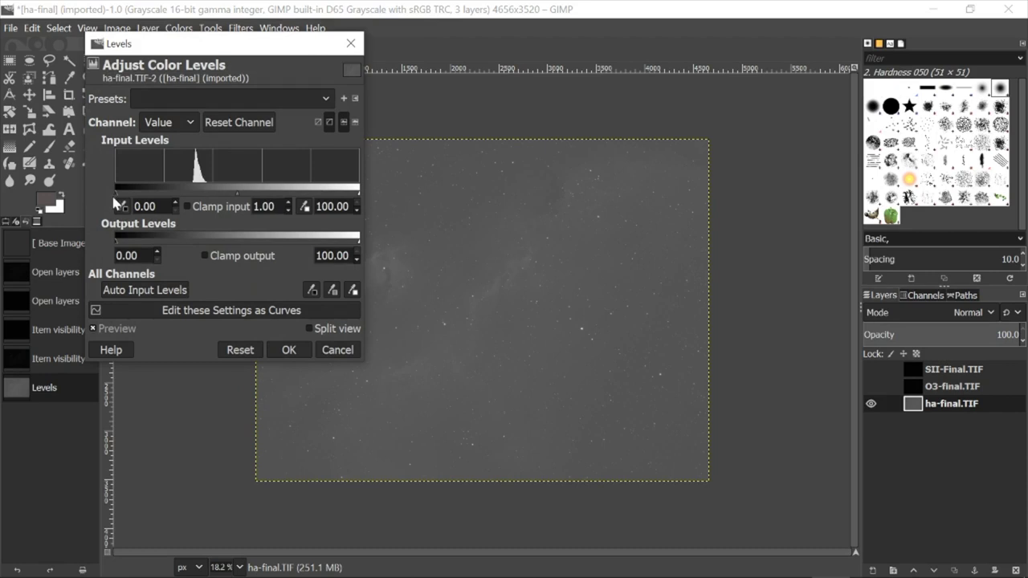
pyautogui.moveTo(117, 193); pyautogui.dragTo(177, 189)
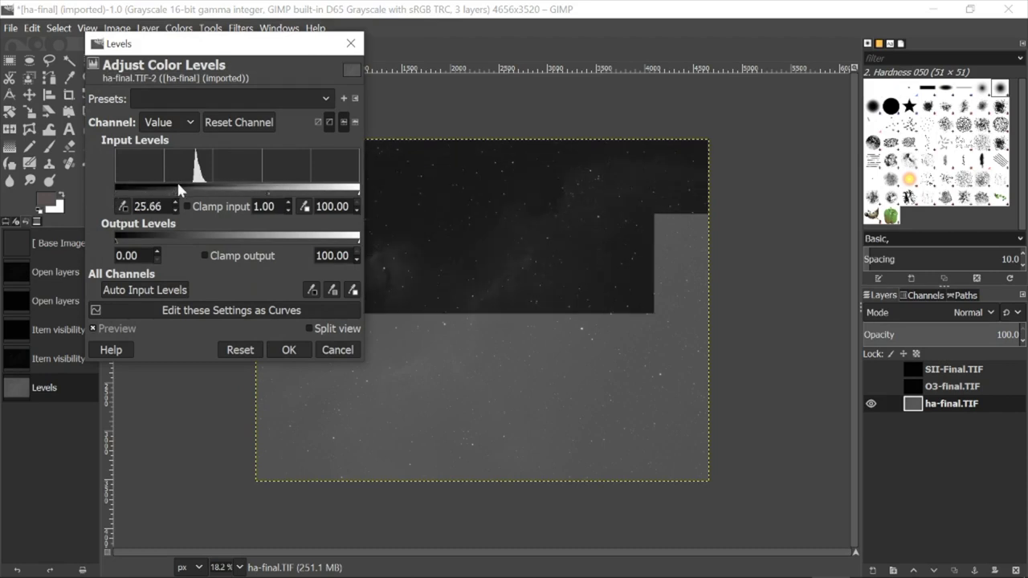
pyautogui.moveTo(267, 195); pyautogui.dragTo(242, 197)
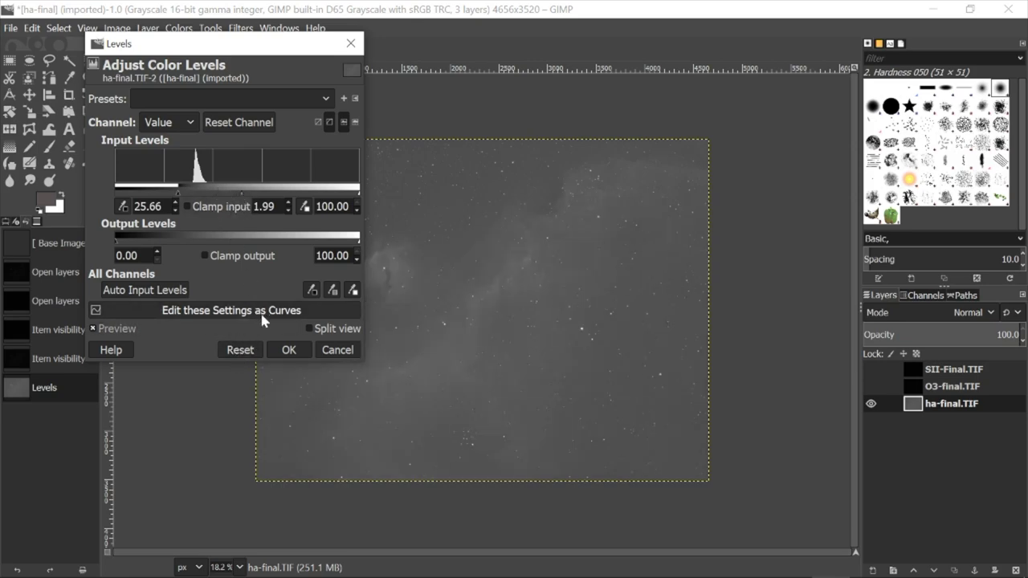
pyautogui.click(288, 350)
pyautogui.hotkey('shift', 'ctrl', 'f')
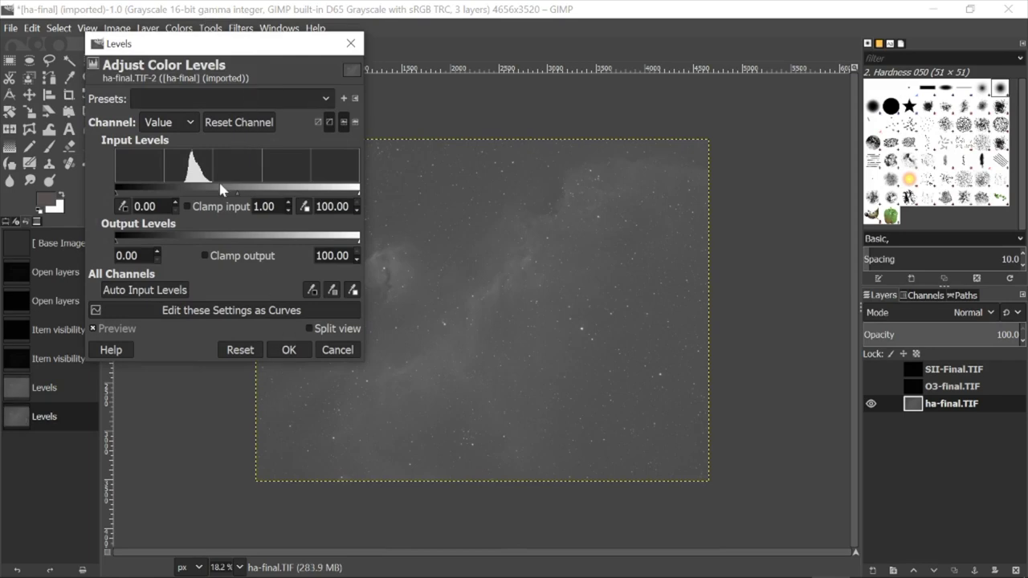
pyautogui.click(295, 345)
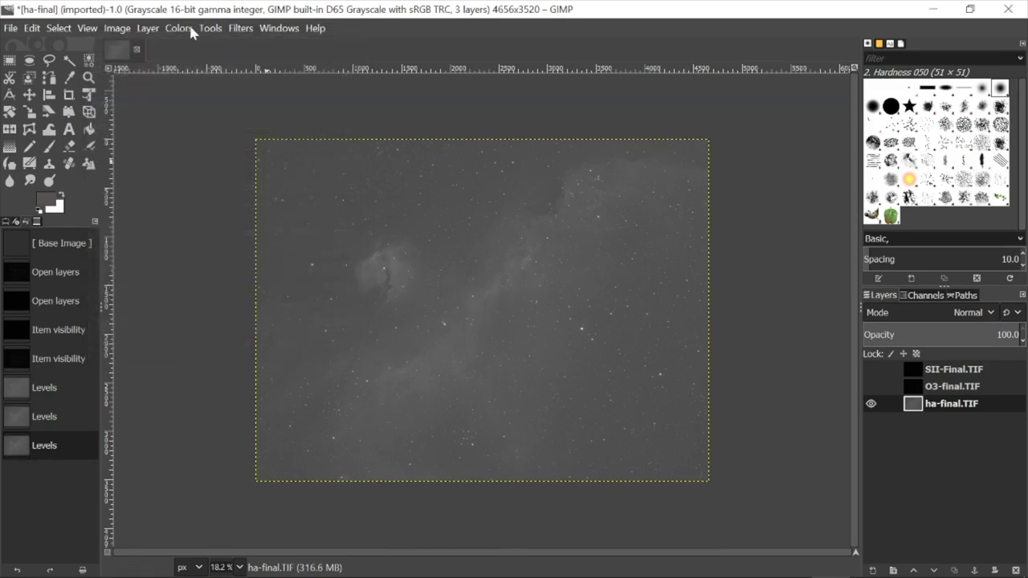
# - Apply another Levels pass to ha-final with black point 20.61 and gamma 1.87
pyautogui.click(185, 27)
pyautogui.click(190, 188)
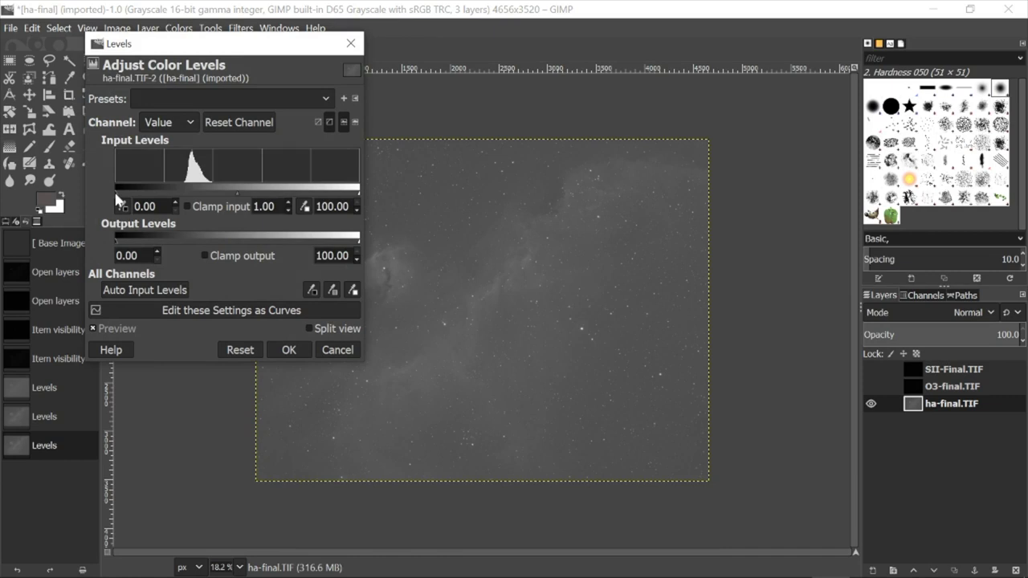
pyautogui.moveTo(115, 194); pyautogui.dragTo(166, 191)
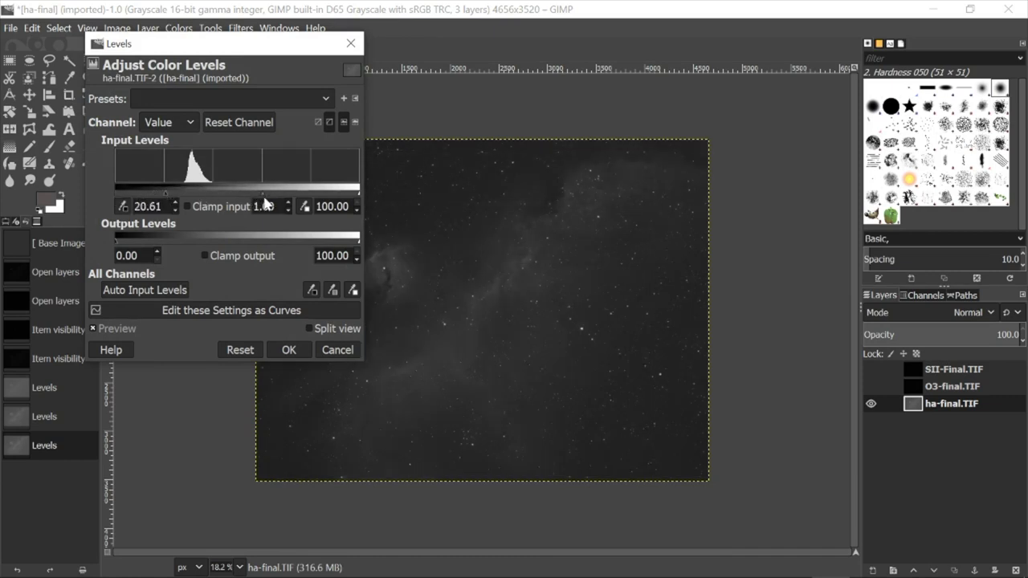
pyautogui.moveTo(263, 194); pyautogui.dragTo(238, 195)
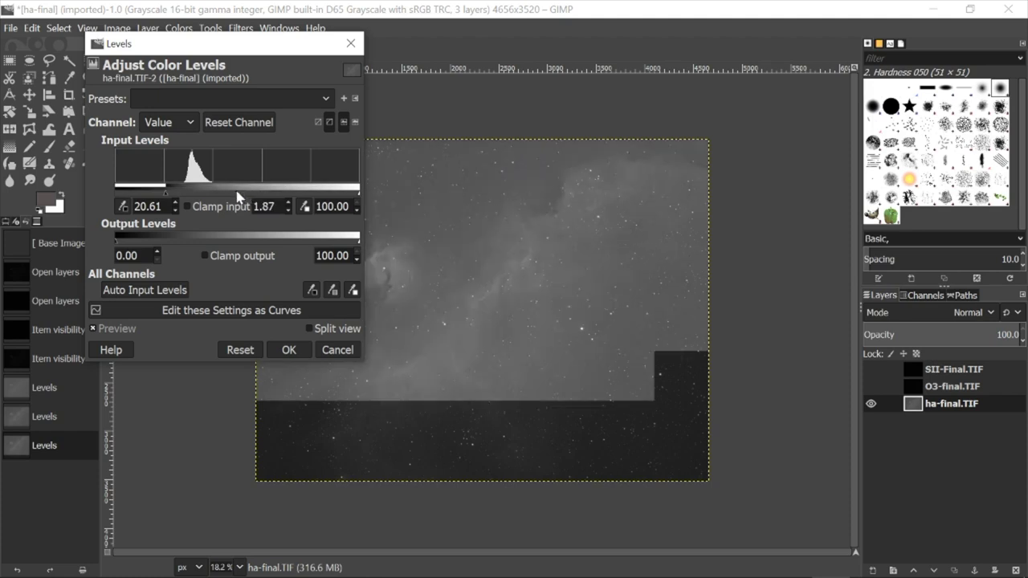
pyautogui.click(289, 350)
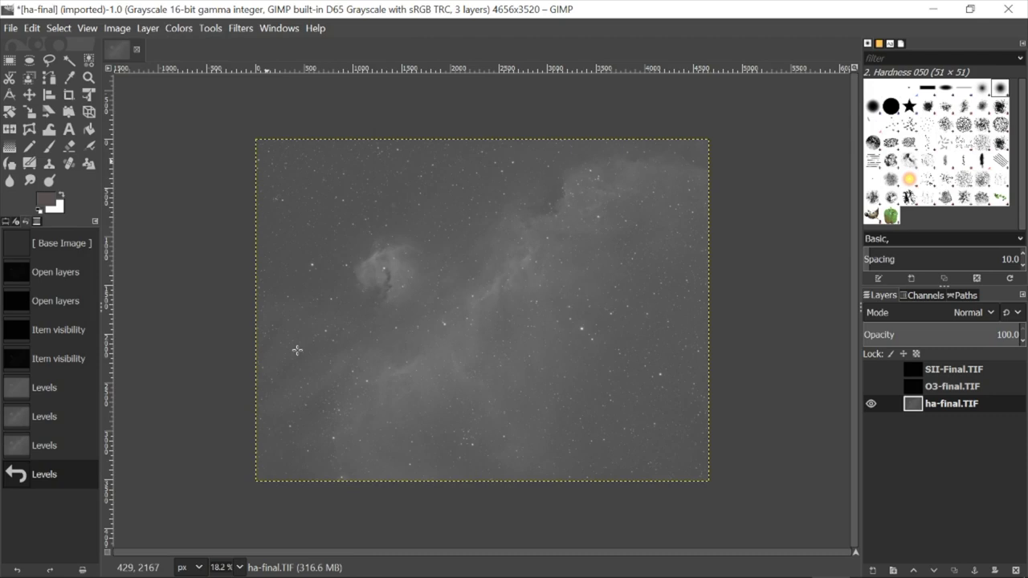
# - Apply Levels with black point 22.81 and gamma 1.48, then raise the black point again
pyautogui.click(178, 28)
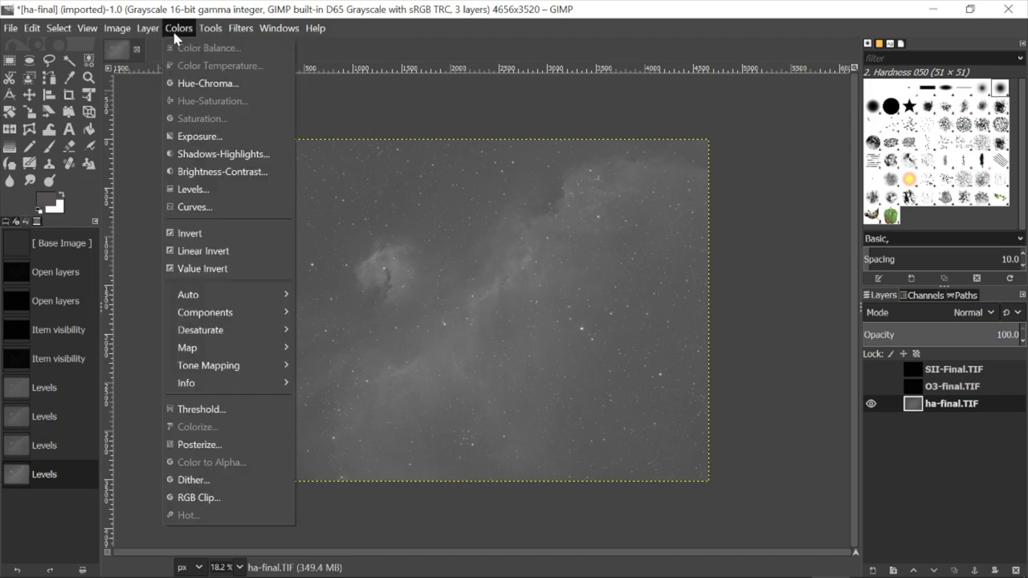
pyautogui.click(207, 188)
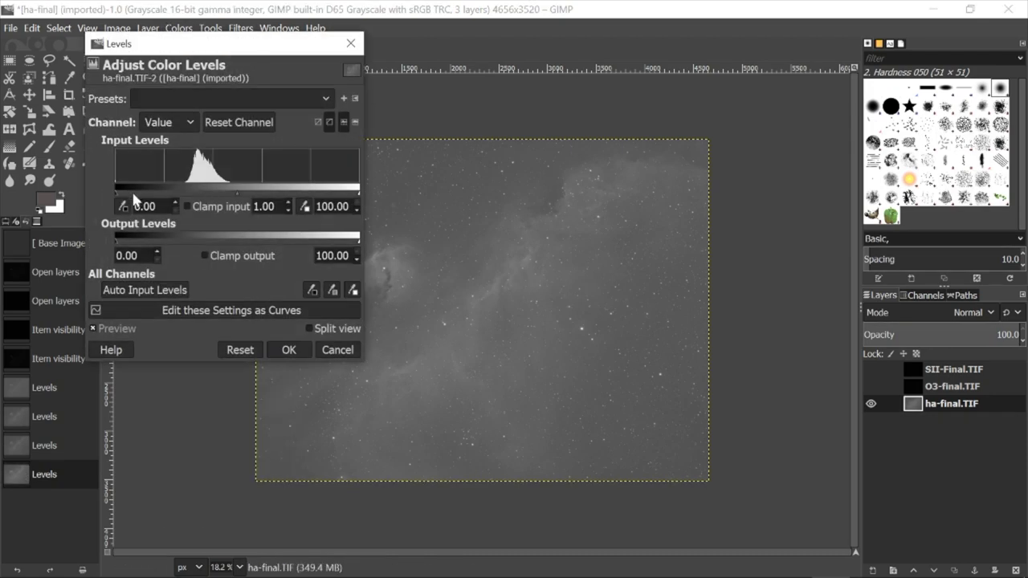
pyautogui.moveTo(135, 189); pyautogui.dragTo(170, 187)
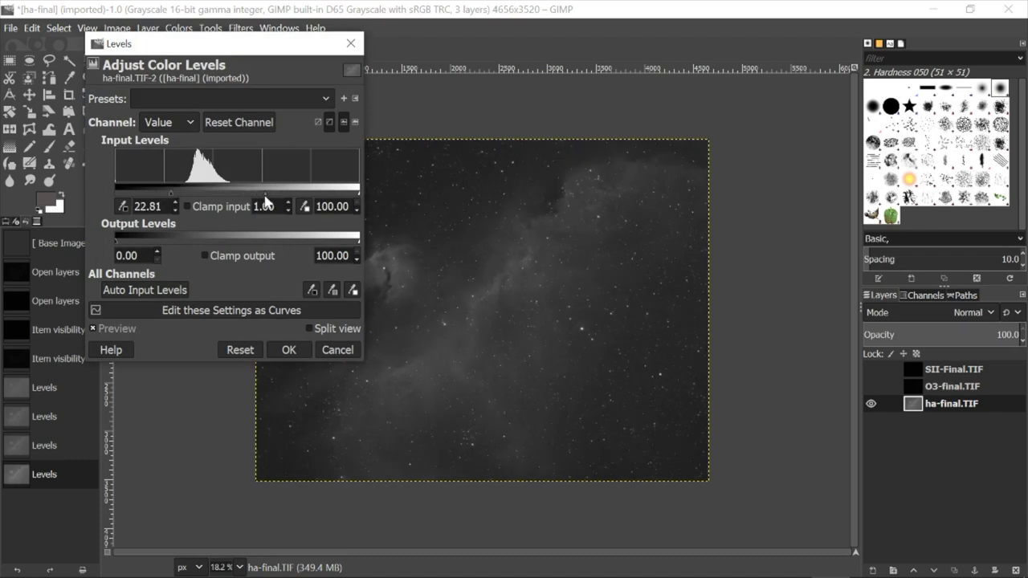
pyautogui.moveTo(266, 197); pyautogui.dragTo(251, 198)
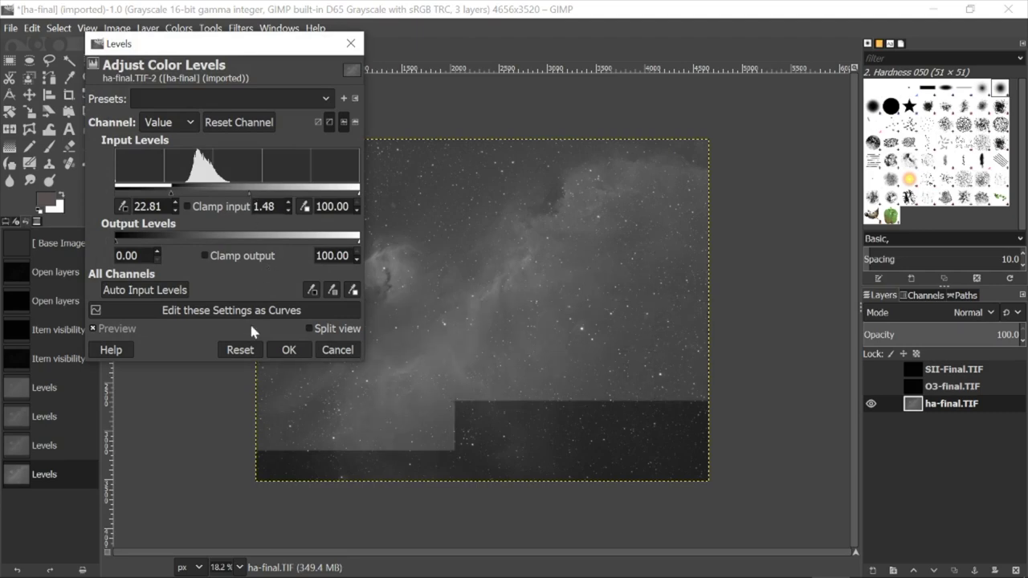
pyautogui.click(287, 351)
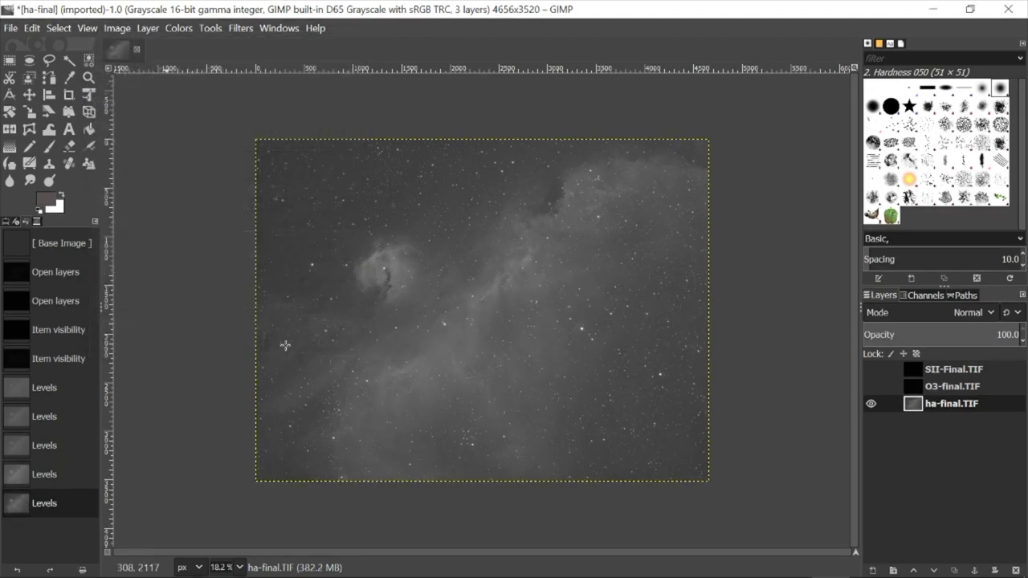
pyautogui.click(179, 28)
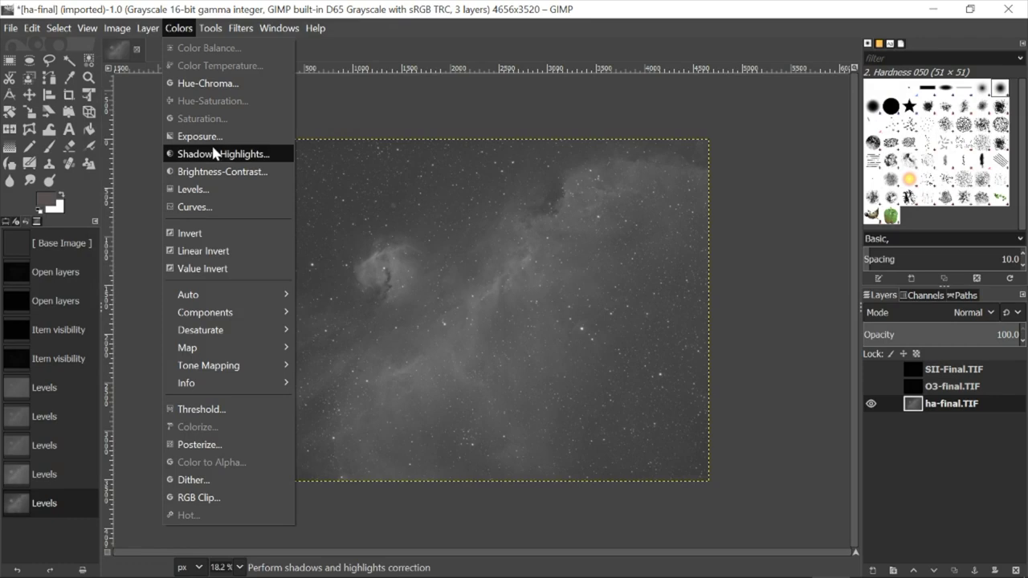
pyautogui.click(225, 190)
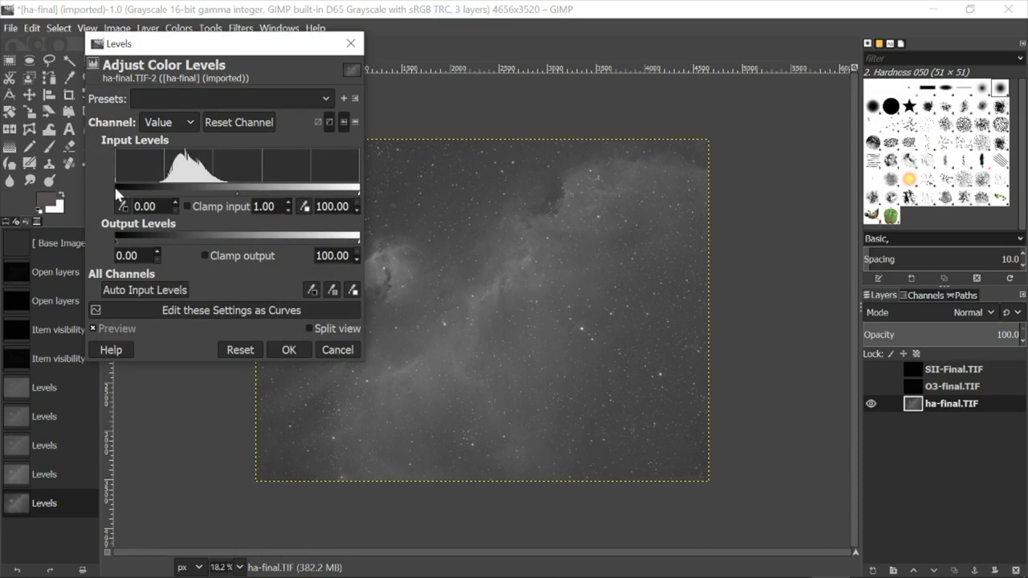
pyautogui.moveTo(117, 192); pyautogui.dragTo(144, 196)
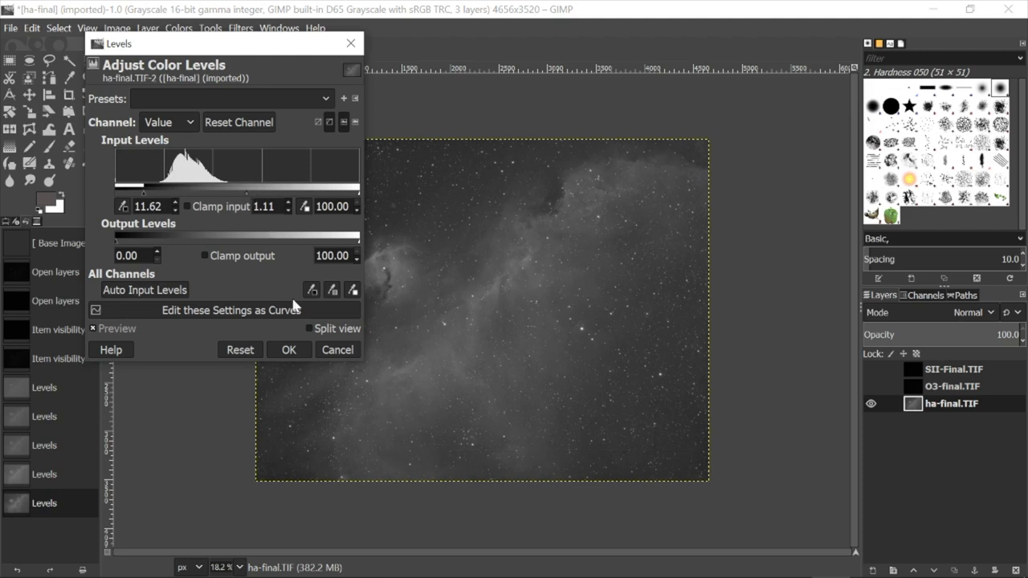
pyautogui.click(288, 350)
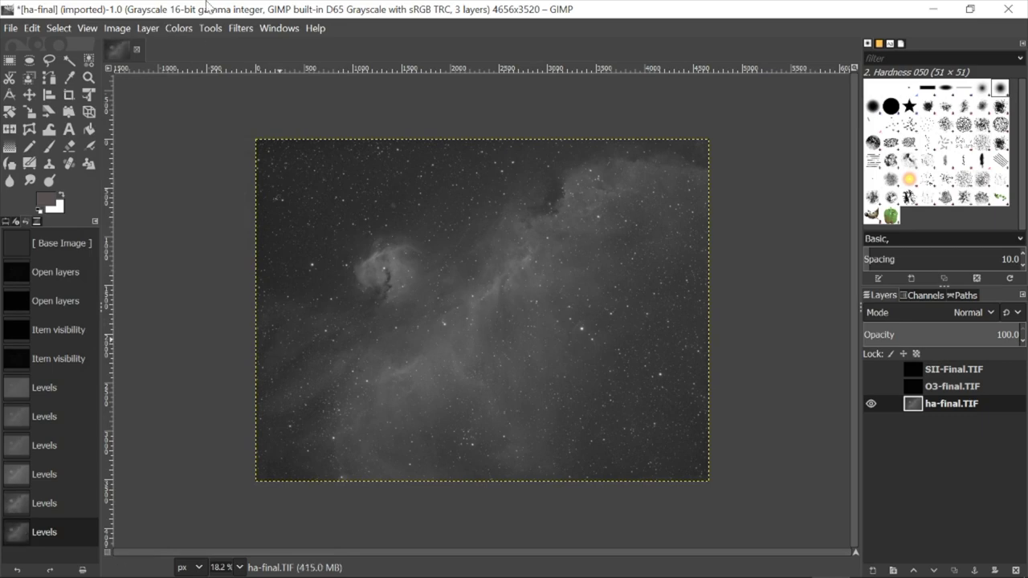
# - Apply two more Levels passes to Ha: black point 5.26 with lifted midtones, then 4.17
pyautogui.click(192, 28)
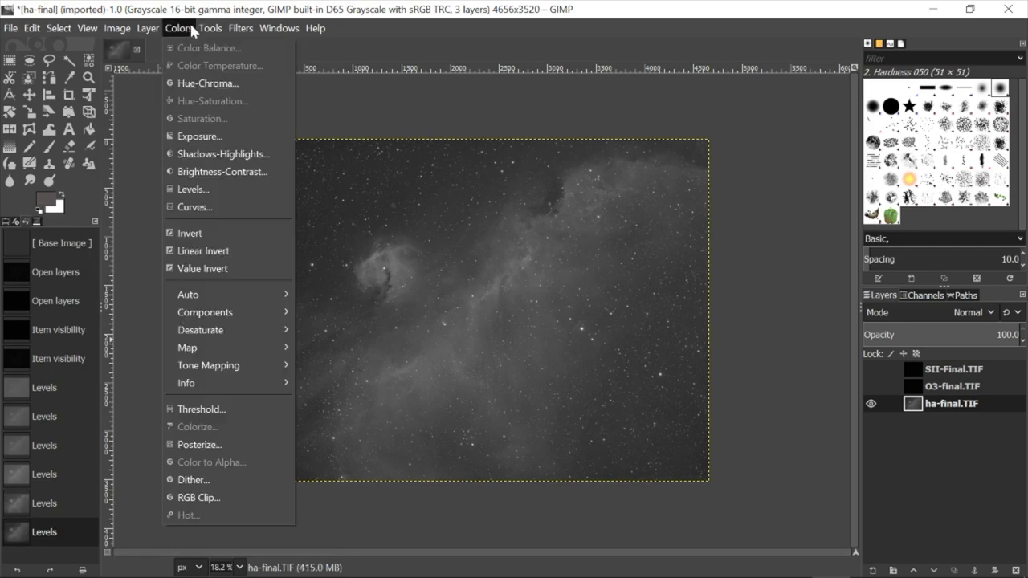
pyautogui.click(206, 190)
pyautogui.moveTo(117, 192); pyautogui.dragTo(137, 194)
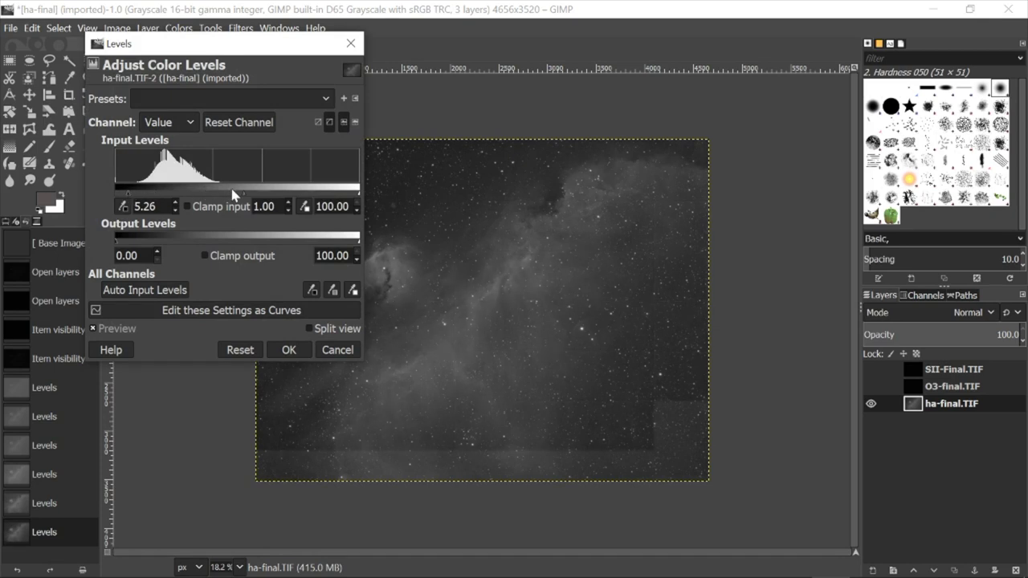
pyautogui.moveTo(245, 199); pyautogui.dragTo(234, 199)
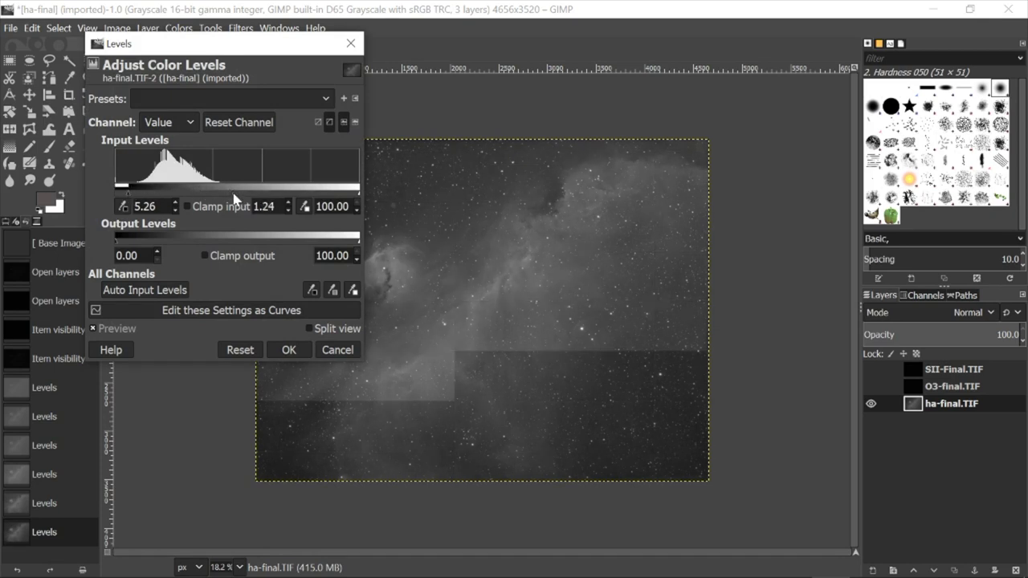
pyautogui.click(289, 351)
pyautogui.click(178, 28)
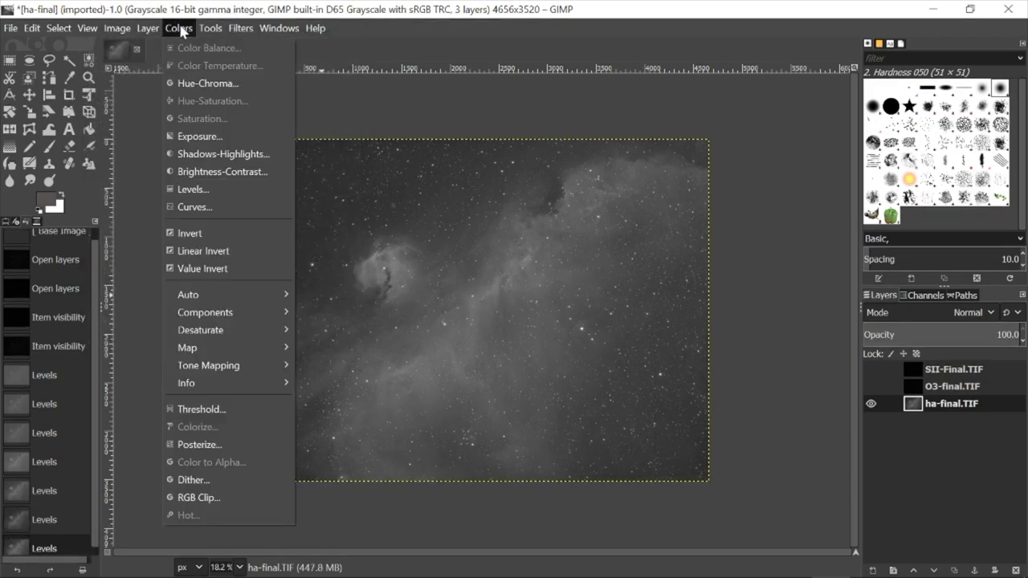
pyautogui.click(206, 191)
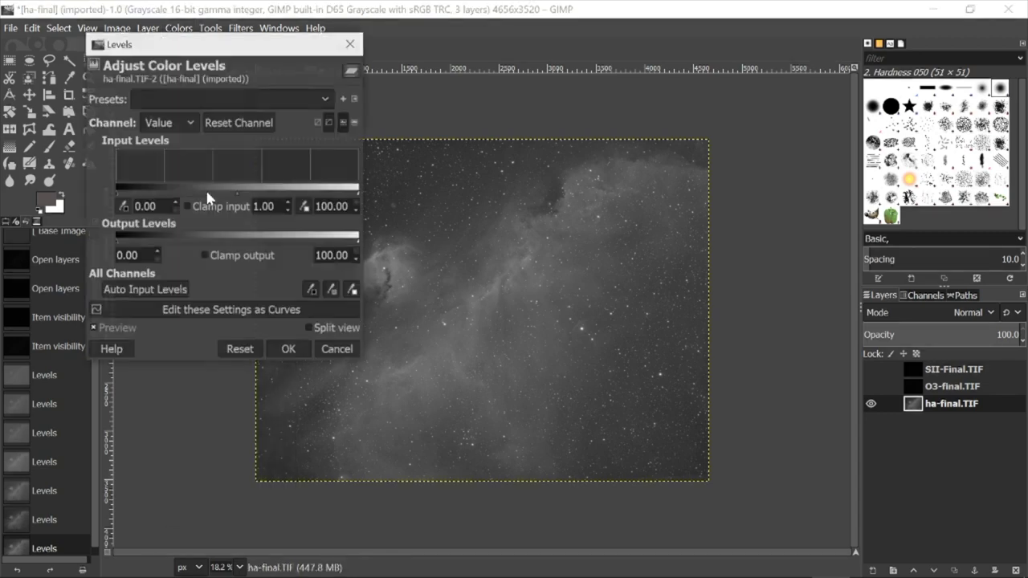
pyautogui.moveTo(116, 193); pyautogui.dragTo(125, 193)
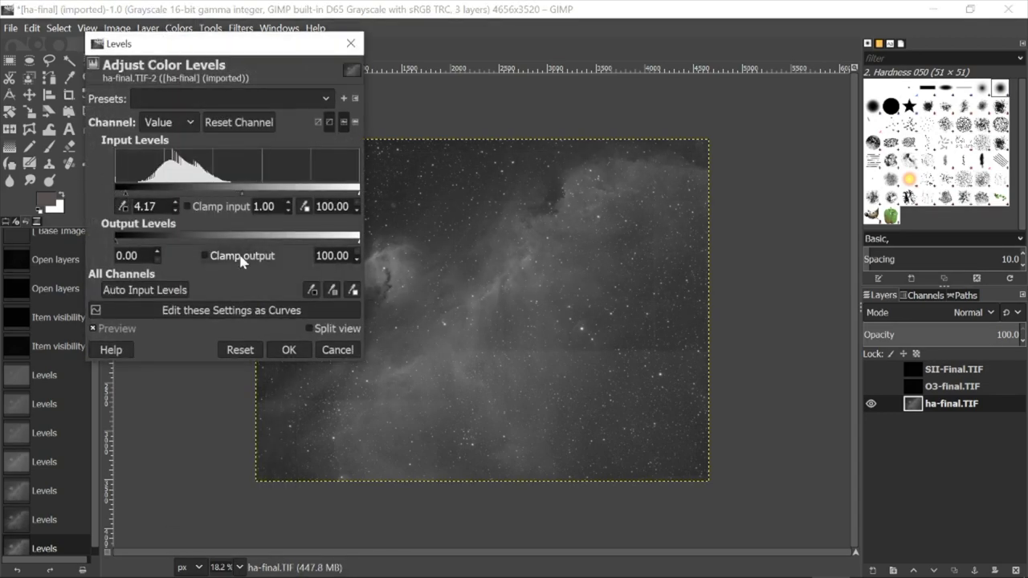
pyautogui.click(287, 350)
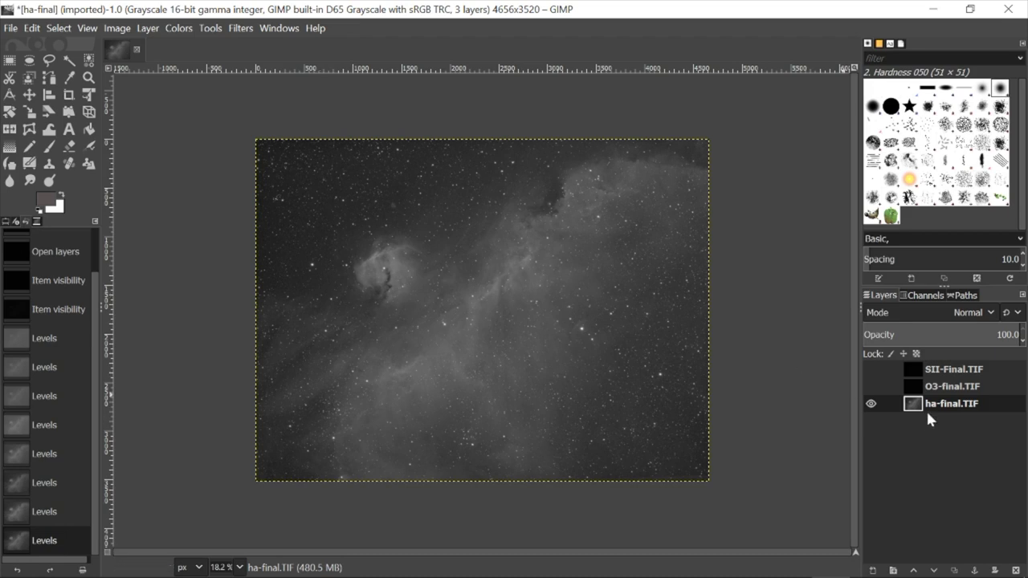
# - Show and select O3-final.TIF, then strongly lift its midtones with Levels
pyautogui.click(871, 389)
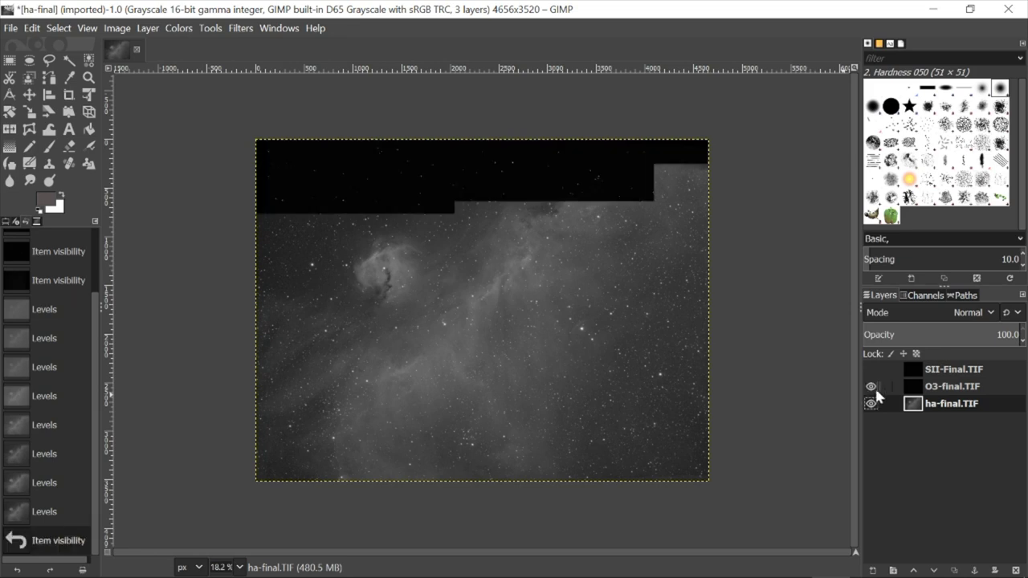
pyautogui.click(943, 390)
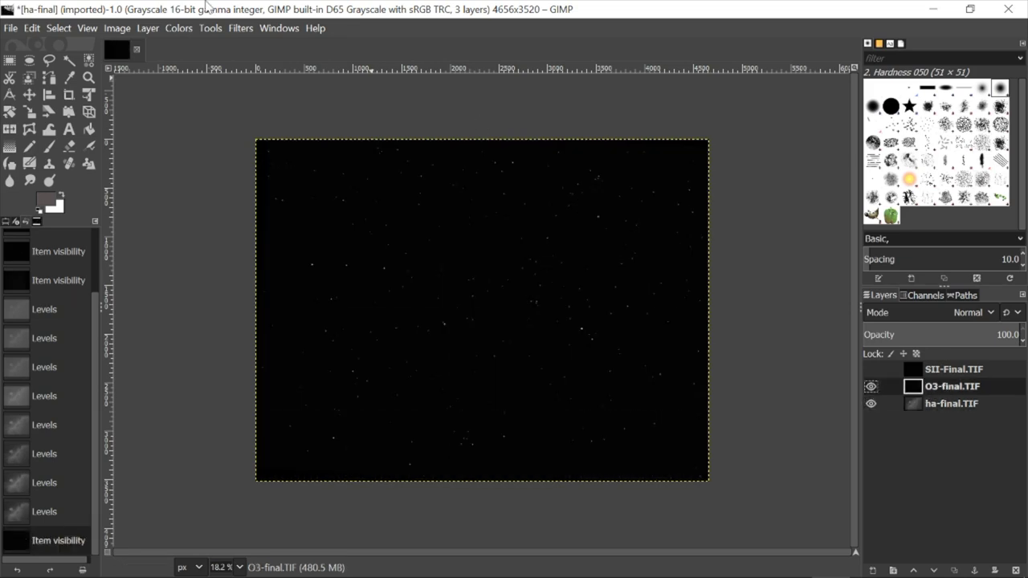
pyautogui.click(153, 28)
pyautogui.moveTo(167, 33)
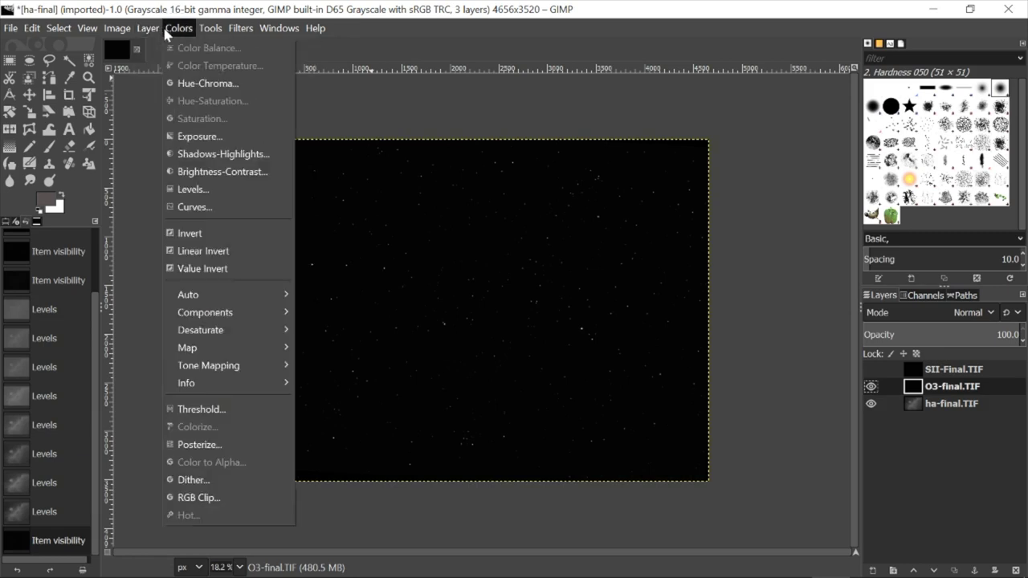
pyautogui.click(204, 189)
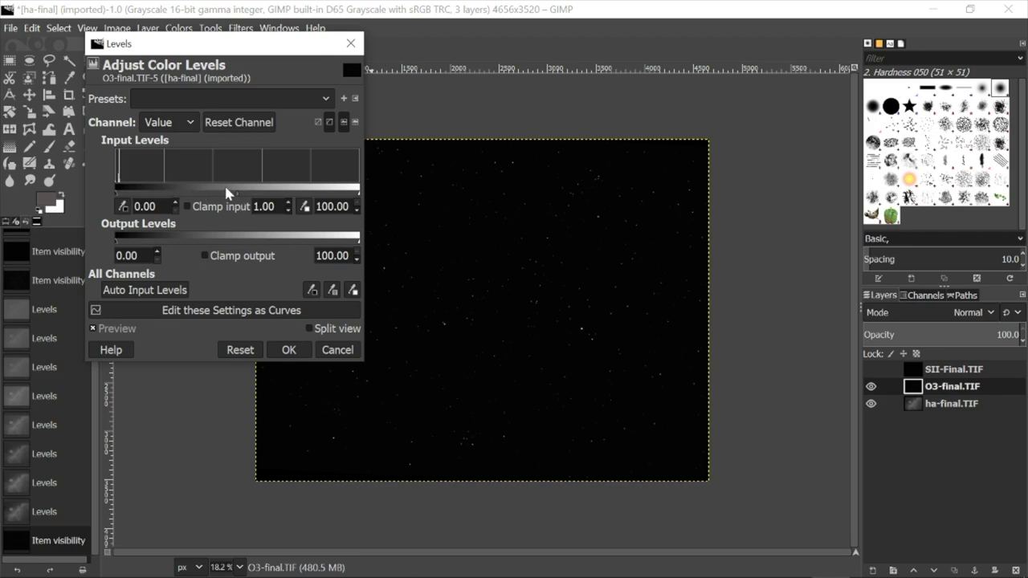
pyautogui.moveTo(239, 200); pyautogui.dragTo(173, 188)
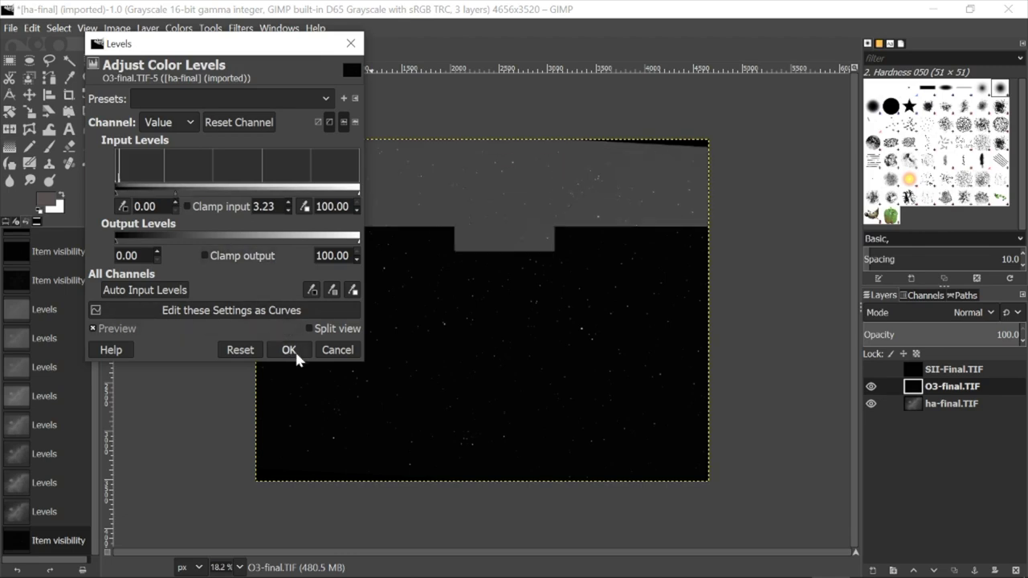
pyautogui.click(291, 350)
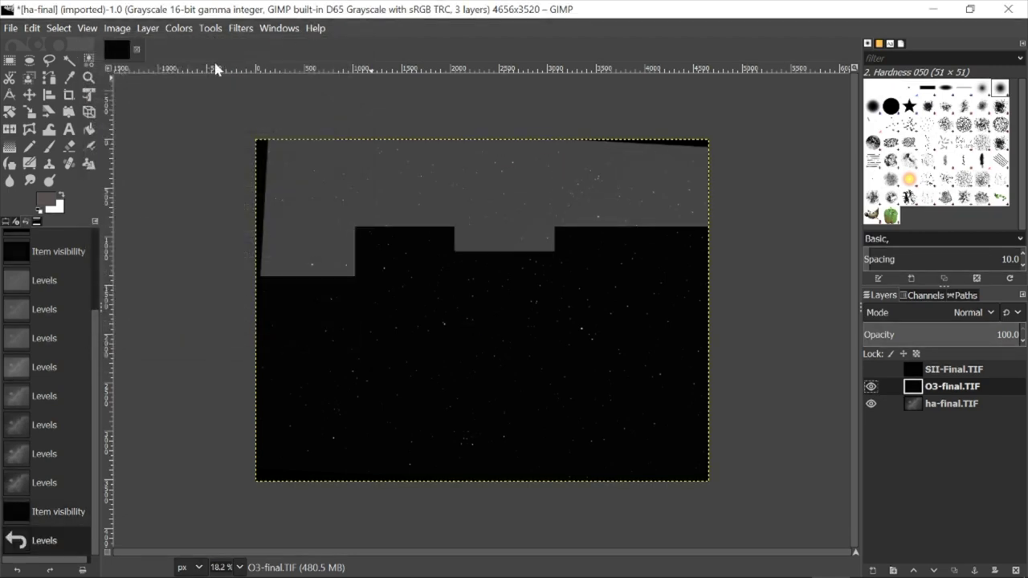
# - Stretch O3 with Levels black point 17.54 and gamma 2.03, then reapply the pass
pyautogui.click(182, 29)
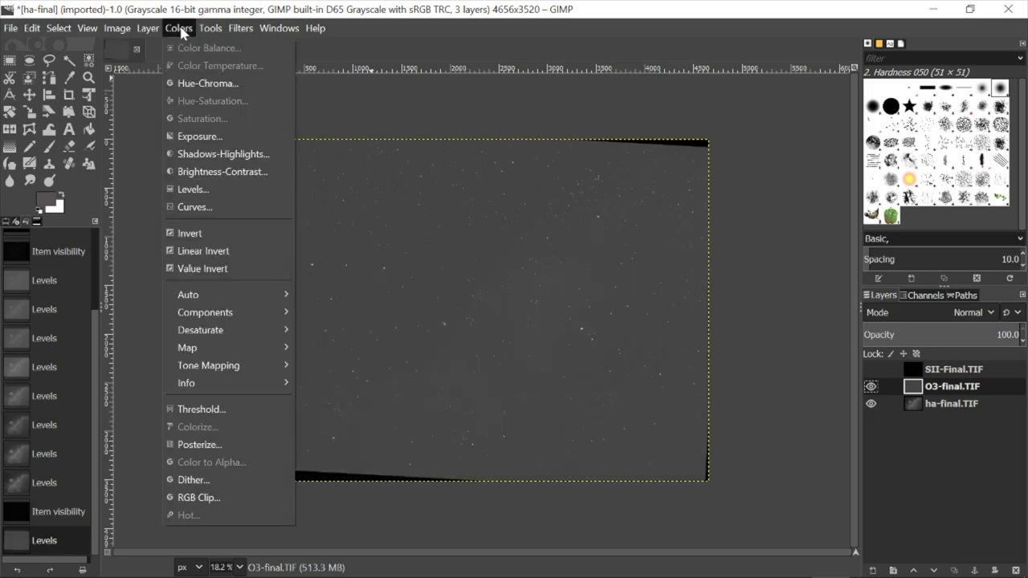
pyautogui.click(206, 191)
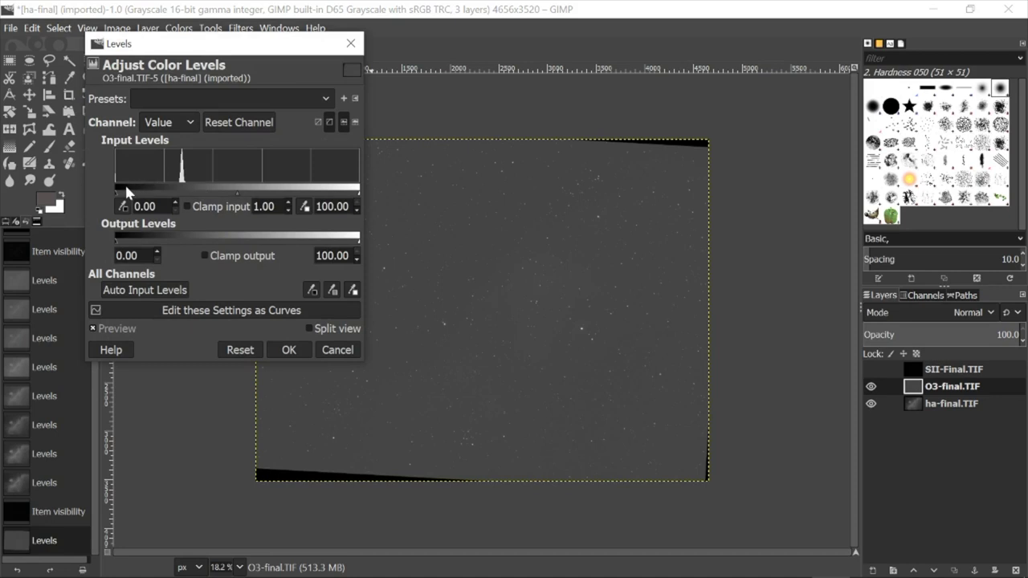
pyautogui.moveTo(119, 197); pyautogui.dragTo(158, 197)
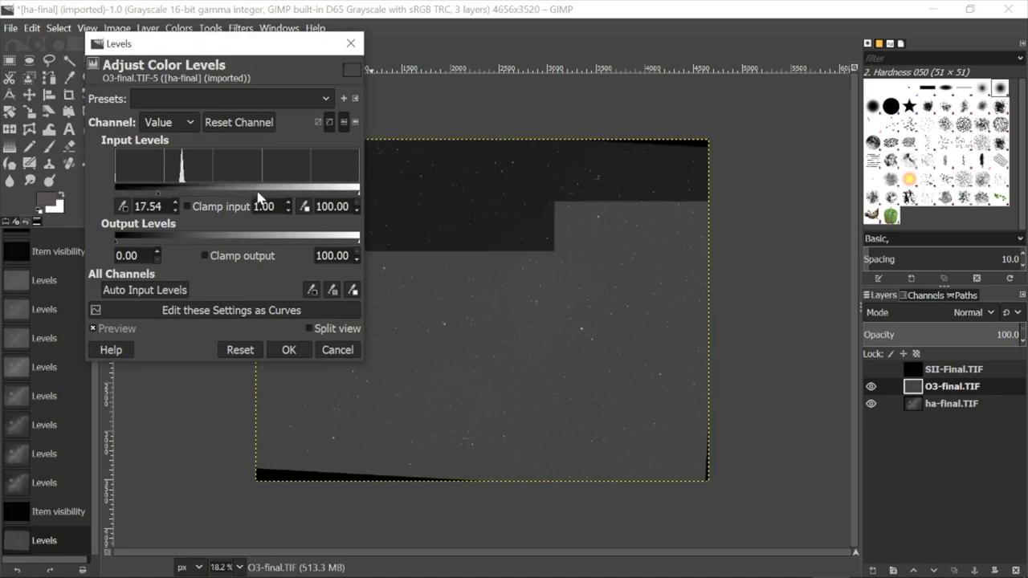
pyautogui.moveTo(259, 197); pyautogui.dragTo(227, 197)
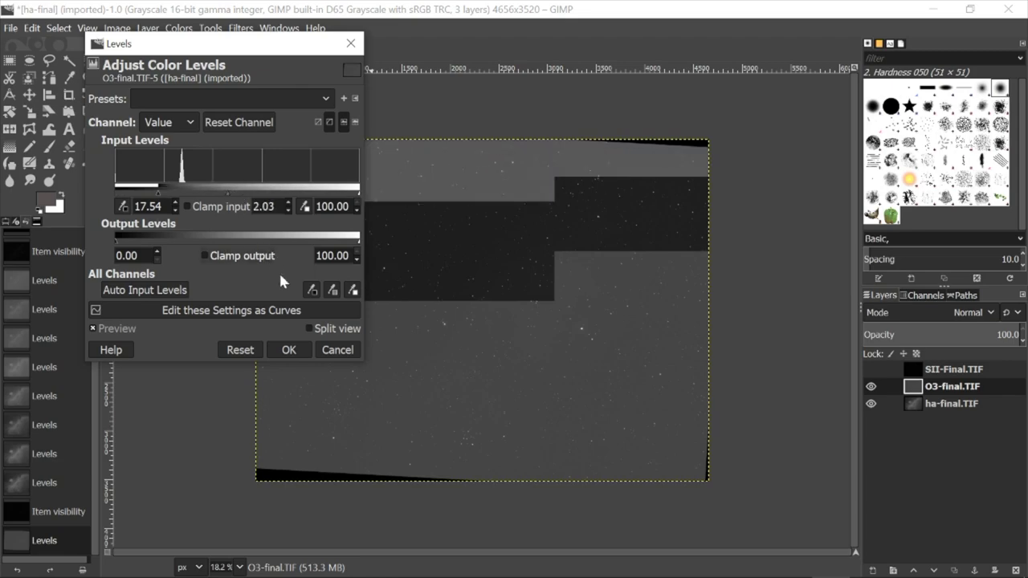
pyautogui.click(296, 351)
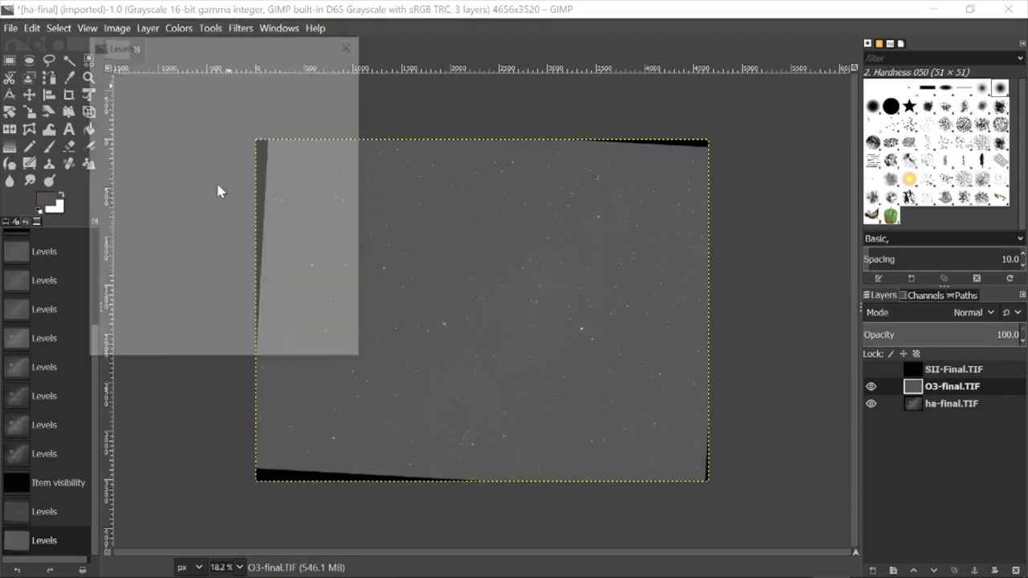
pyautogui.click(296, 350)
pyautogui.click(295, 351)
pyautogui.hotkey('ctrl', 'shift', 'f')
pyautogui.click(290, 350)
# - Apply a final O3 Levels pass with black point 18.20 and make SII-Final.TIF visible
pyautogui.hotkey('ctrl', 'shift', 'f')
pyautogui.moveTo(116, 187); pyautogui.dragTo(161, 199)
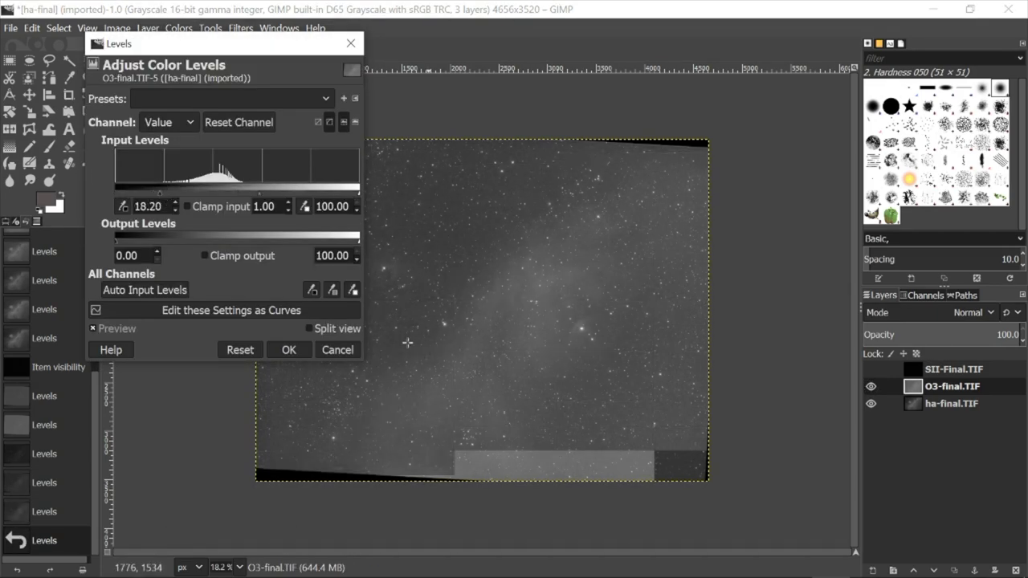
pyautogui.click(300, 351)
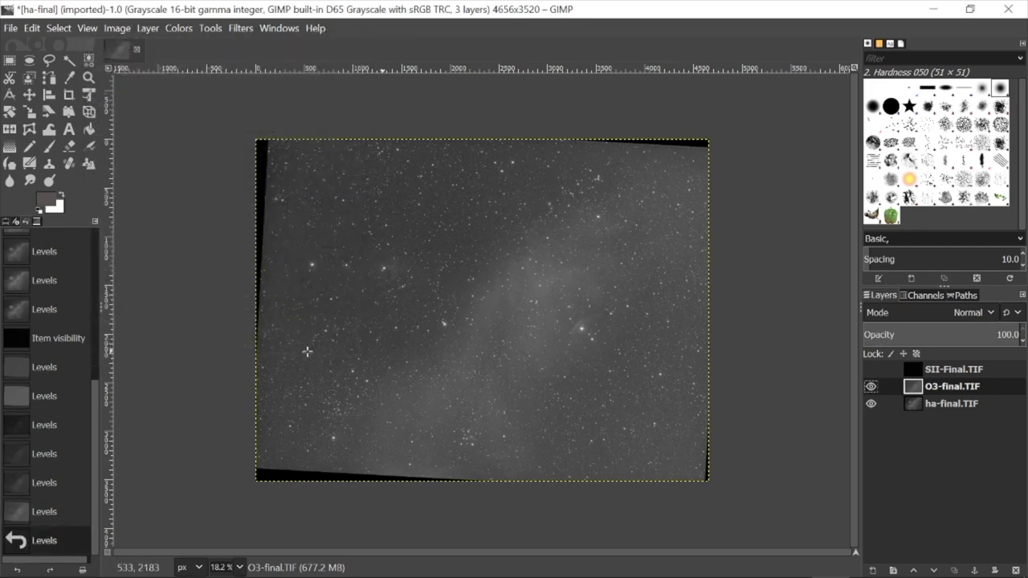
pyautogui.click(870, 369)
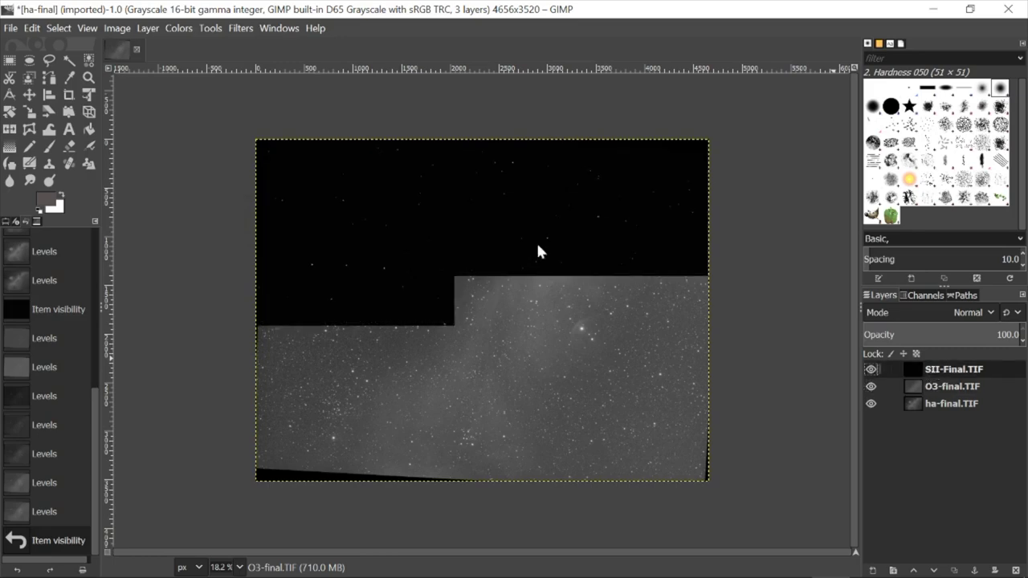
# - Stretch SII-Final with Levels gamma 3.99, then raise the black point to darken the background
pyautogui.click(185, 28)
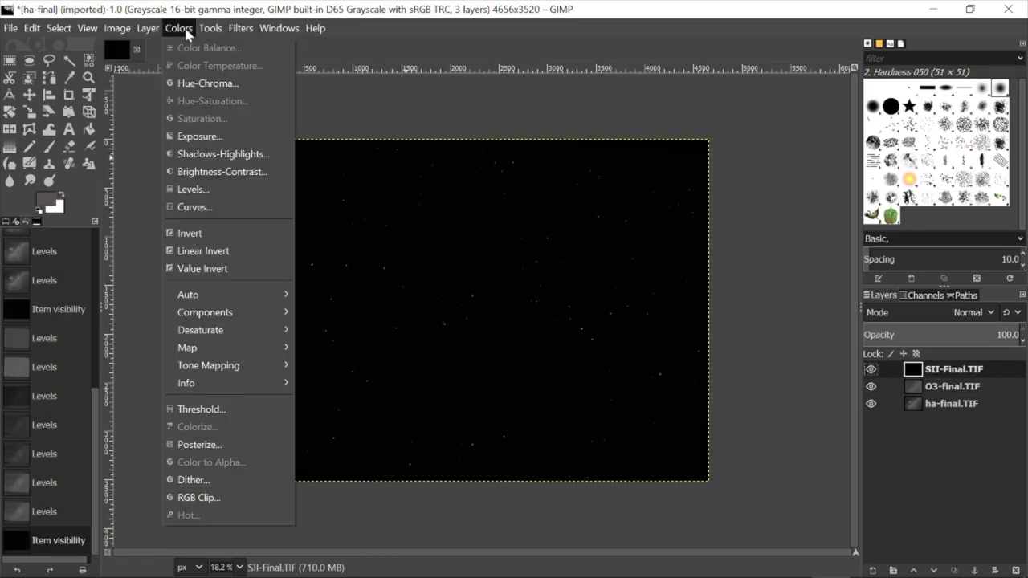
pyautogui.click(225, 189)
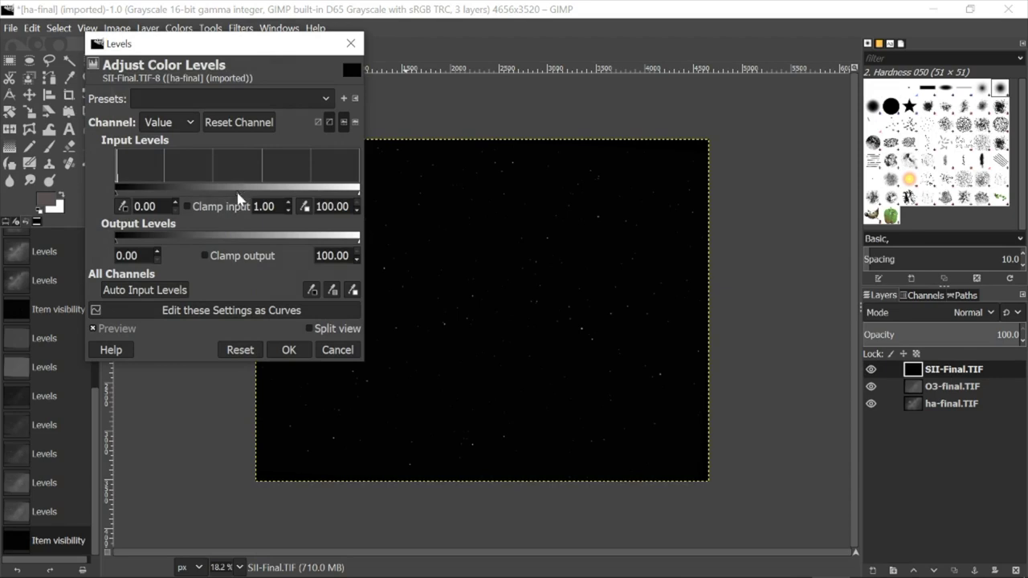
pyautogui.moveTo(238, 198); pyautogui.dragTo(159, 187)
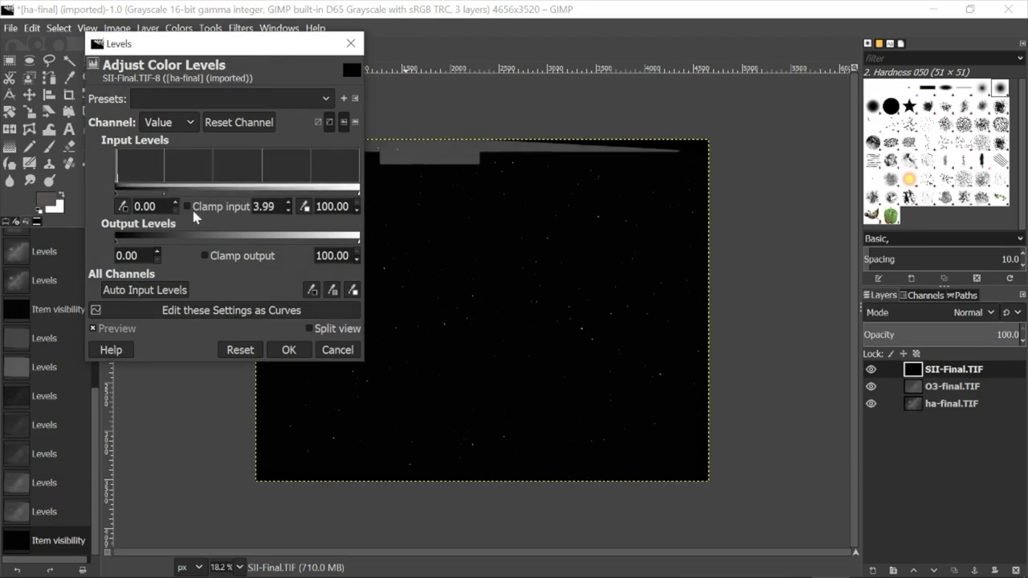
pyautogui.click(289, 348)
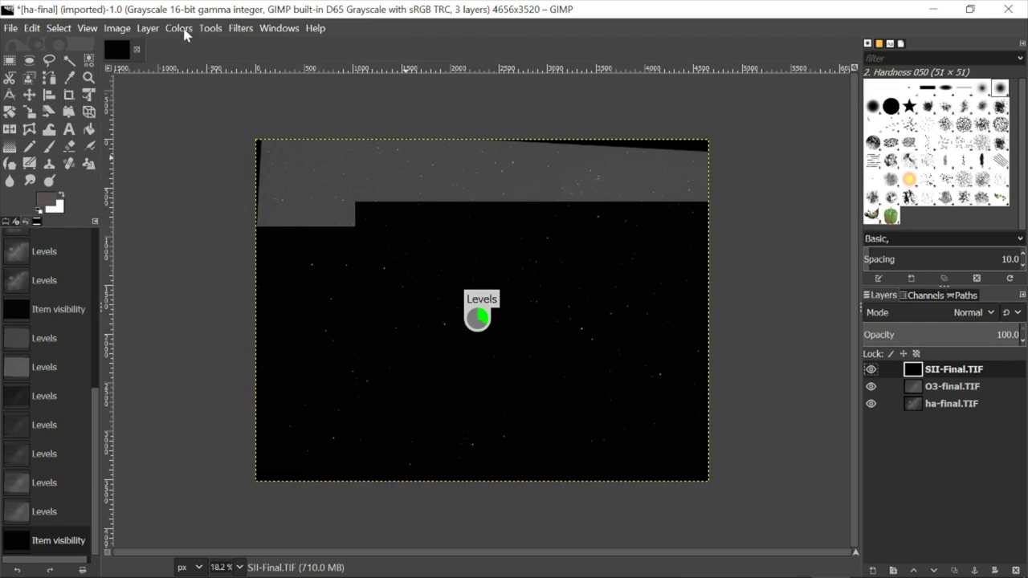
pyautogui.click(179, 29)
pyautogui.click(185, 187)
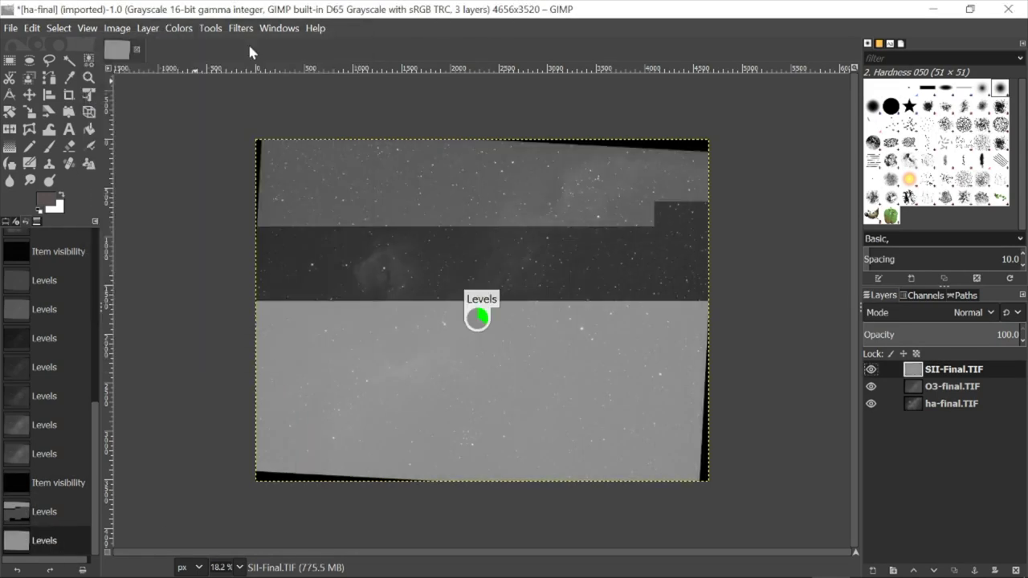
pyautogui.moveTo(159, 192); pyautogui.dragTo(173, 193)
pyautogui.click(289, 349)
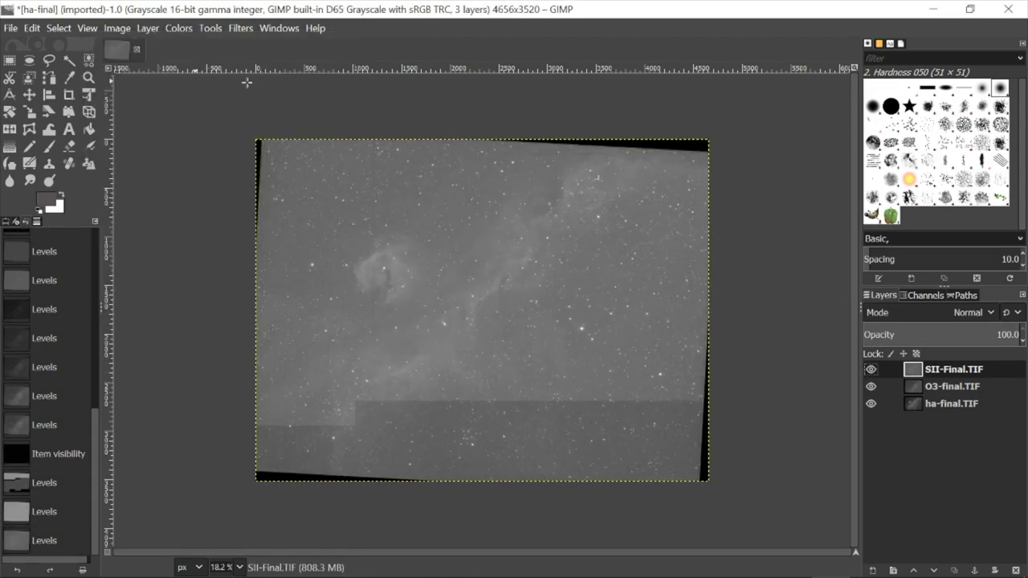
# - Apply a Levels pass with black point 24.56 and gamma 1.16, followed by two more passes
pyautogui.click(179, 28)
pyautogui.click(211, 187)
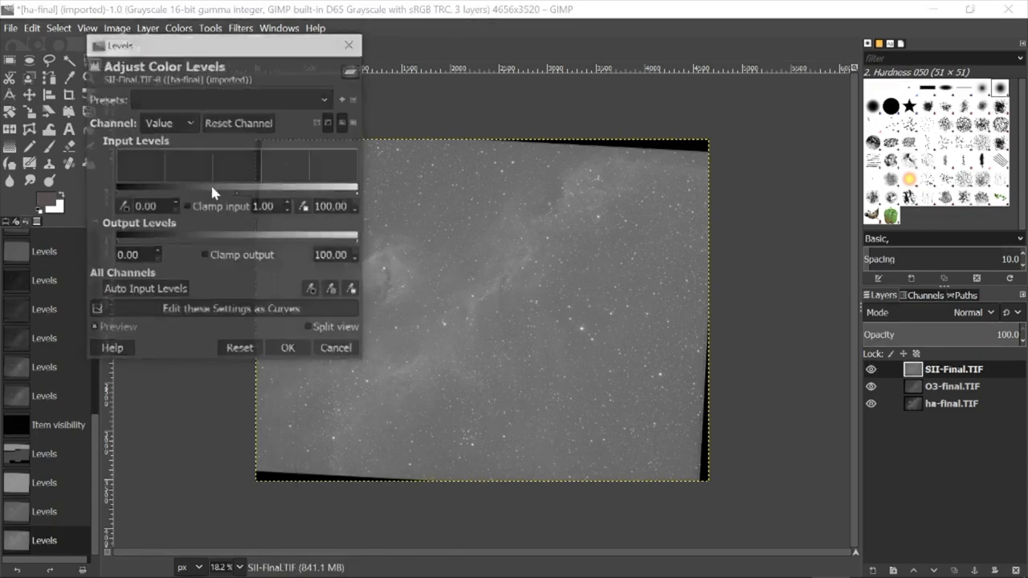
pyautogui.moveTo(115, 189); pyautogui.dragTo(174, 182)
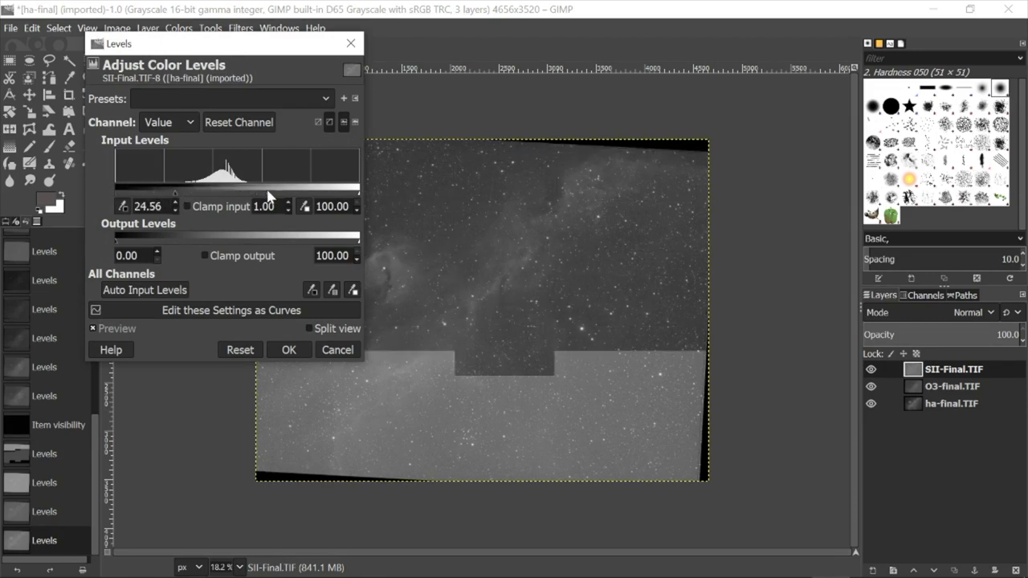
pyautogui.moveTo(269, 196); pyautogui.dragTo(262, 195)
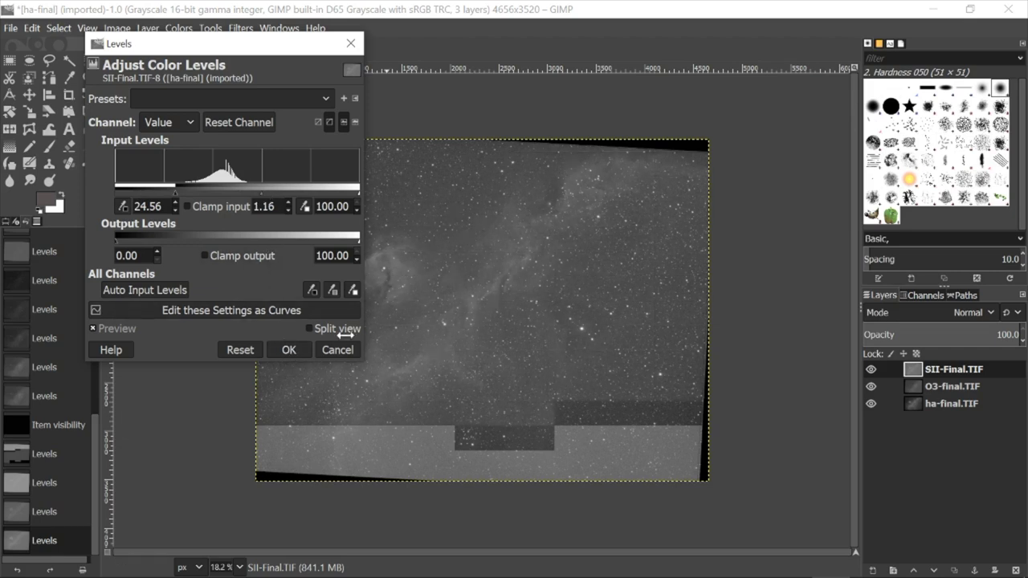
pyautogui.click(289, 349)
pyautogui.click(178, 28)
pyautogui.click(229, 196)
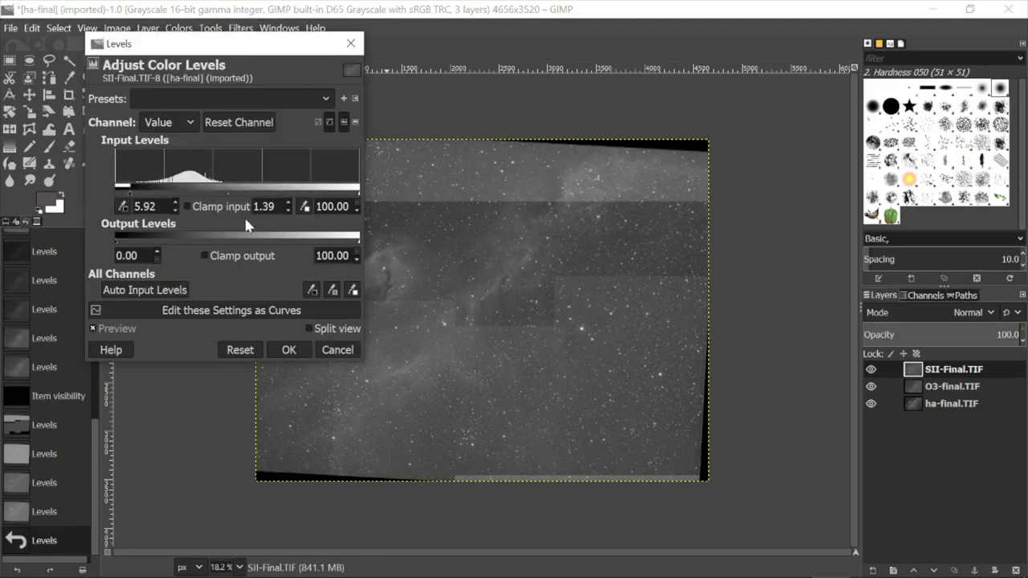
pyautogui.click(289, 349)
pyautogui.click(178, 28)
pyautogui.click(192, 188)
pyautogui.click(288, 349)
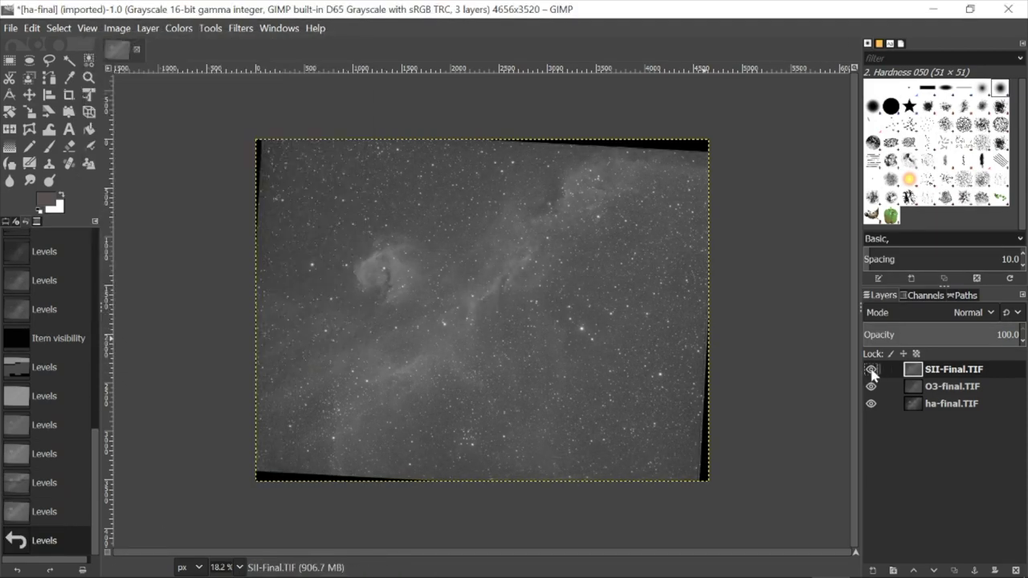
# - Compare the layers by hiding and reshowing SII-Final.TIF and O3-final.TIF
pyautogui.click(870, 370)
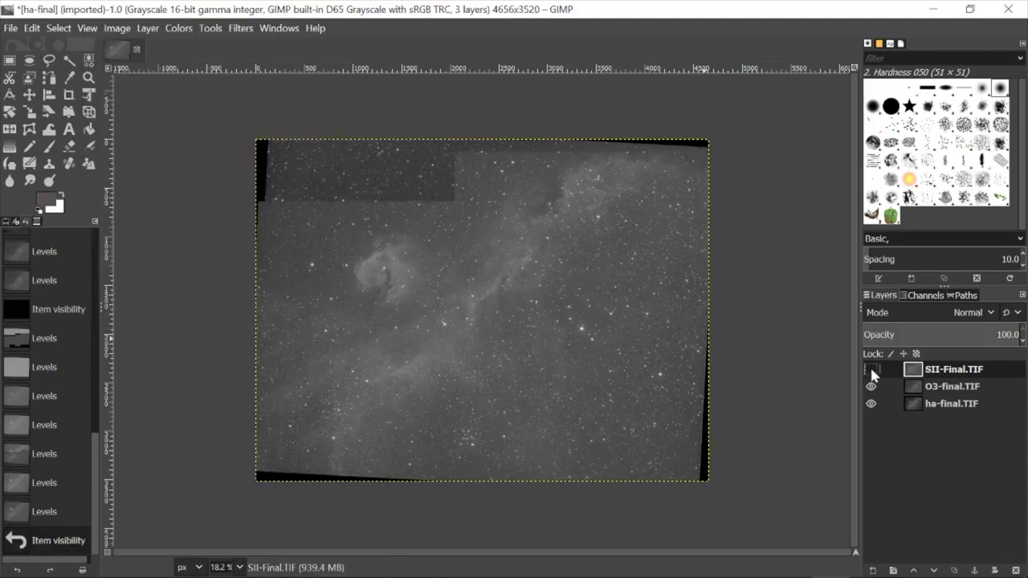
pyautogui.click(871, 387)
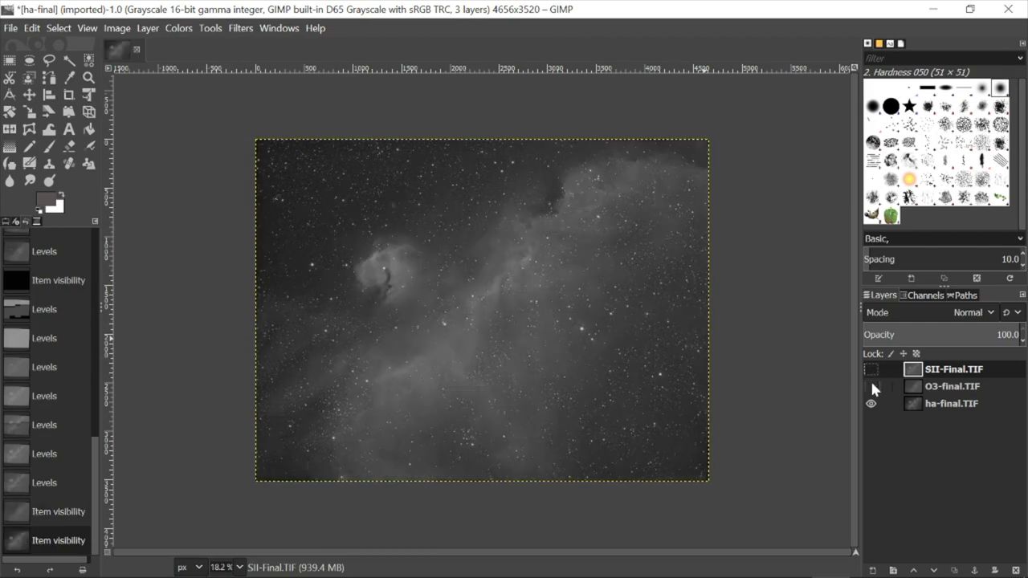
pyautogui.click(872, 385)
pyautogui.click(871, 369)
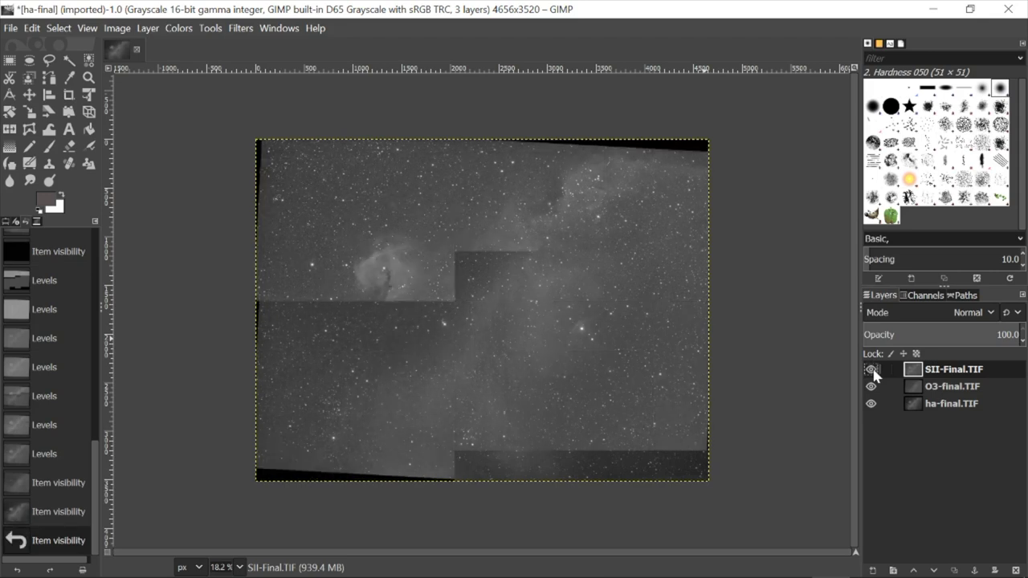
# - Darken the SII layer's background with a Levels black point of 6.14
pyautogui.click(179, 30)
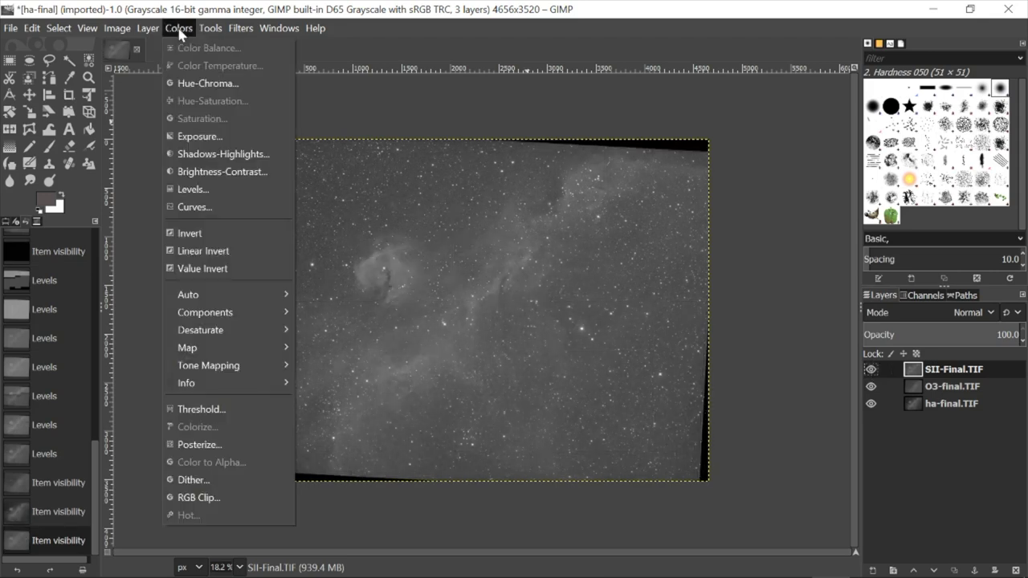
pyautogui.click(250, 192)
pyautogui.moveTo(117, 194); pyautogui.dragTo(131, 197)
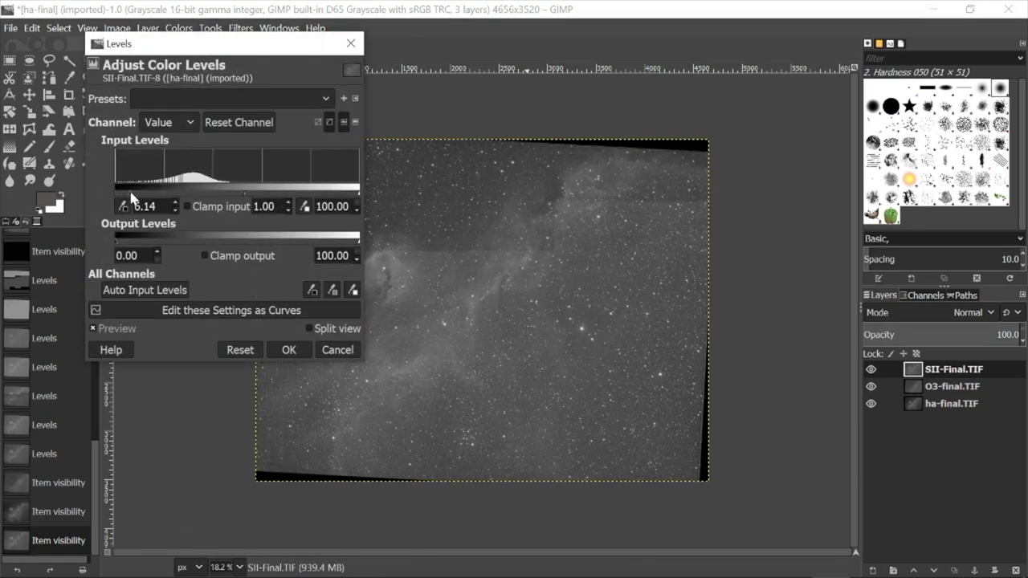
pyautogui.click(294, 349)
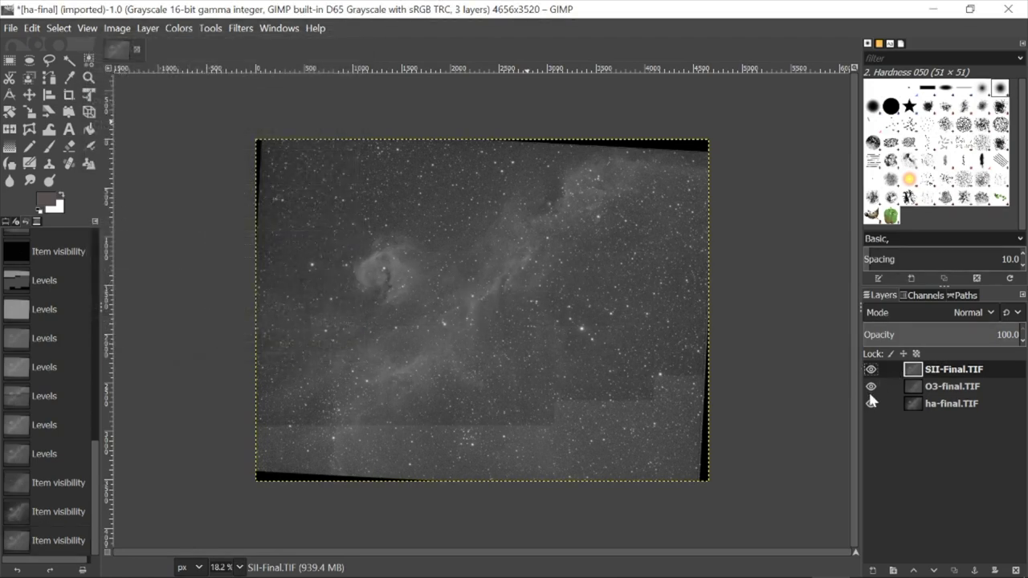
pyautogui.click(913, 386)
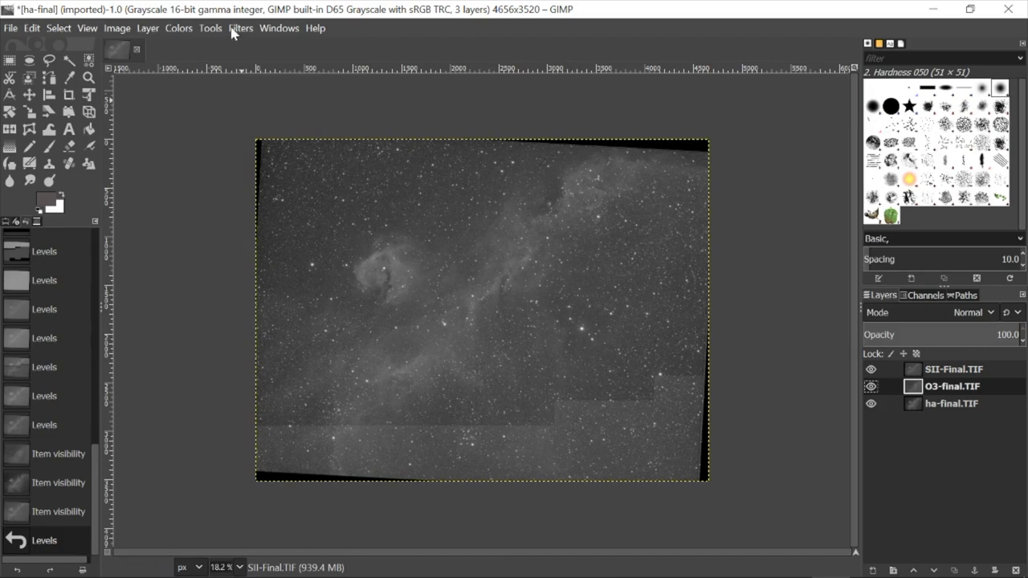
pyautogui.click(180, 28)
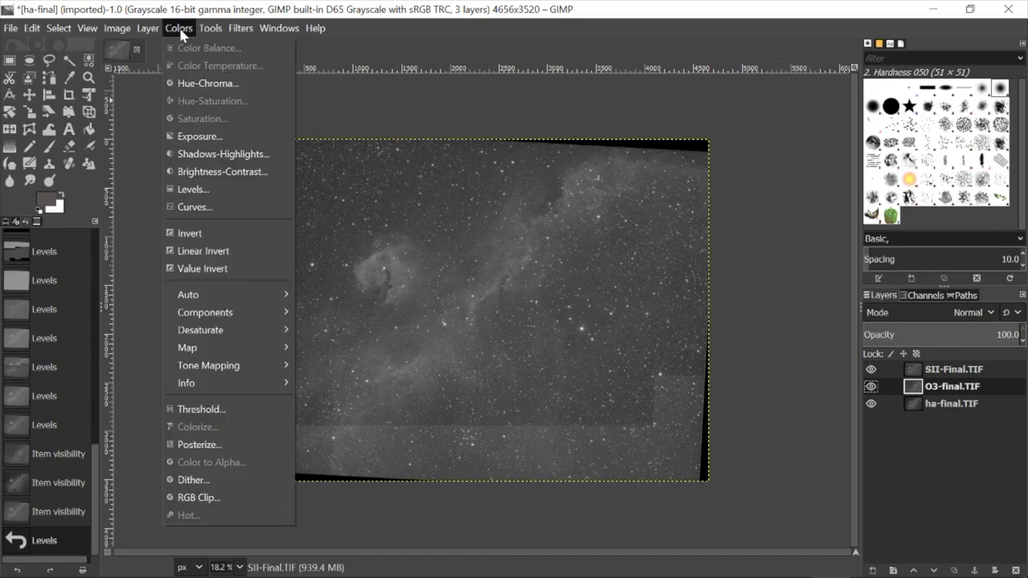
# - Apply Levels to O3-final.TIF with SII hidden, then hide O3-final.TIF as well
pyautogui.click(200, 189)
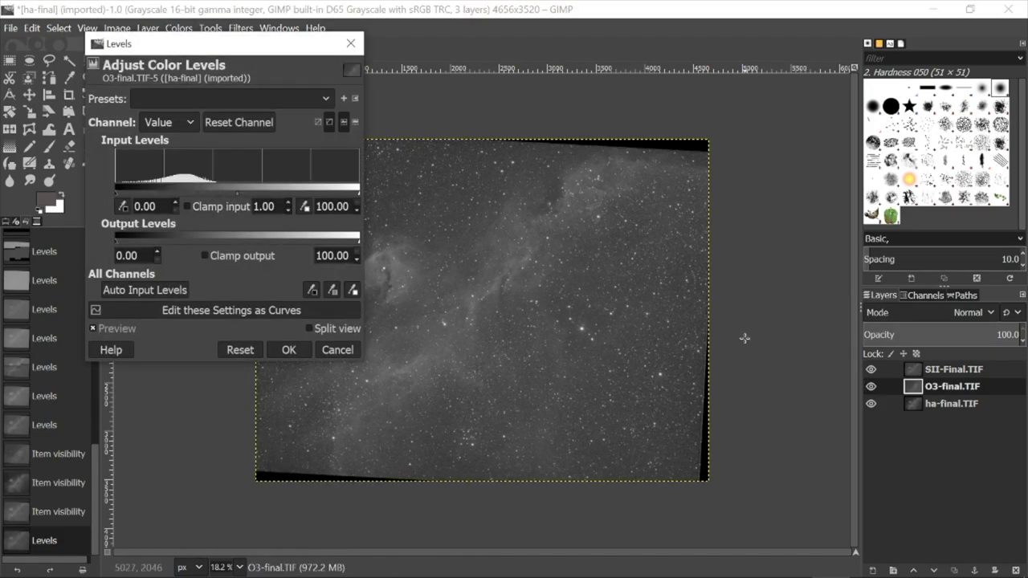
pyautogui.click(871, 369)
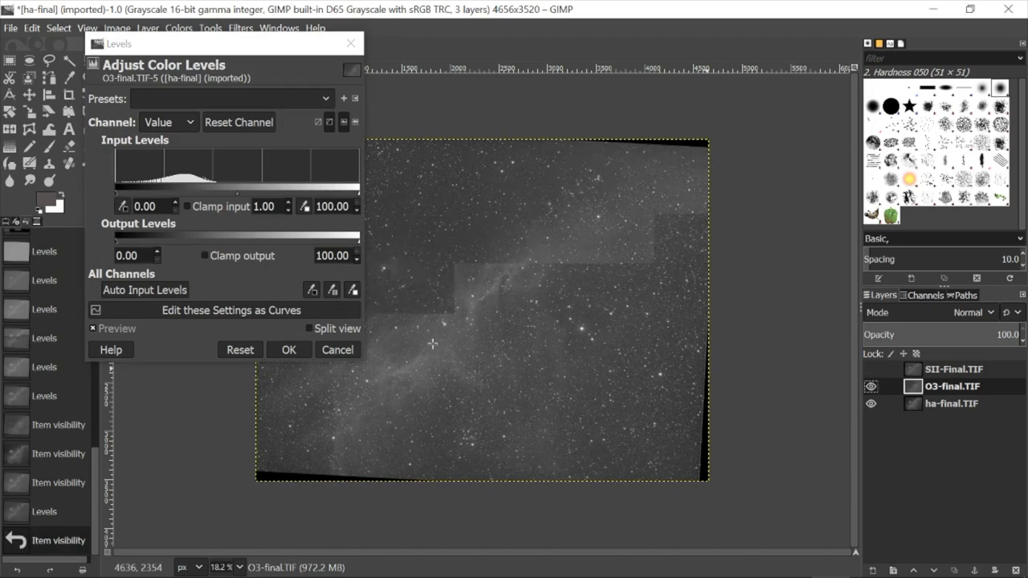
pyautogui.click(288, 350)
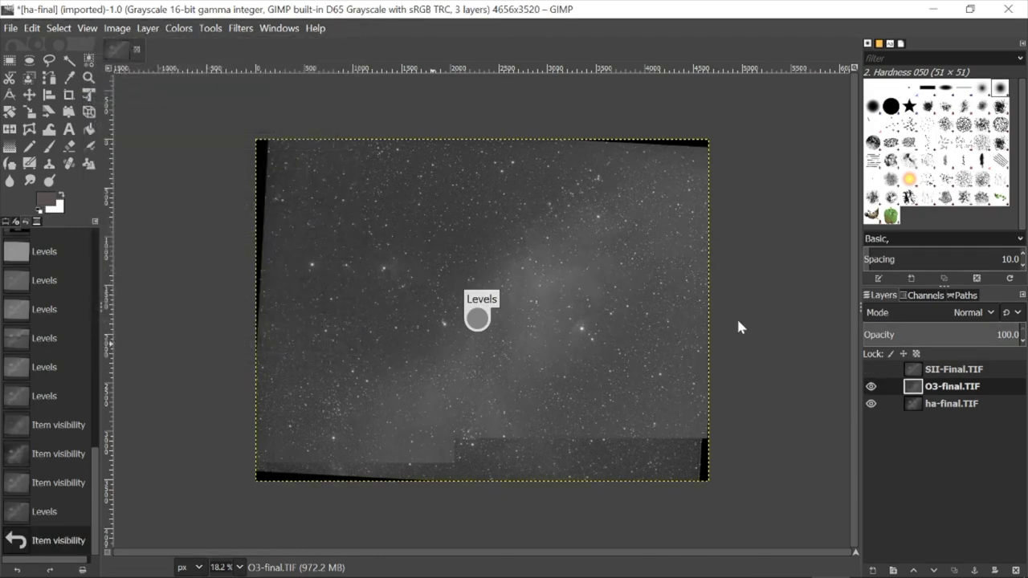
pyautogui.click(872, 385)
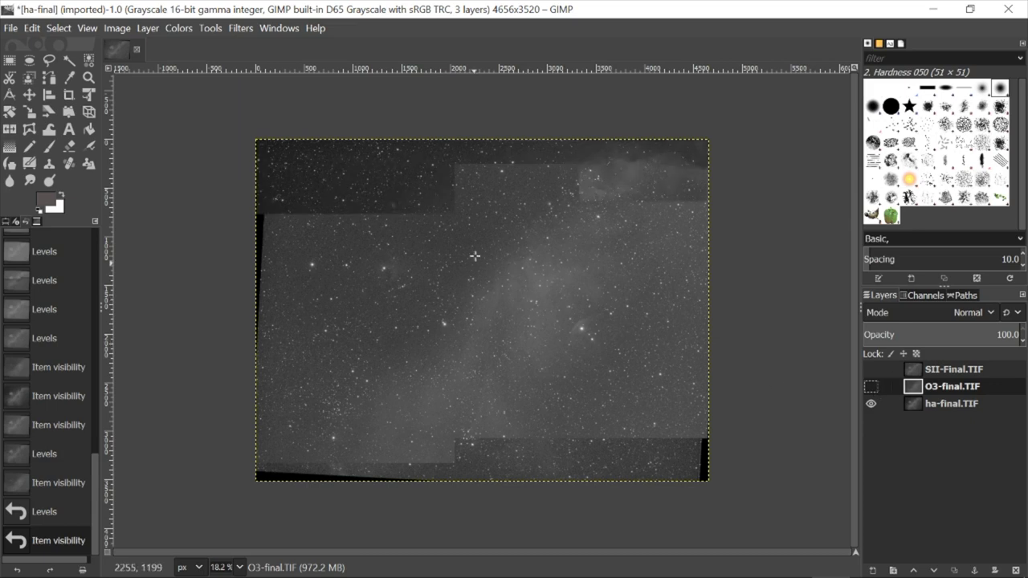
# - Try Levels on the hidden layer, then make ha-final.TIF the active layer
pyautogui.click(148, 28)
pyautogui.moveTo(178, 30)
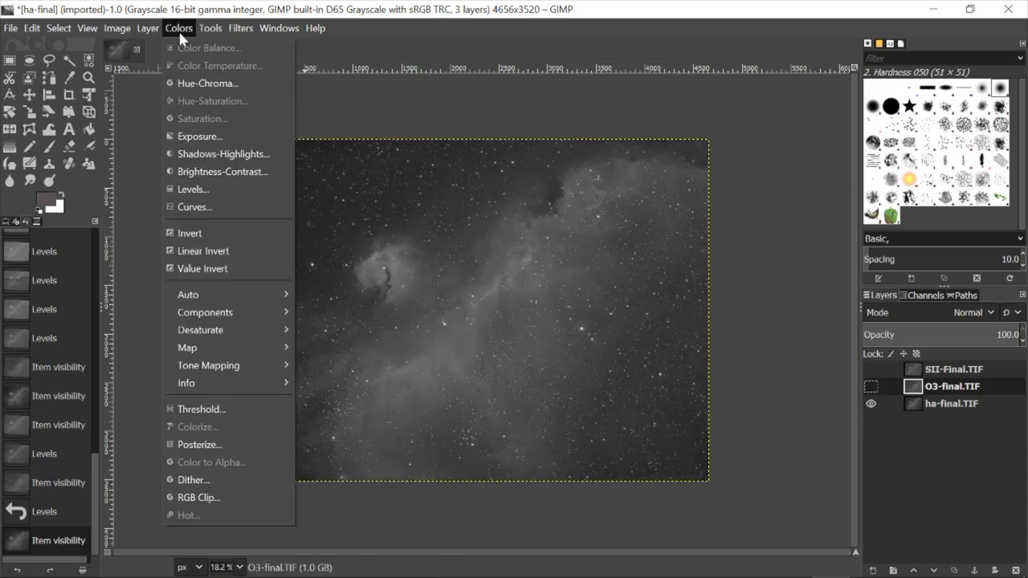
pyautogui.click(186, 189)
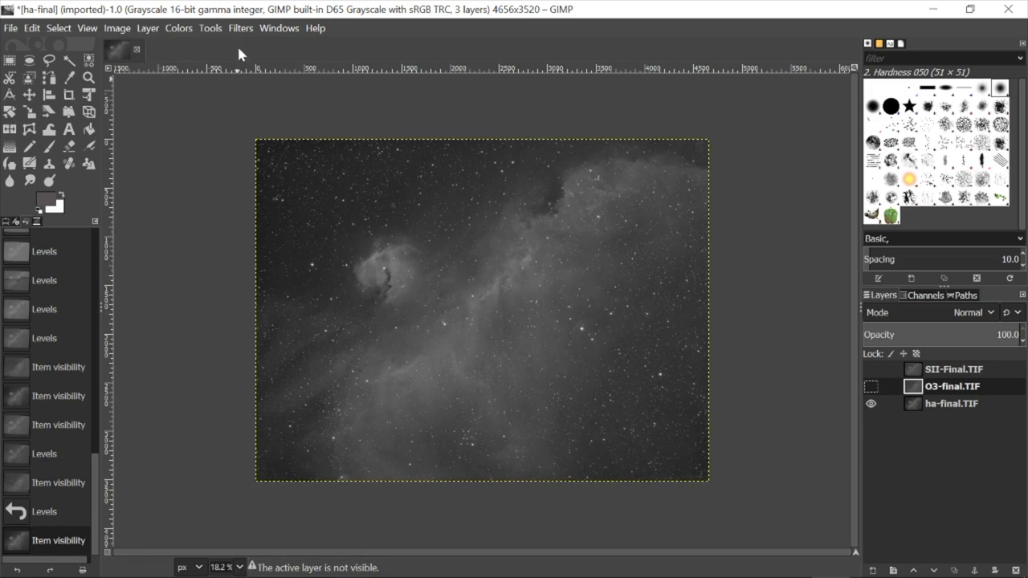
pyautogui.click(180, 29)
pyautogui.click(211, 185)
pyautogui.click(917, 402)
pyautogui.click(178, 29)
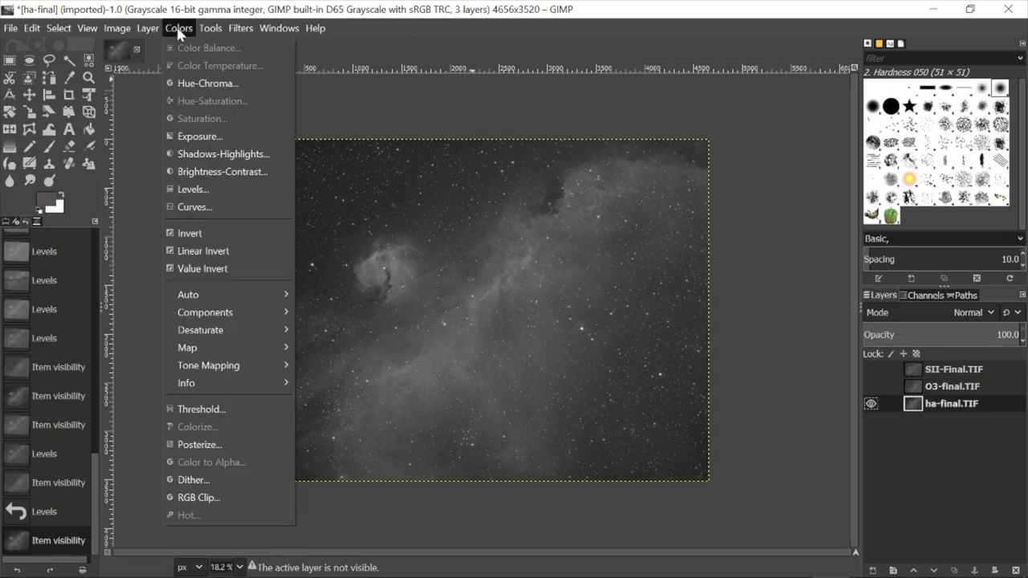
# - Set ha-final's Levels gamma to 1.11, then show the O3-final and SII-Final layers again
pyautogui.click(197, 189)
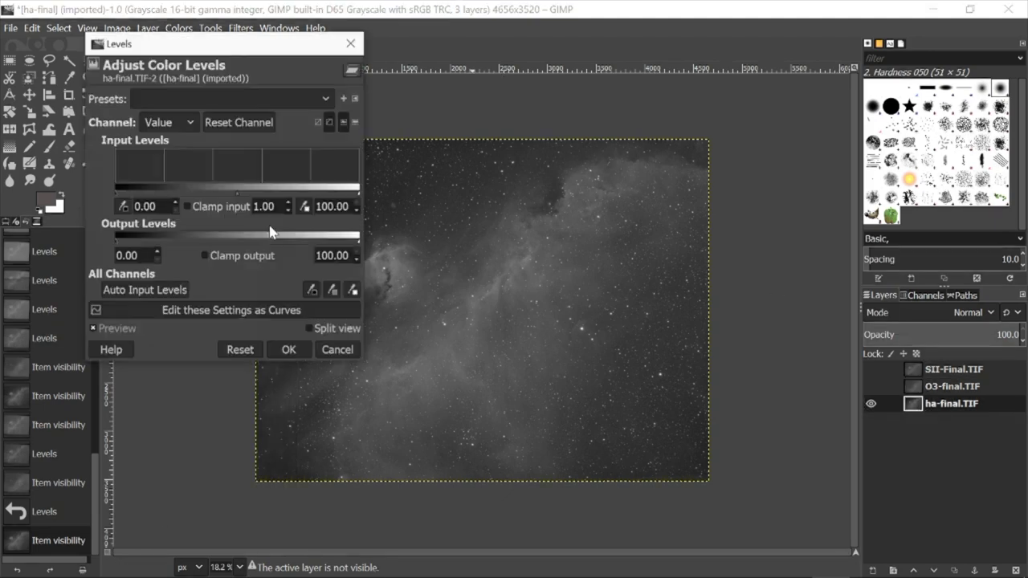
pyautogui.moveTo(236, 198); pyautogui.dragTo(232, 199)
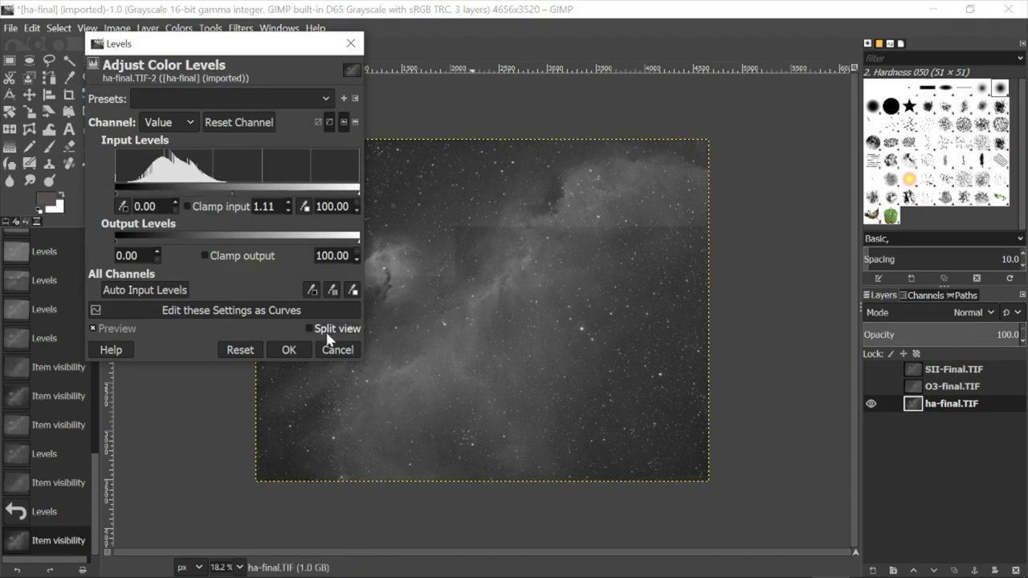
pyautogui.click(288, 349)
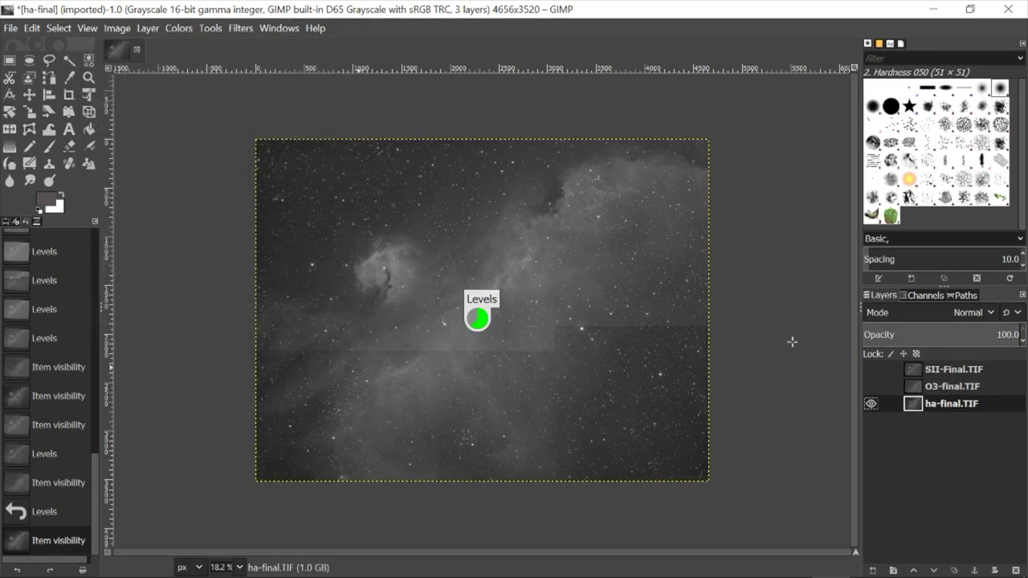
pyautogui.click(871, 386)
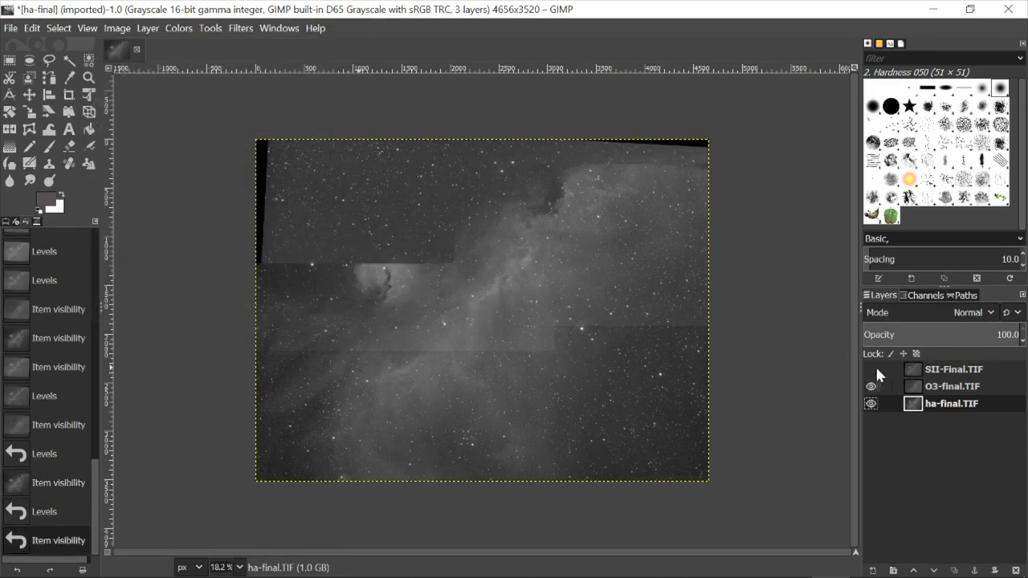
pyautogui.click(871, 365)
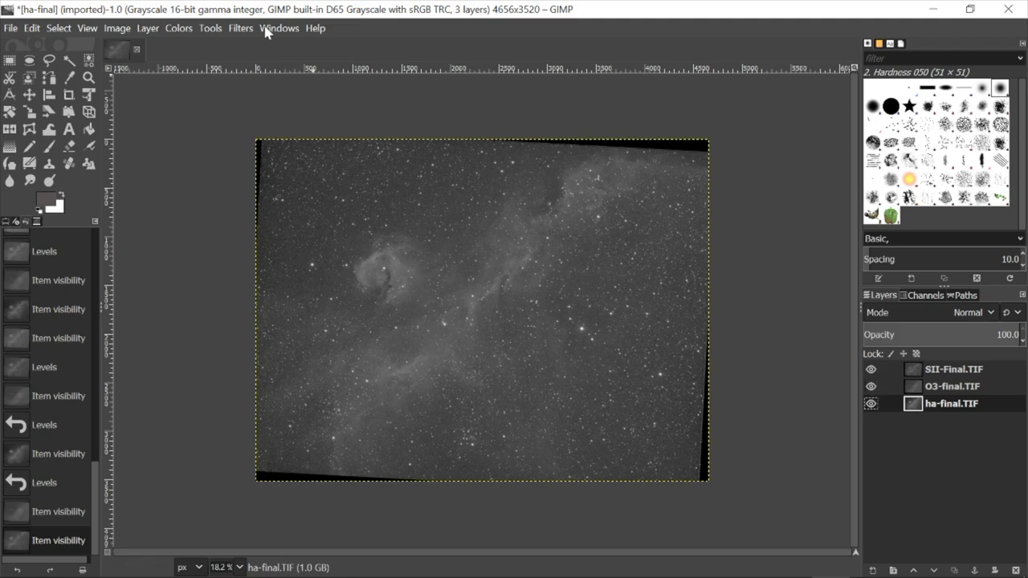
pyautogui.click(180, 29)
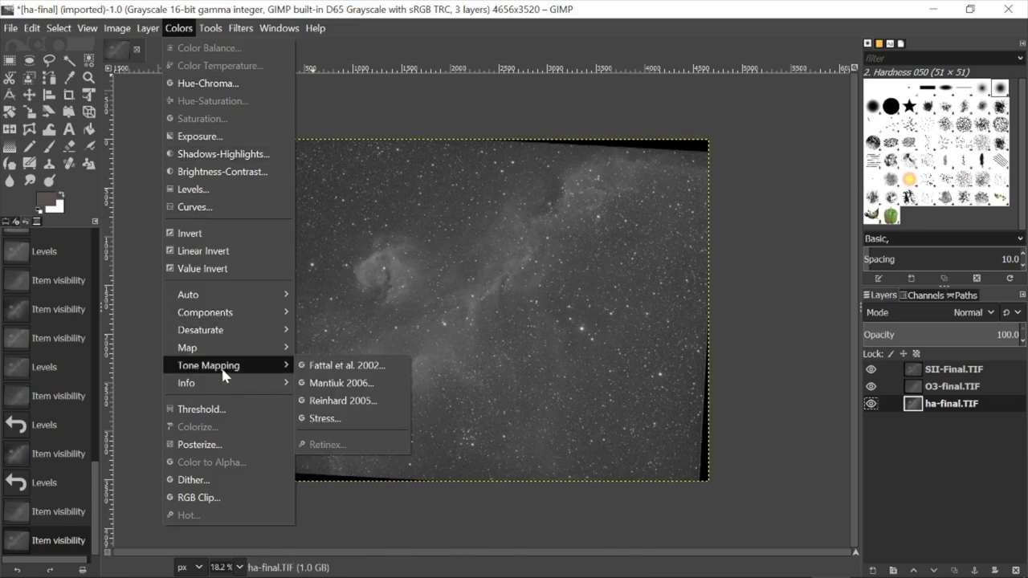
# - Close the Channel Mixer unchanged and open Colors > Components > Compose with the RGB model
pyautogui.moveTo(222, 318)
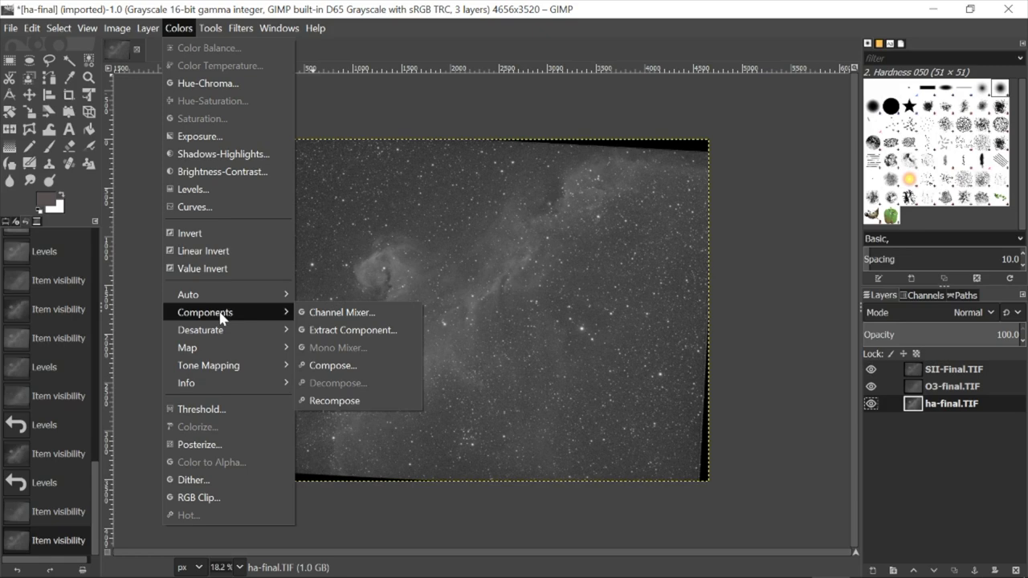
pyautogui.click(376, 316)
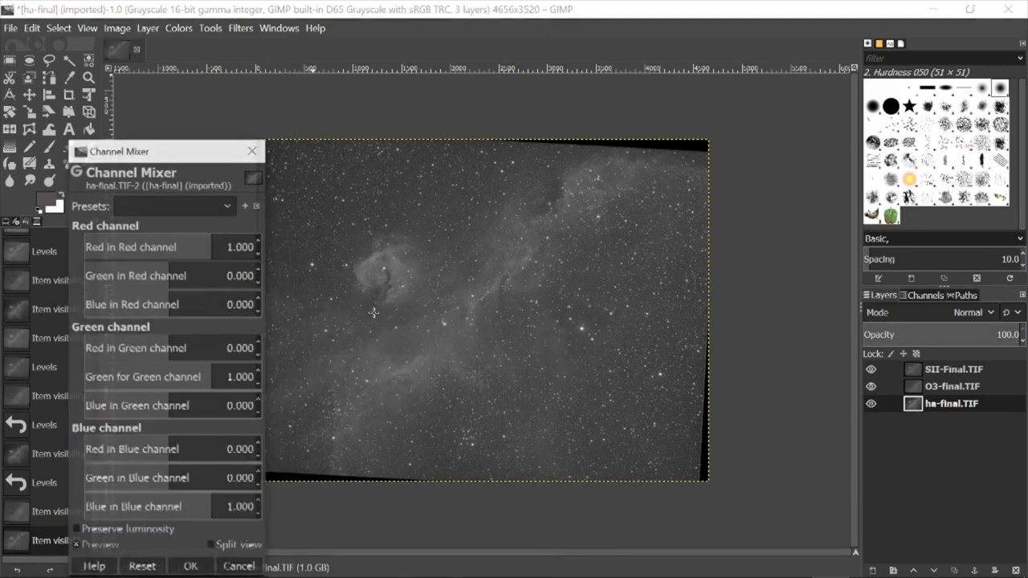
pyautogui.click(253, 151)
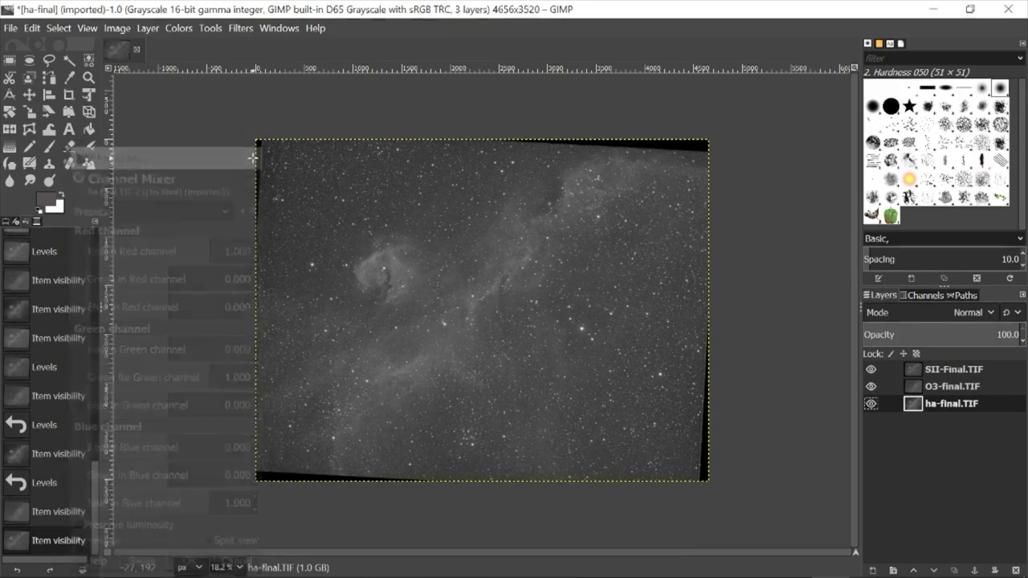
pyautogui.click(178, 27)
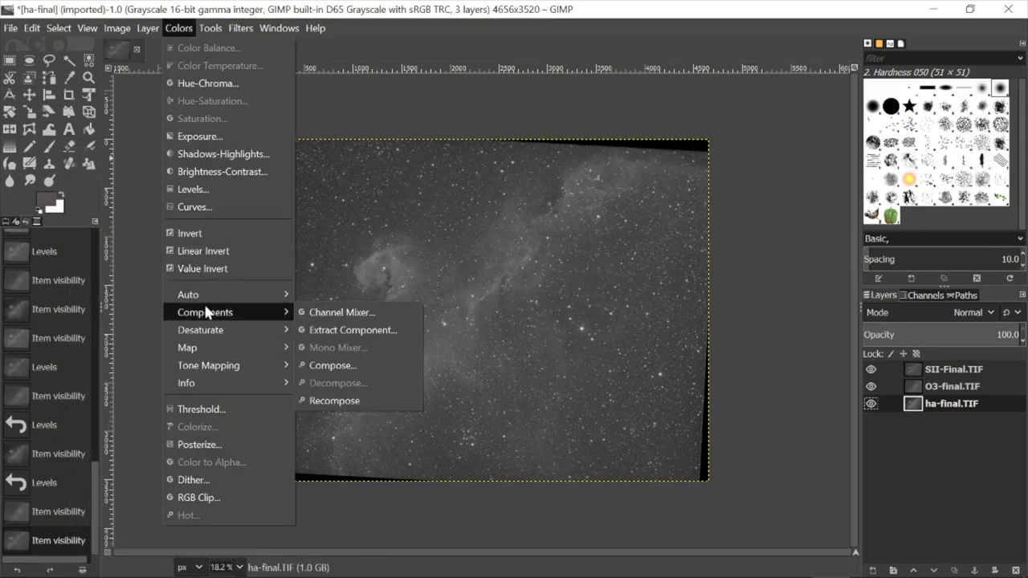
pyautogui.click(315, 366)
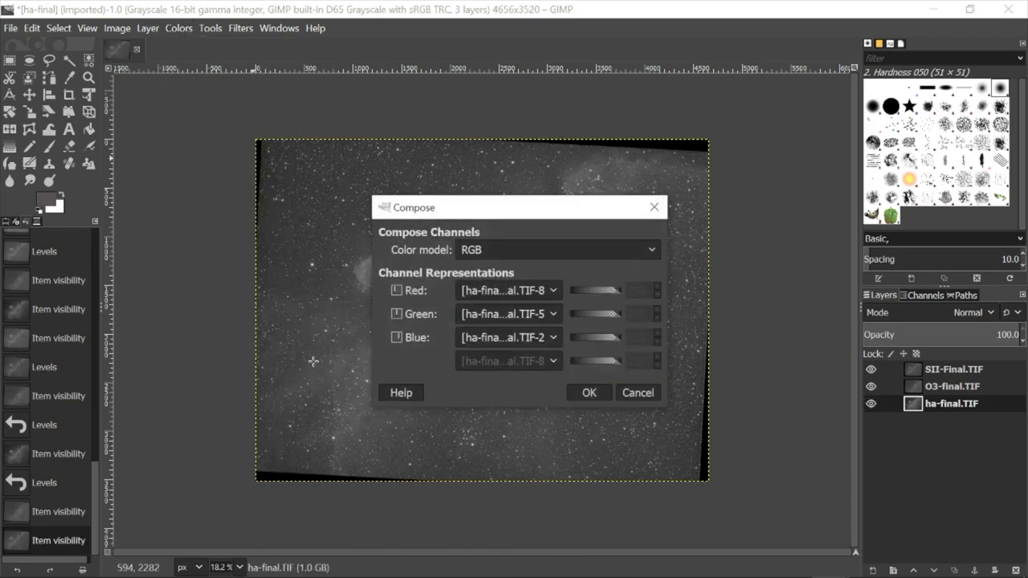
# - Compose a new RGB image with SII-Final as red, ha-final as green and O3-final as blue
pyautogui.click(534, 294)
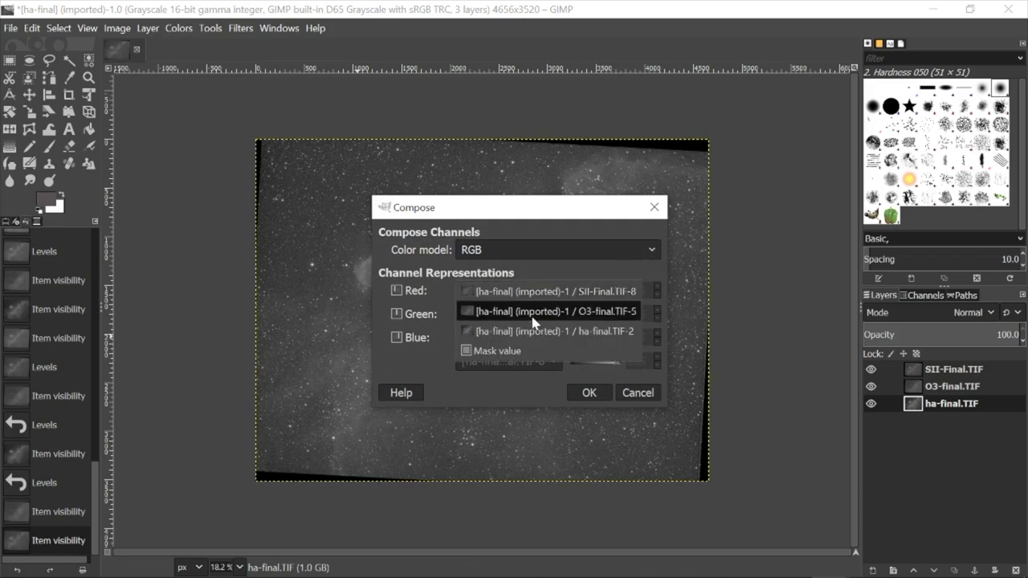
pyautogui.click(536, 292)
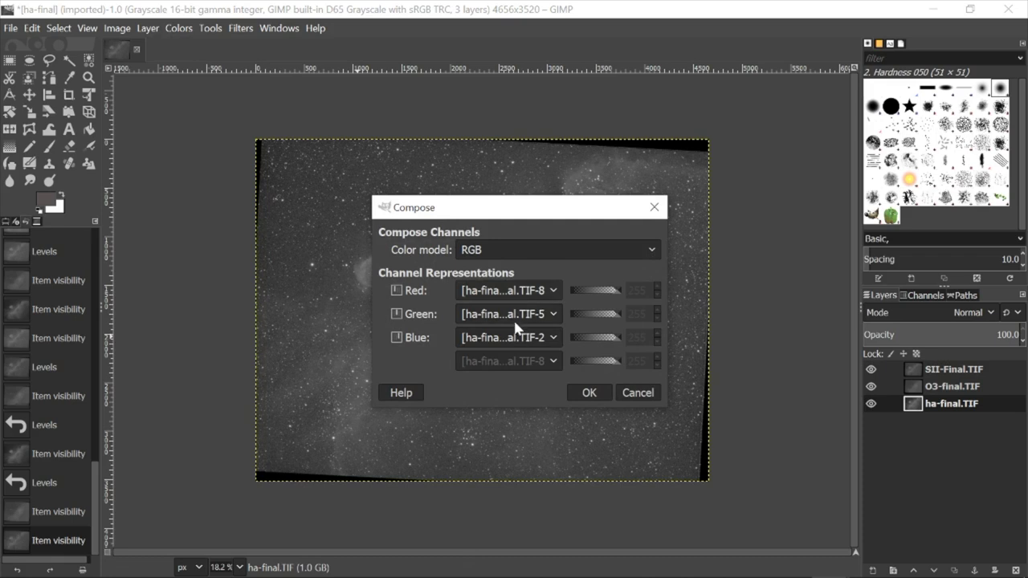
pyautogui.click(516, 317)
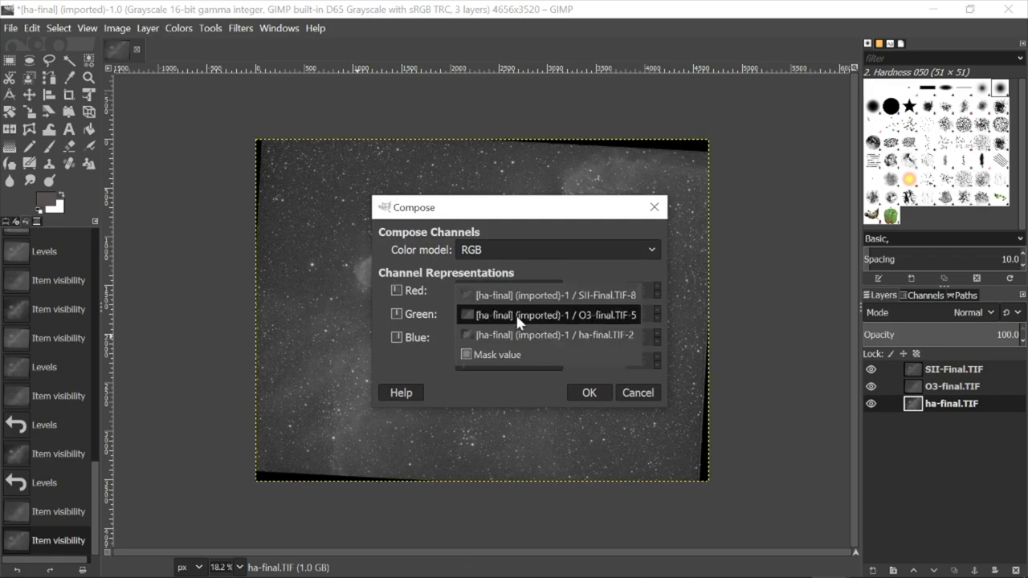
pyautogui.click(518, 335)
pyautogui.click(521, 336)
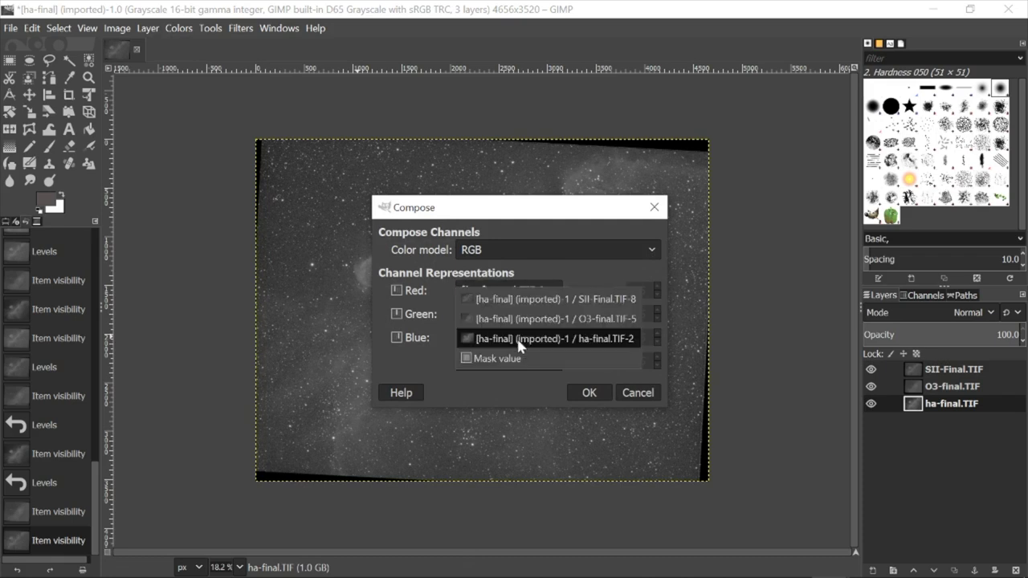
pyautogui.click(526, 323)
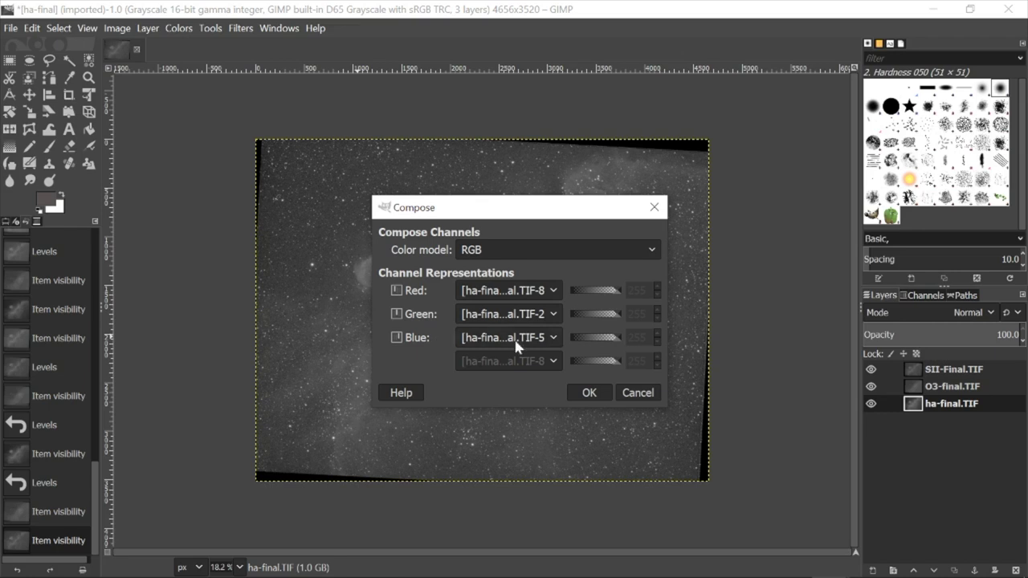
pyautogui.click(588, 392)
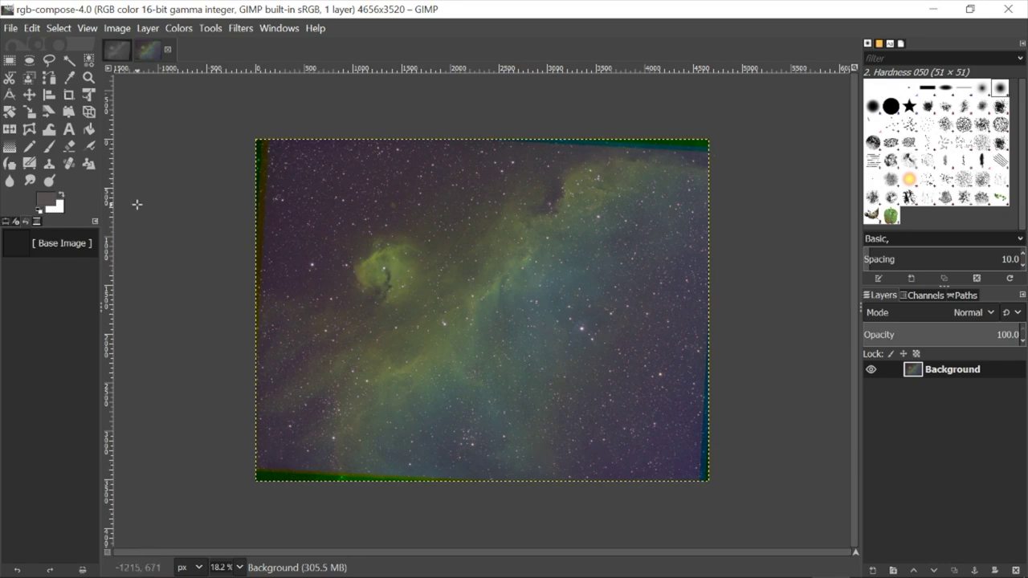
# - Crop the rgb-compose-4.0 image to 4422 × 3294 pixels, trimming its ragged dark borders
pyautogui.click(69, 96)
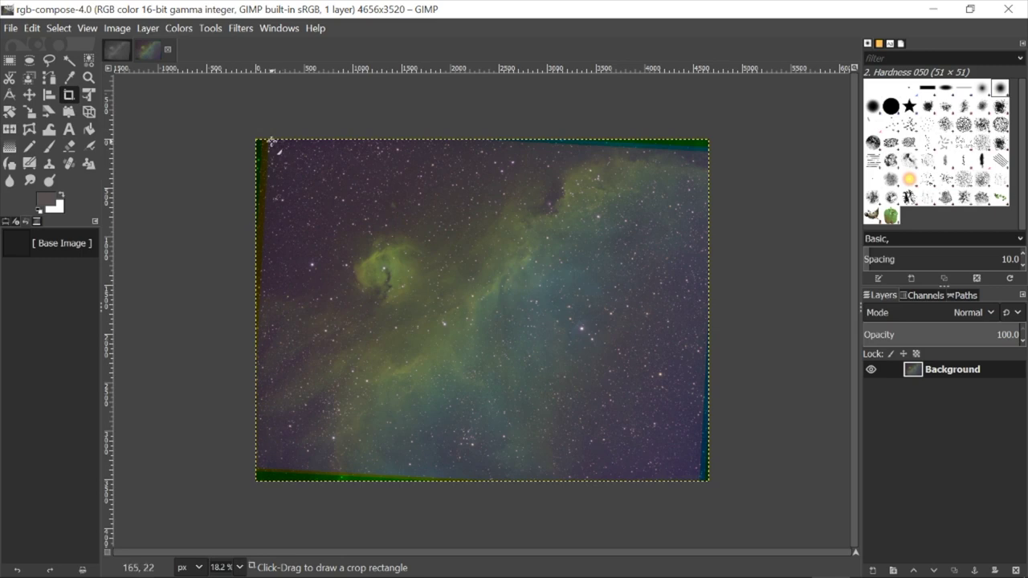
pyautogui.moveTo(274, 146); pyautogui.dragTo(694, 479)
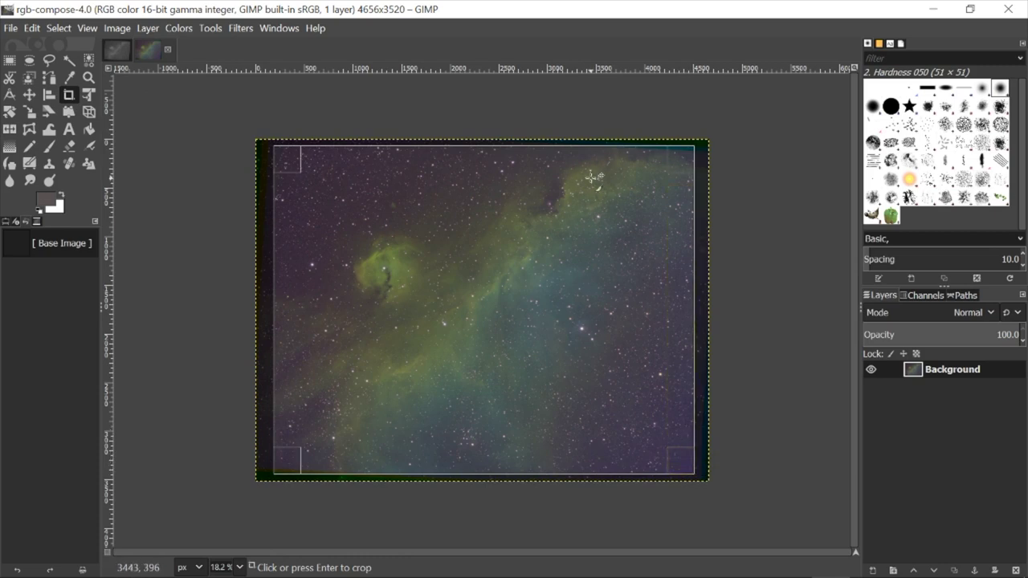
pyautogui.moveTo(581, 150); pyautogui.dragTo(583, 159)
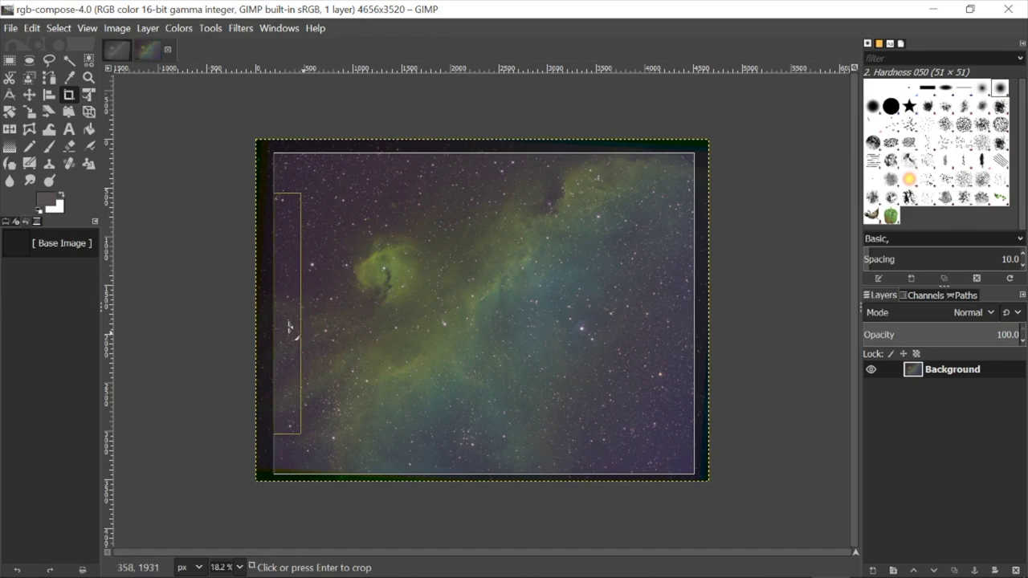
pyautogui.moveTo(277, 320); pyautogui.dragTo(269, 322)
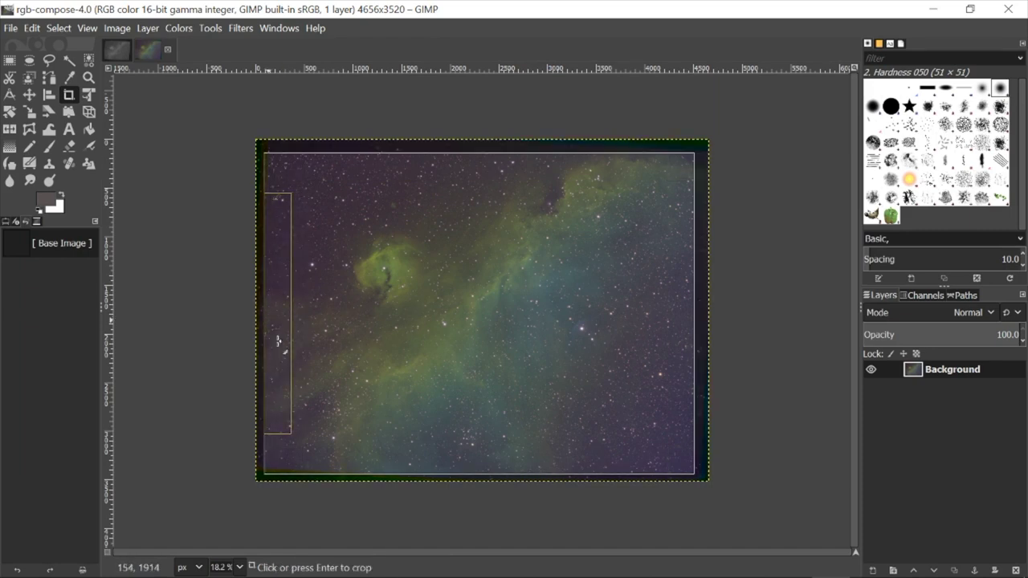
pyautogui.moveTo(410, 468); pyautogui.dragTo(410, 470)
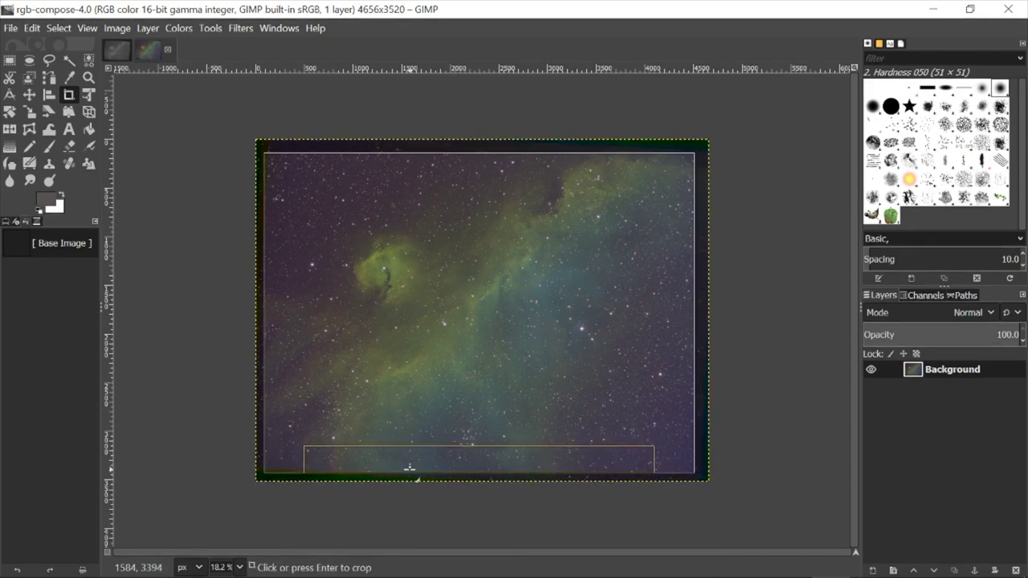
pyautogui.moveTo(346, 167); pyautogui.dragTo(346, 167)
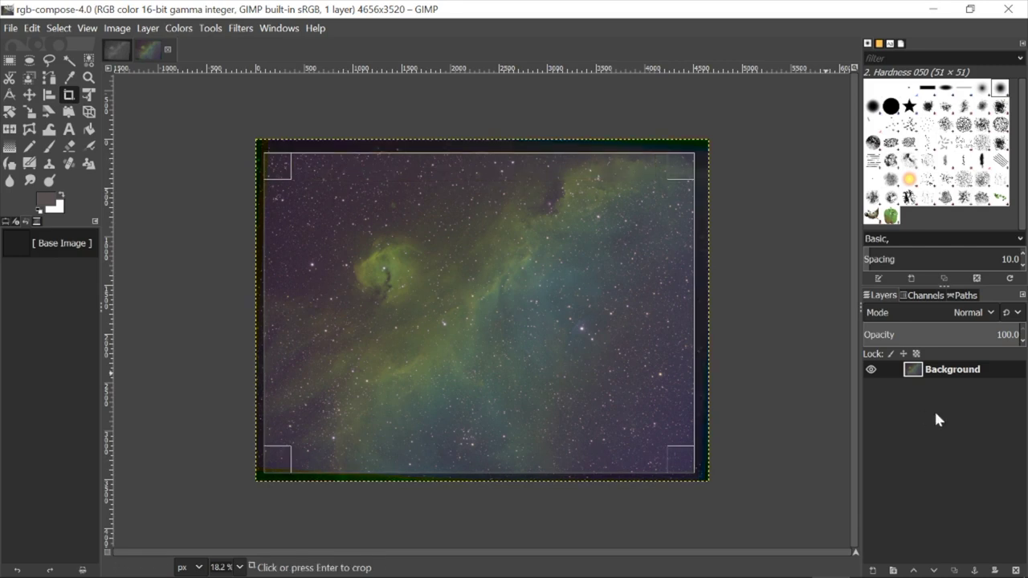
pyautogui.click(779, 306)
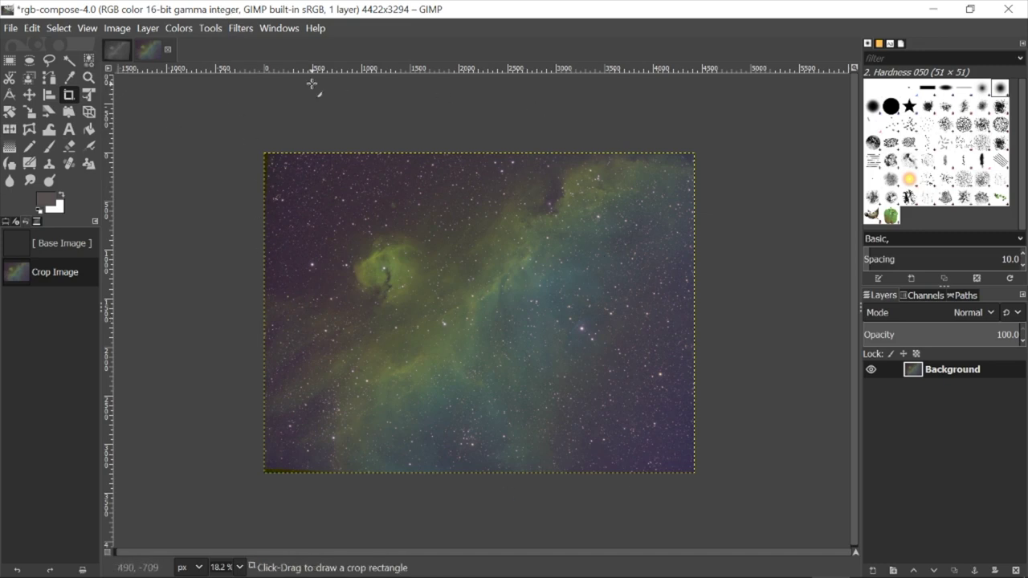
pyautogui.click(180, 29)
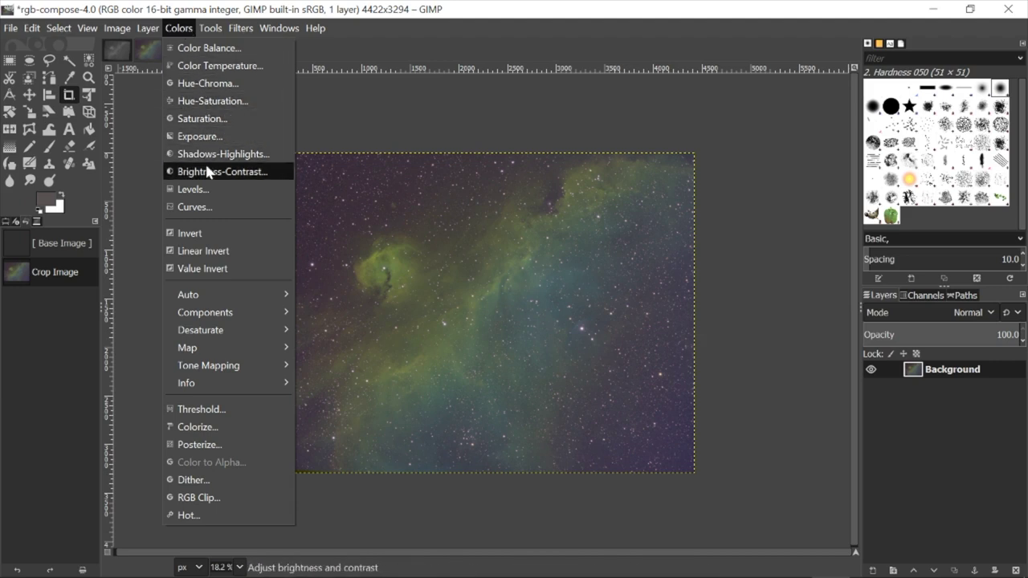
# - Apply Curves with the black point moved right and shadow and midtone points shaping the Value curve
pyautogui.click(199, 207)
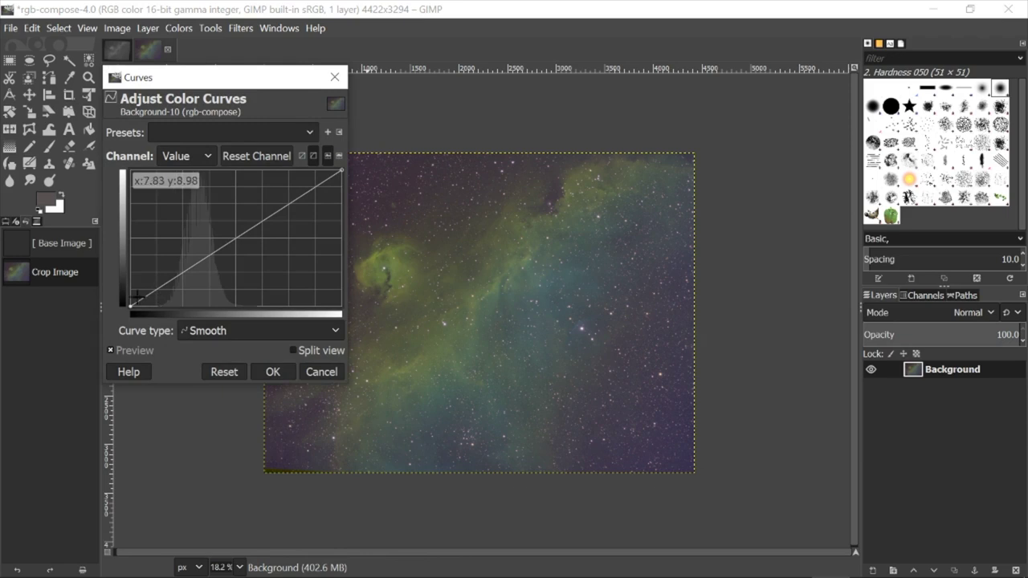
pyautogui.moveTo(130, 305); pyautogui.dragTo(146, 306)
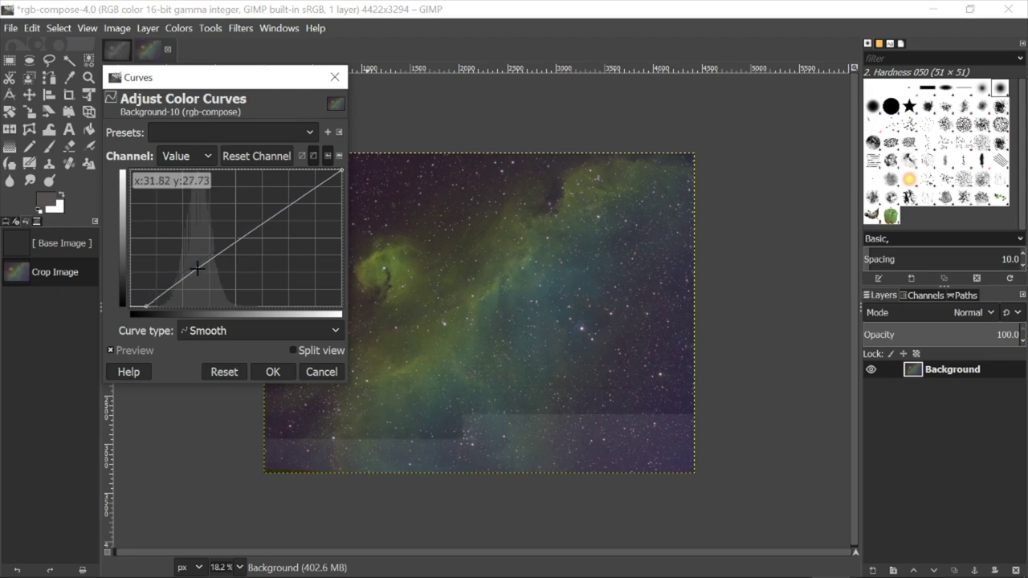
pyautogui.moveTo(197, 263); pyautogui.dragTo(197, 261)
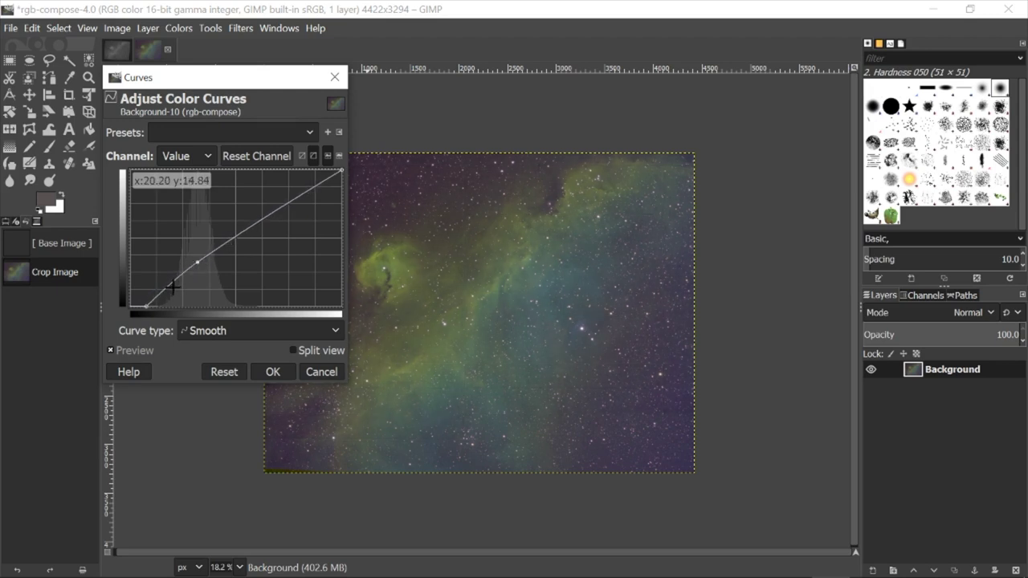
pyautogui.moveTo(173, 285); pyautogui.dragTo(174, 292)
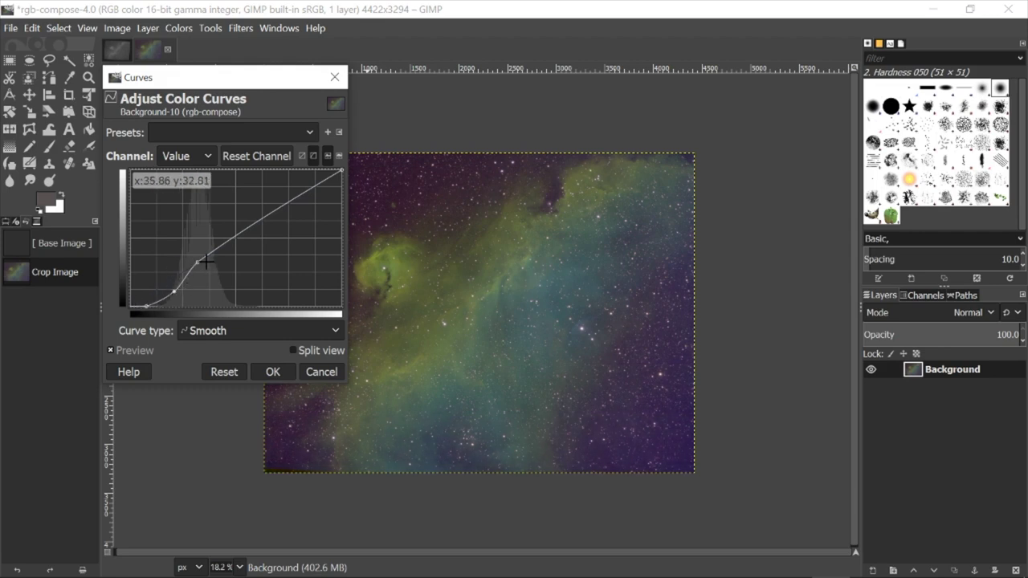
pyautogui.moveTo(194, 268); pyautogui.dragTo(199, 263)
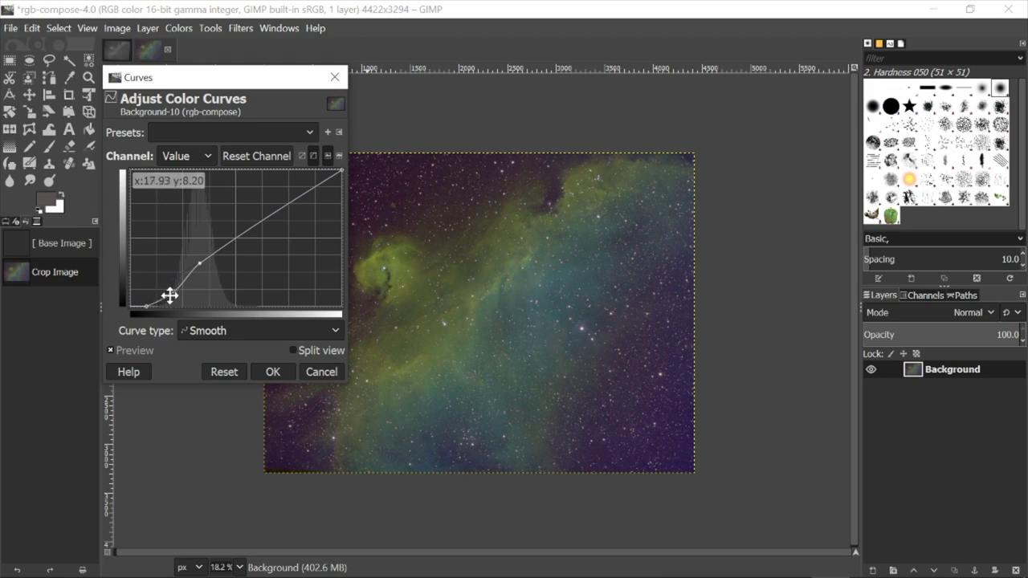
pyautogui.click(273, 372)
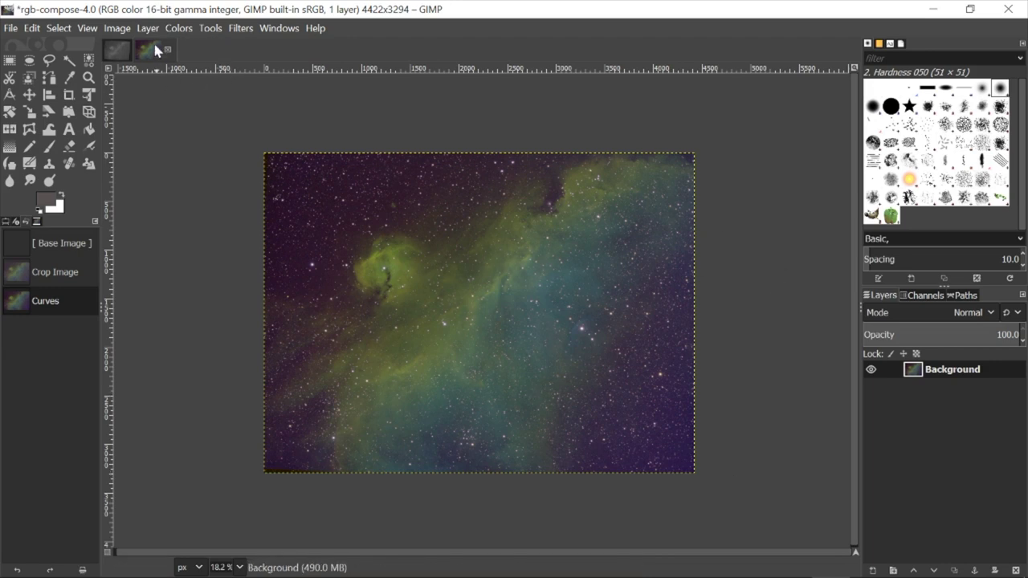
pyautogui.click(179, 28)
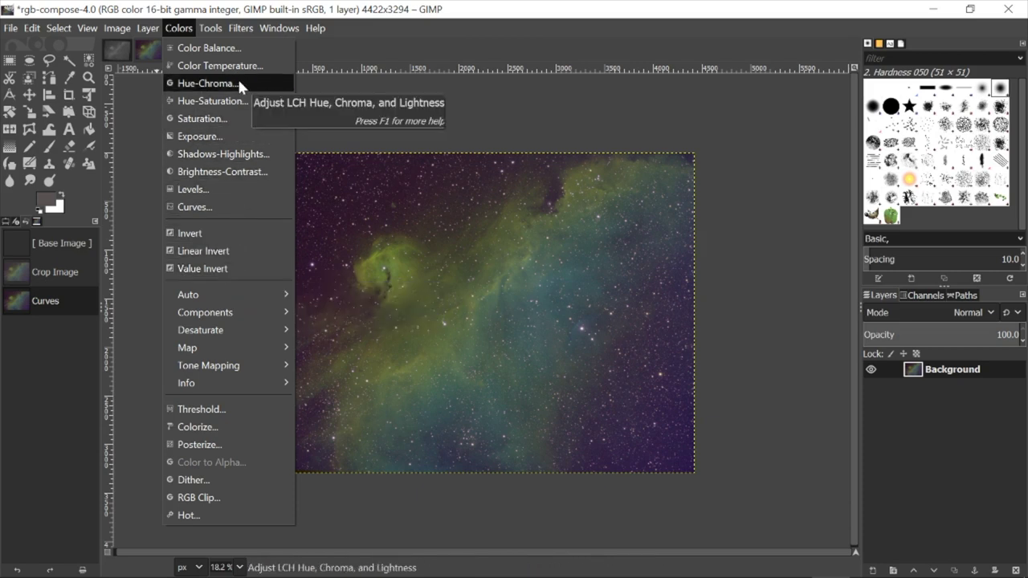
# - In the Channel Mixer, preview red-in-red 1.219, green-in-green 0.563 and blue-in-blue 1.438
pyautogui.moveTo(245, 312)
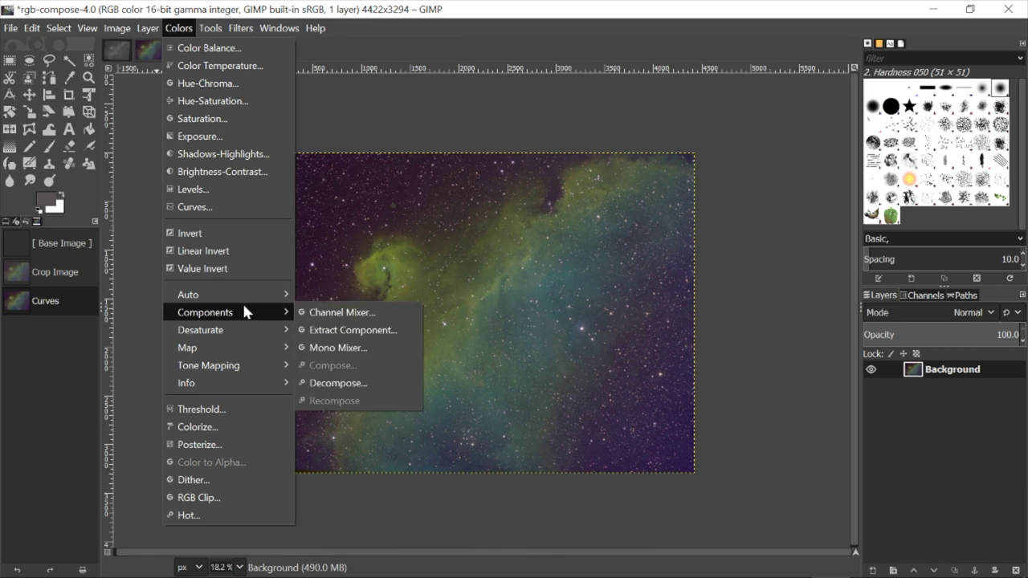
pyautogui.click(315, 314)
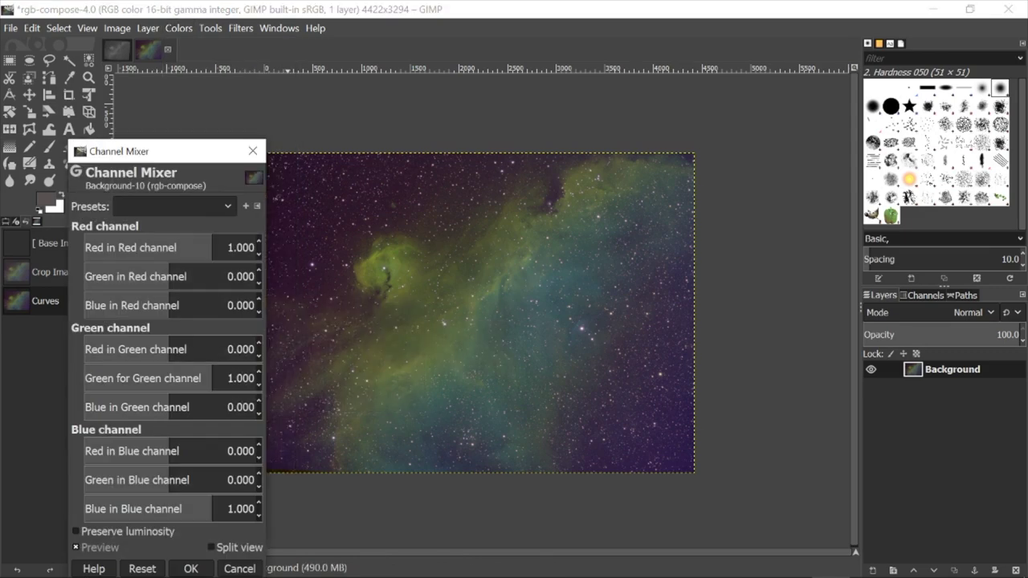
pyautogui.moveTo(168, 152); pyautogui.dragTo(162, 83)
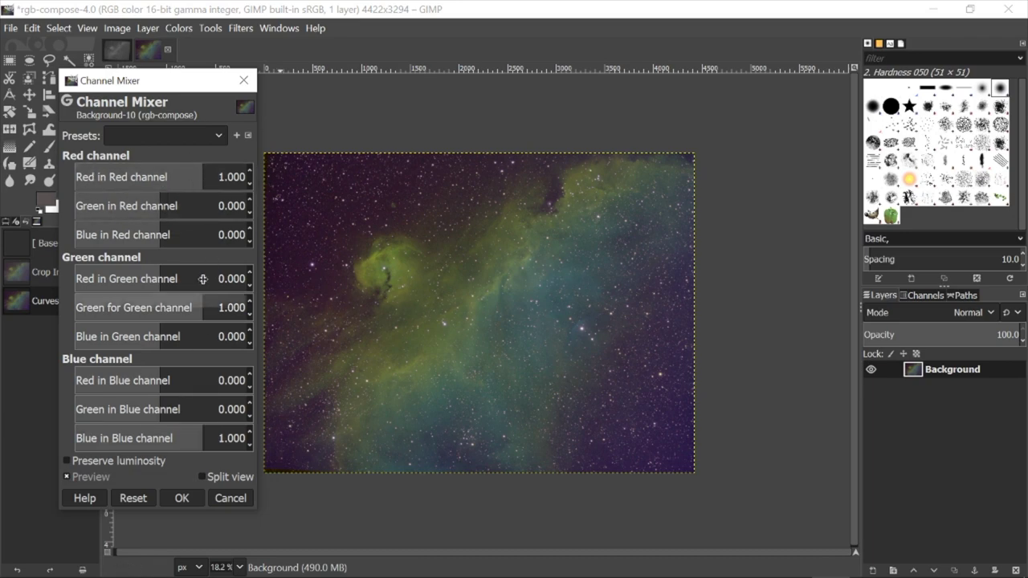
pyautogui.moveTo(201, 179); pyautogui.dragTo(208, 229)
pyautogui.moveTo(199, 302); pyautogui.dragTo(185, 303)
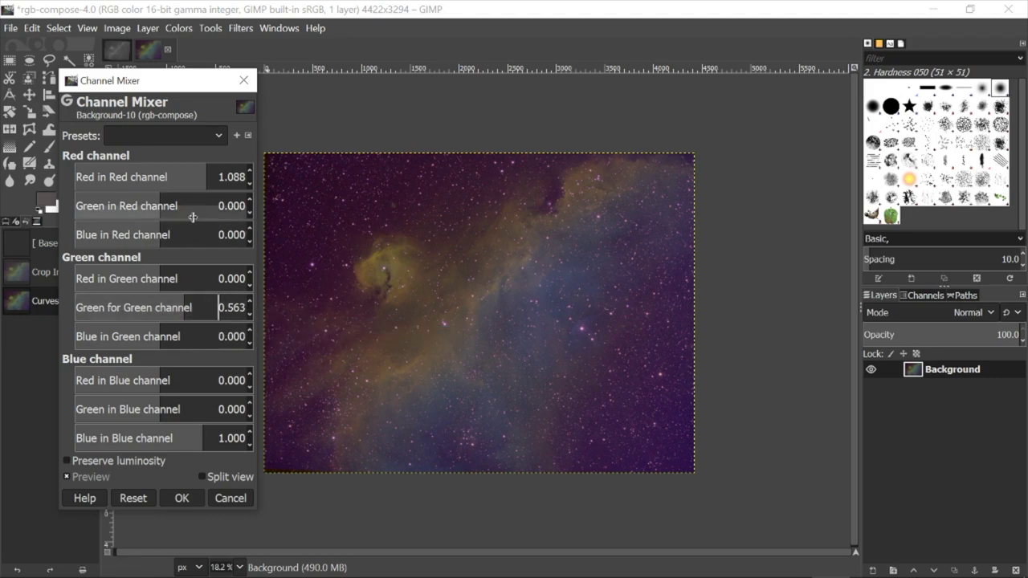
pyautogui.click(207, 178)
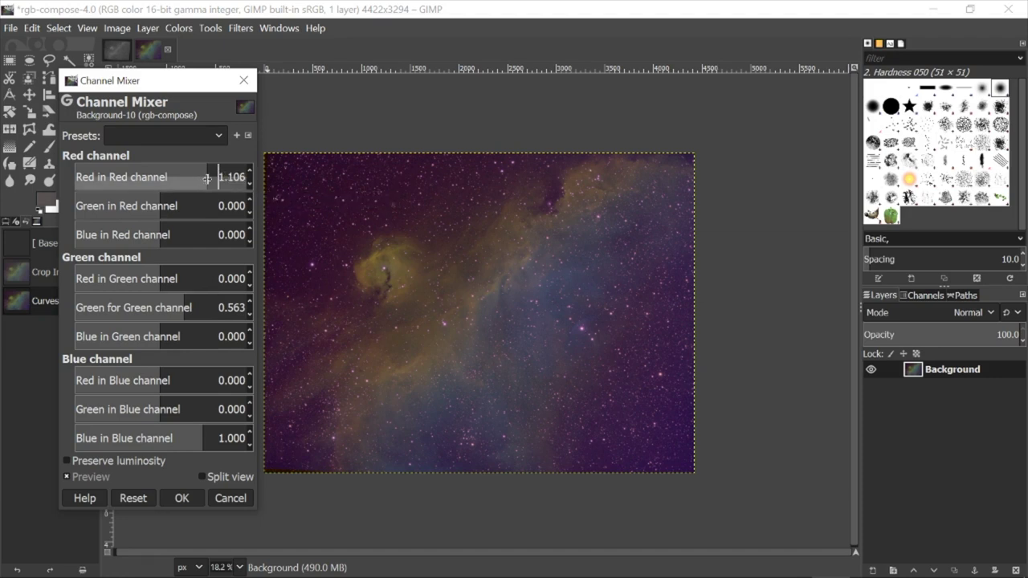
pyautogui.moveTo(207, 178); pyautogui.dragTo(221, 178)
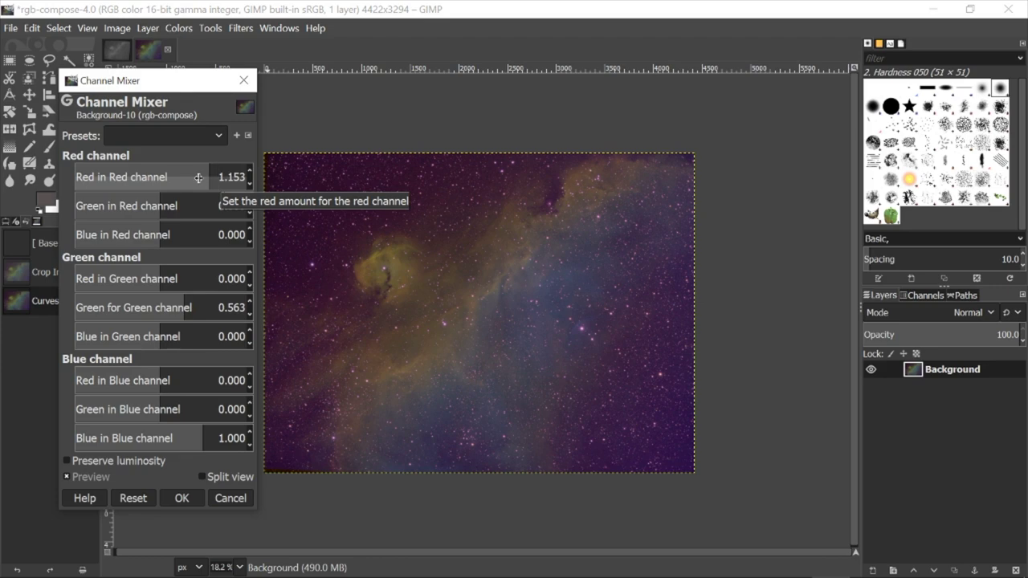
pyautogui.click(204, 182)
pyautogui.moveTo(204, 183); pyautogui.dragTo(204, 181)
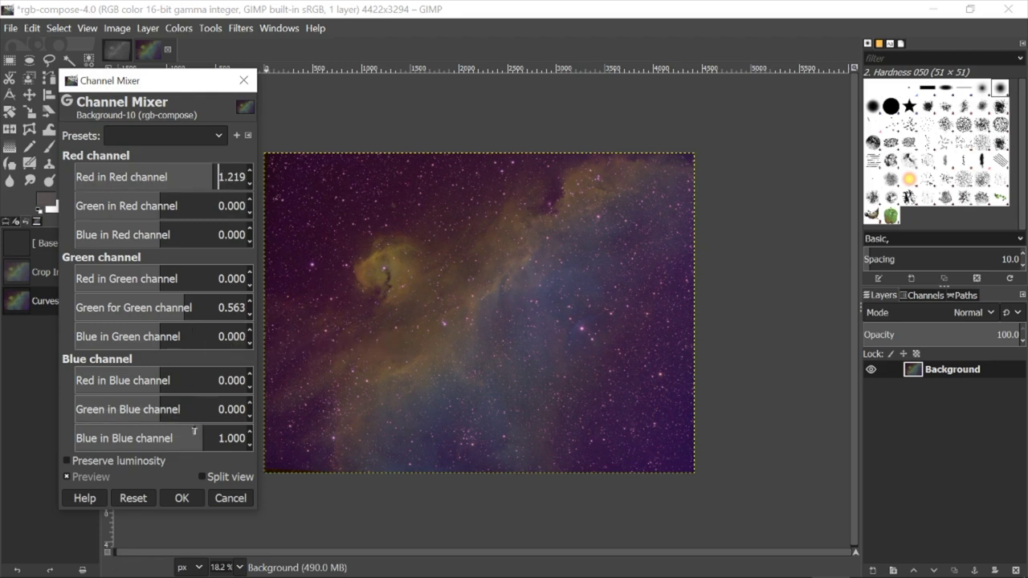
pyautogui.click(219, 438)
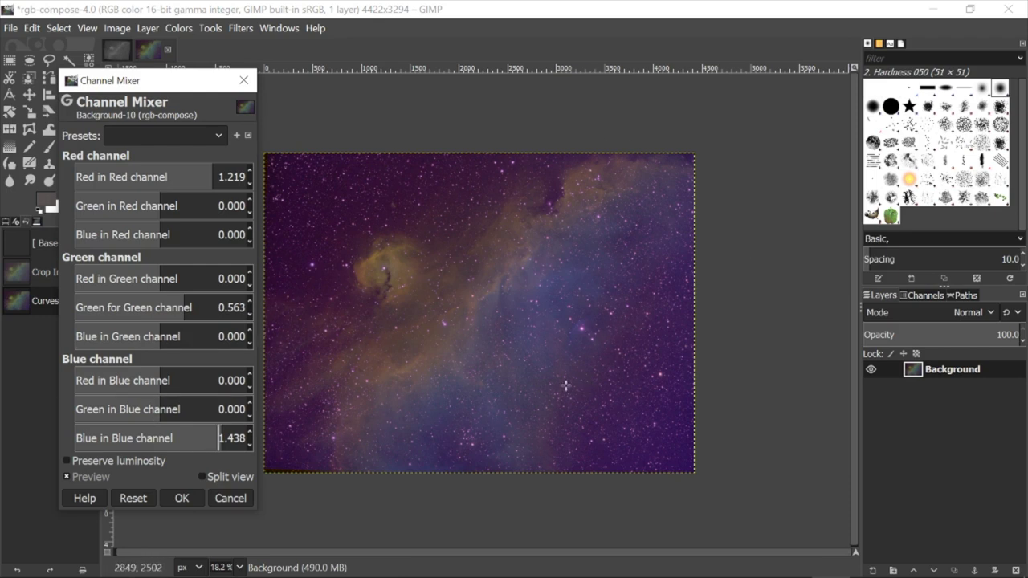
# - Try green-in-red at -0.612, then cancel the Channel Mixer without applying any changes
pyautogui.click(134, 201)
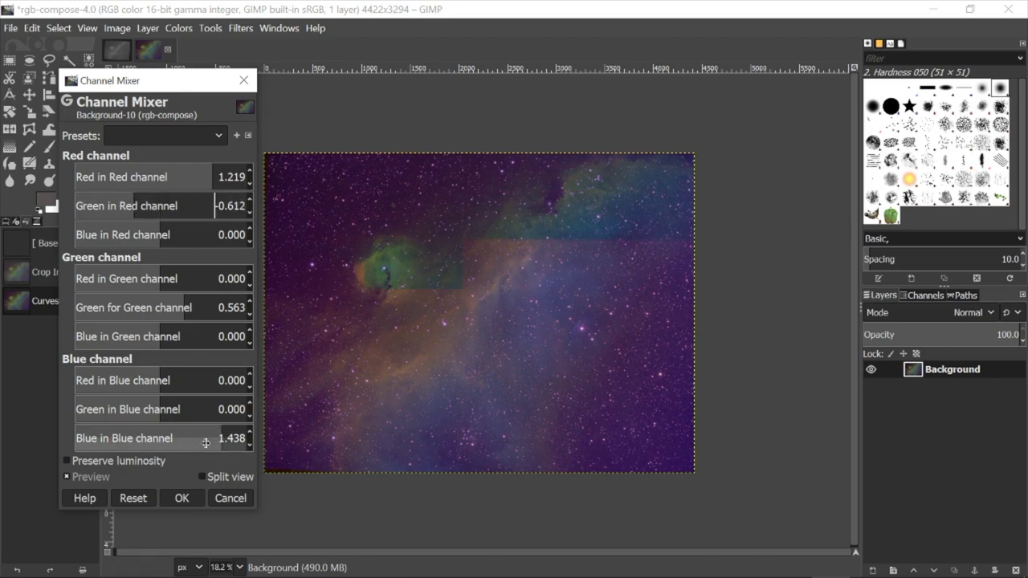
pyautogui.click(228, 499)
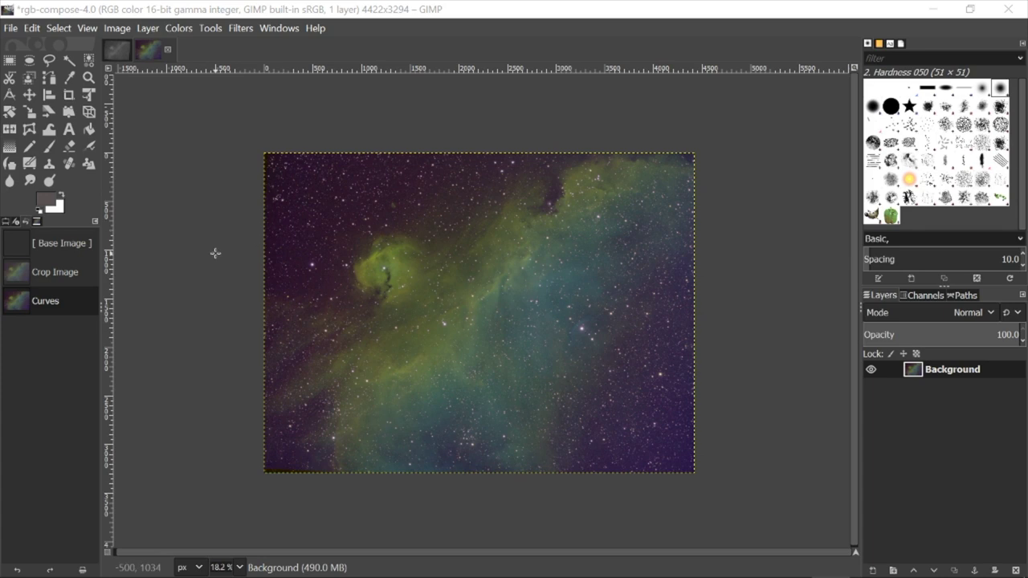
# - Start Save As, then cancel it rather than saving an XCF file
pyautogui.click(10, 29)
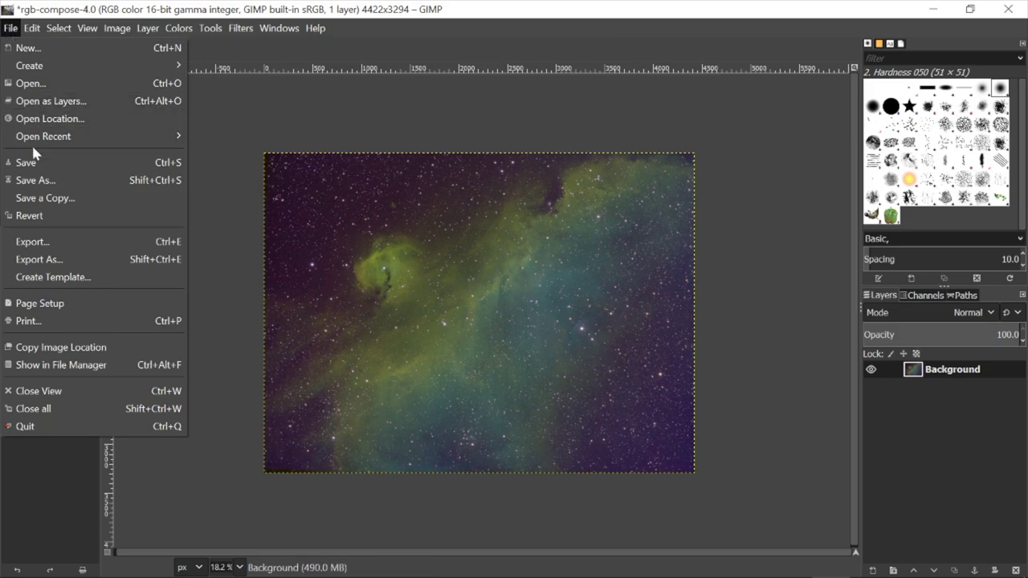
pyautogui.click(36, 180)
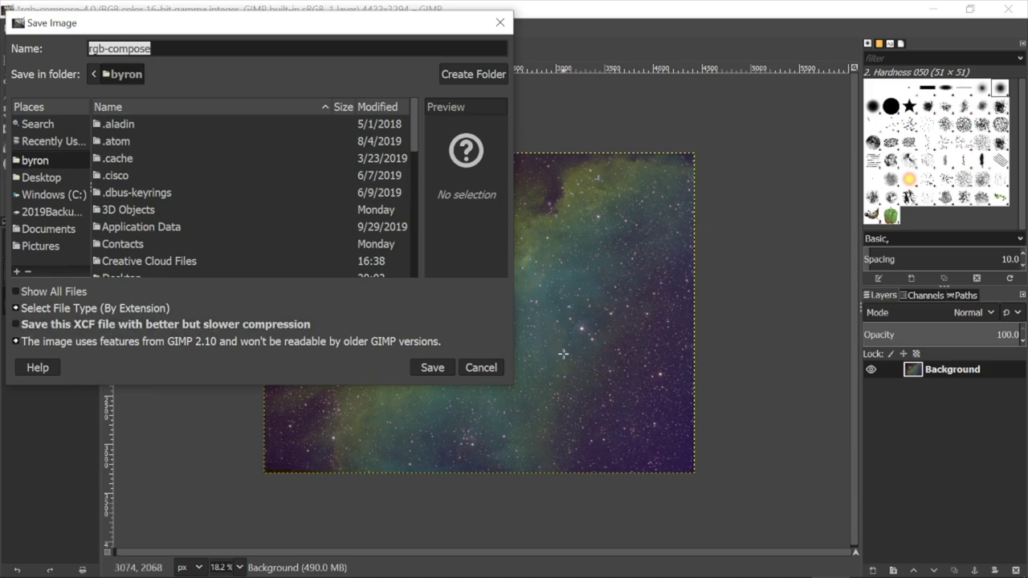
pyautogui.click(480, 368)
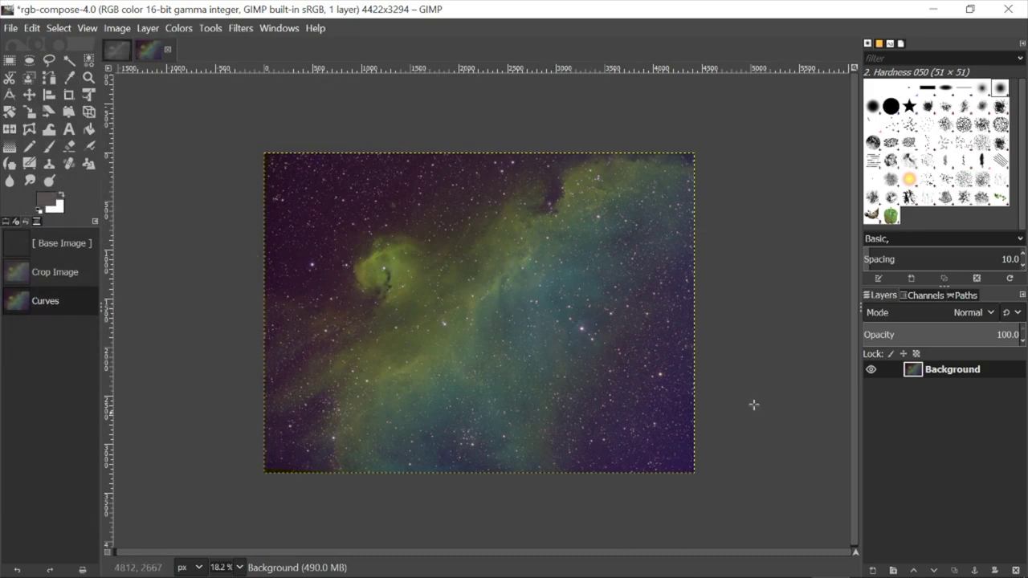
# - Export the image to the Desktop as rgb-compose.png with compression level 9, then minimise GIMP
pyautogui.click(12, 29)
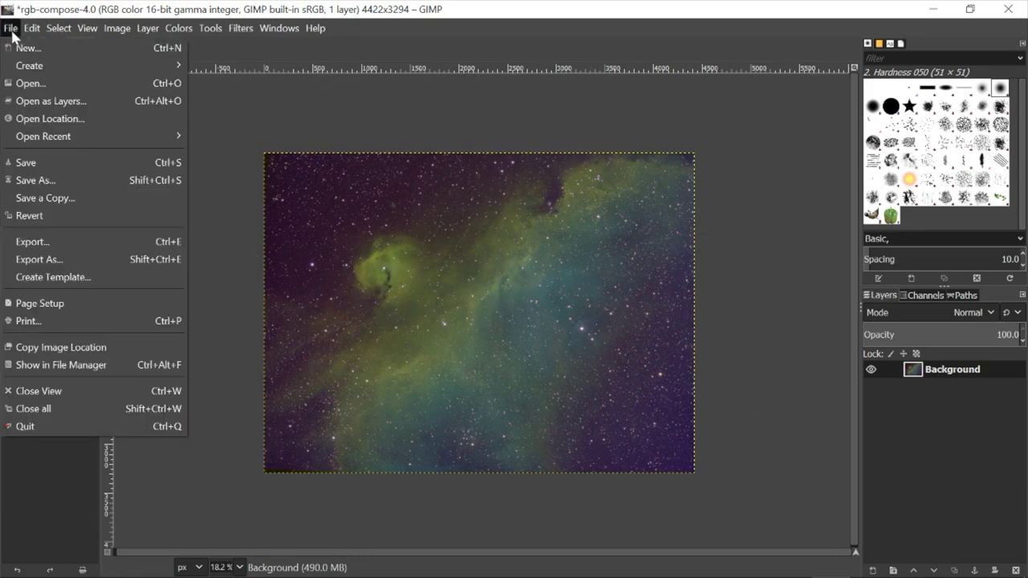
pyautogui.click(60, 241)
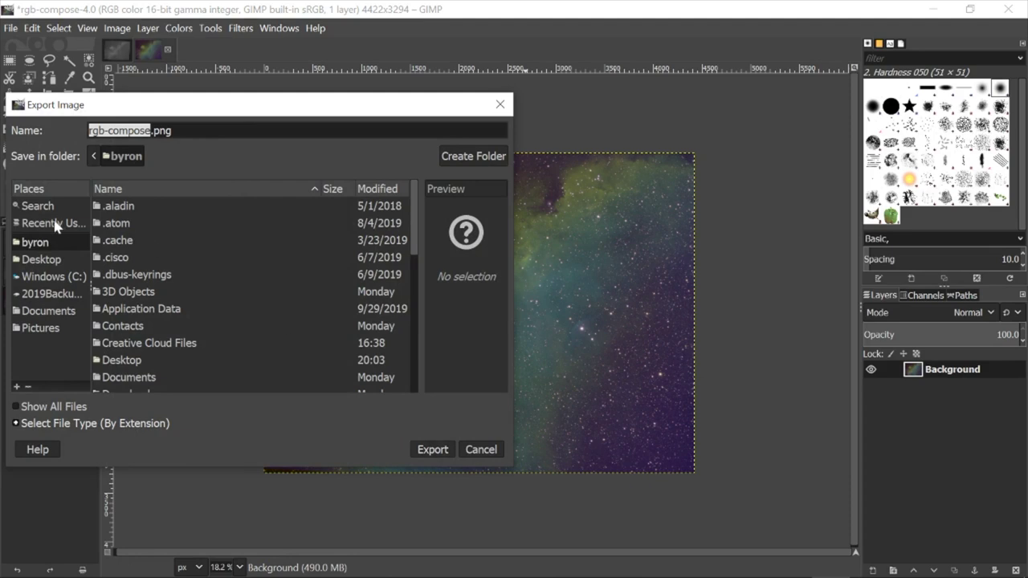
pyautogui.click(41, 260)
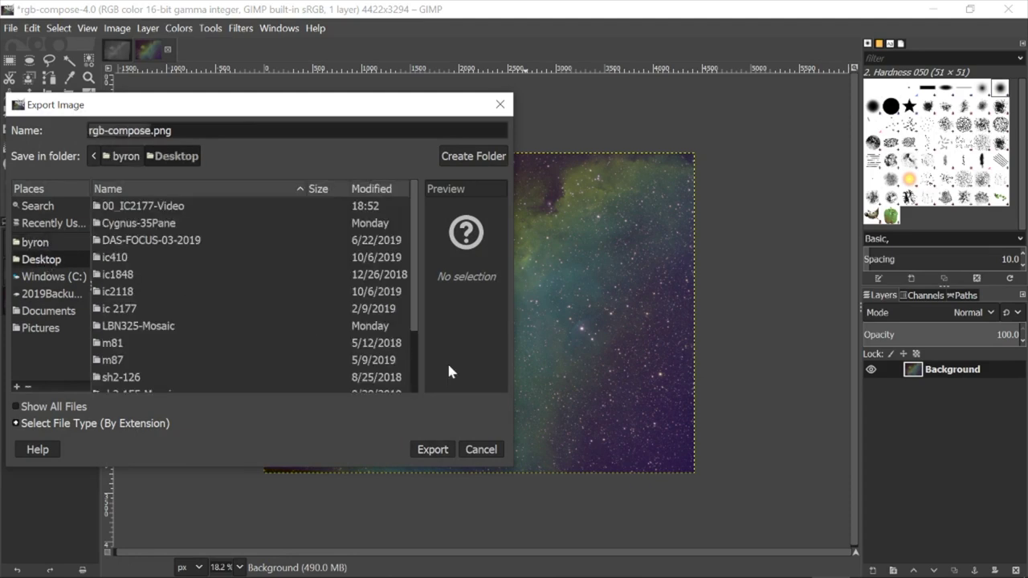
pyautogui.click(434, 448)
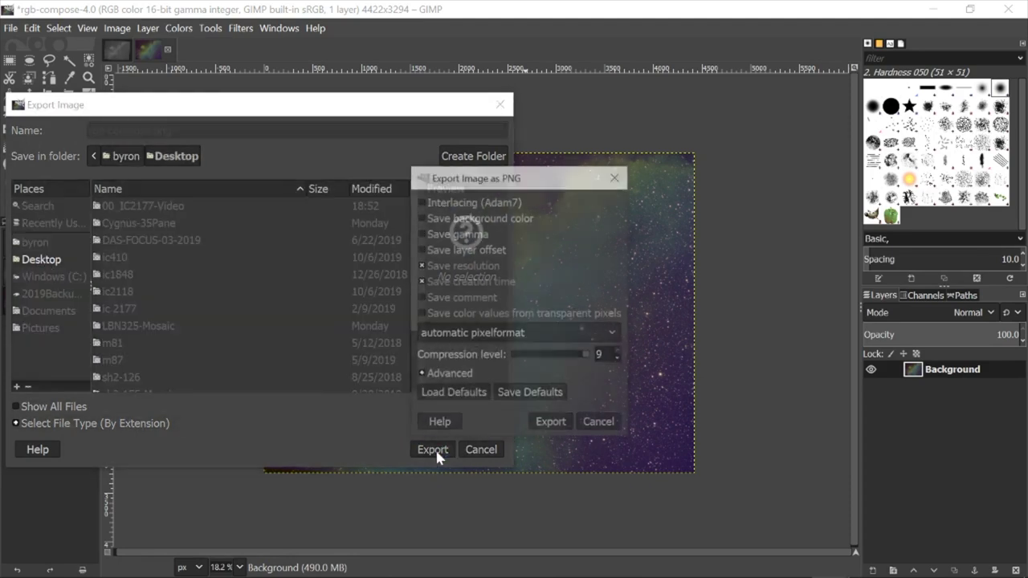
pyautogui.click(551, 423)
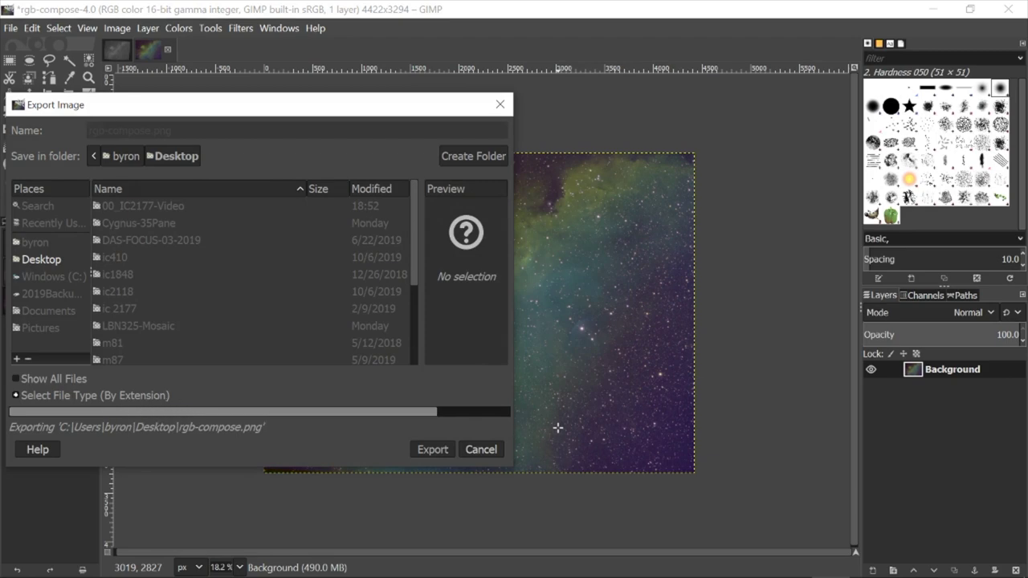
pyautogui.click(934, 10)
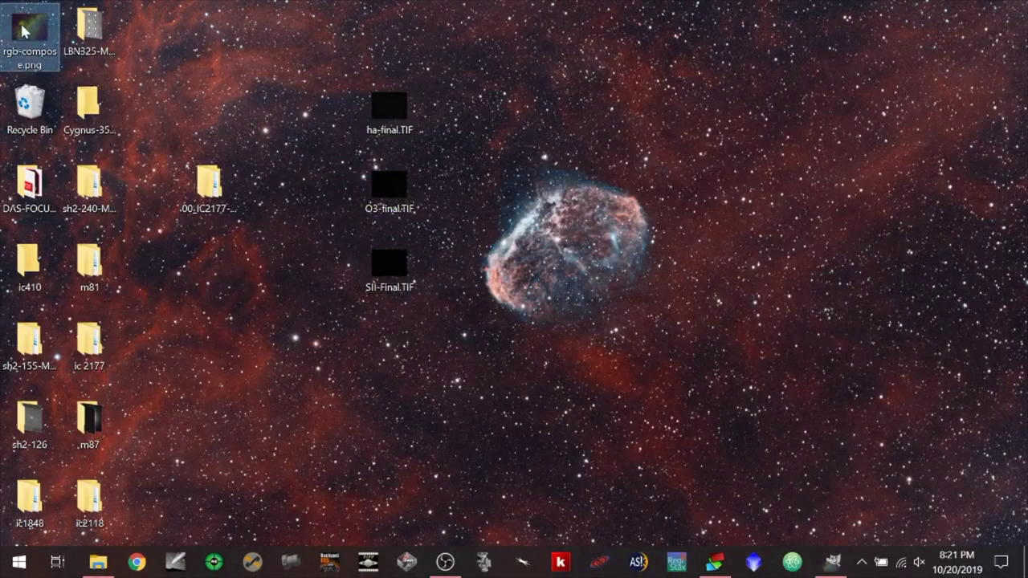
# - Preview rgb-compose.png from the desktop in Photos, close it, and switch back to GIMP
pyautogui.doubleClick(23, 31)
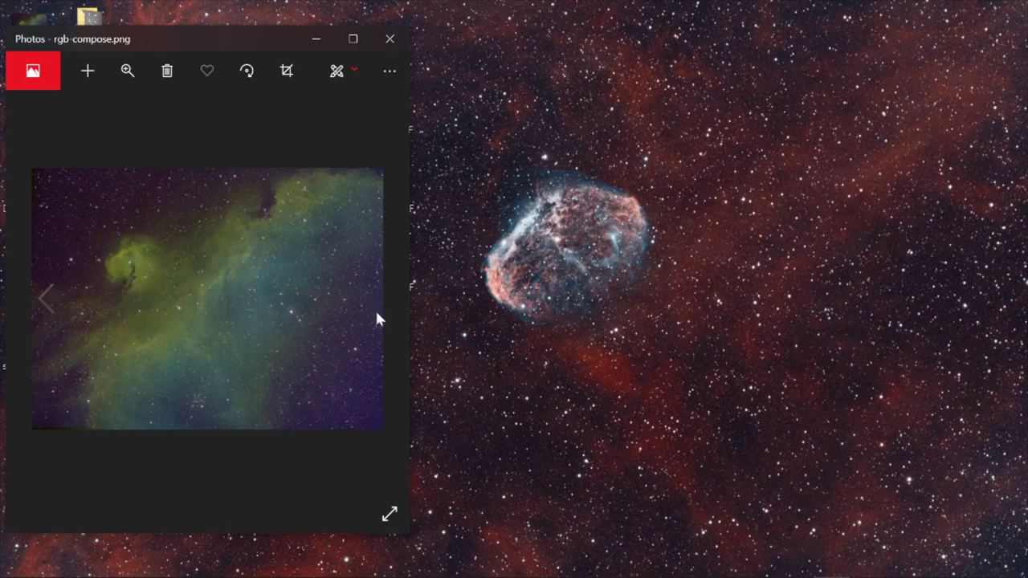
pyautogui.click(390, 39)
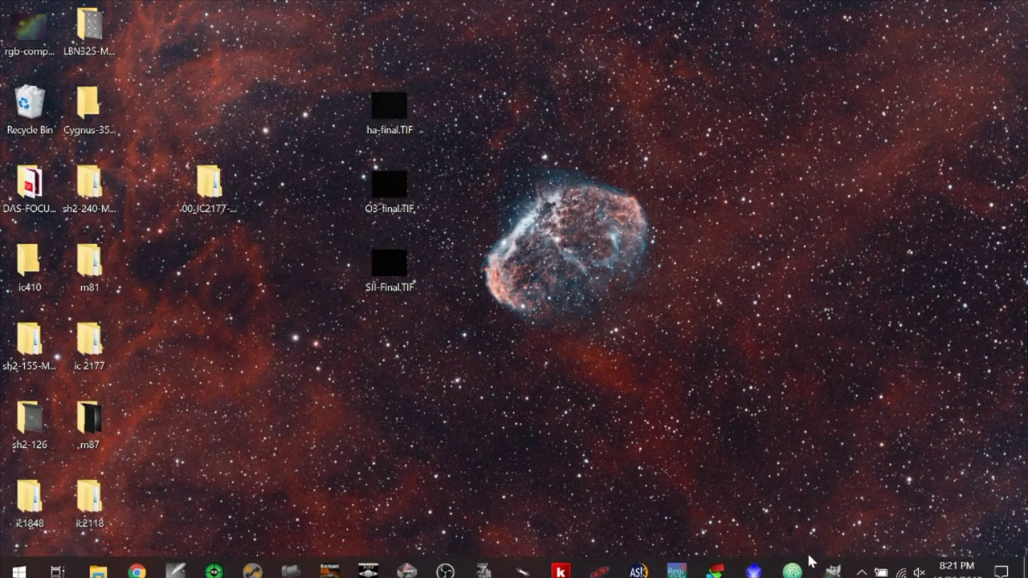
pyautogui.click(835, 565)
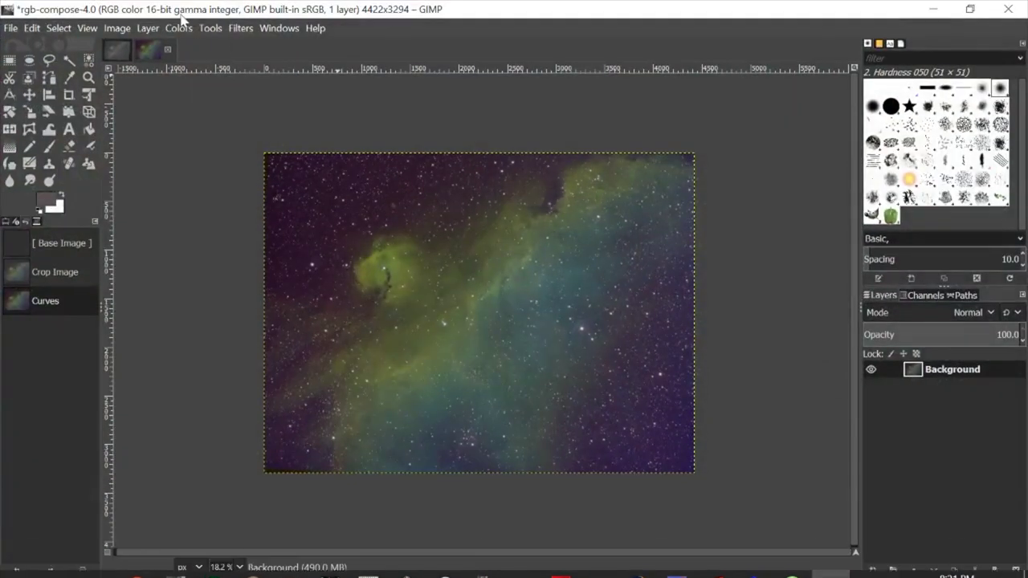
# - Apply a Channel Mixer with green-in-green lowered to 0.580
pyautogui.click(182, 29)
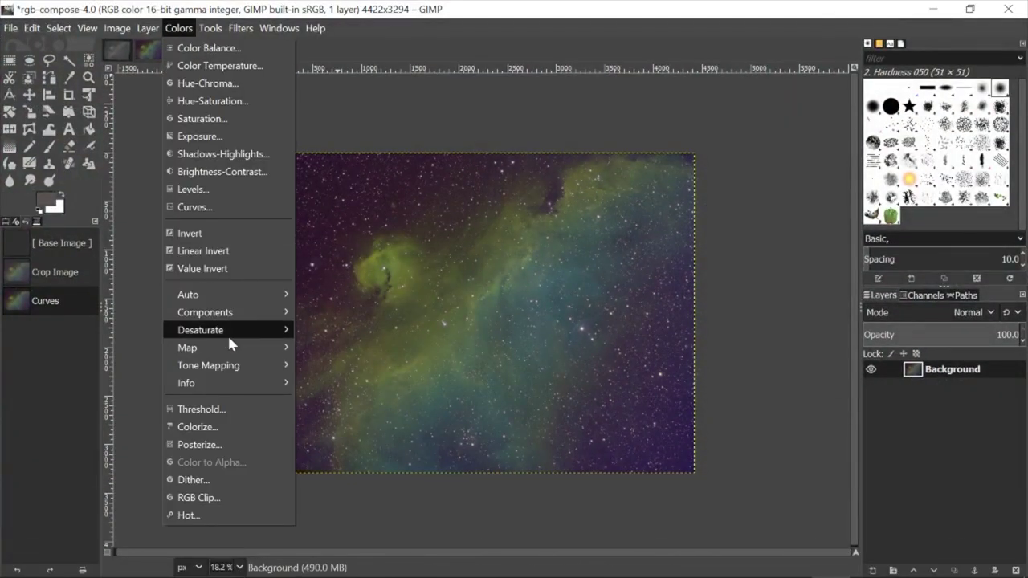
pyautogui.moveTo(229, 312)
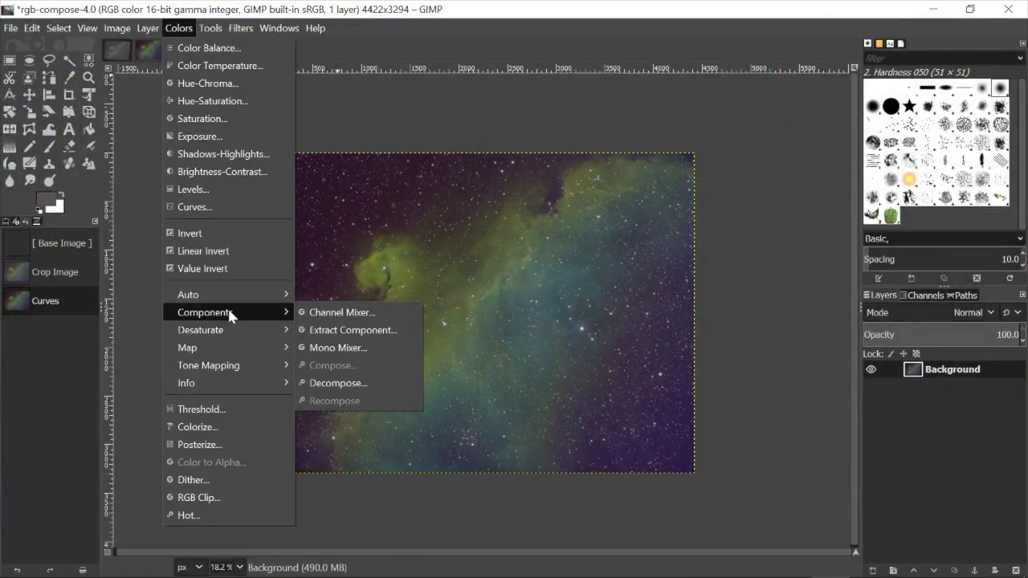
pyautogui.click(340, 311)
pyautogui.moveTo(193, 320); pyautogui.dragTo(14, 299)
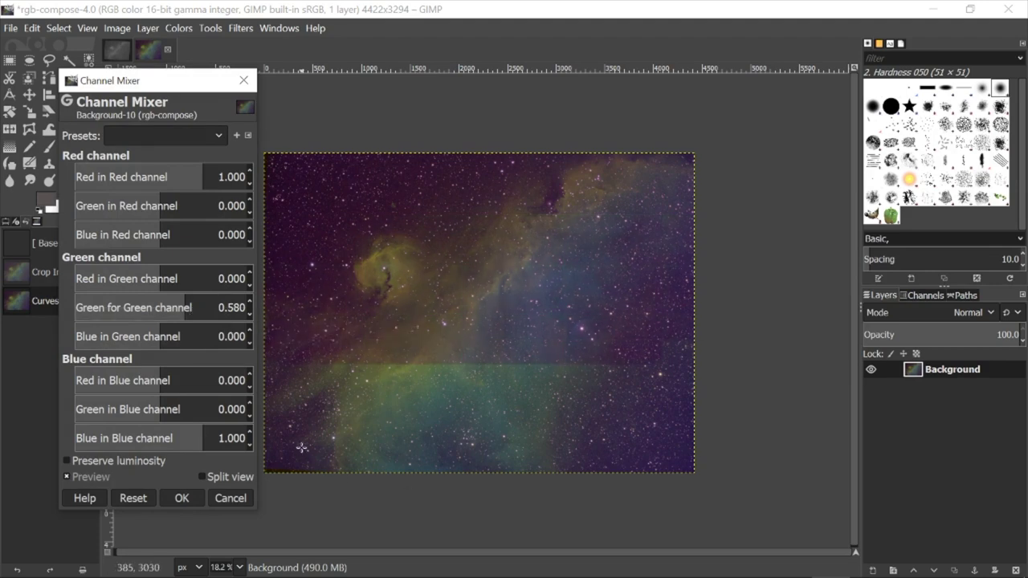
pyautogui.click(183, 498)
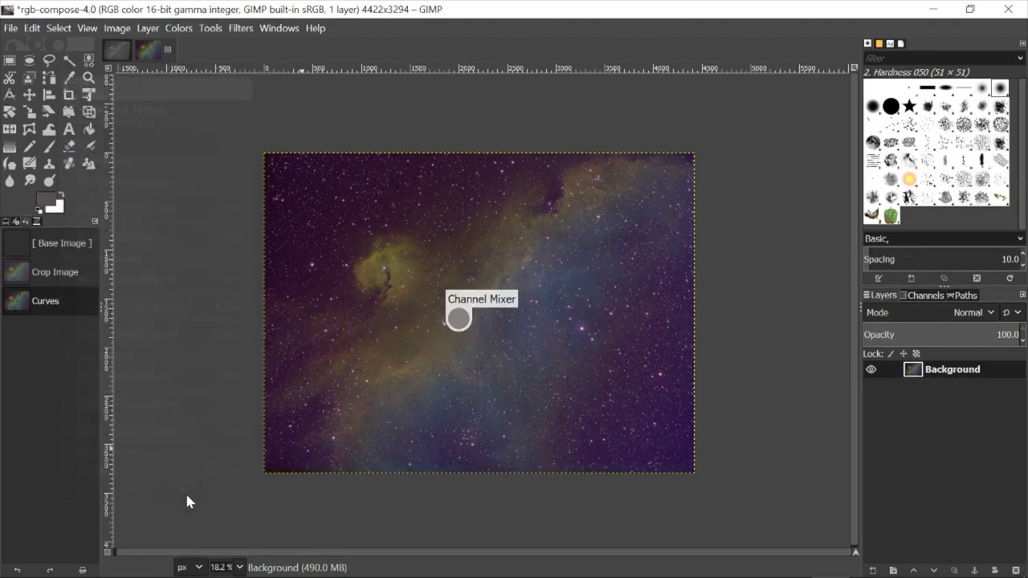
pyautogui.click(18, 28)
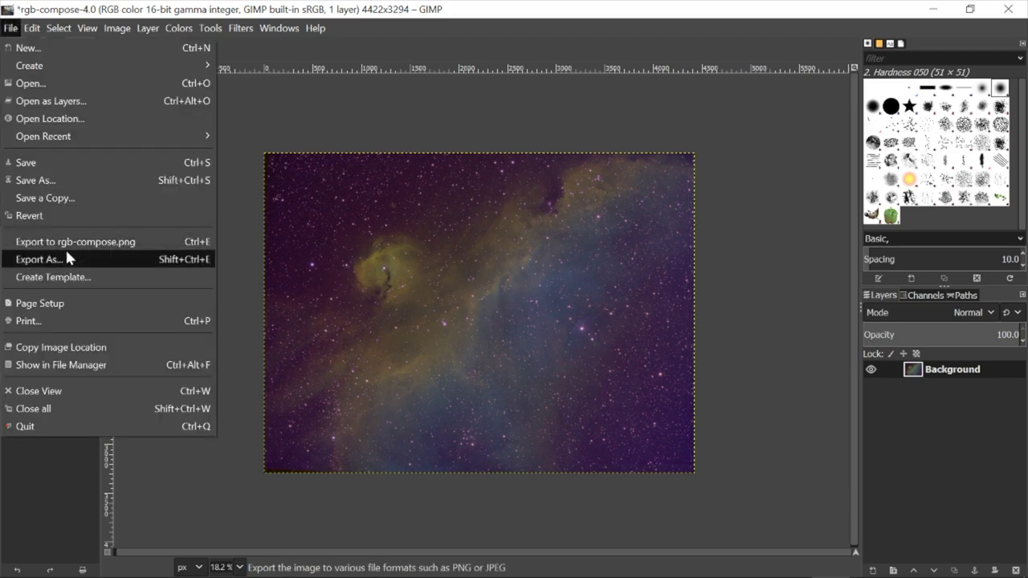
# - Skip the XCF Save As and export the nebula to the Desktop as hubble.png
pyautogui.click(51, 172)
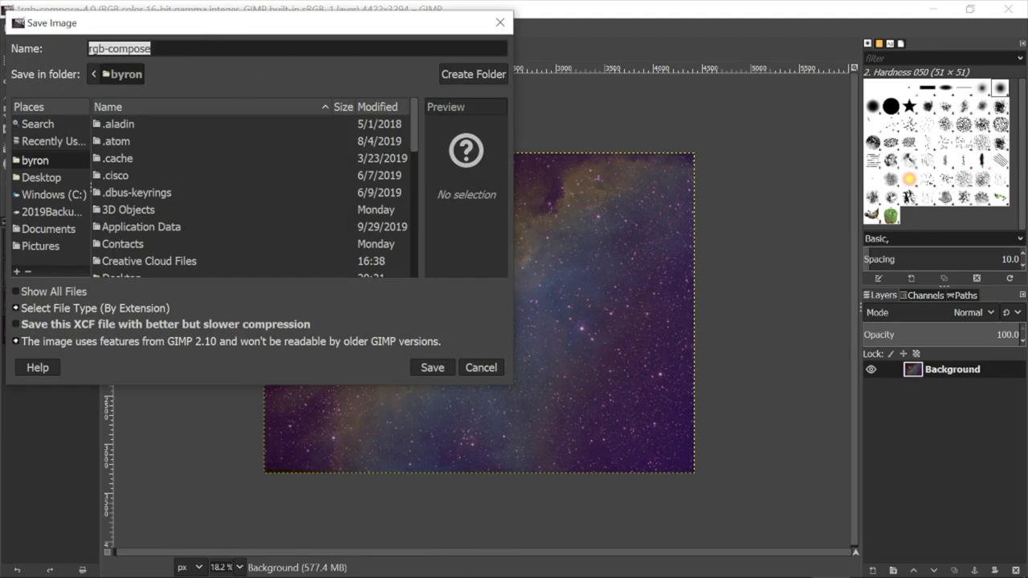
pyautogui.click(484, 366)
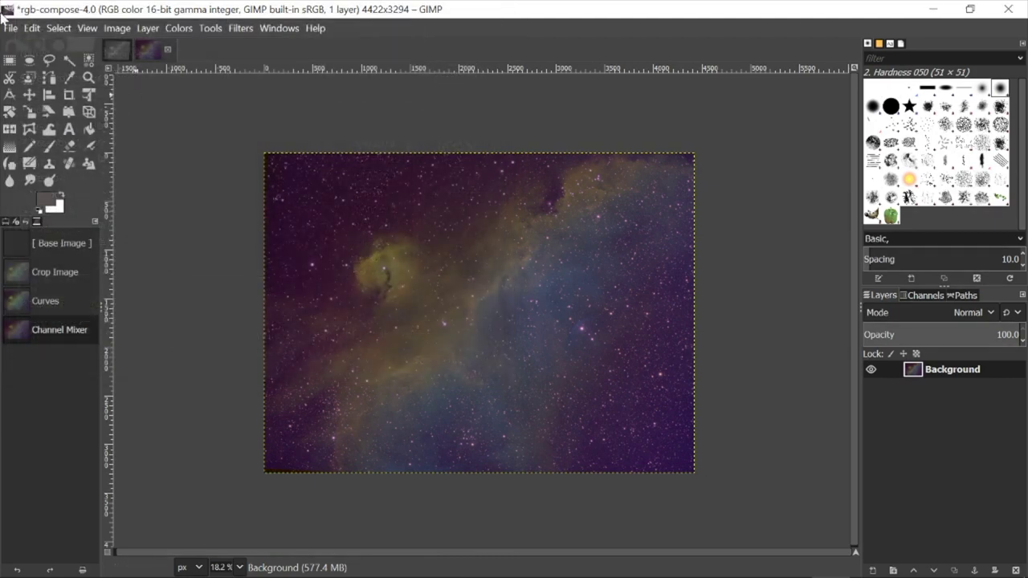
pyautogui.click(9, 28)
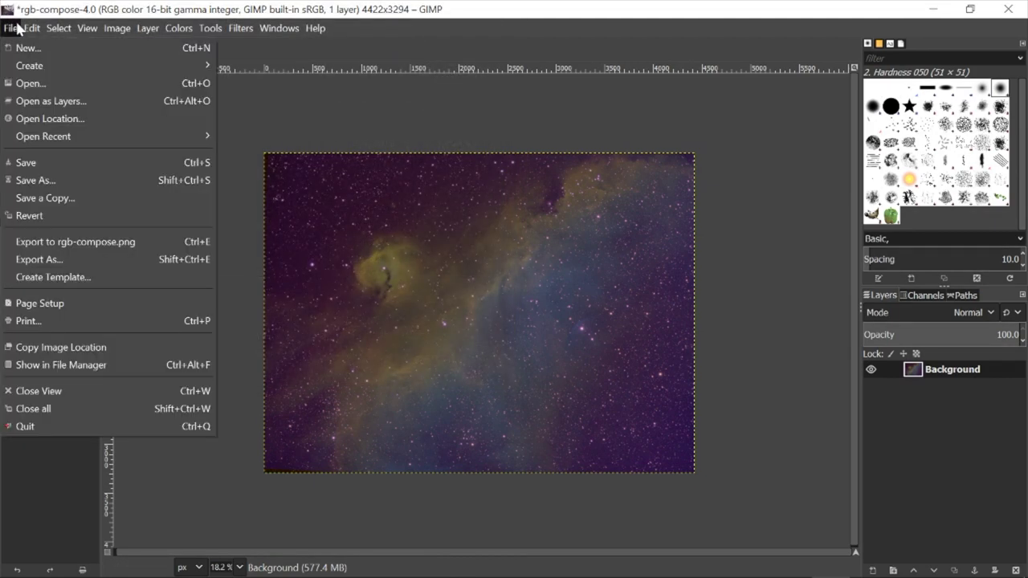
pyautogui.click(36, 260)
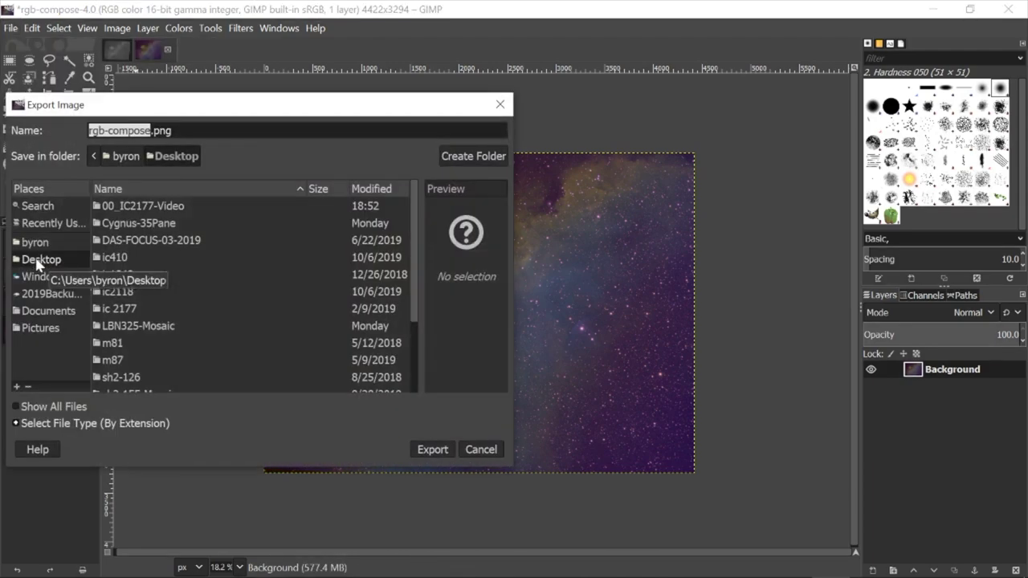
pyautogui.write('hubble')
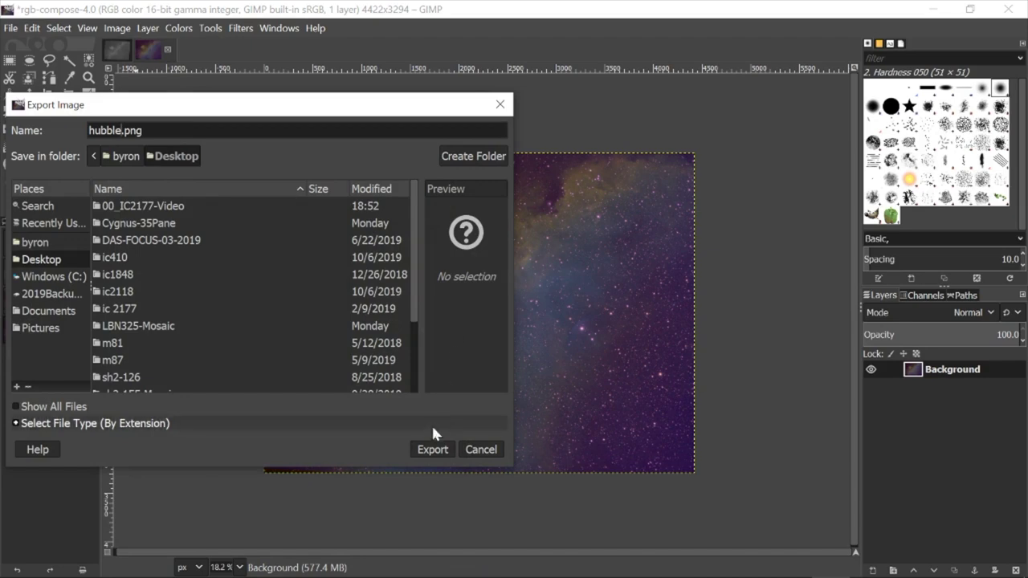
pyautogui.click(432, 450)
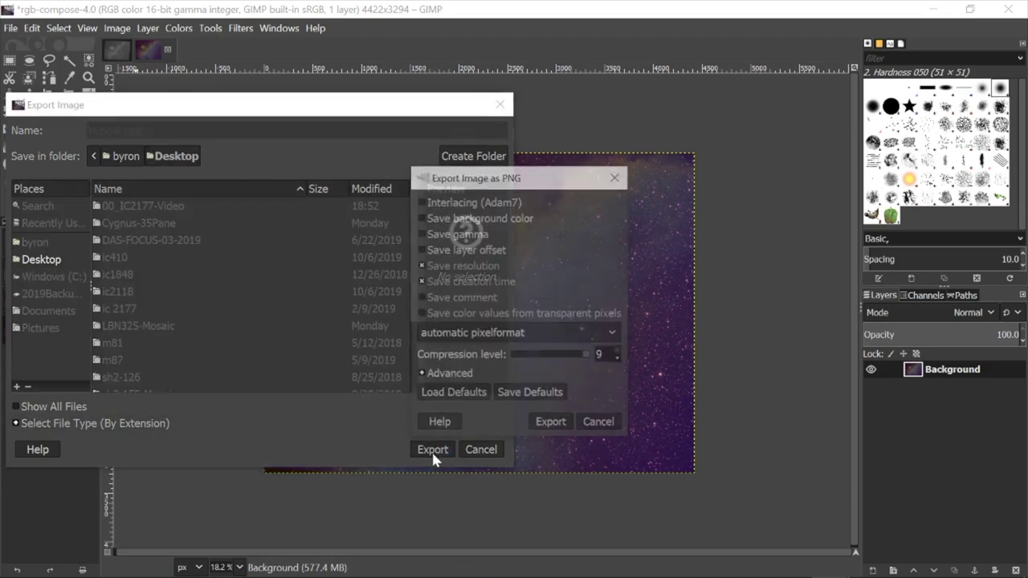
pyautogui.click(556, 424)
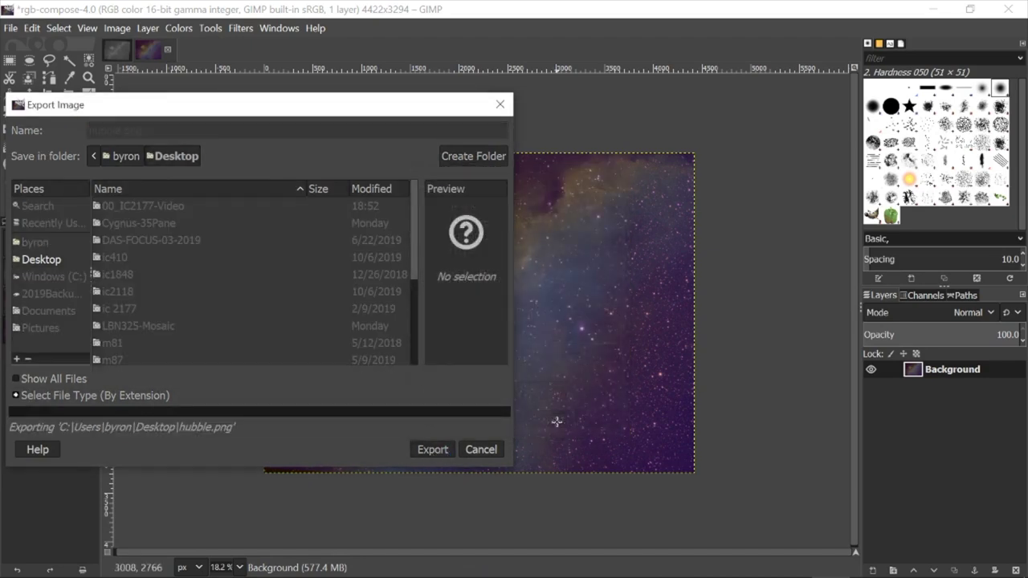